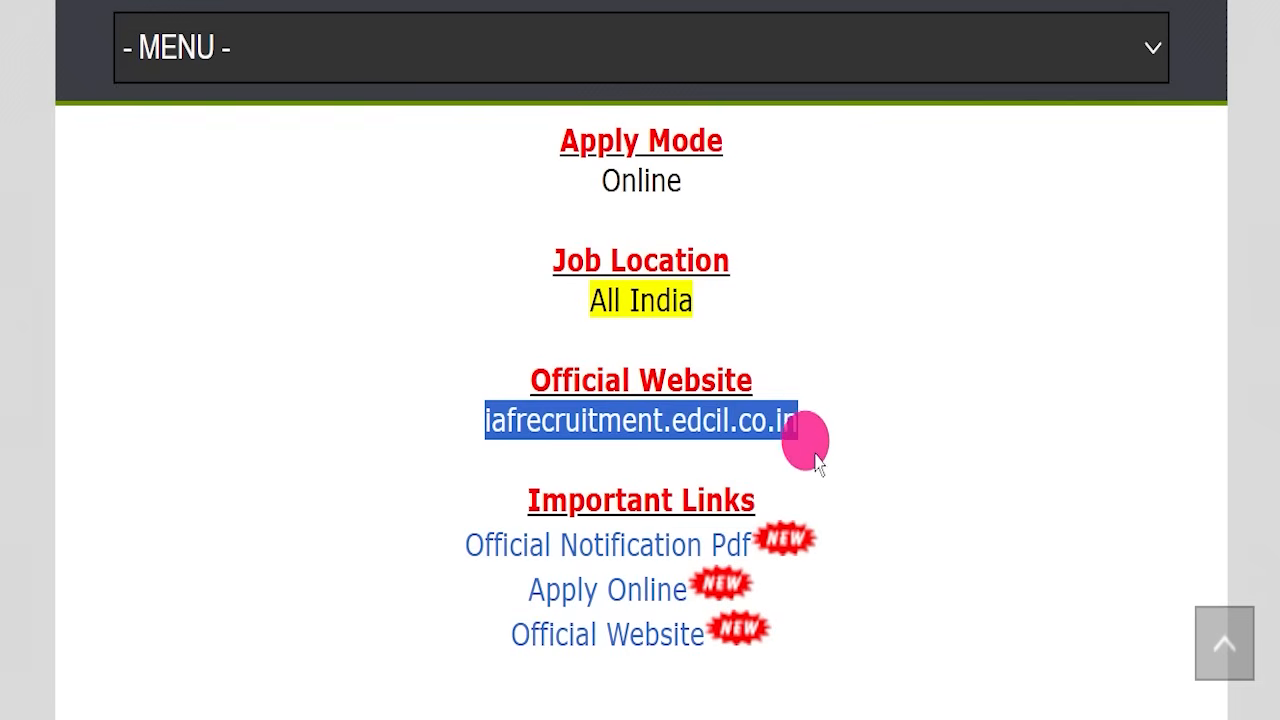
# - Review the official website and important links on the job page, highlighting the Official Notification Pdf link
pyautogui.moveTo(500, 378); pyautogui.dragTo(860, 402)
pyautogui.click(874, 444)
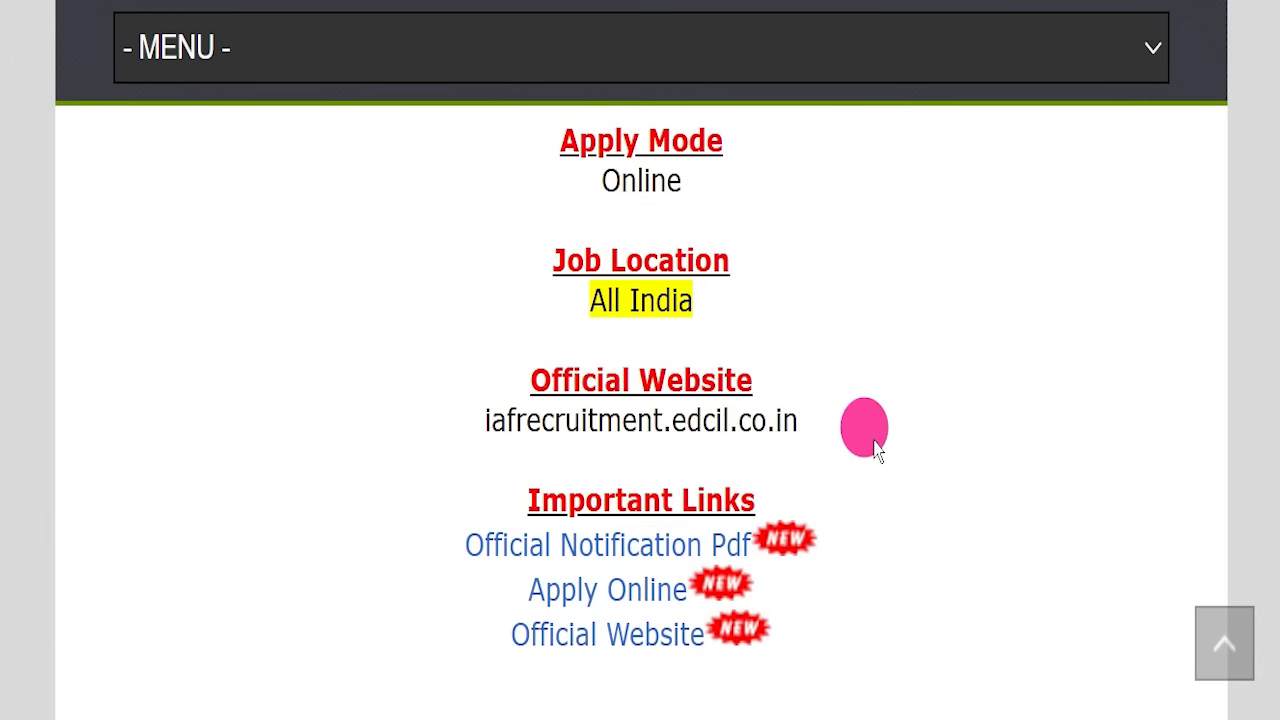
pyautogui.scroll(-1, 874, 444)
pyautogui.scroll(-1, 876, 445)
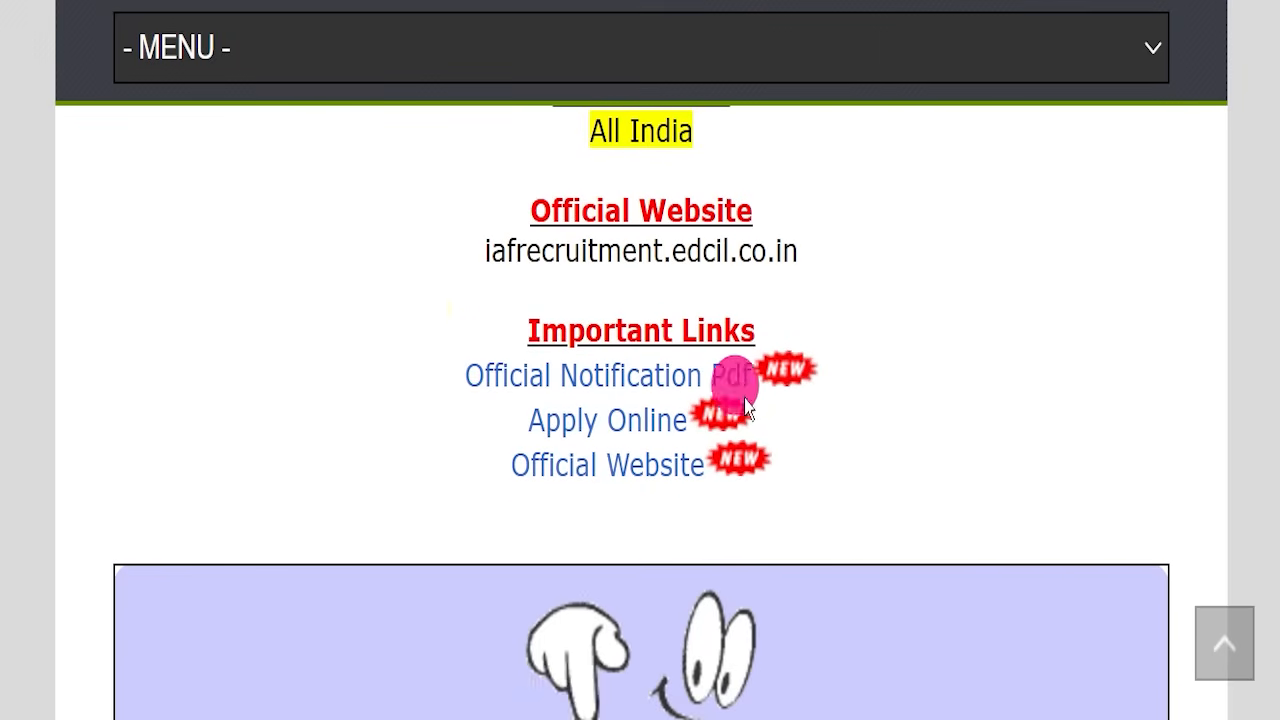
pyautogui.moveTo(450, 322); pyautogui.dragTo(922, 462)
pyautogui.moveTo(359, 390); pyautogui.dragTo(757, 374)
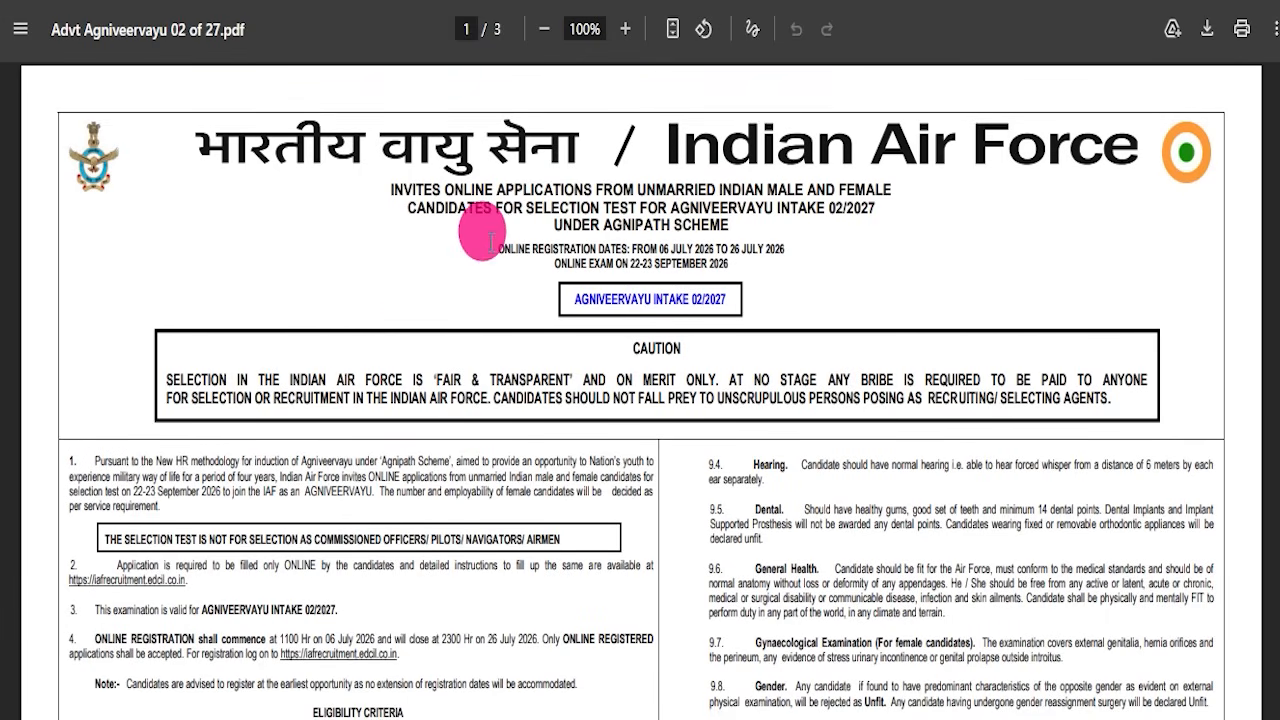
# - Examine the eligibility criteria in the Agniveervayu notification PDF, covering age, marital status and educational qualification
pyautogui.scroll(-3, 461, 362)
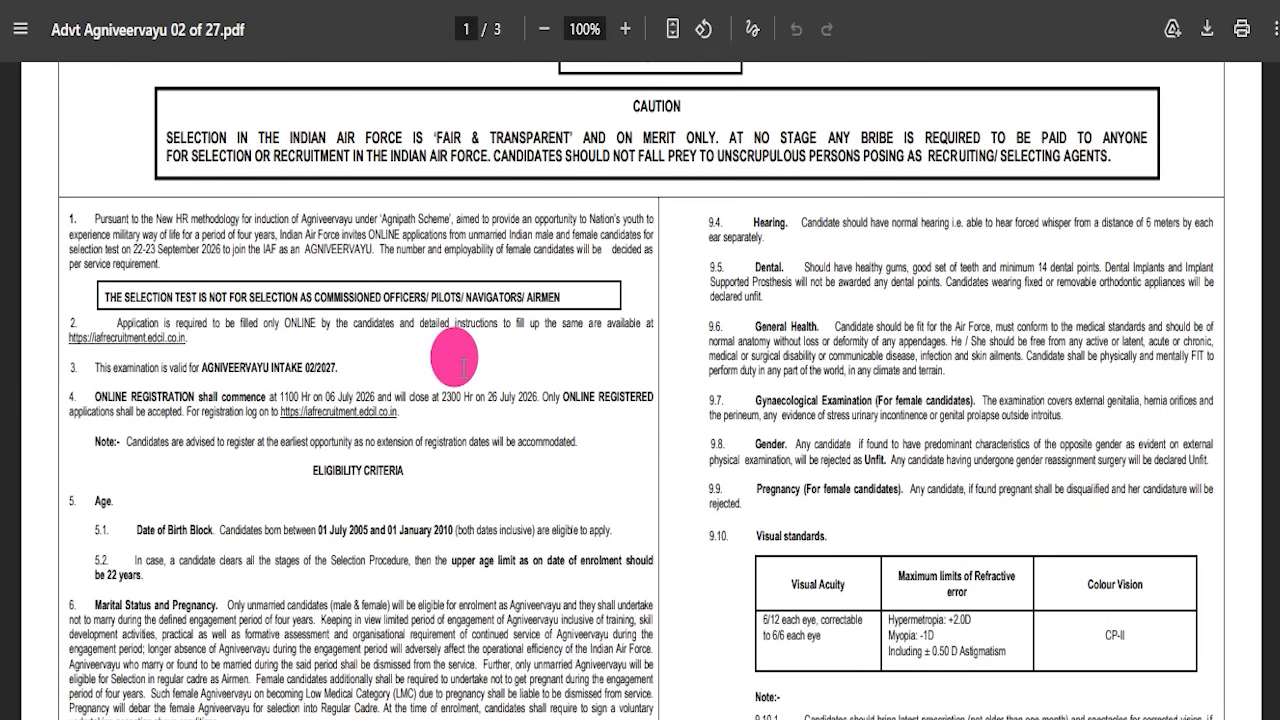
pyautogui.scroll(-2, 455, 360)
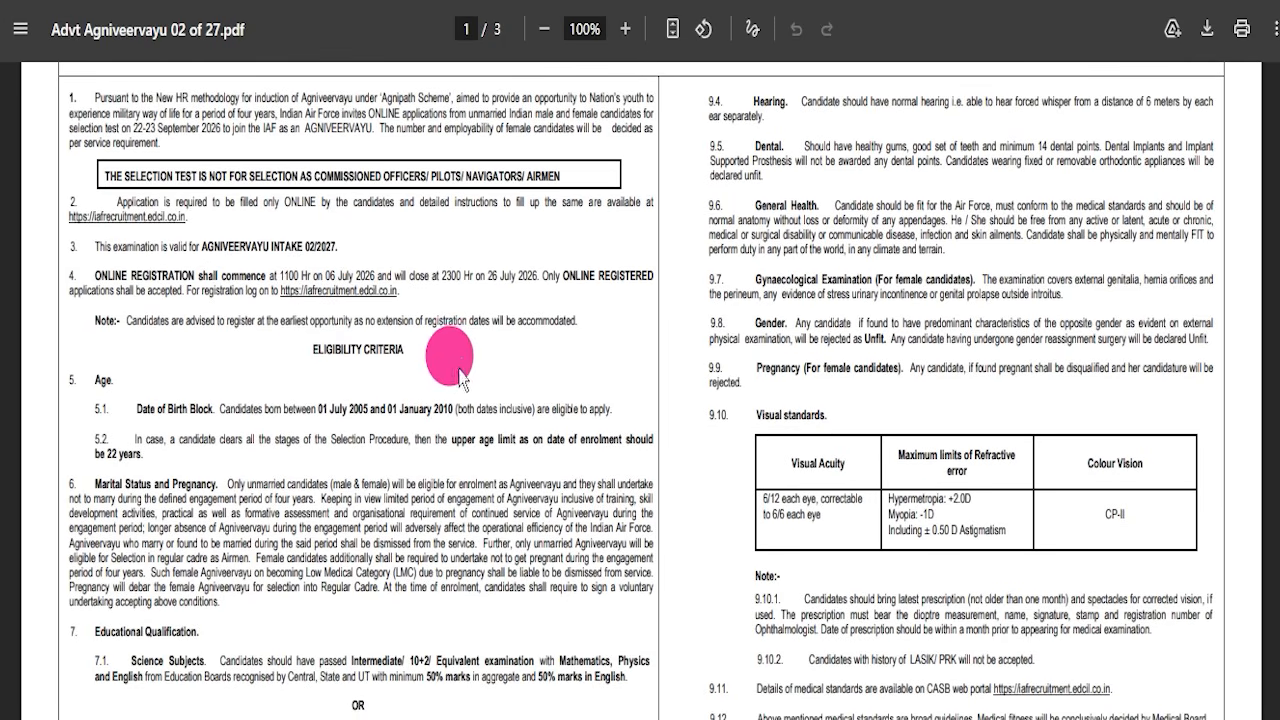
pyautogui.moveTo(314, 349); pyautogui.dragTo(429, 350)
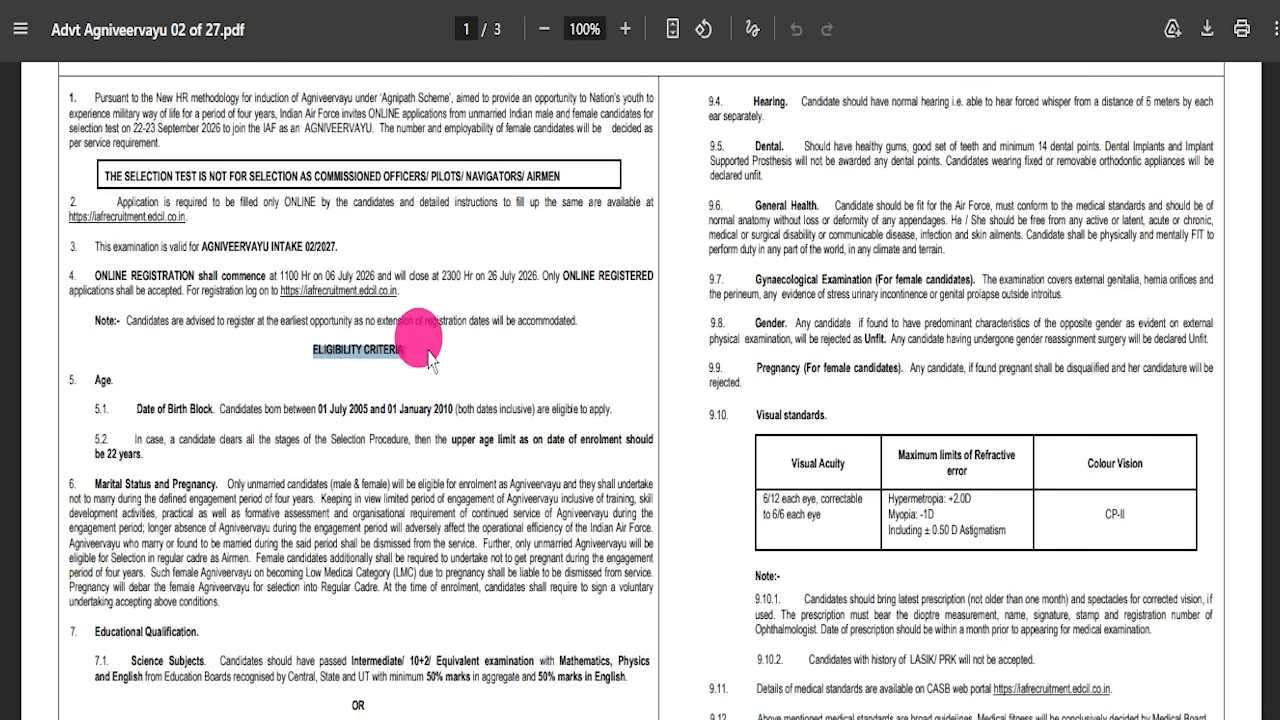
pyautogui.click(425, 346)
pyautogui.scroll(-2, 443, 320)
pyautogui.moveTo(167, 295); pyautogui.dragTo(394, 321)
pyautogui.click(268, 525)
pyautogui.scroll(-1, 580, 470)
pyautogui.scroll(-4, 575, 462)
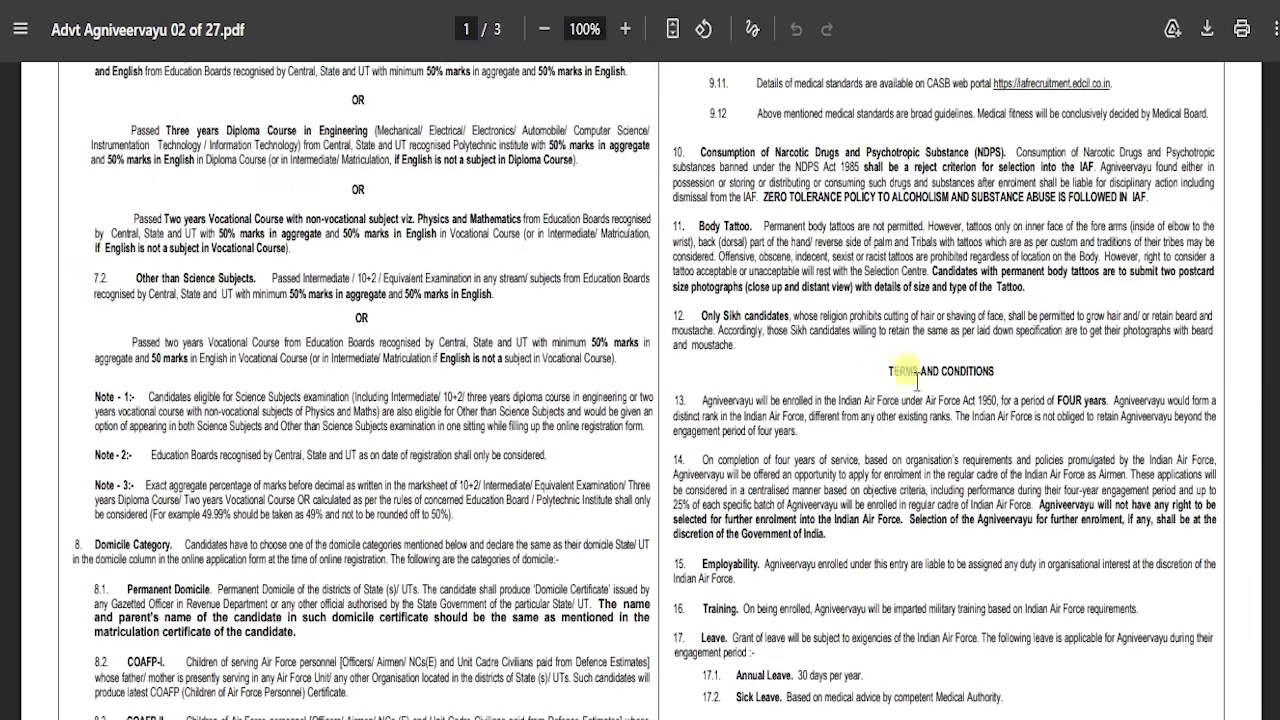
# - Read through the notification's mandatory medical standards, examination sequence, physical fitness tests and online application instructions
pyautogui.scroll(-6, 606, 470)
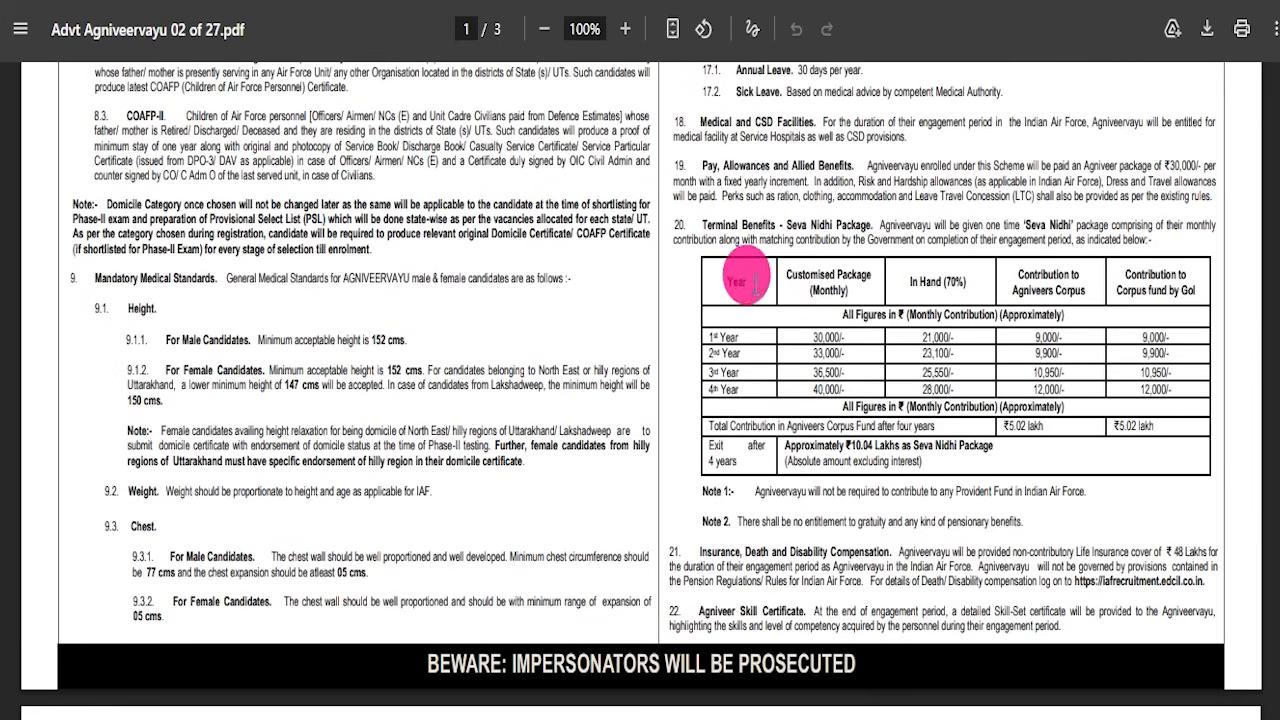
pyautogui.moveTo(262, 371); pyautogui.dragTo(491, 391)
pyautogui.scroll(-5, 491, 395)
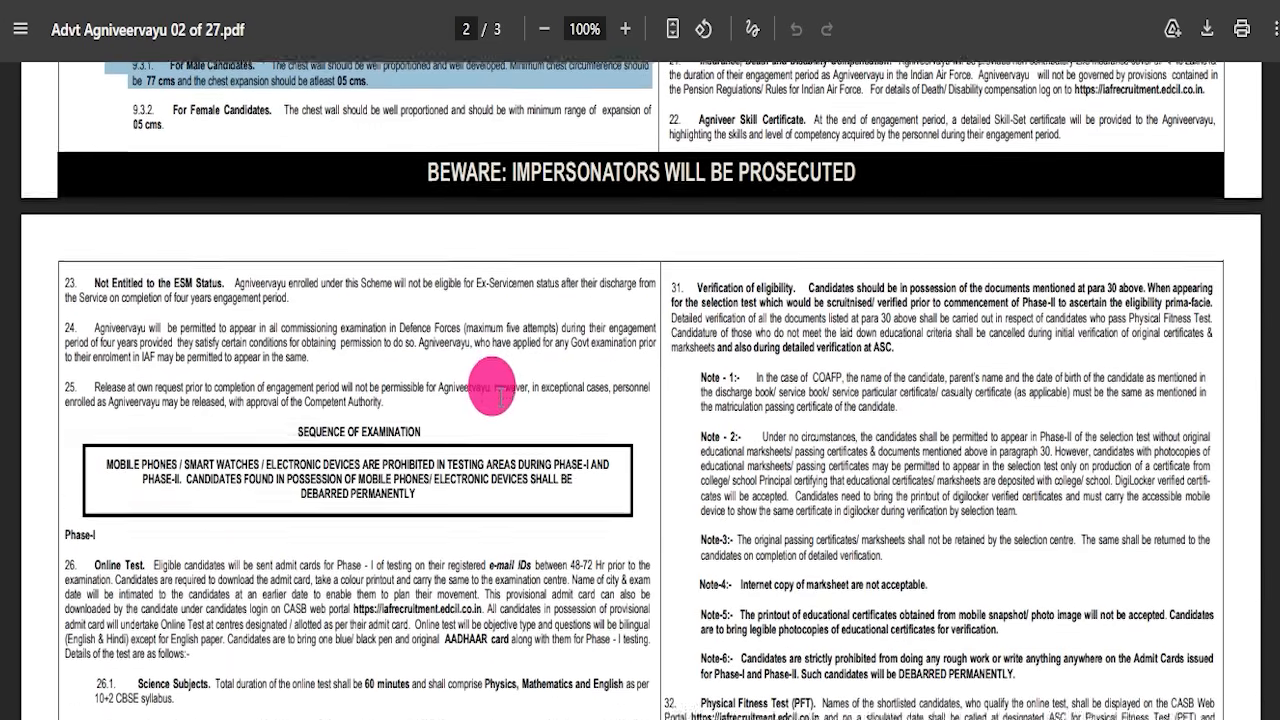
pyautogui.scroll(-4, 497, 400)
pyautogui.scroll(-3, 586, 371)
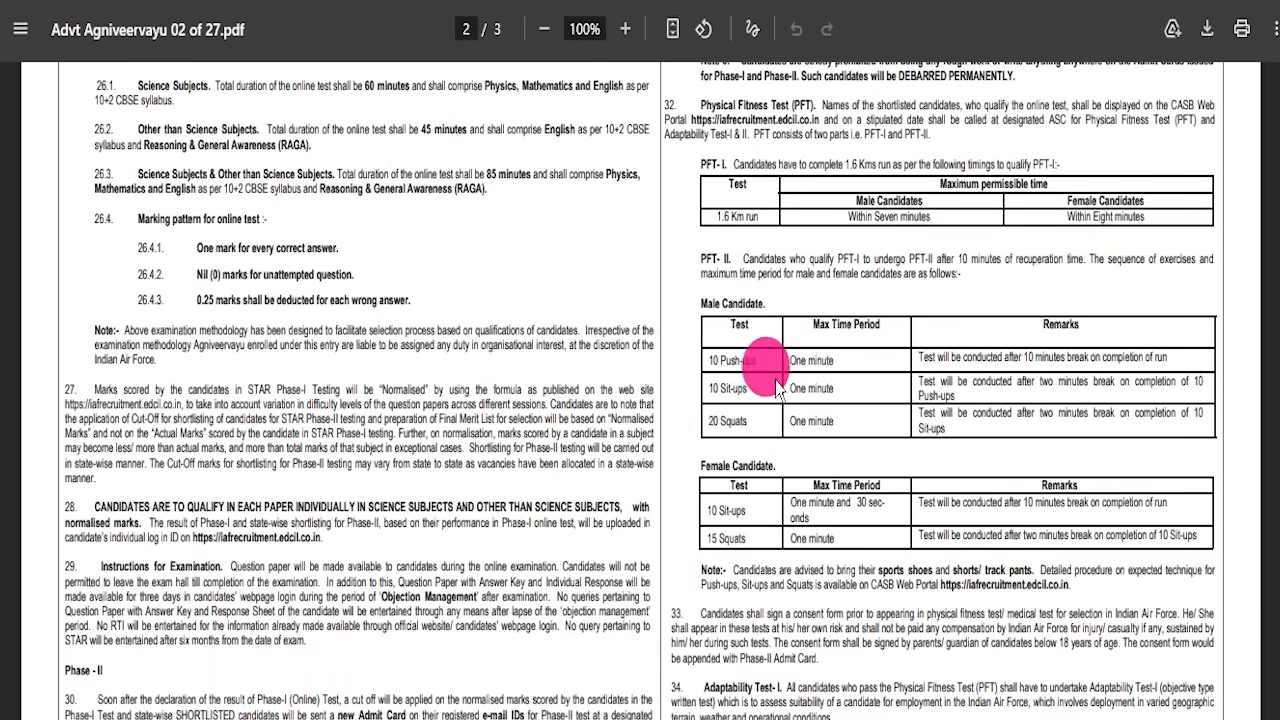
pyautogui.scroll(-2, 763, 371)
pyautogui.scroll(-8, 571, 394)
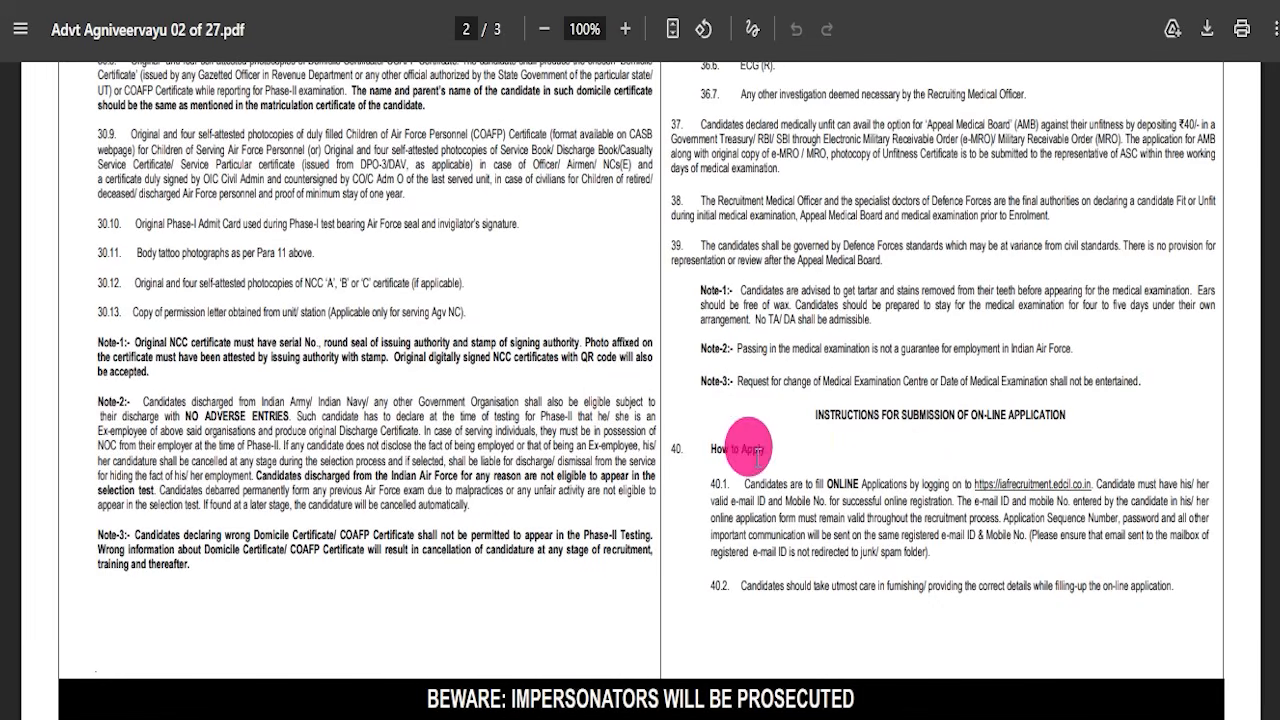
pyautogui.scroll(-10, 820, 478)
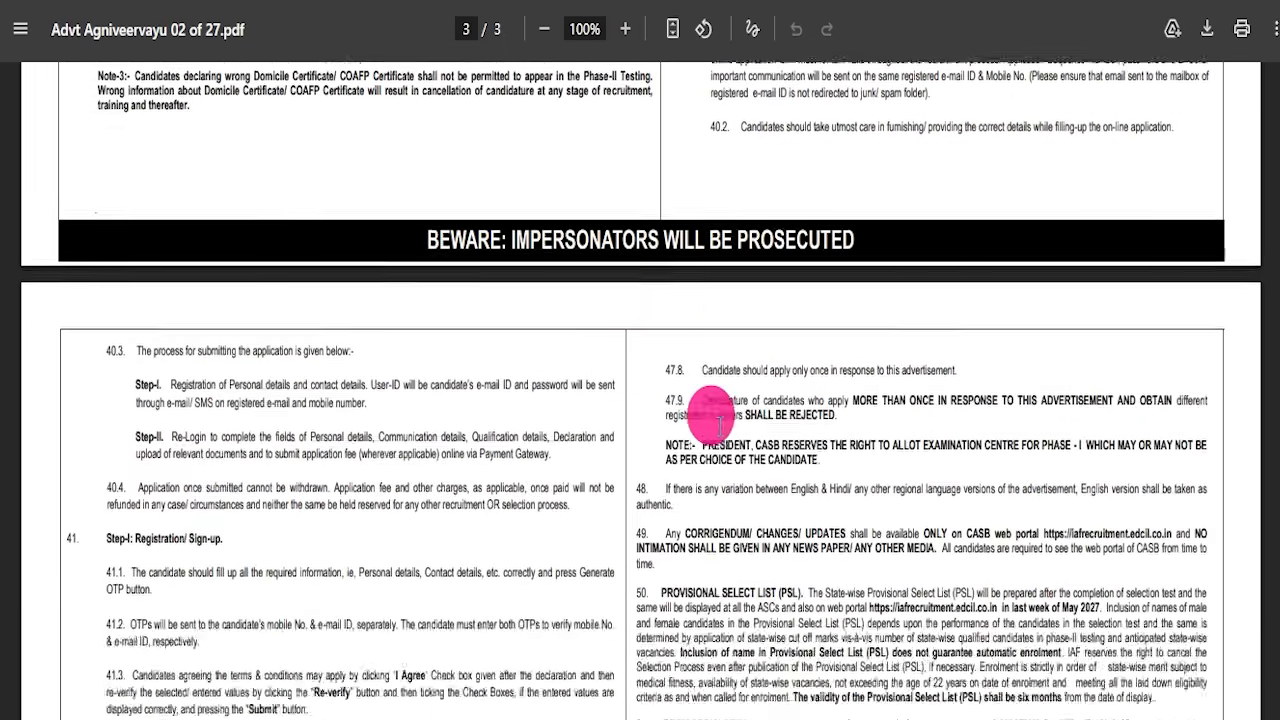
# - Examine the Step-I registration, Step-II application filling, document upload and examination fee instructions on page 3 of the notification
pyautogui.scroll(-3, 423, 398)
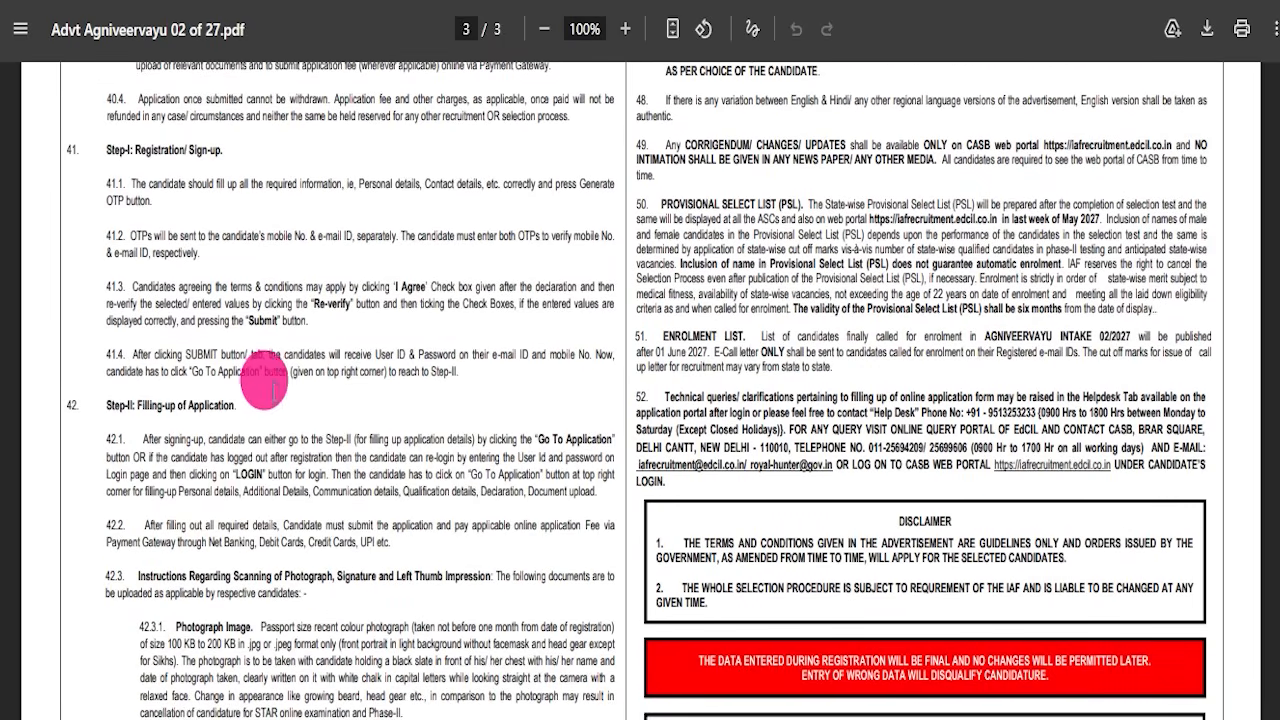
pyautogui.moveTo(243, 208); pyautogui.dragTo(500, 530)
pyautogui.scroll(-10, 294, 509)
pyautogui.scroll(-13, 405, 465)
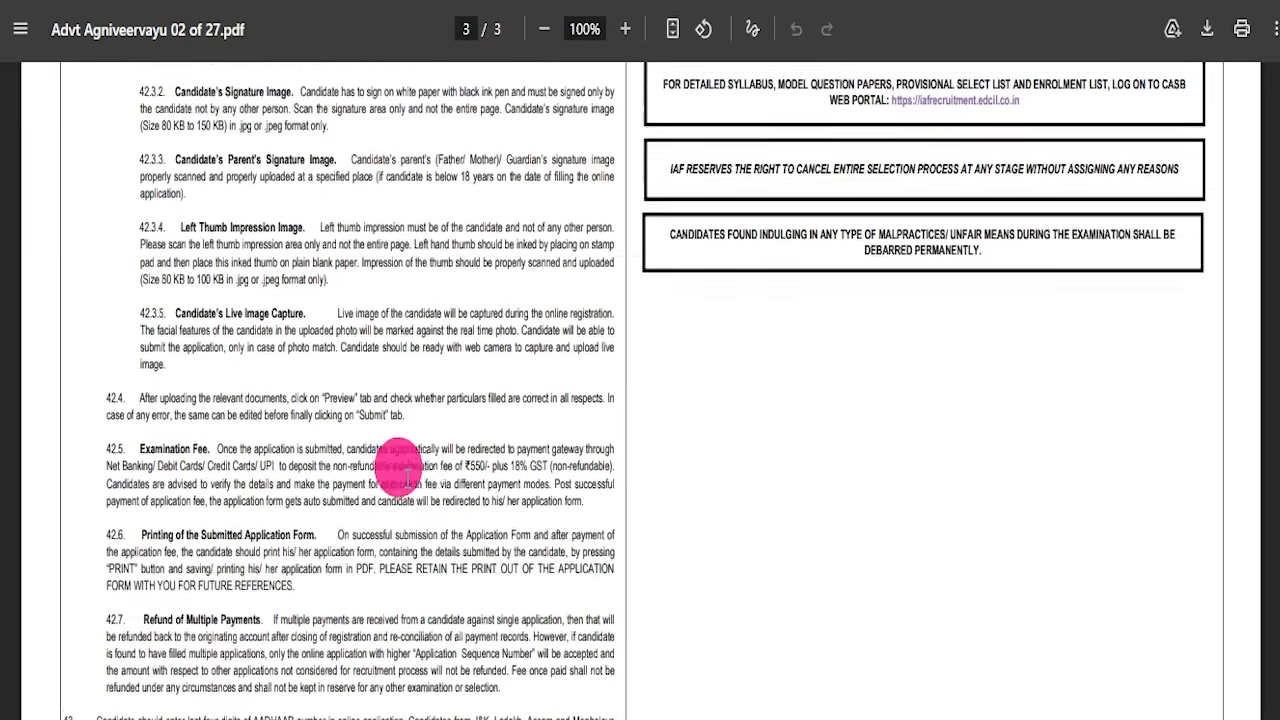
pyautogui.scroll(-3, 440, 465)
pyautogui.scroll(18, 414, 491)
pyautogui.scroll(6, 478, 453)
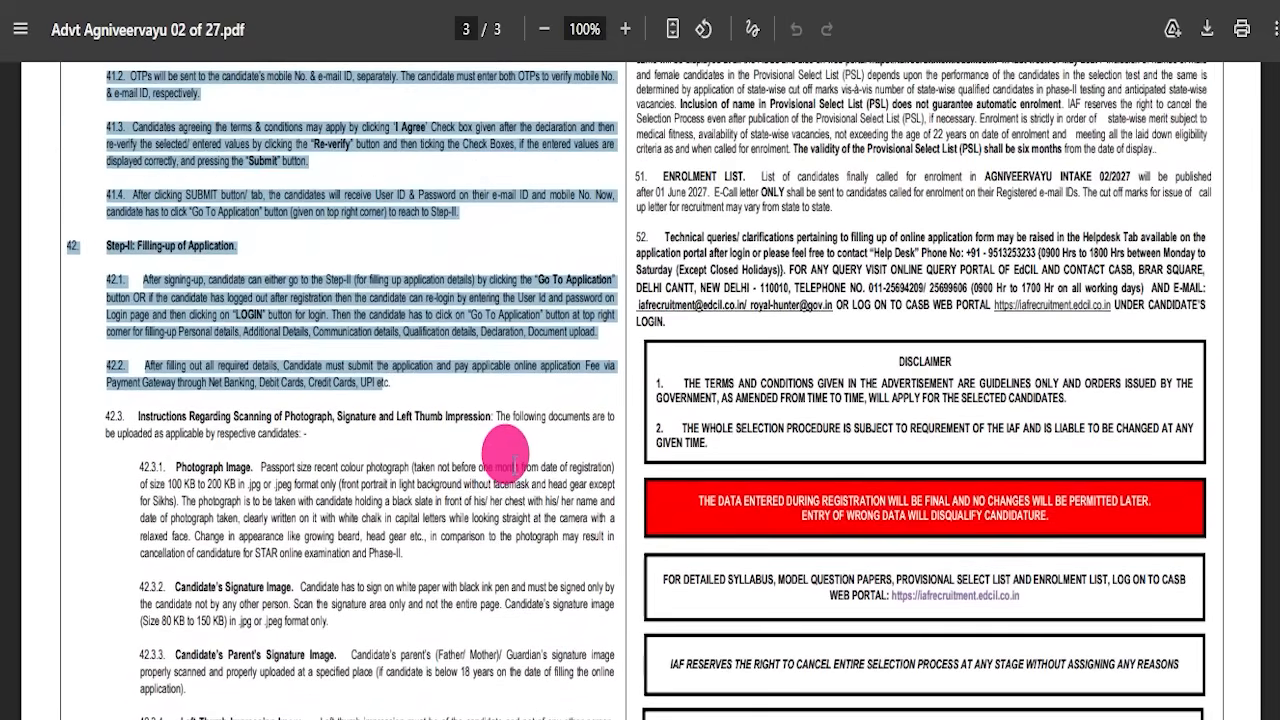
pyautogui.click(503, 374)
pyautogui.scroll(1, 503, 374)
pyautogui.scroll(20, 502, 435)
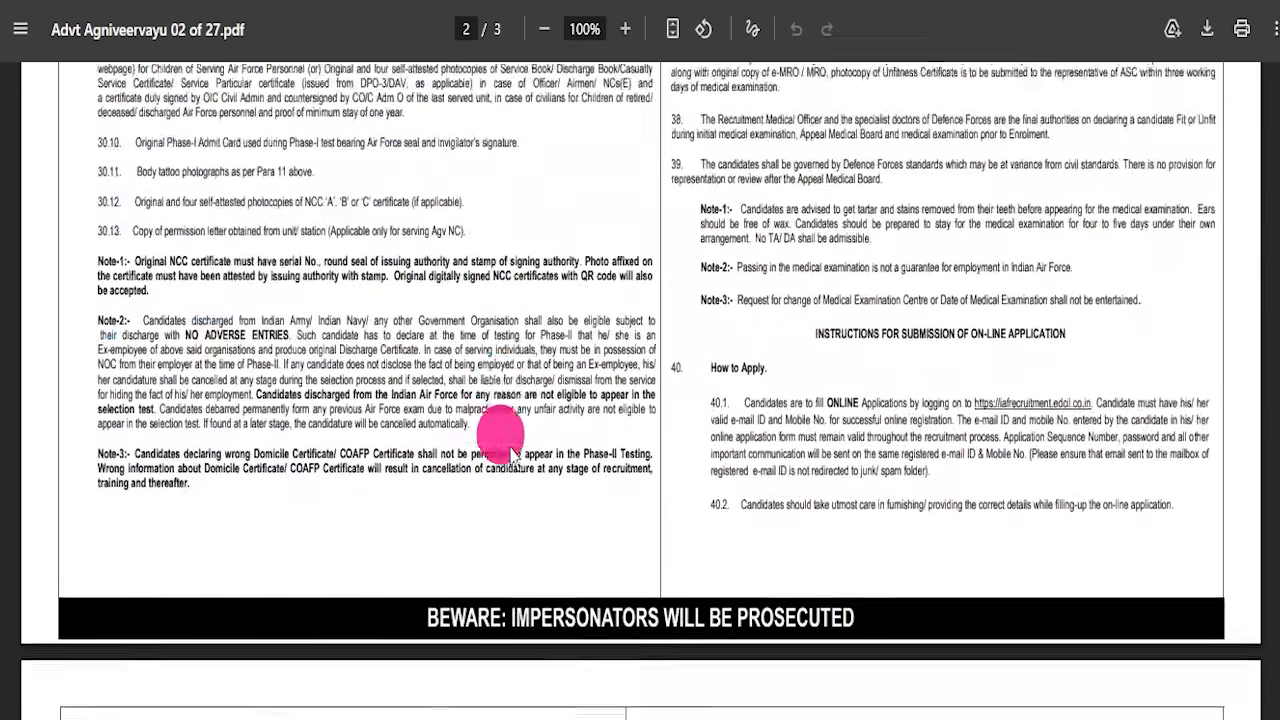
pyautogui.scroll(20, 502, 441)
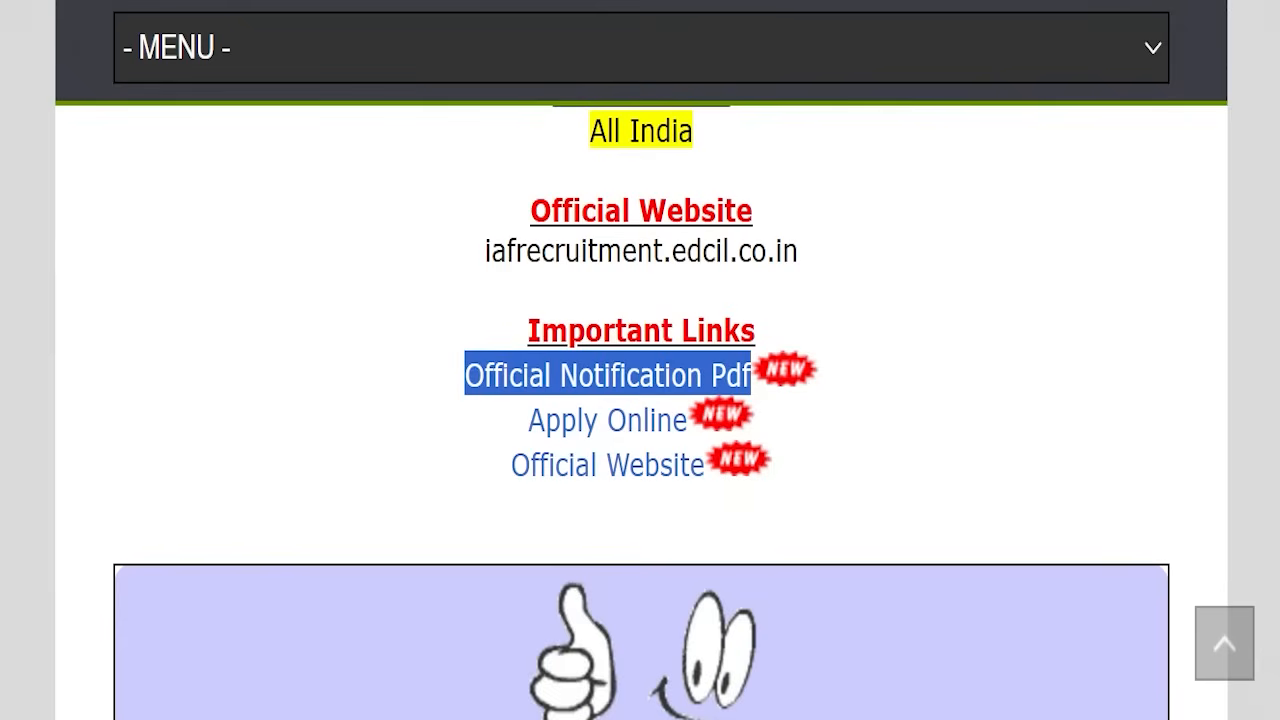
# - Open the Apply Online sign-in page and temporarily mark the user ID, password, captcha and Sign In controls with drawn strokes
pyautogui.tripleClick(645, 418)
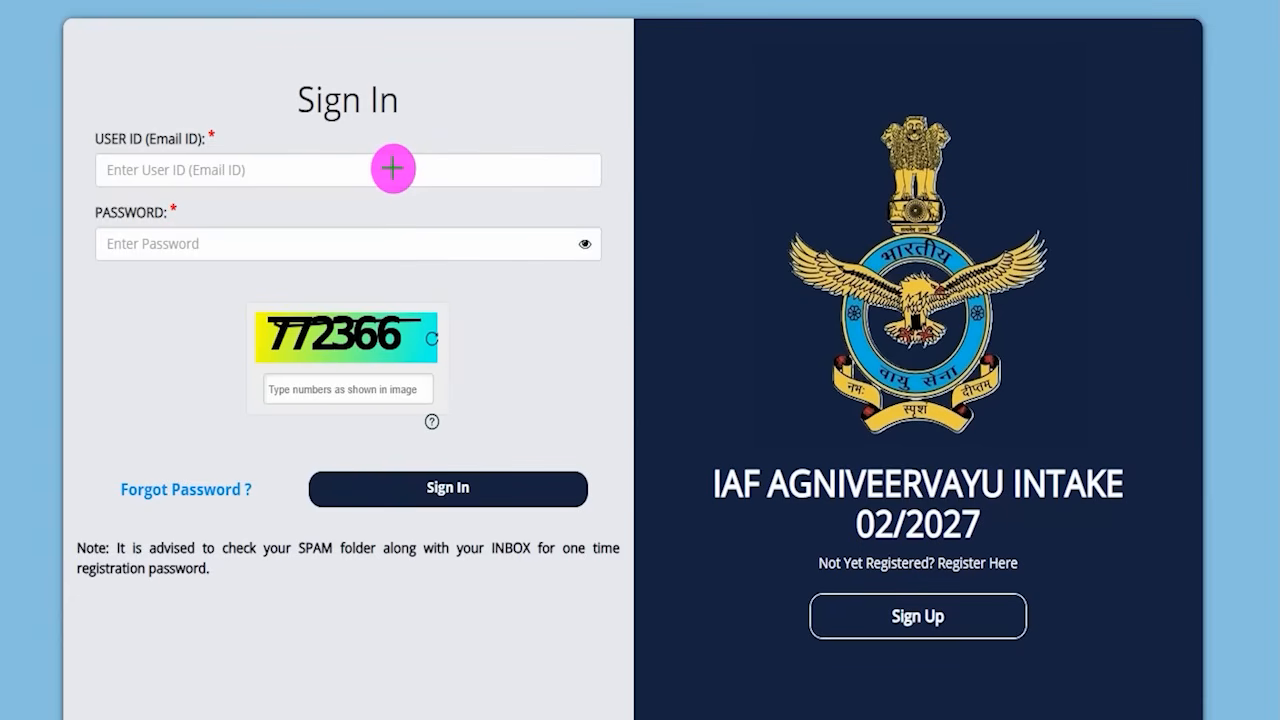
pyautogui.moveTo(392, 167)
pyautogui.mouseDown()
pyautogui.moveTo(426, 151)
pyautogui.moveTo(479, 86)
pyautogui.mouseUp()
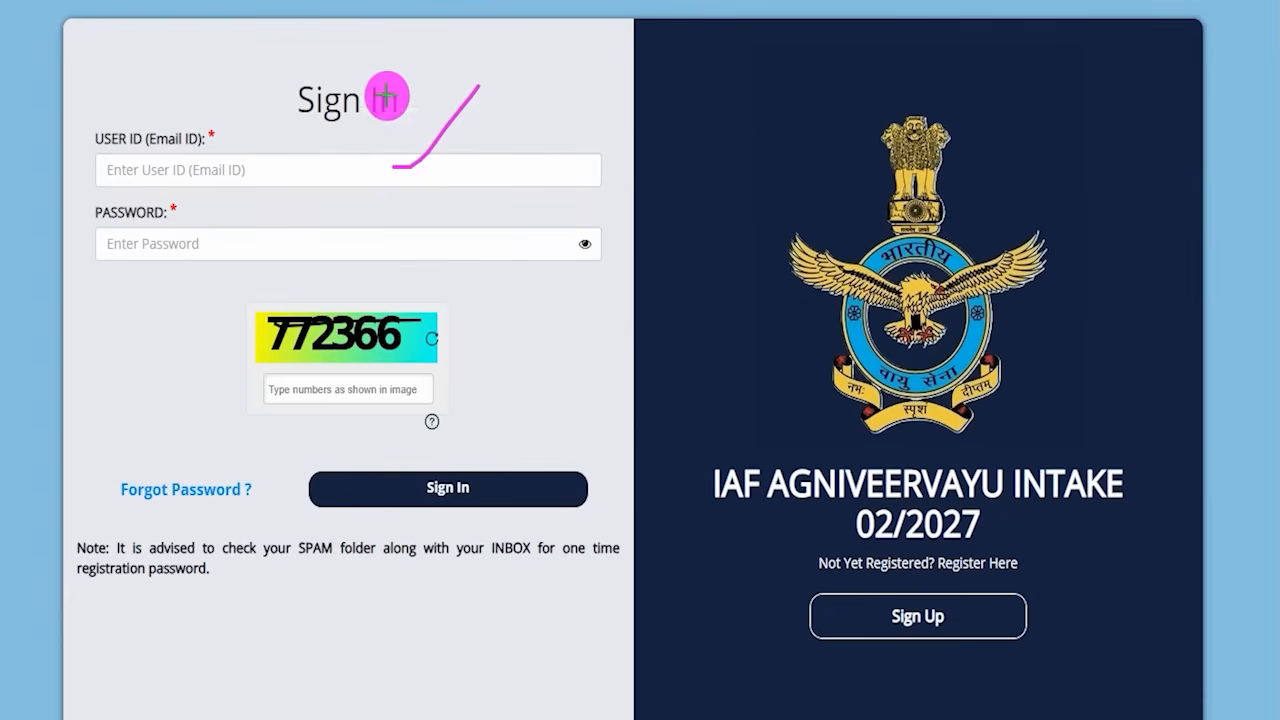
pyautogui.moveTo(209, 243); pyautogui.dragTo(271, 178)
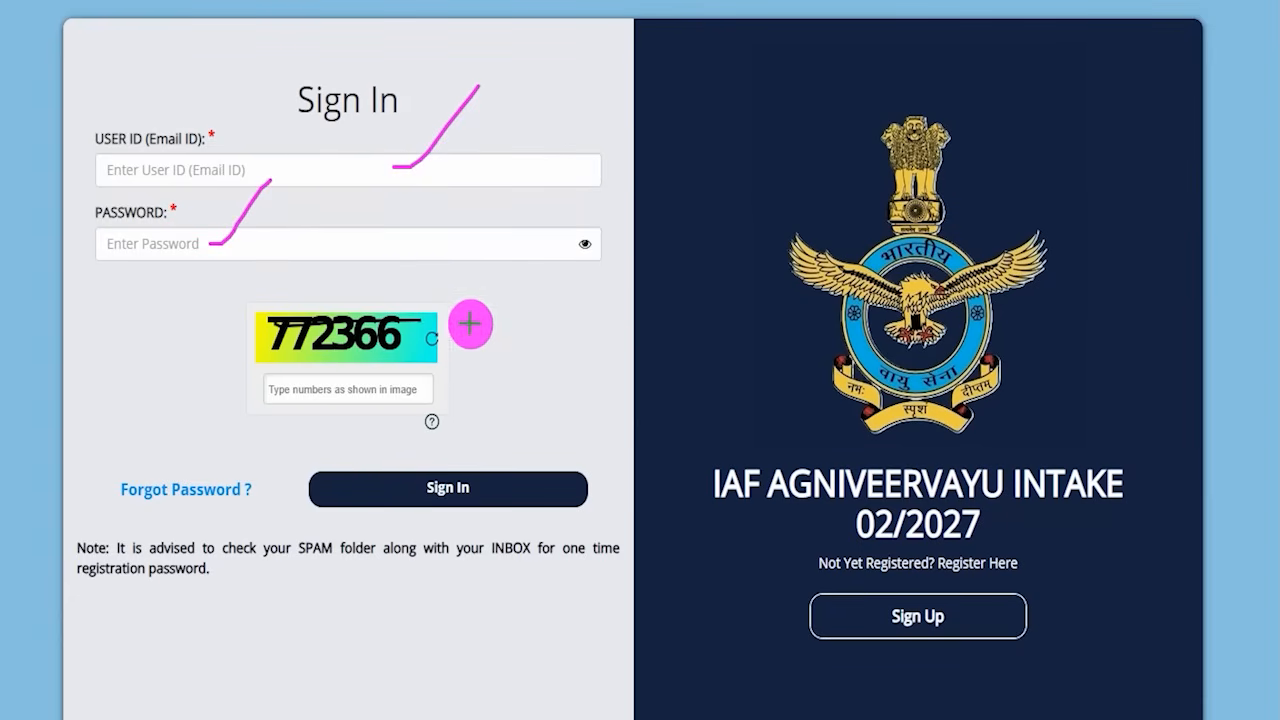
pyautogui.moveTo(443, 324); pyautogui.dragTo(523, 259)
pyautogui.moveTo(307, 393); pyautogui.dragTo(362, 393)
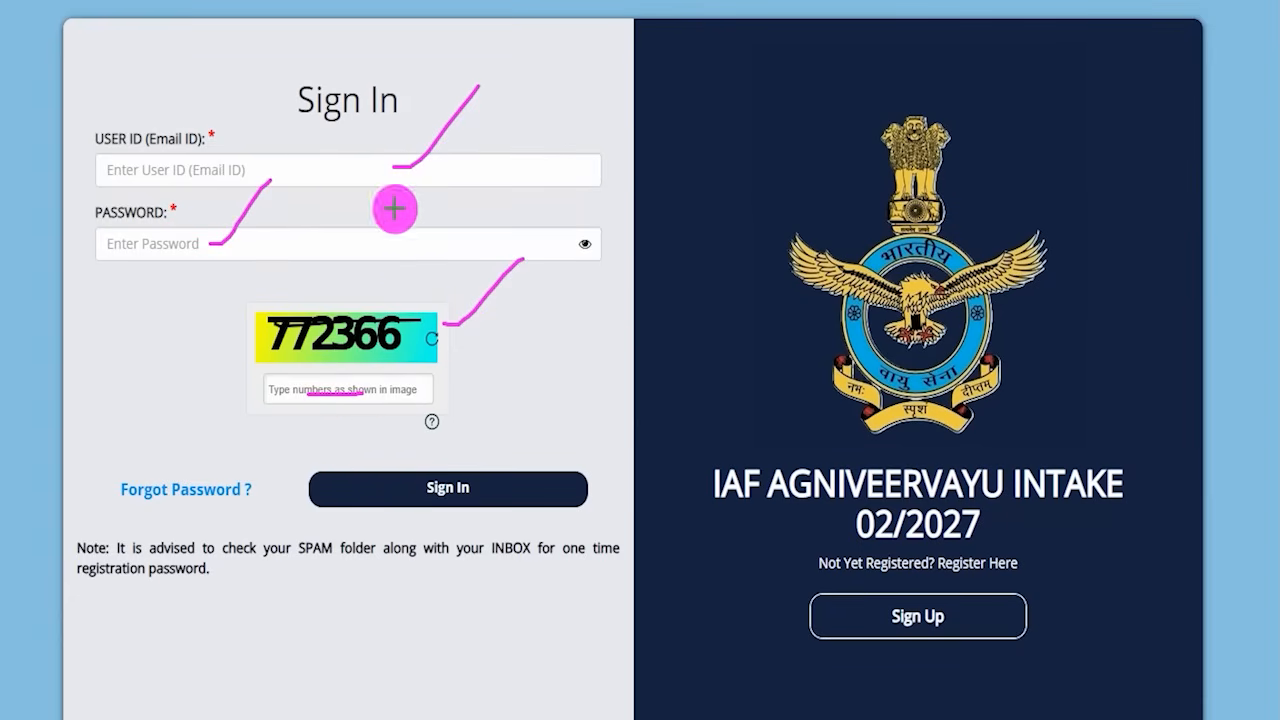
pyautogui.moveTo(664, 276)
pyautogui.mouseDown()
pyautogui.moveTo(503, 434)
pyautogui.moveTo(489, 477)
pyautogui.mouseUp()
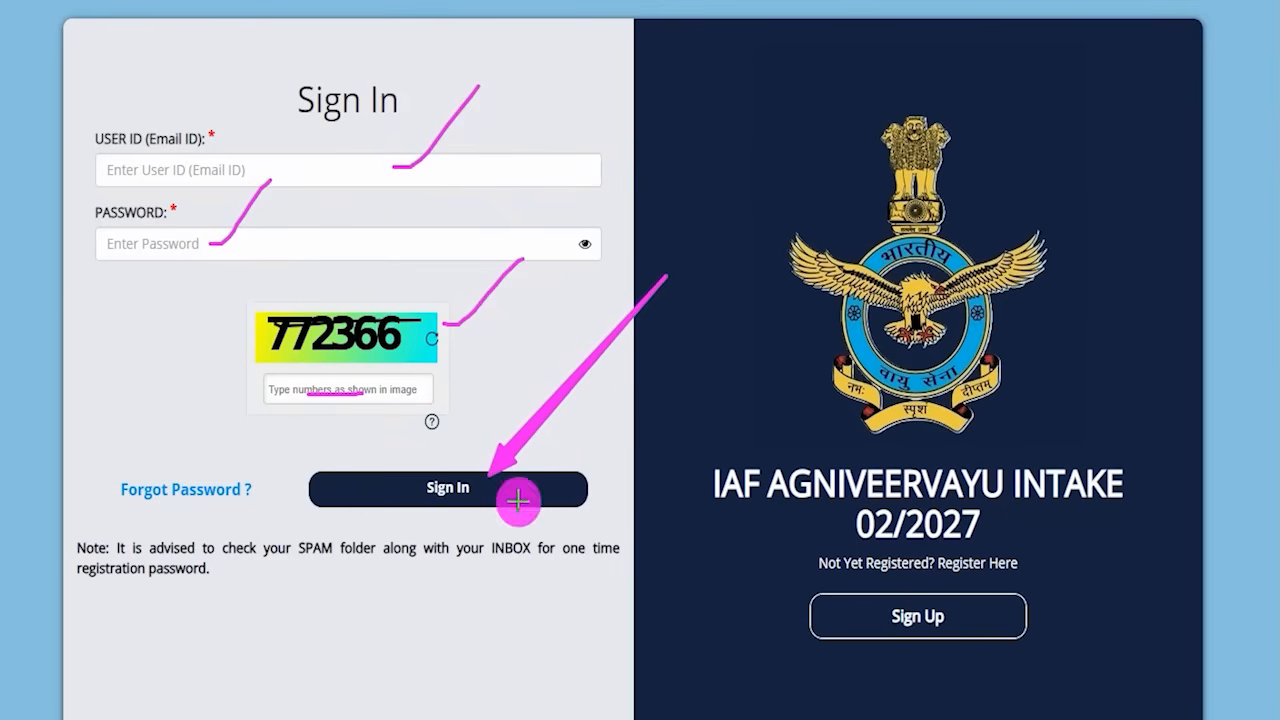
pyautogui.press('e')
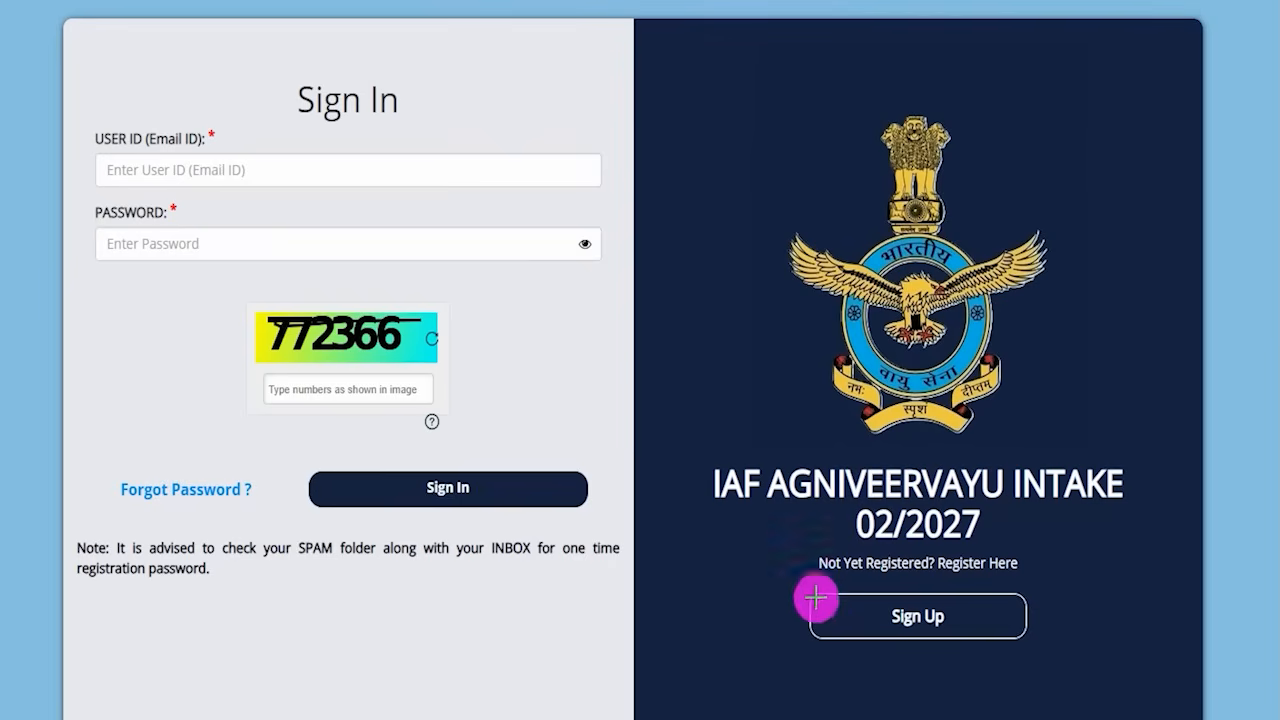
# - Temporarily outline Sign Up with a rectangle and open the candidate registration options page
pyautogui.moveTo(710, 584)
pyautogui.mouseDown()
pyautogui.moveTo(1080, 640)
pyautogui.moveTo(1117, 658)
pyautogui.mouseUp()
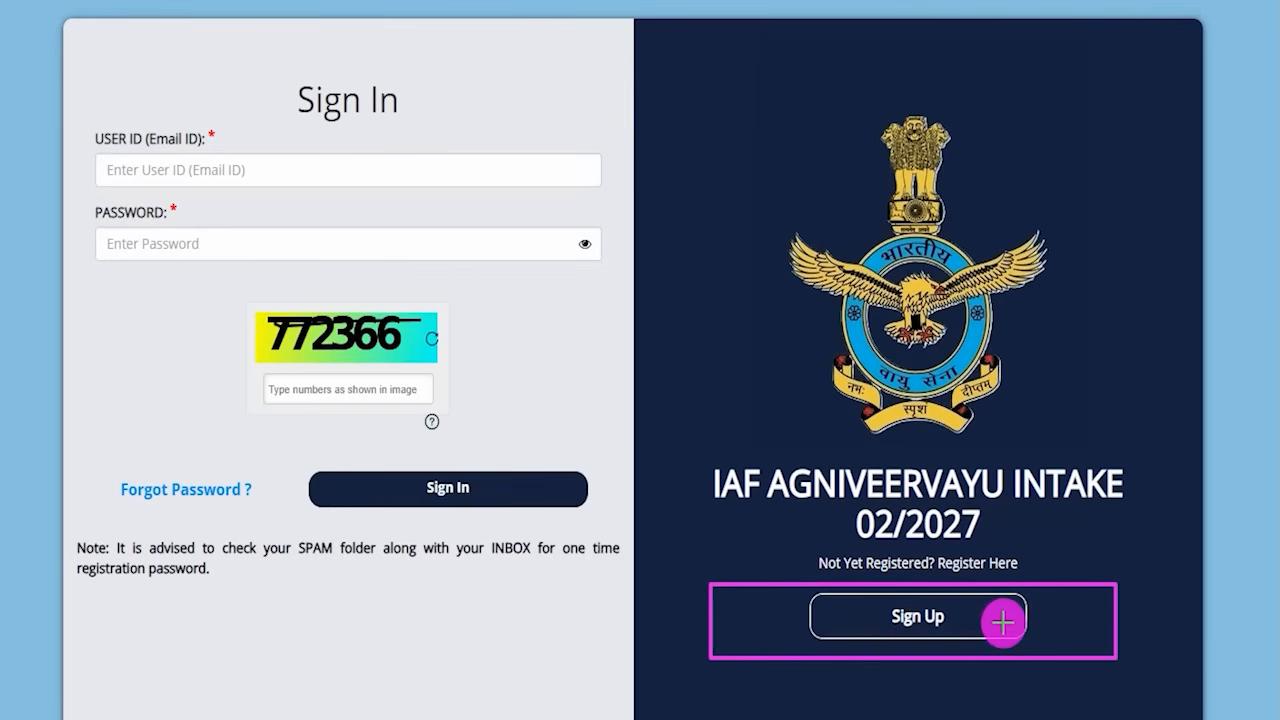
pyautogui.press('e')
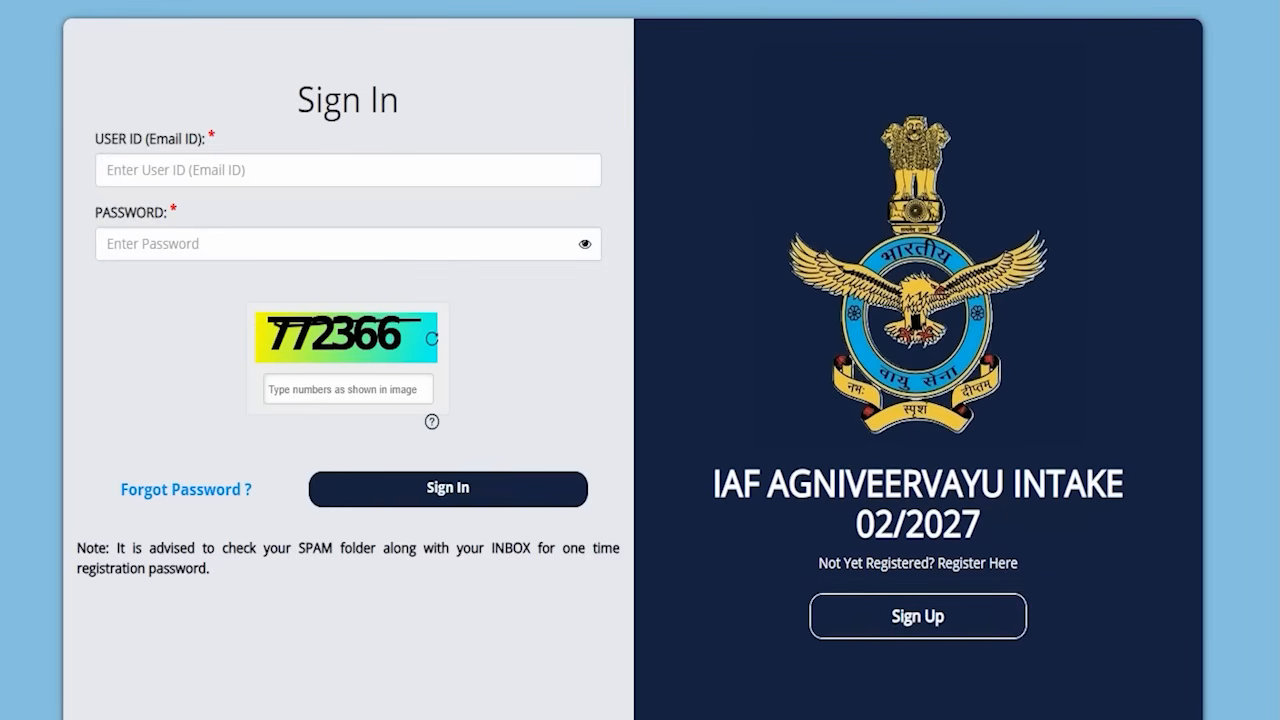
pyautogui.click(896, 616)
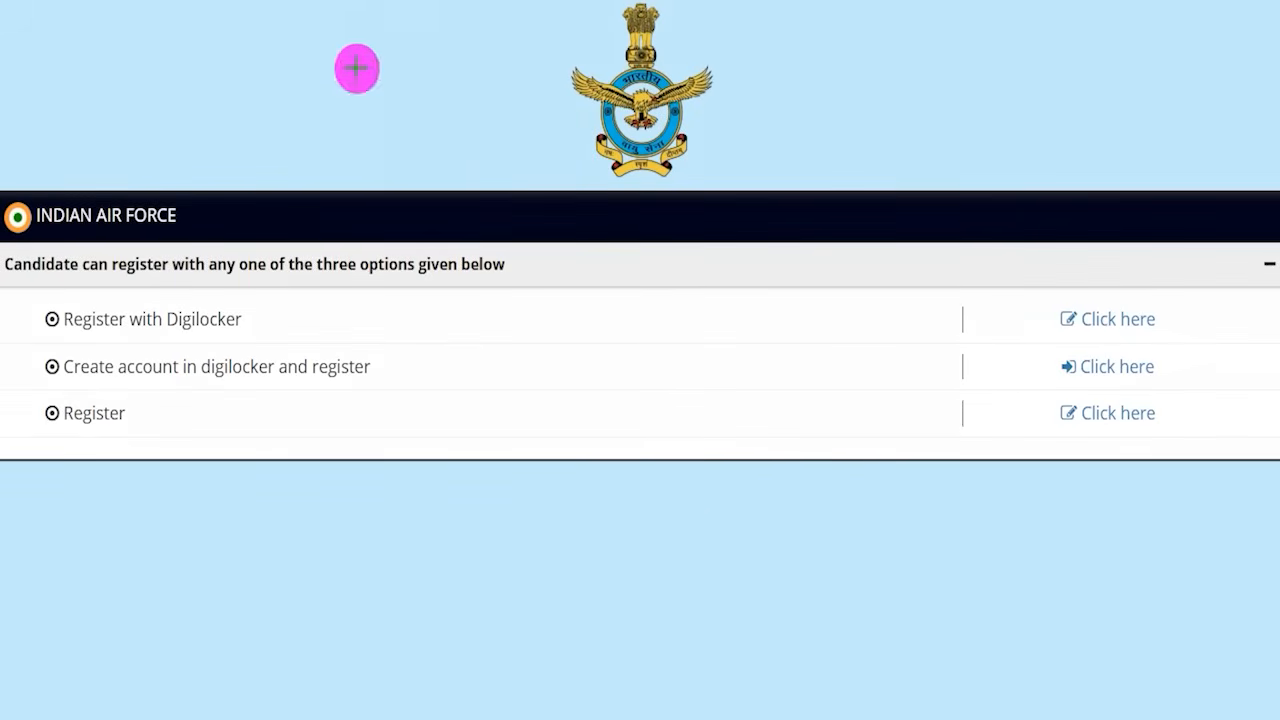
# - Mark the Register with Digilocker option, outline the Register option with a rectangle, and clear the drawn marks
pyautogui.moveTo(271, 191); pyautogui.dragTo(470, 46)
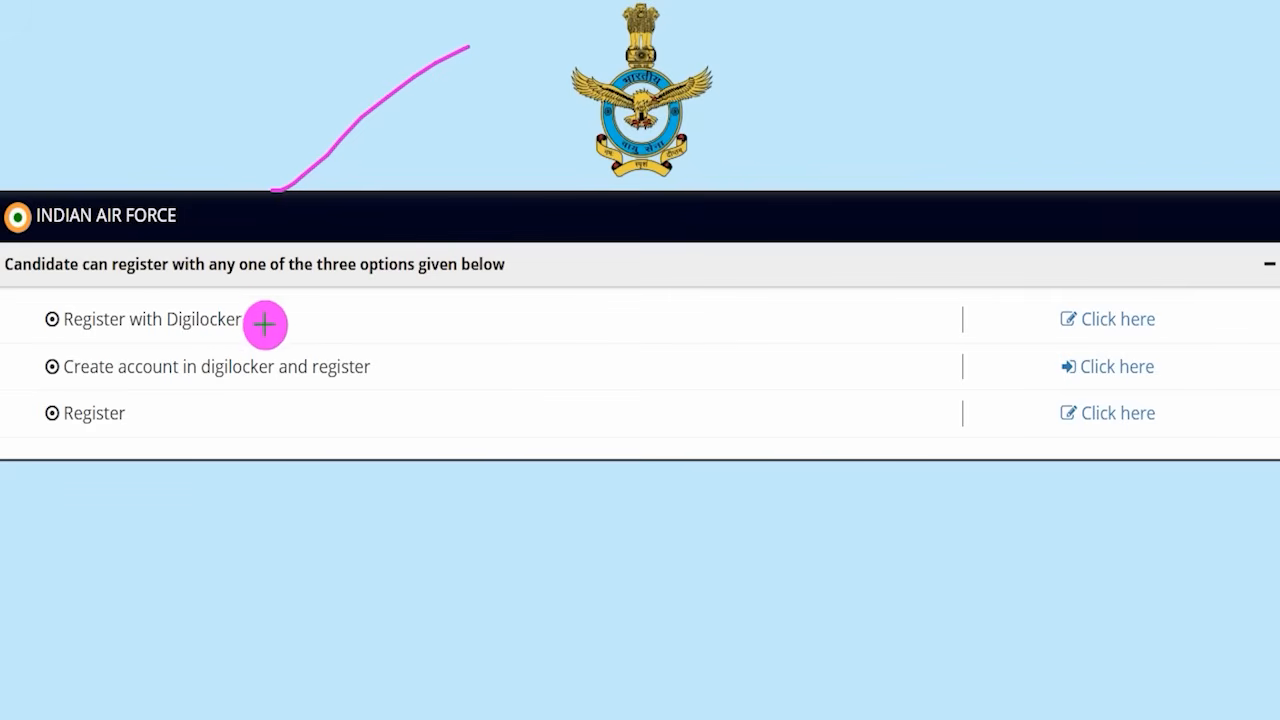
pyautogui.moveTo(263, 321); pyautogui.dragTo(318, 258)
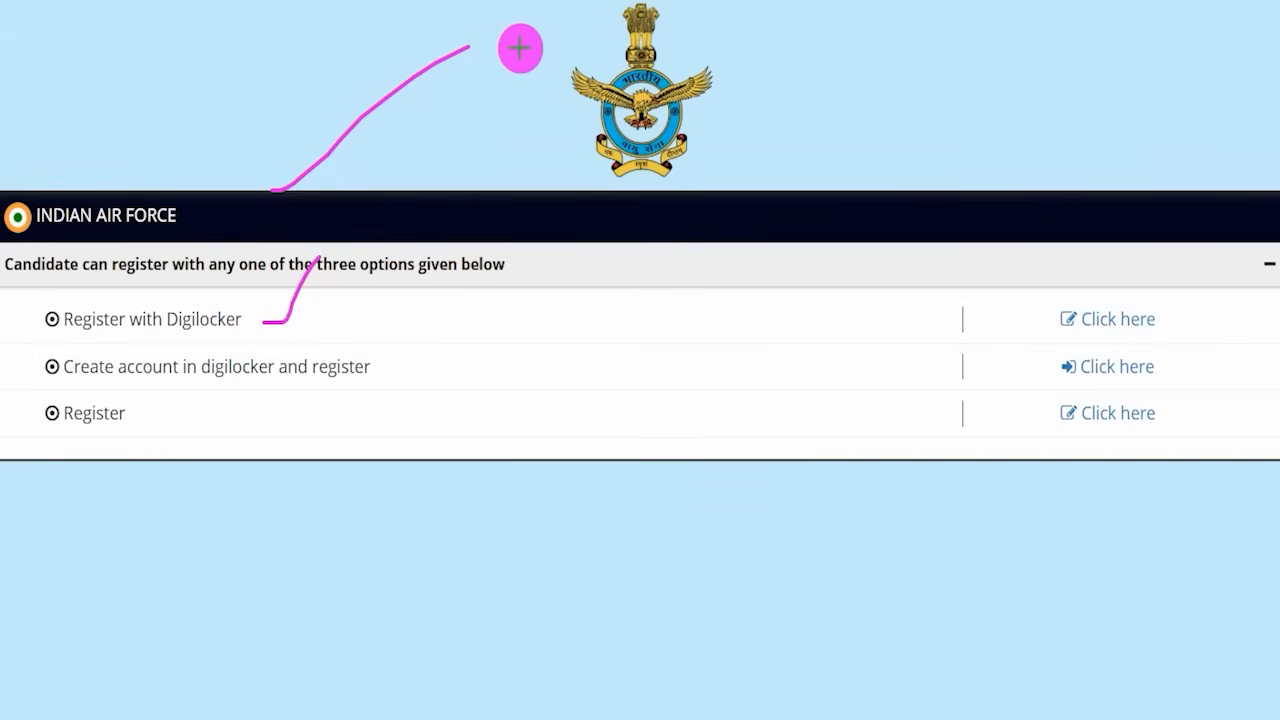
pyautogui.moveTo(27, 392)
pyautogui.mouseDown()
pyautogui.moveTo(163, 418)
pyautogui.moveTo(176, 439)
pyautogui.mouseUp()
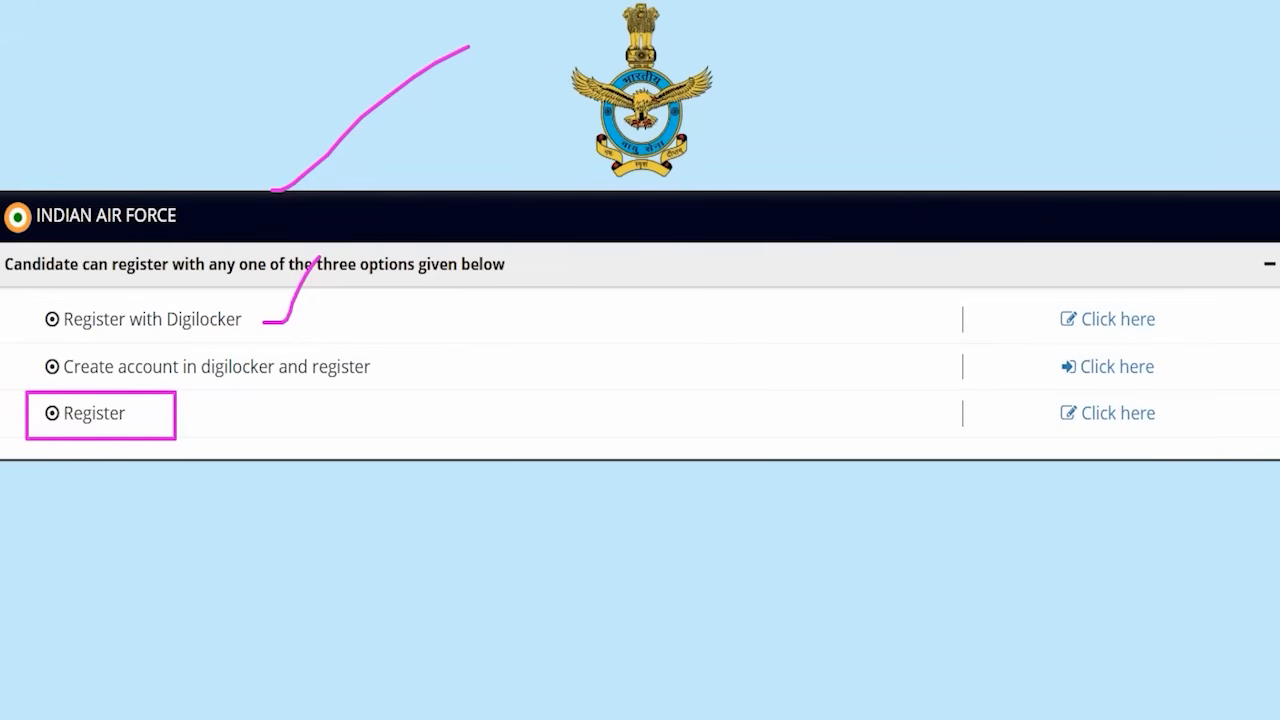
pyautogui.press('Escape')
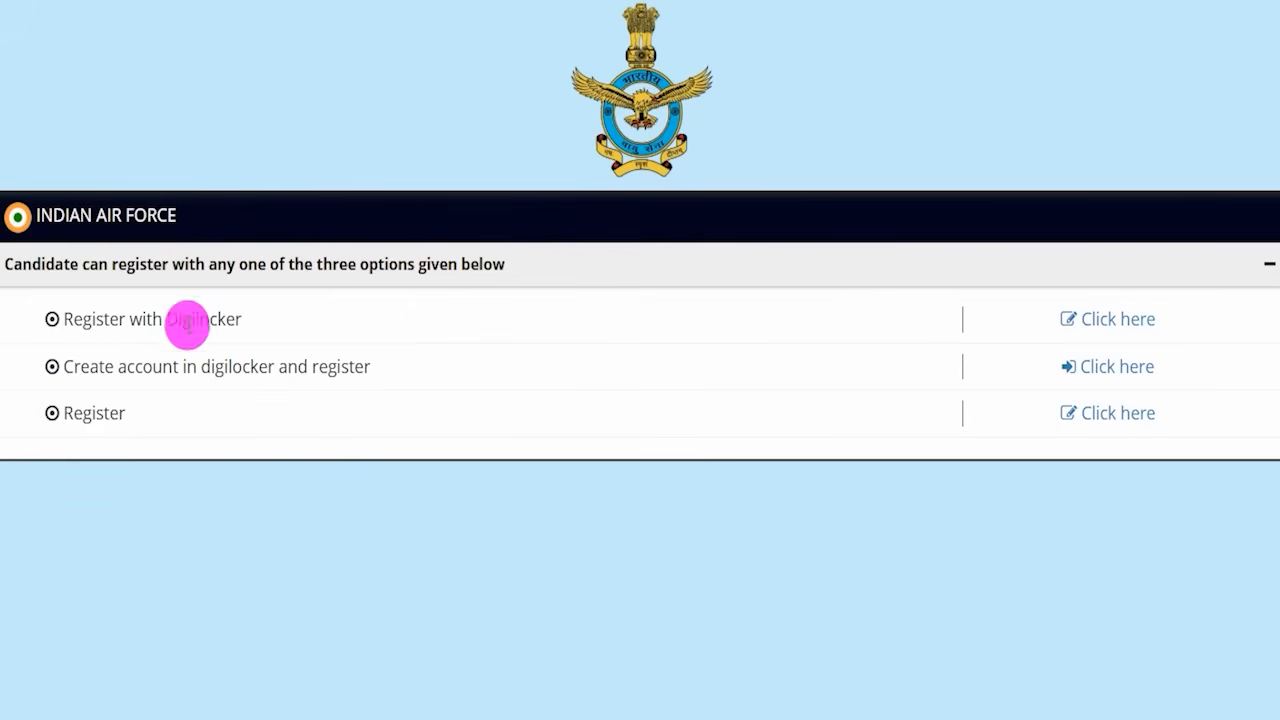
# - Open the Register with Digilocker option and view its Mobile, Username and Other ID sign-in methods
pyautogui.moveTo(82, 319); pyautogui.dragTo(226, 319)
pyautogui.click(1097, 321)
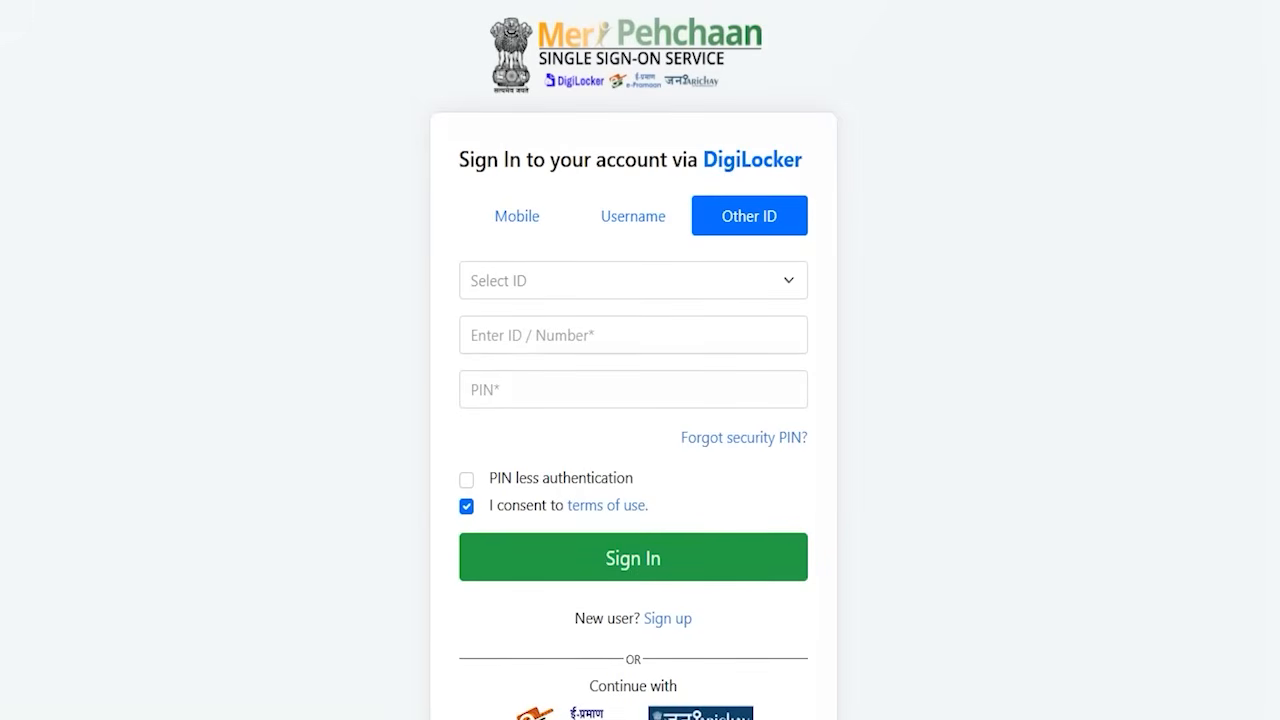
pyautogui.click(495, 212)
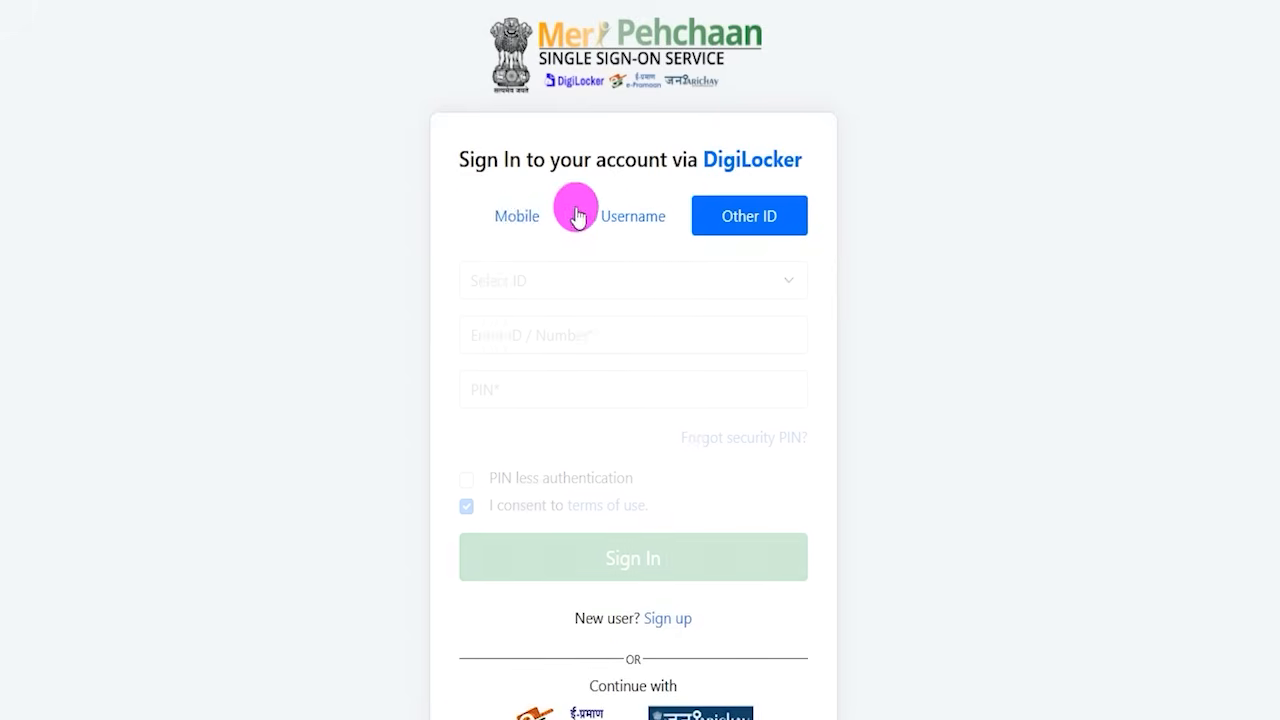
pyautogui.click(517, 220)
pyautogui.click(636, 220)
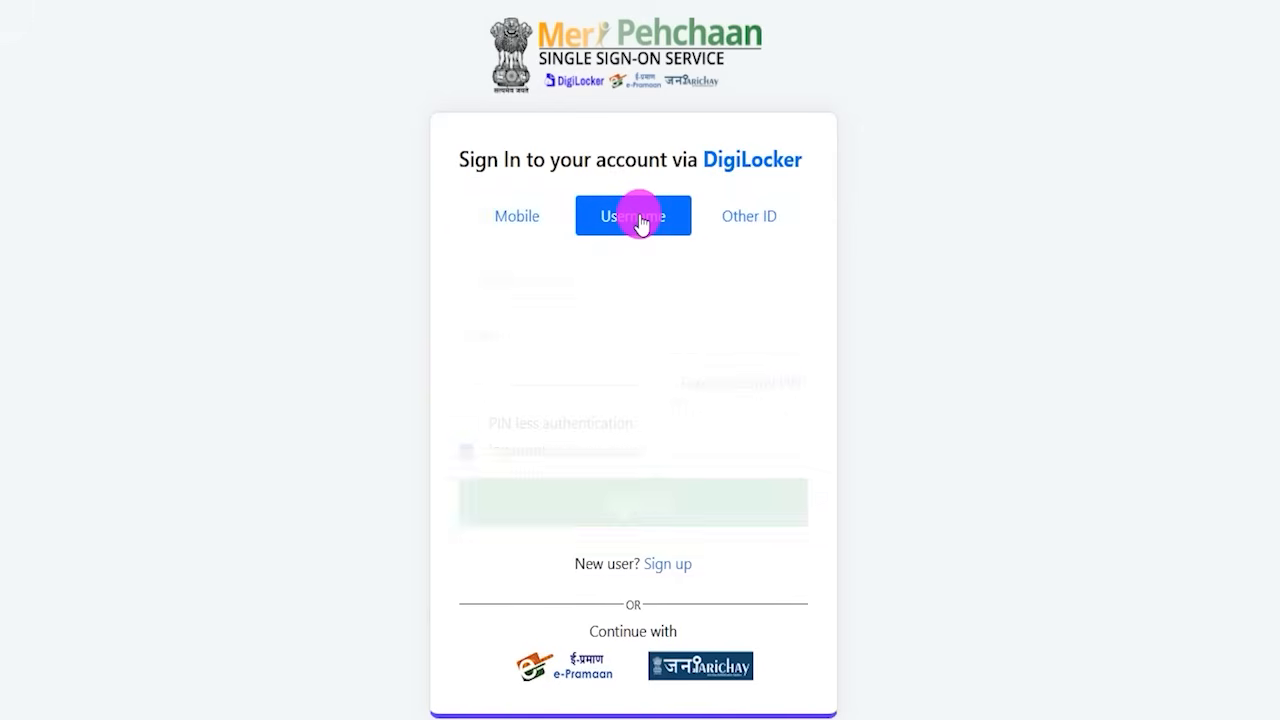
pyautogui.click(748, 220)
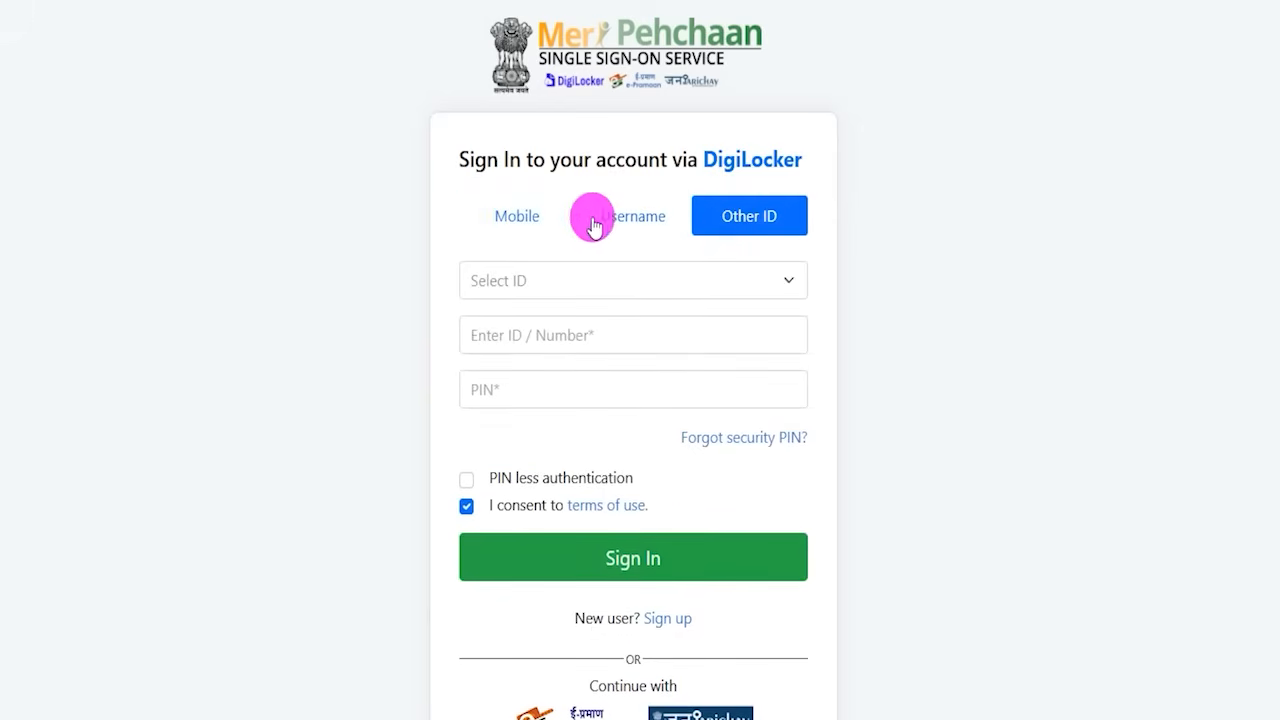
pyautogui.click(522, 218)
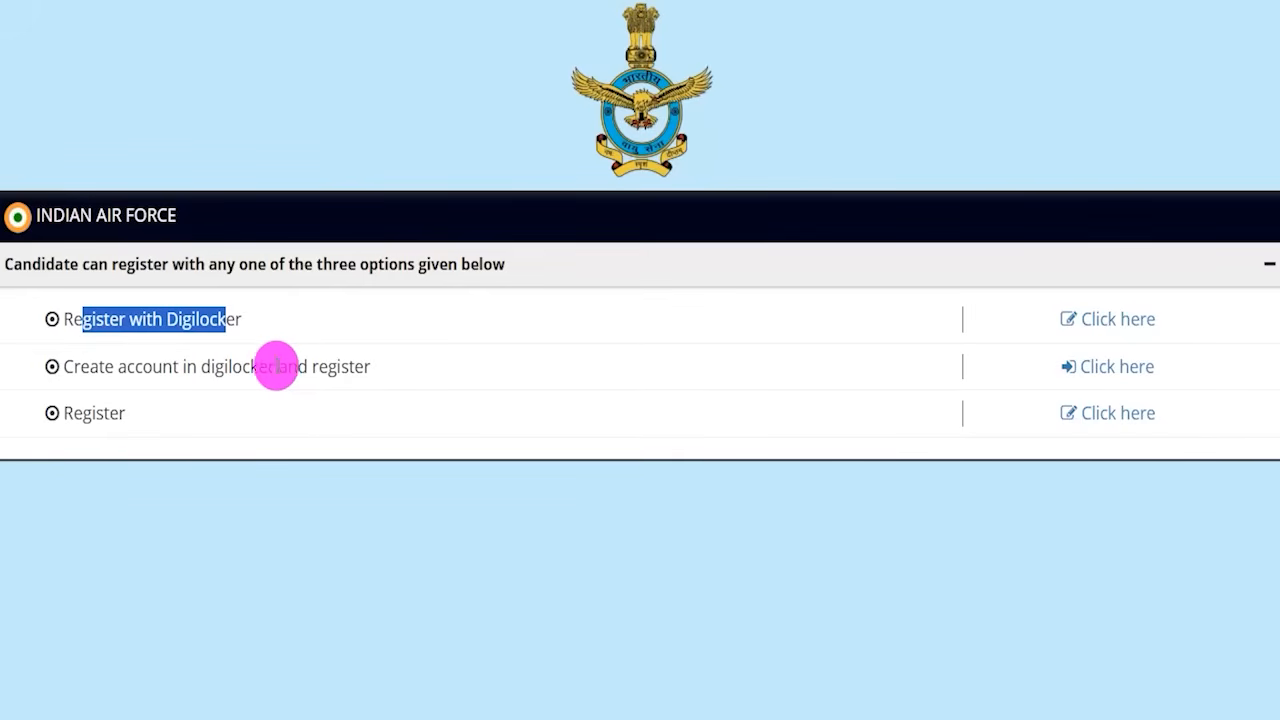
# - Highlight the option to create a DigiLocker account and register, open its link and view the DigiLocker sign-up form
pyautogui.moveTo(126, 366); pyautogui.dragTo(327, 366)
pyautogui.moveTo(1035, 342)
pyautogui.mouseDown()
pyautogui.moveTo(1168, 364)
pyautogui.moveTo(1177, 380)
pyautogui.mouseUp()
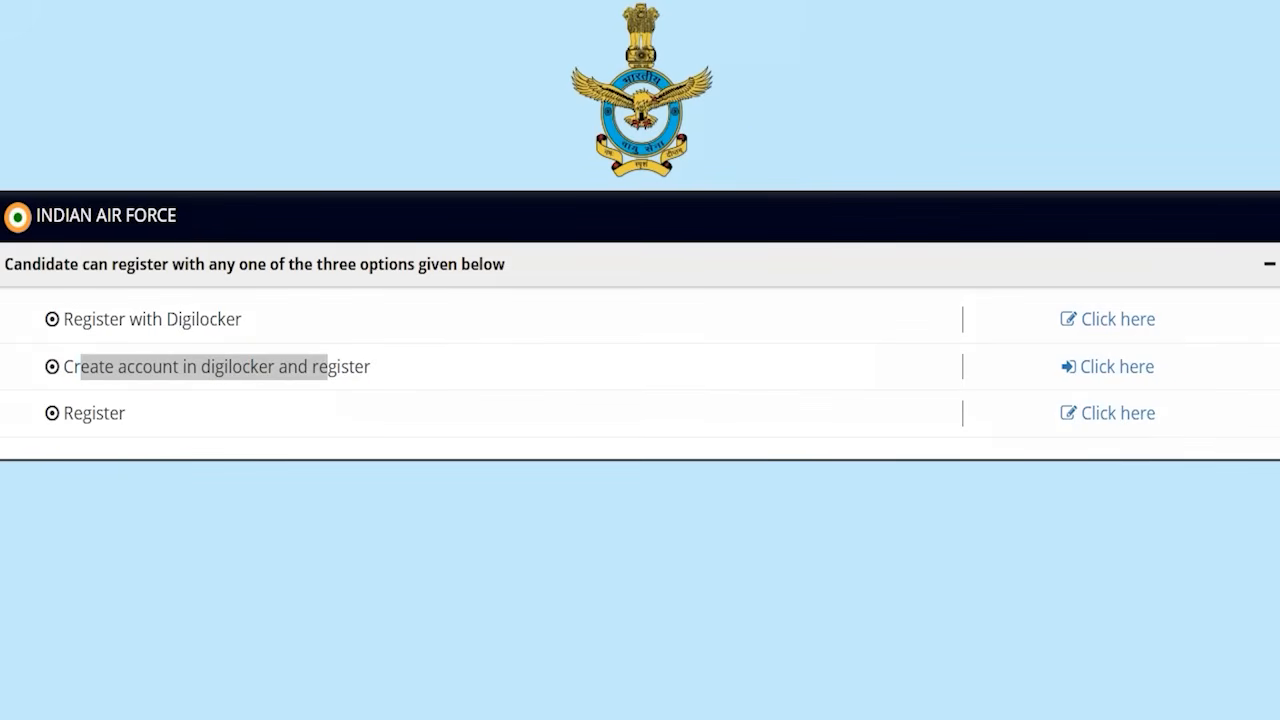
pyautogui.click(1110, 369)
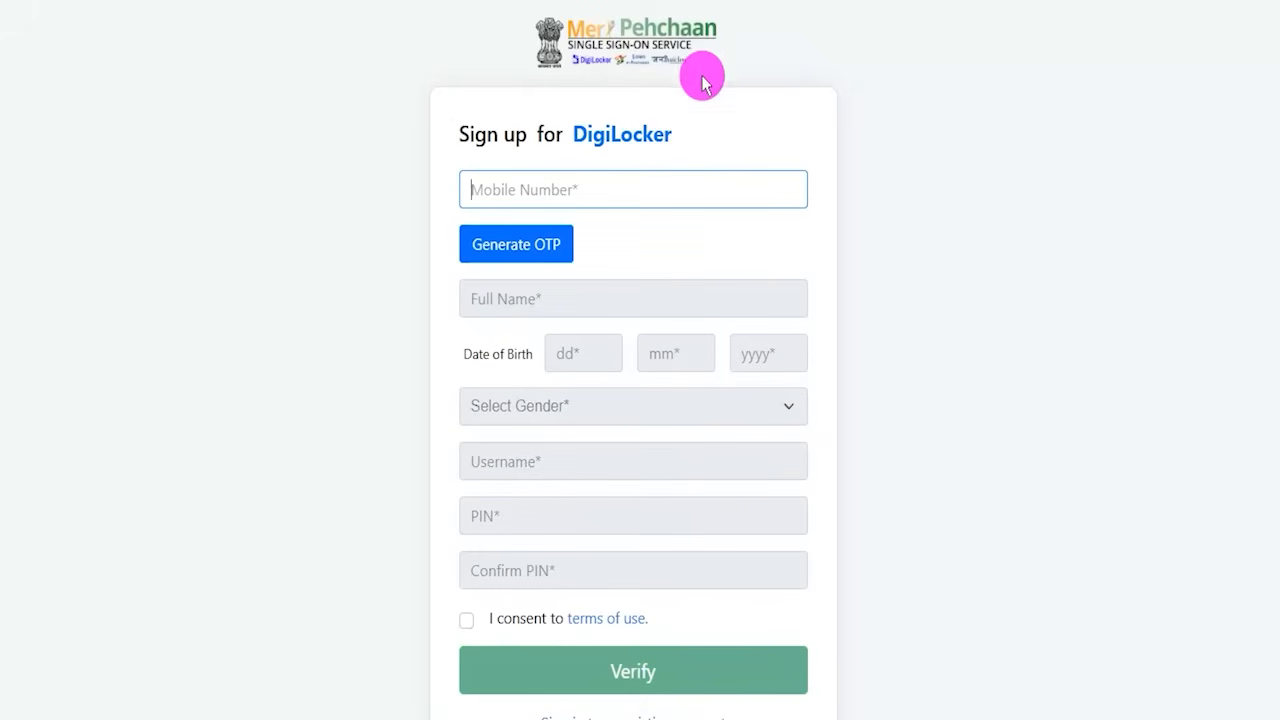
pyautogui.moveTo(572, 133); pyautogui.dragTo(677, 137)
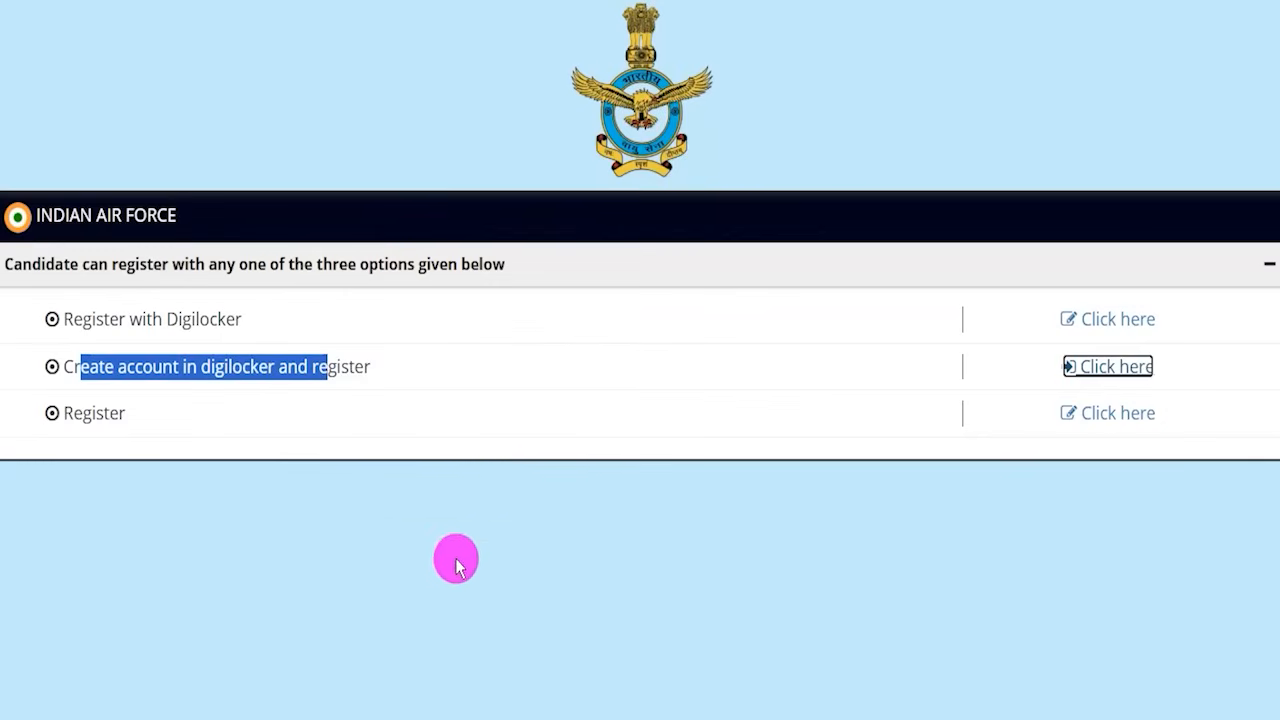
# - Outline the Register option and its link with rectangles, clear the marks and open the application's Sign Up form
pyautogui.click(43, 471)
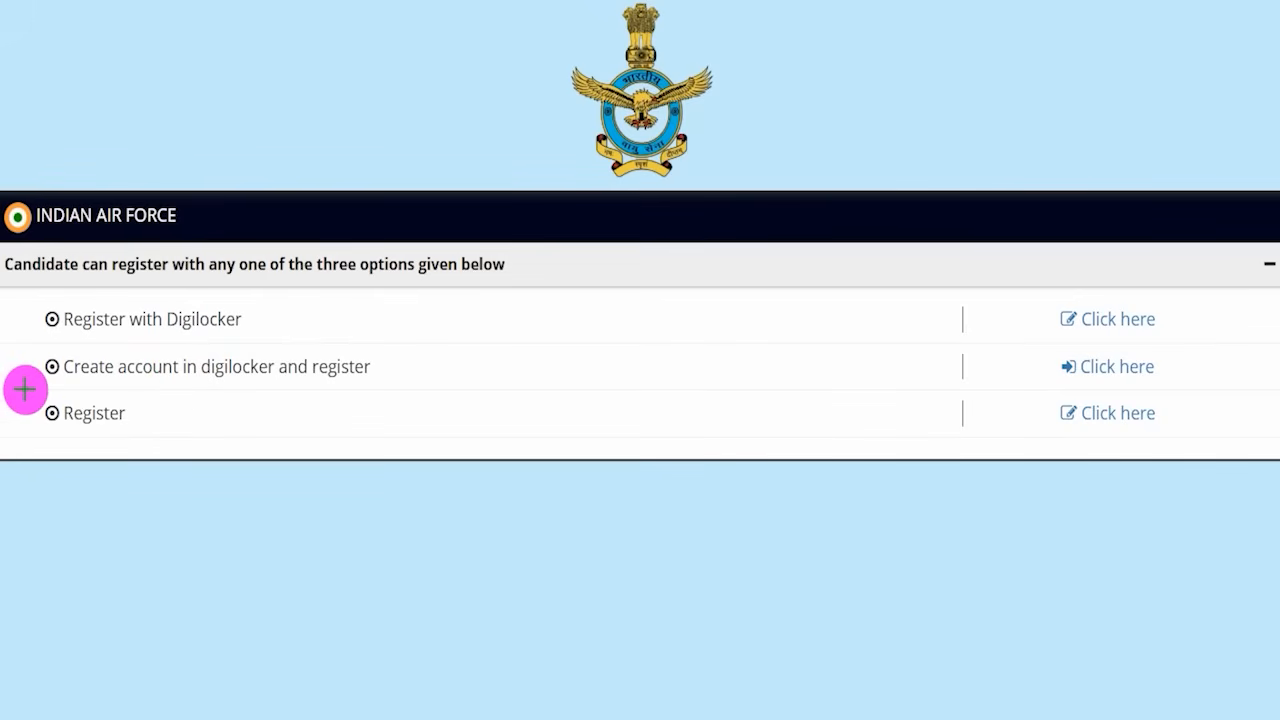
pyautogui.moveTo(24, 388)
pyautogui.mouseDown()
pyautogui.moveTo(143, 407)
pyautogui.moveTo(187, 438)
pyautogui.mouseUp()
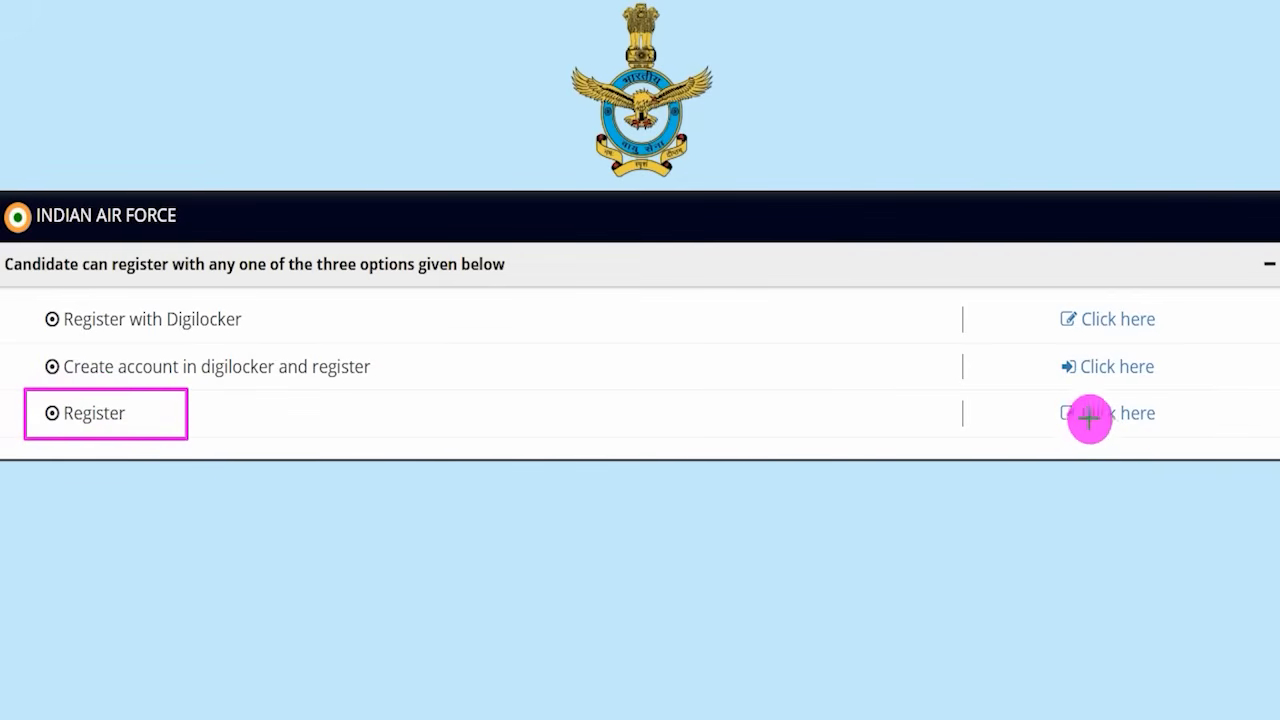
pyautogui.moveTo(1042, 388); pyautogui.dragTo(1190, 434)
pyautogui.press('Escape')
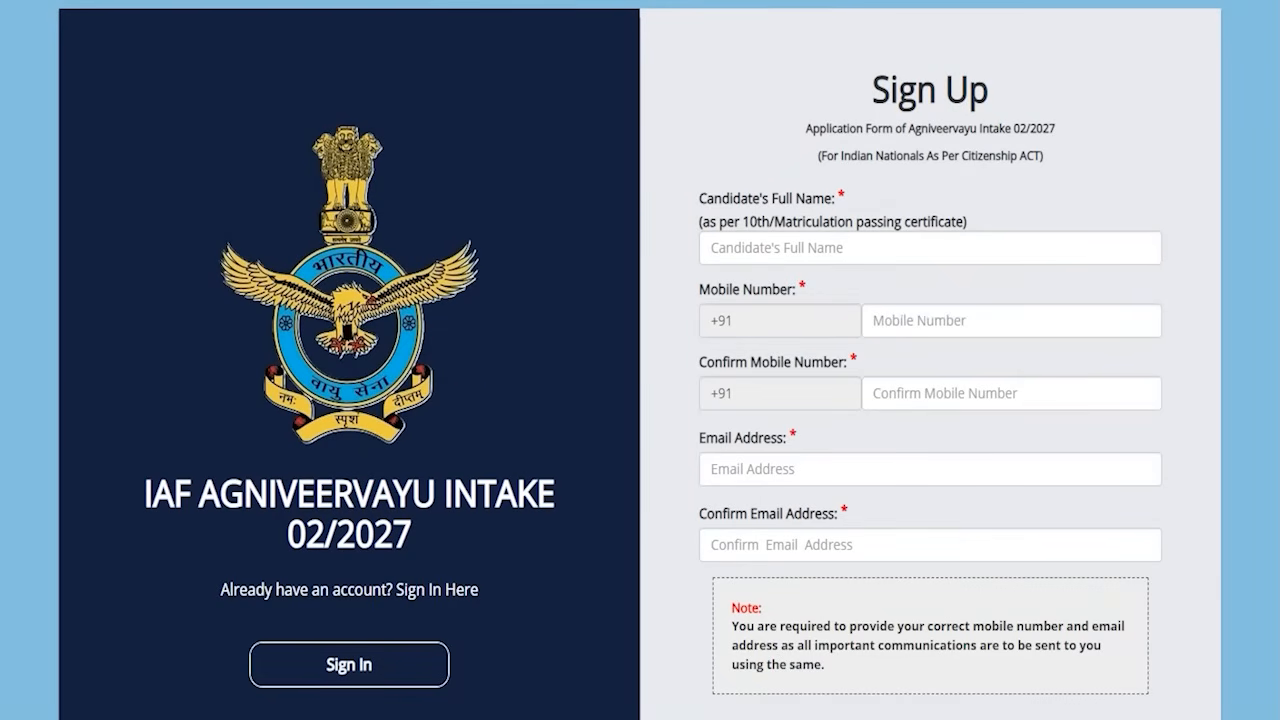
# - Mark the full name, mobile number, email address and both confirmation fields of the Sign Up form with temporary drawn strokes
pyautogui.moveTo(880, 254); pyautogui.dragTo(941, 180)
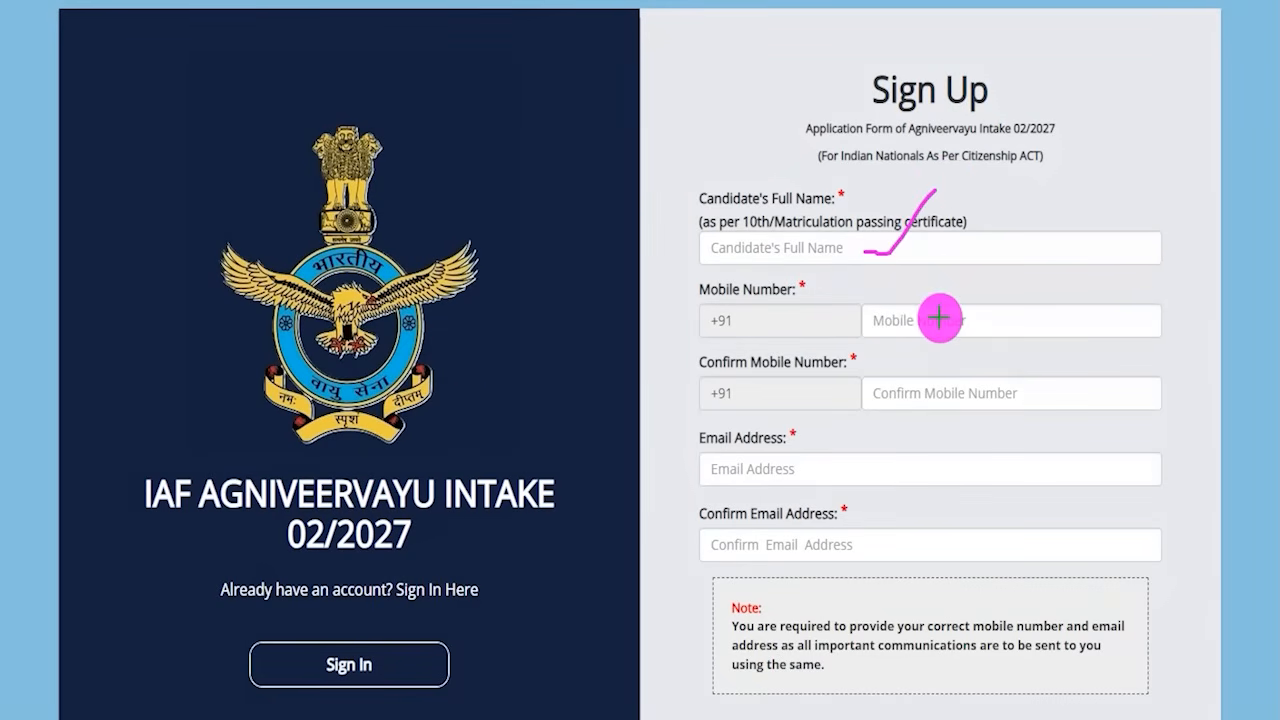
pyautogui.moveTo(940, 319); pyautogui.dragTo(982, 274)
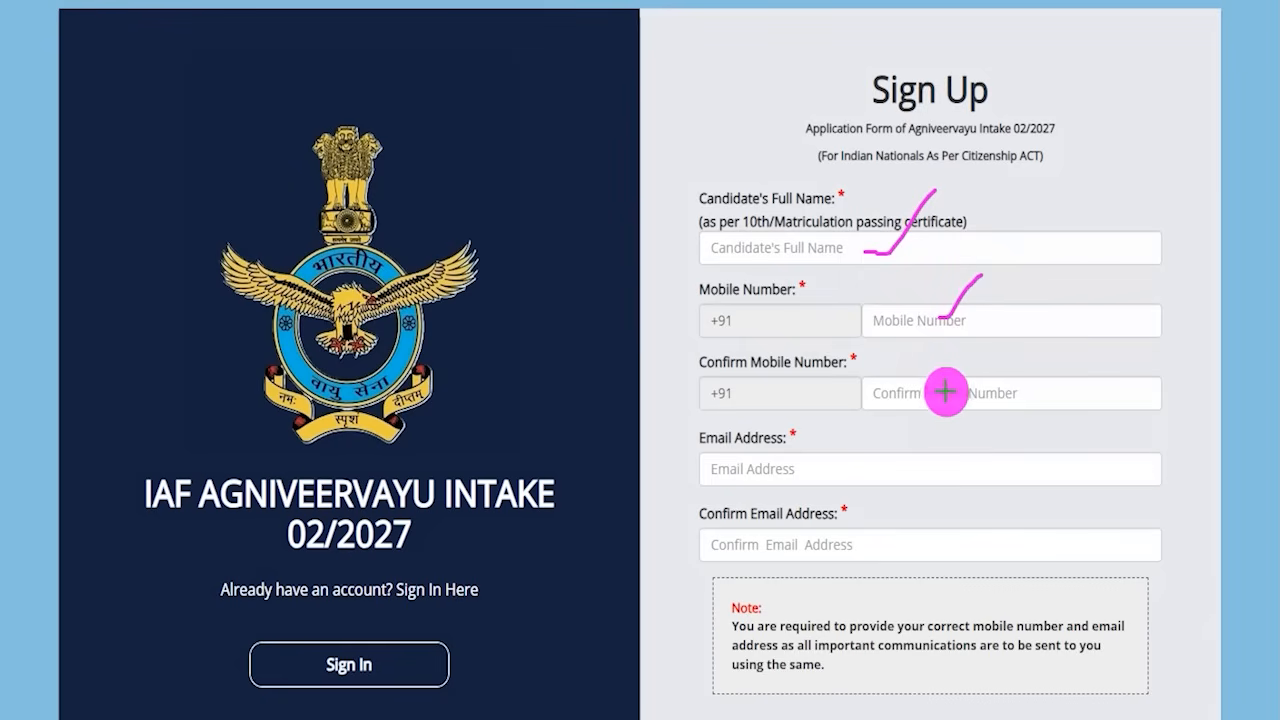
pyautogui.moveTo(946, 393); pyautogui.dragTo(984, 363)
pyautogui.moveTo(712, 477); pyautogui.dragTo(764, 473)
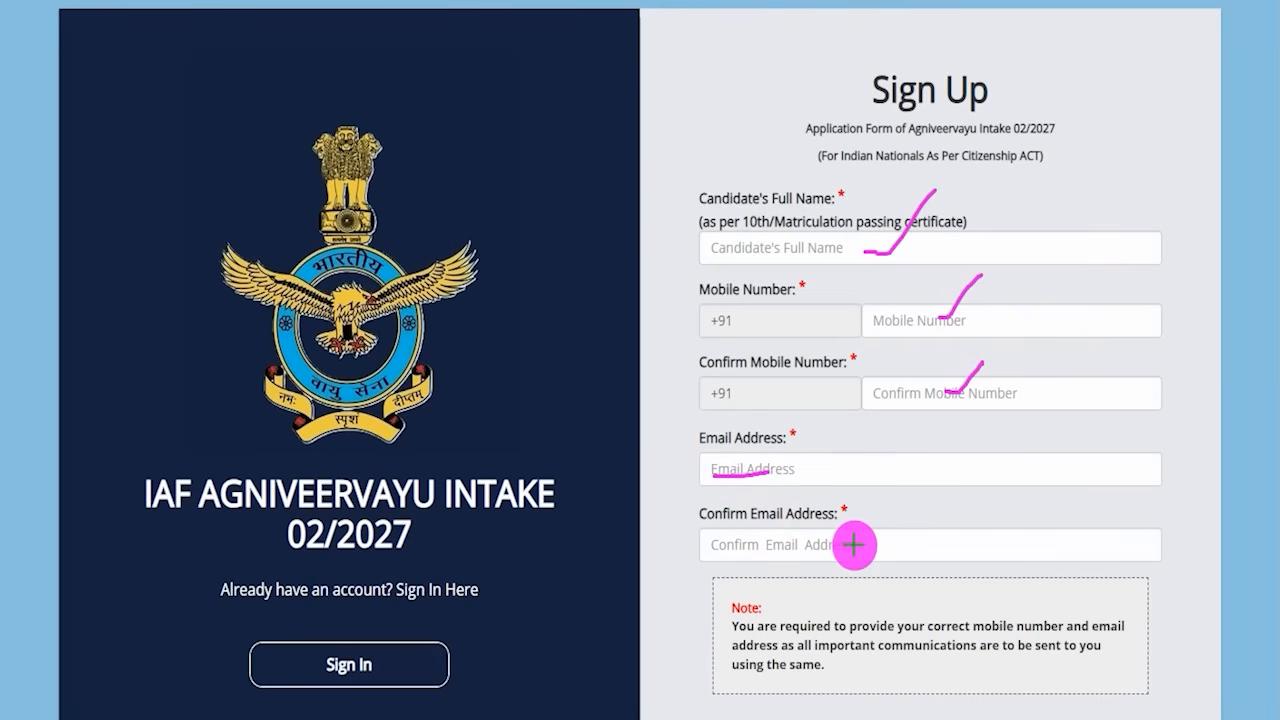
pyautogui.moveTo(853, 545); pyautogui.dragTo(894, 491)
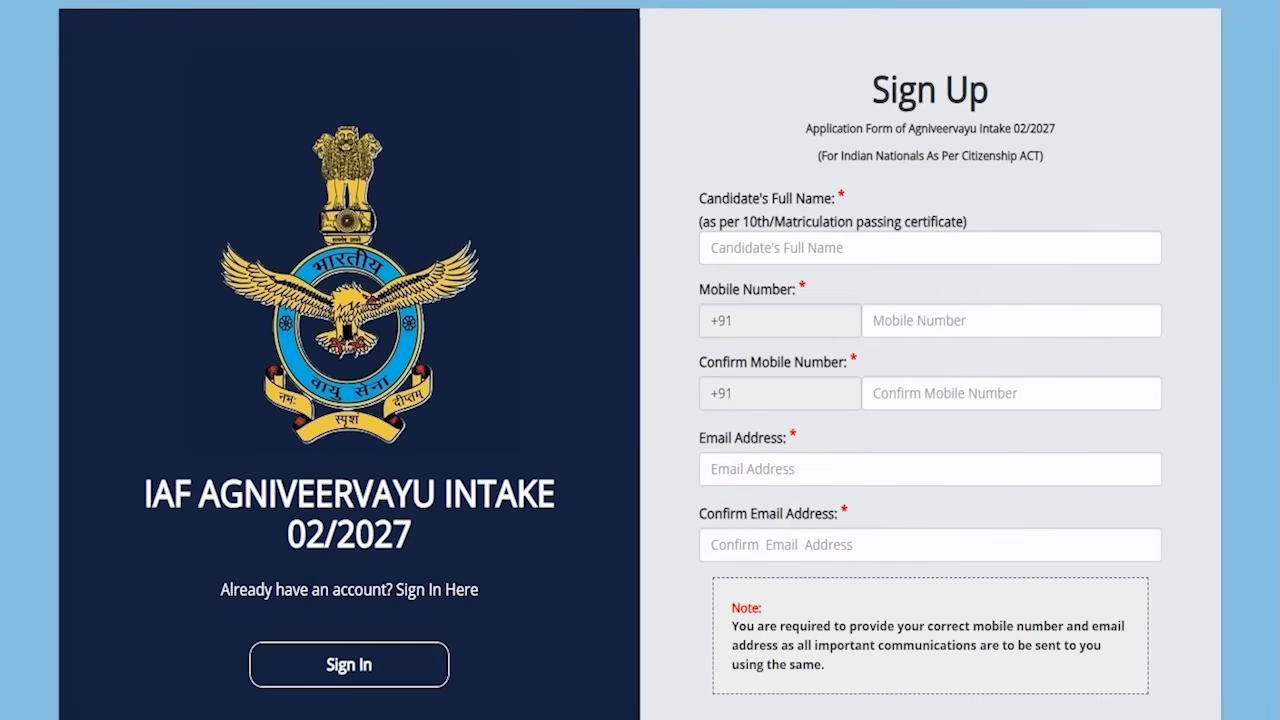
# - Outline Generate OTP with a rectangle, and mark the Captcha Authentication dialog's title, captcha image, entry field and Submit with strokes and an arrow
pyautogui.scroll(-4, 814, 380)
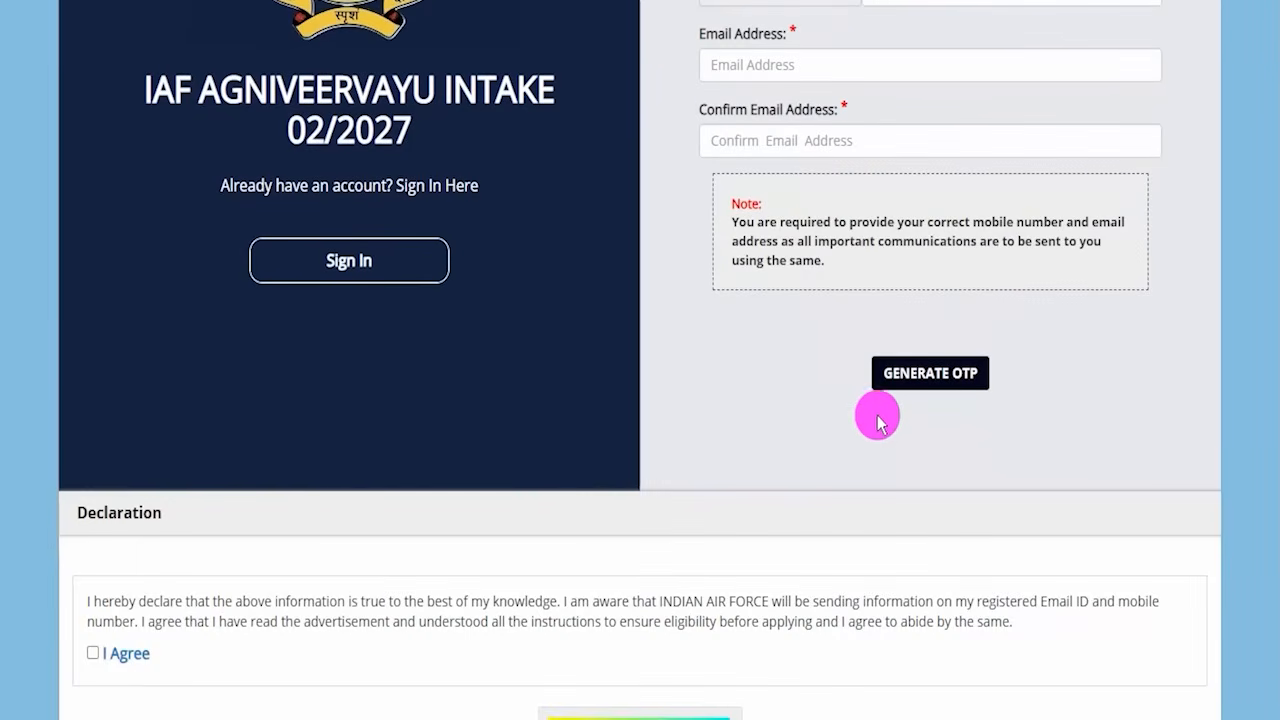
pyautogui.moveTo(822, 332); pyautogui.dragTo(1017, 410)
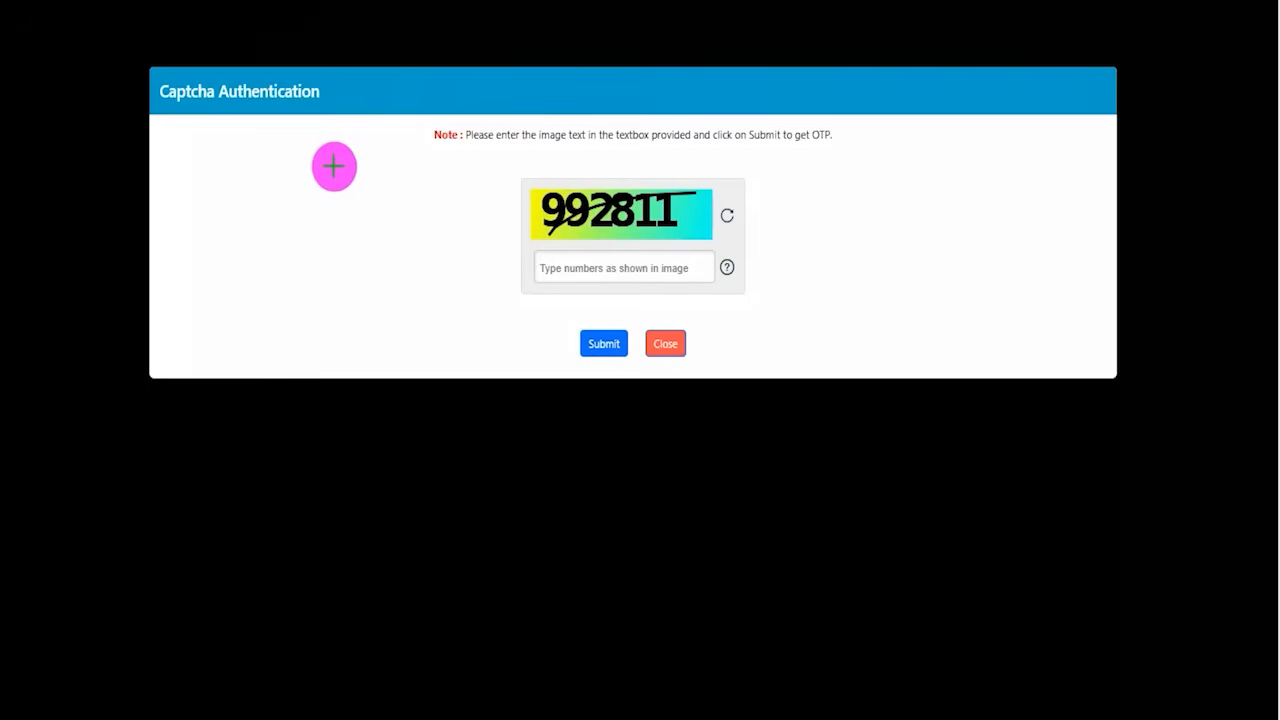
pyautogui.moveTo(316, 145); pyautogui.dragTo(363, 88)
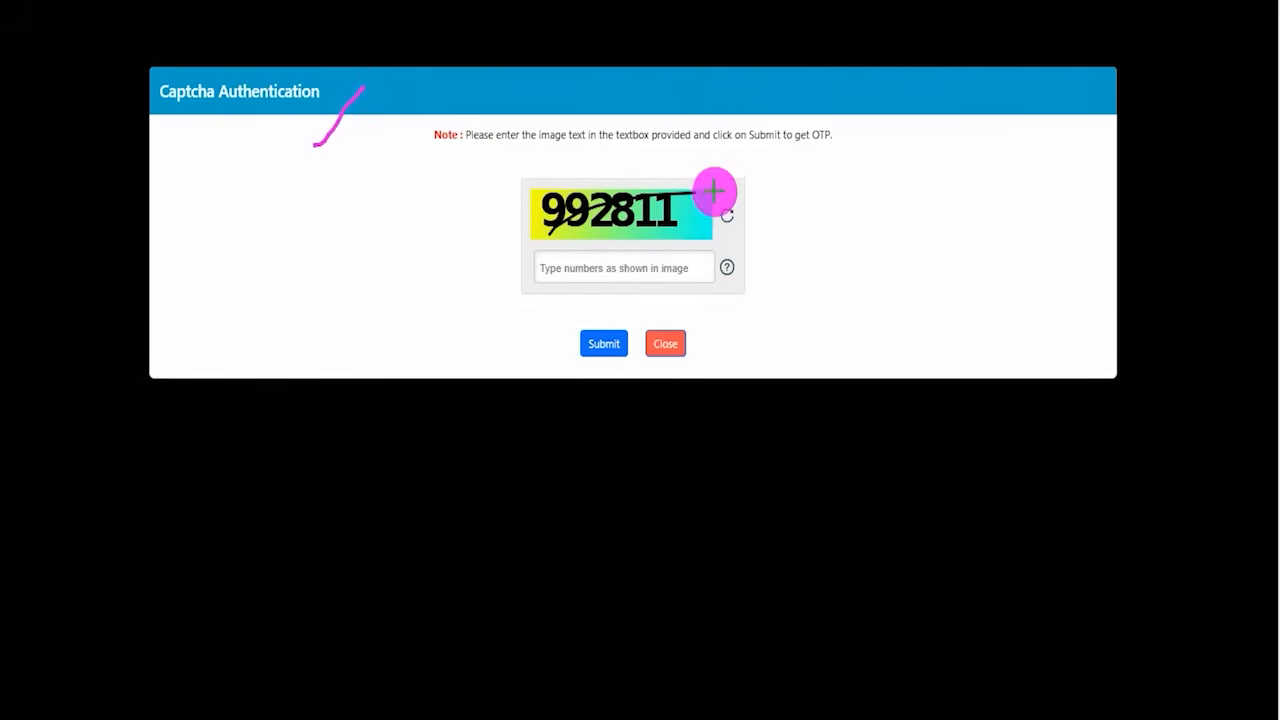
pyautogui.moveTo(722, 195); pyautogui.dragTo(768, 160)
pyautogui.moveTo(593, 271); pyautogui.dragTo(665, 271)
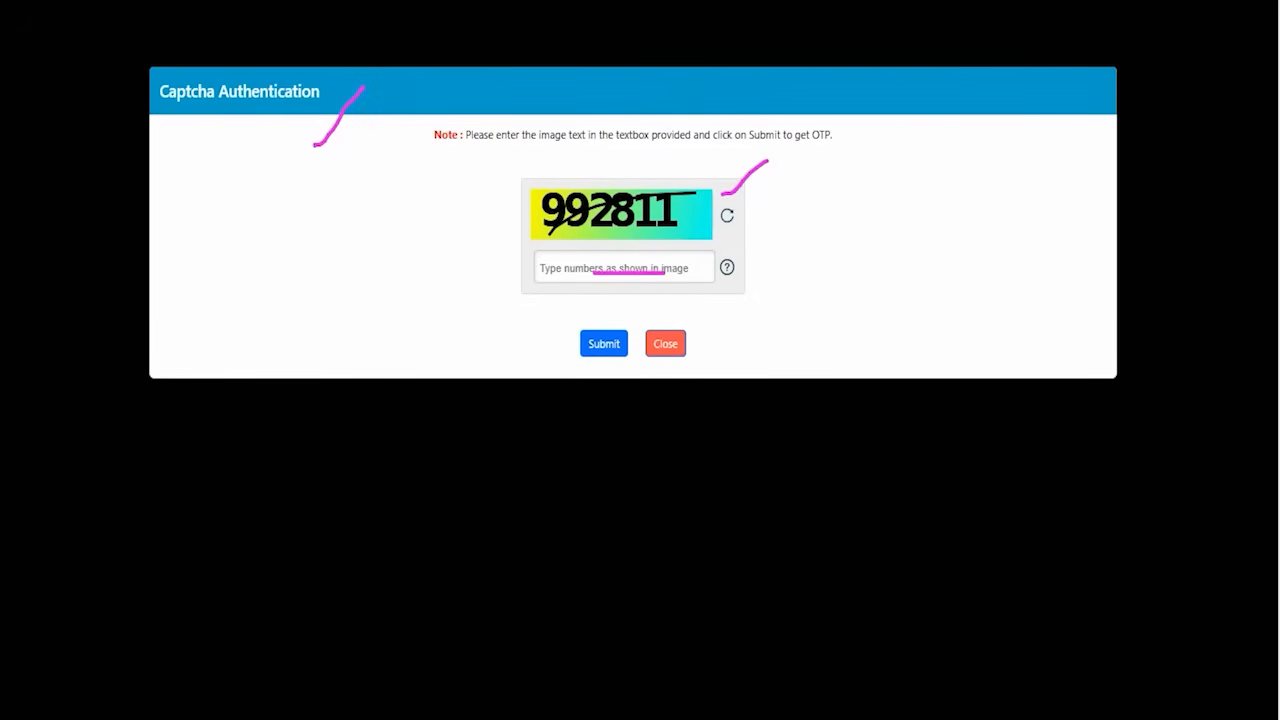
pyautogui.moveTo(387, 319); pyautogui.dragTo(561, 344)
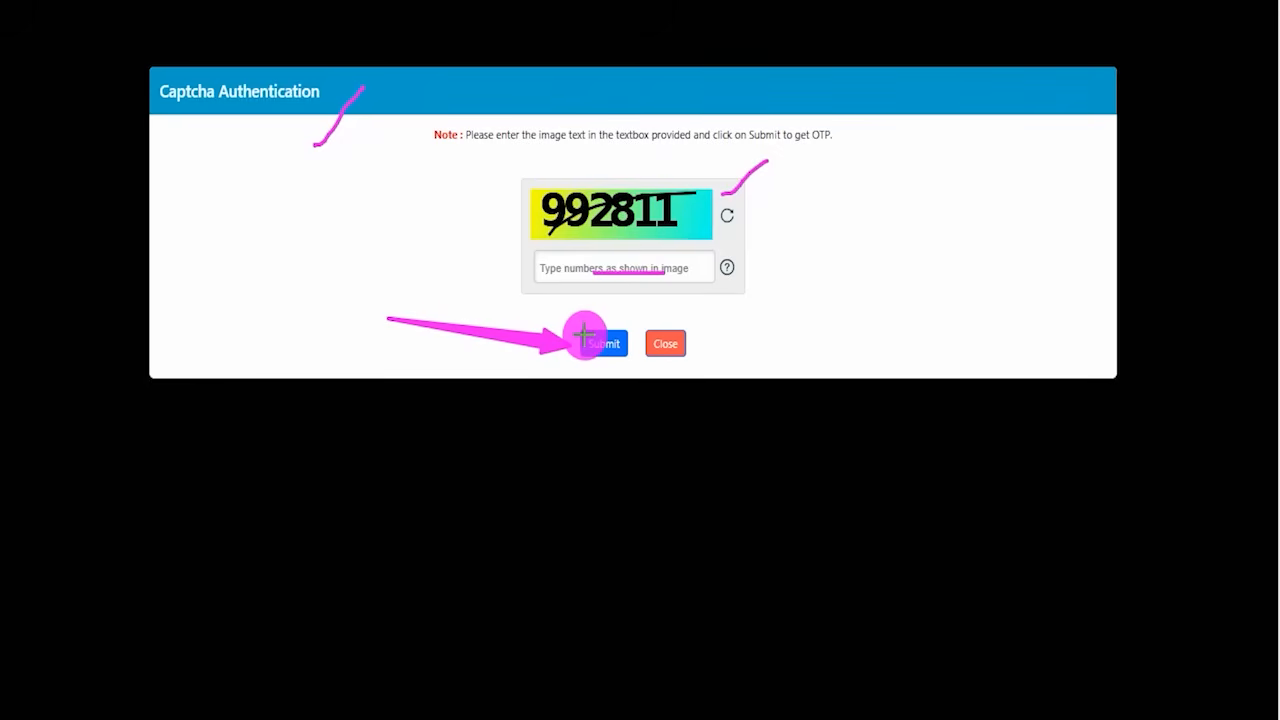
# - Mark the mobile and email OTP labels, their entry fields and the Validate controls with drawn ticks
pyautogui.moveTo(862, 90); pyautogui.dragTo(826, 134)
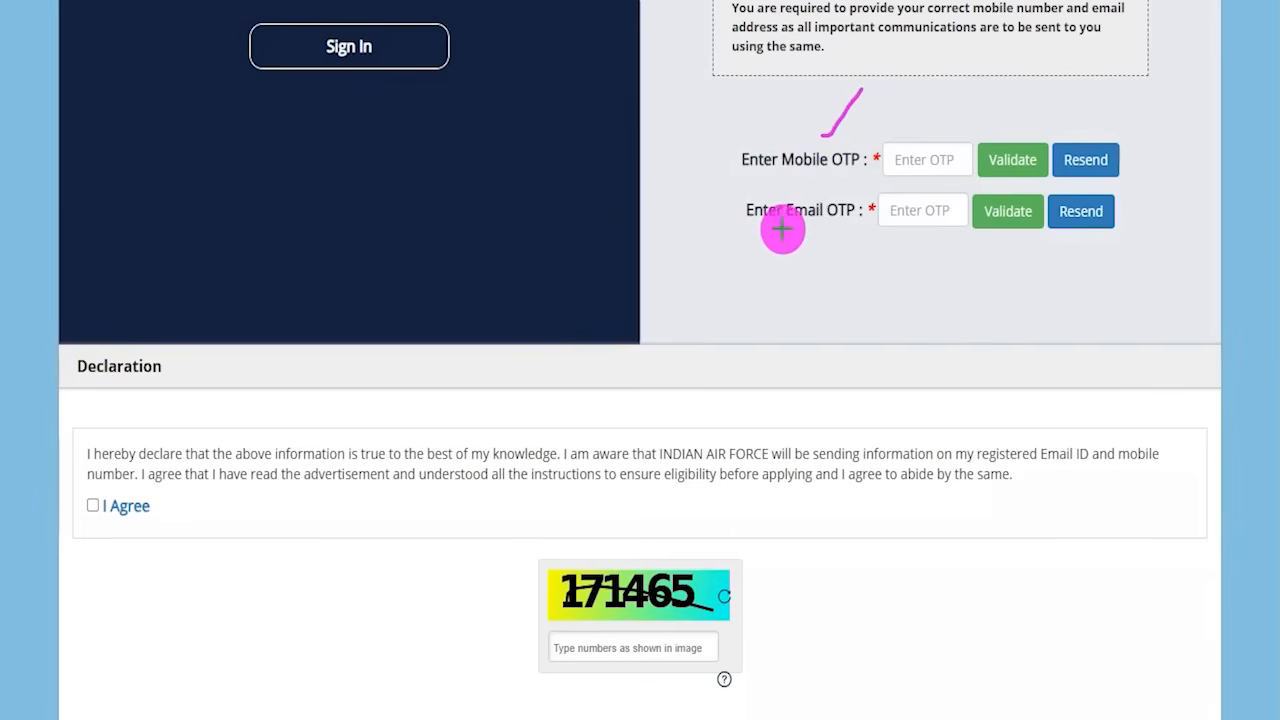
pyautogui.moveTo(780, 230); pyautogui.dragTo(816, 188)
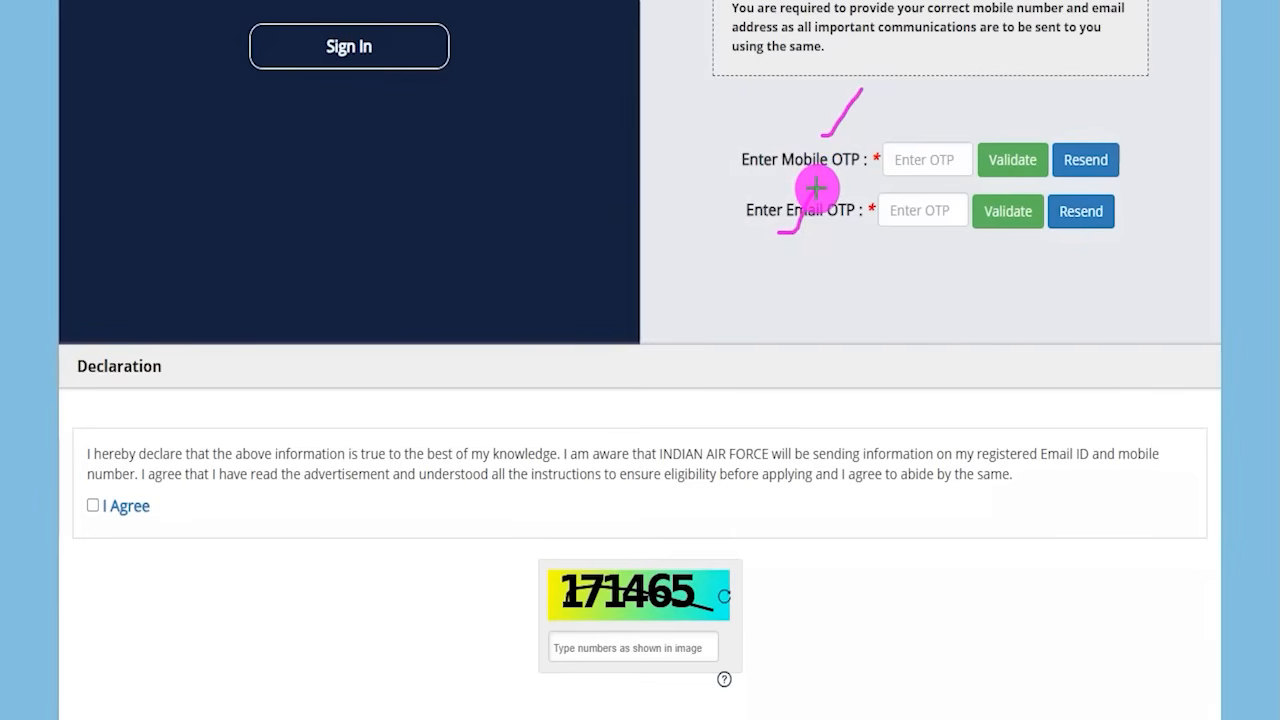
pyautogui.moveTo(903, 150); pyautogui.dragTo(941, 100)
pyautogui.moveTo(893, 206); pyautogui.dragTo(918, 172)
pyautogui.moveTo(1008, 146); pyautogui.dragTo(1056, 70)
pyautogui.moveTo(1020, 204); pyautogui.dragTo(1048, 168)
pyautogui.moveTo(768, 140); pyautogui.dragTo(818, 78)
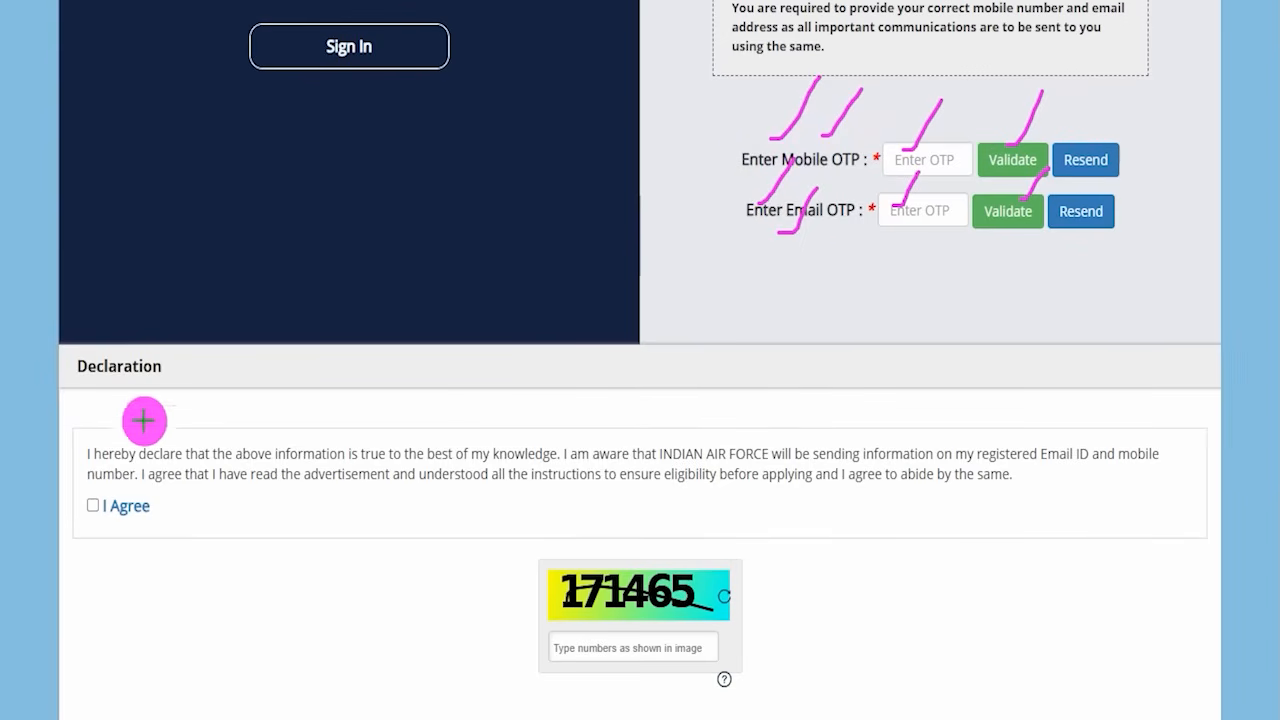
# - Mark the I Agree declaration checkbox, review the verification table of entered details and submit the registration
pyautogui.moveTo(92, 504); pyautogui.dragTo(119, 463)
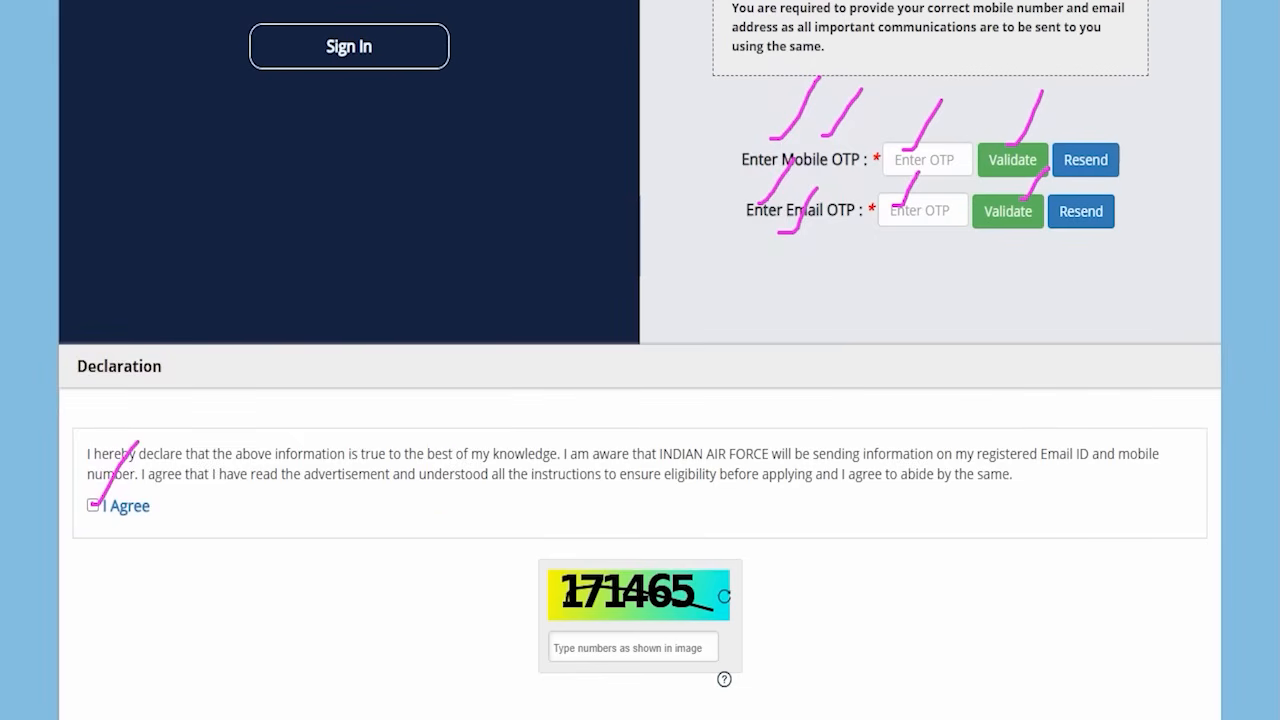
pyautogui.scroll(-2, 634, 266)
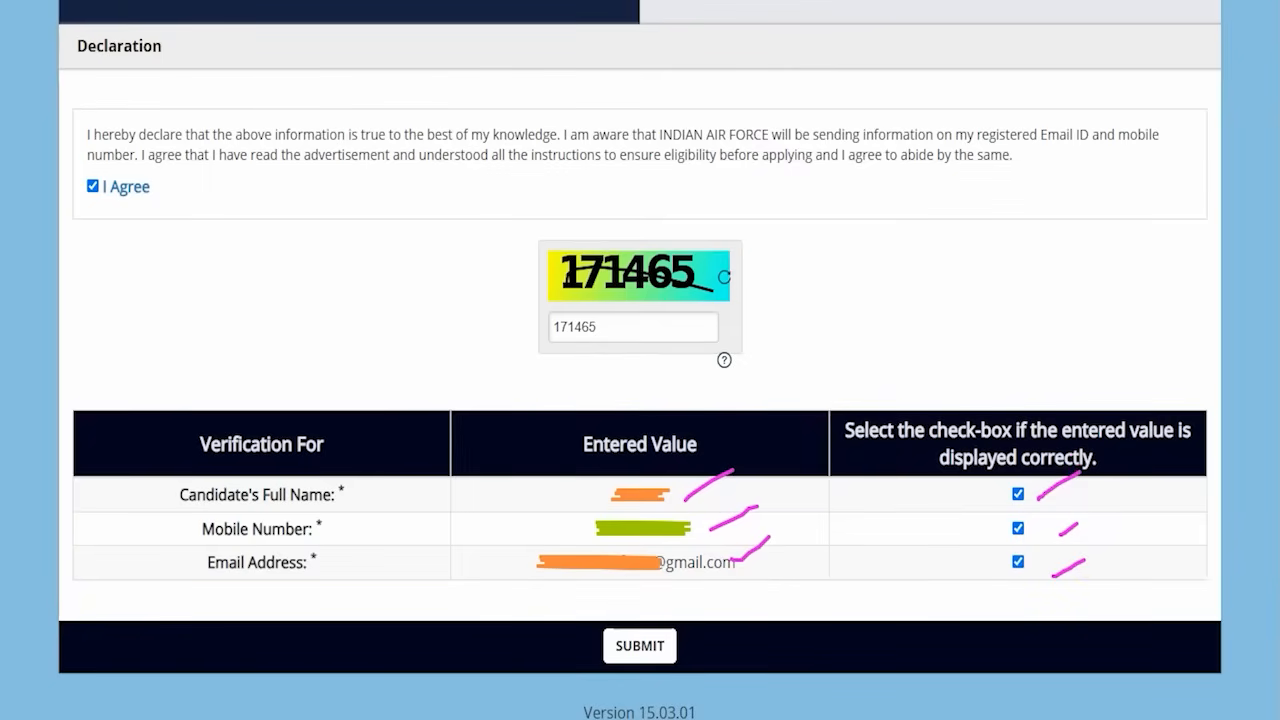
pyautogui.click(674, 629)
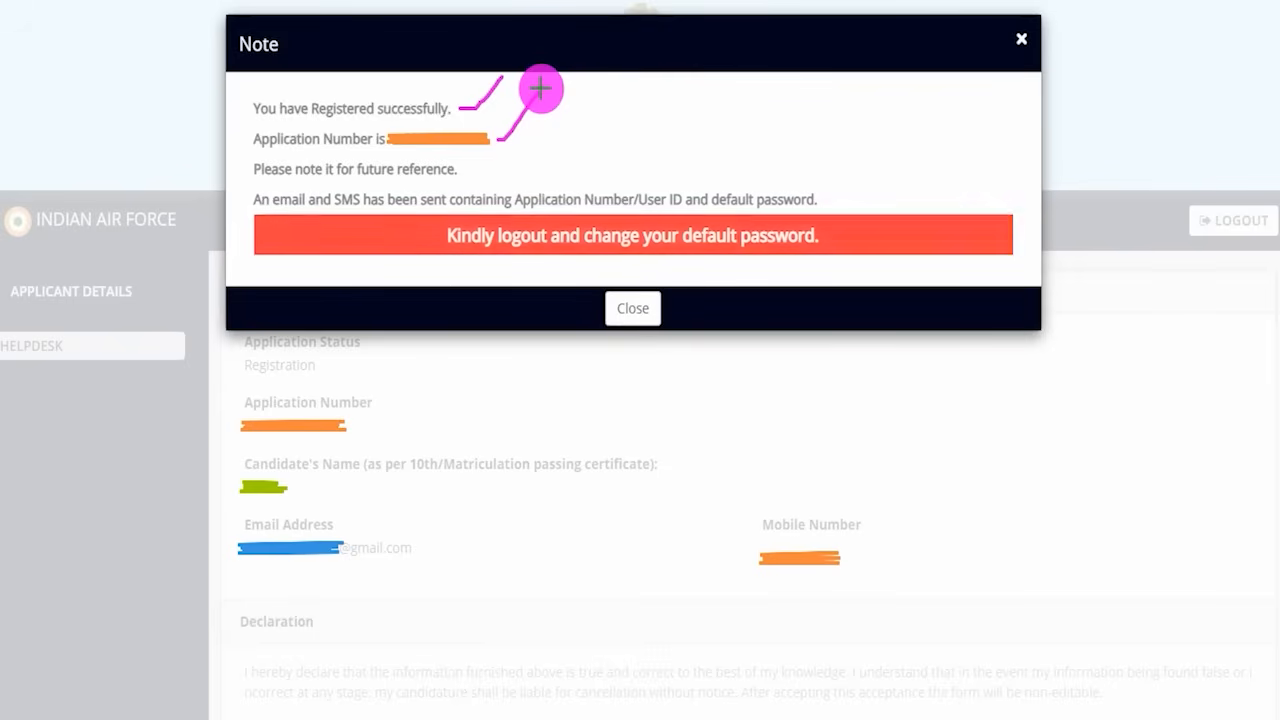
# - Mark the user ID and default password line and the change-password notice in the registration Note, and close it
pyautogui.moveTo(611, 181); pyautogui.dragTo(649, 132)
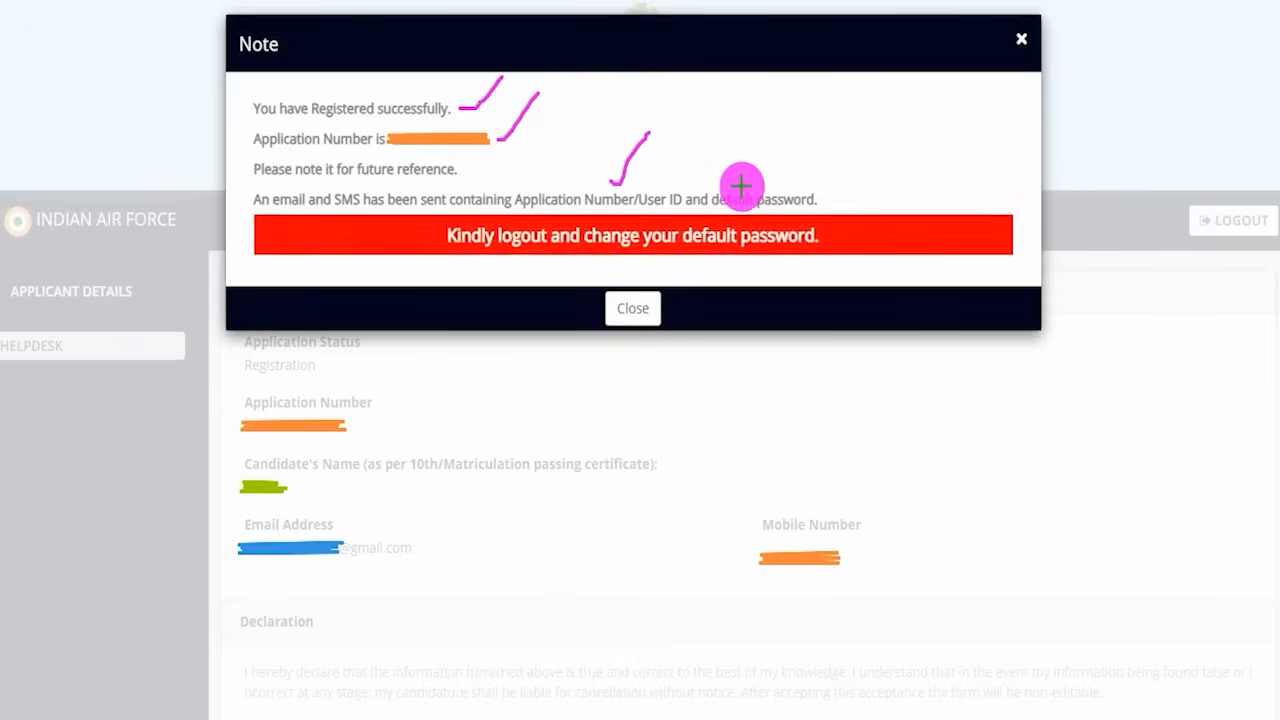
pyautogui.moveTo(741, 183); pyautogui.dragTo(782, 117)
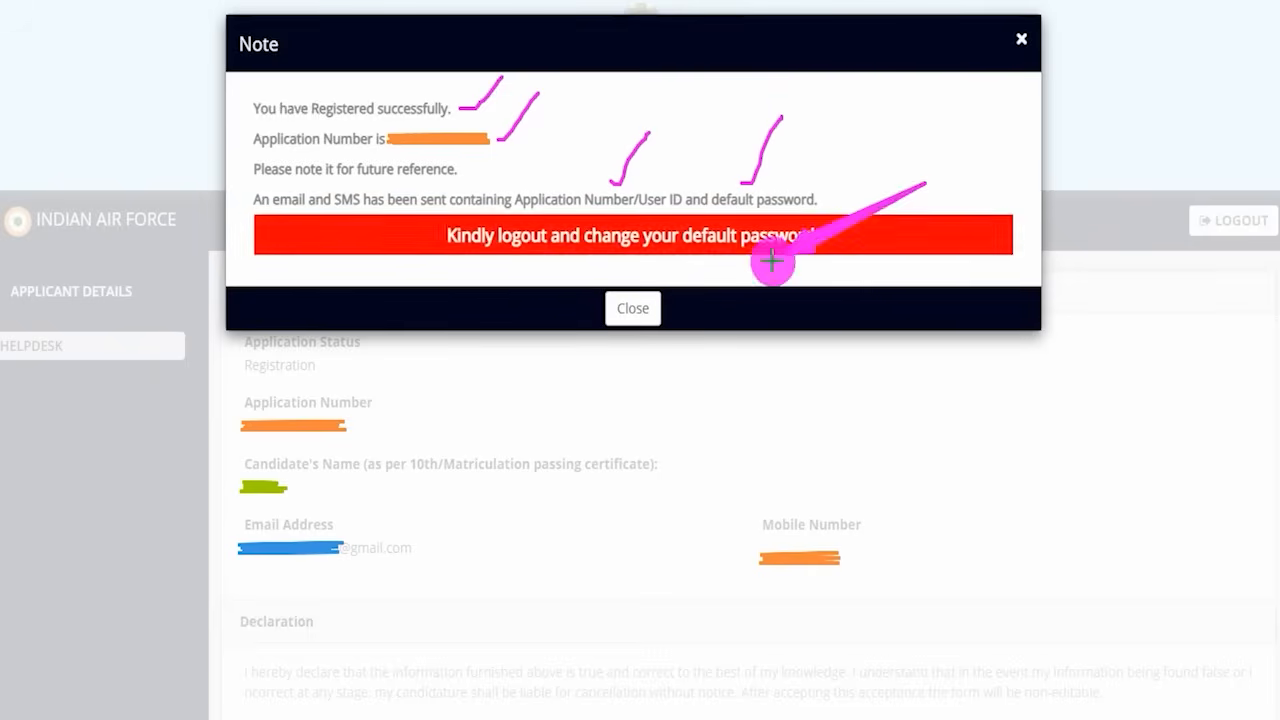
pyautogui.click(656, 296)
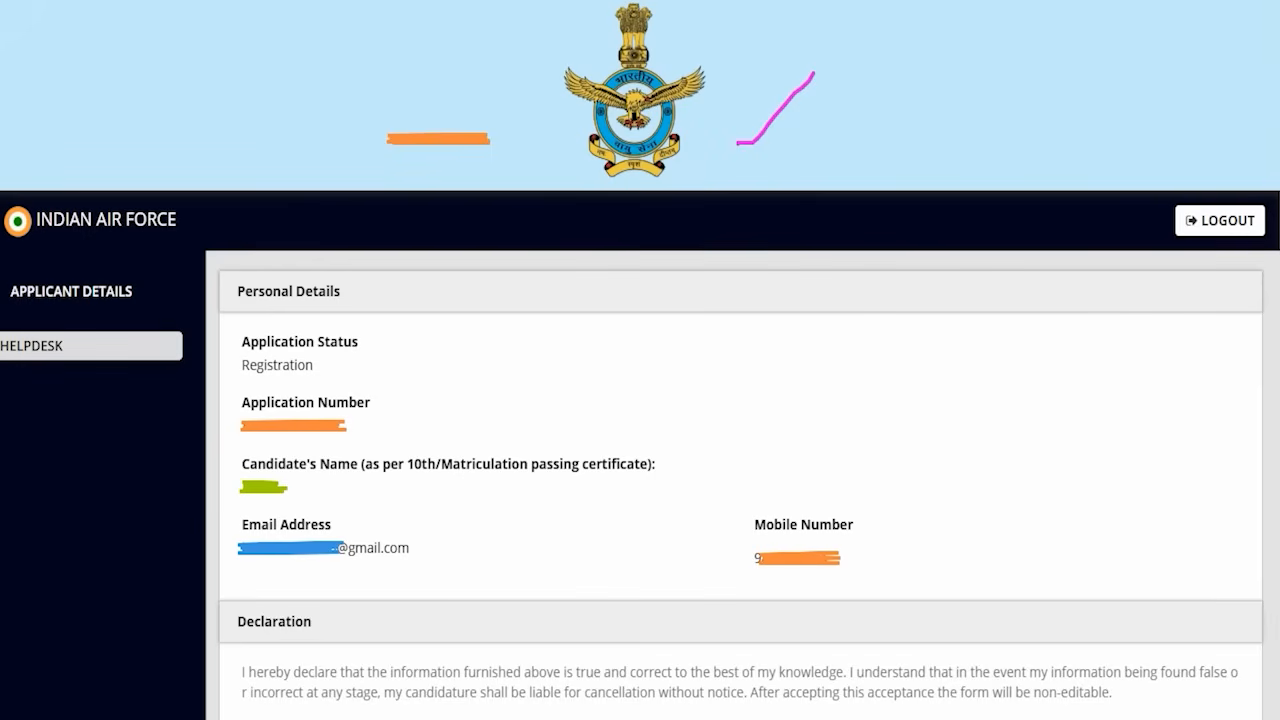
# - Log out of the applicant account and mark the sign-in page's user ID, password, captcha and Sign In controls with strokes and an arrow
pyautogui.click(1230, 237)
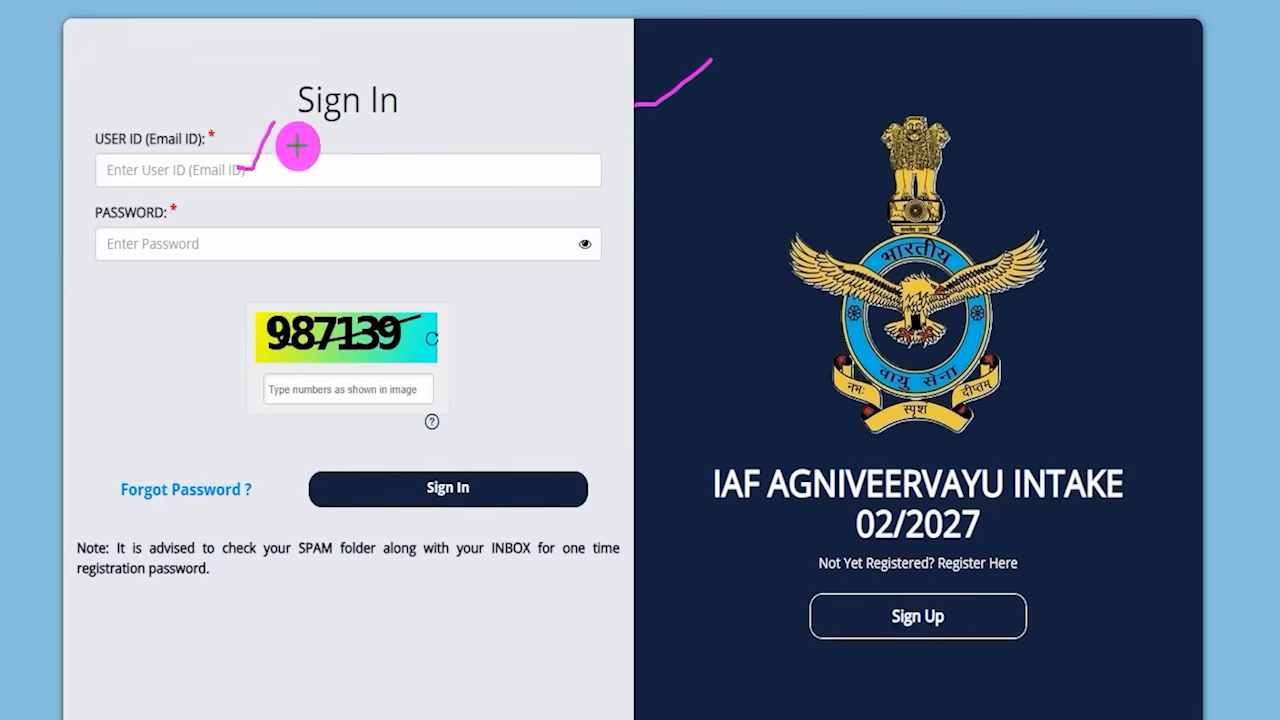
pyautogui.moveTo(302, 172); pyautogui.dragTo(348, 120)
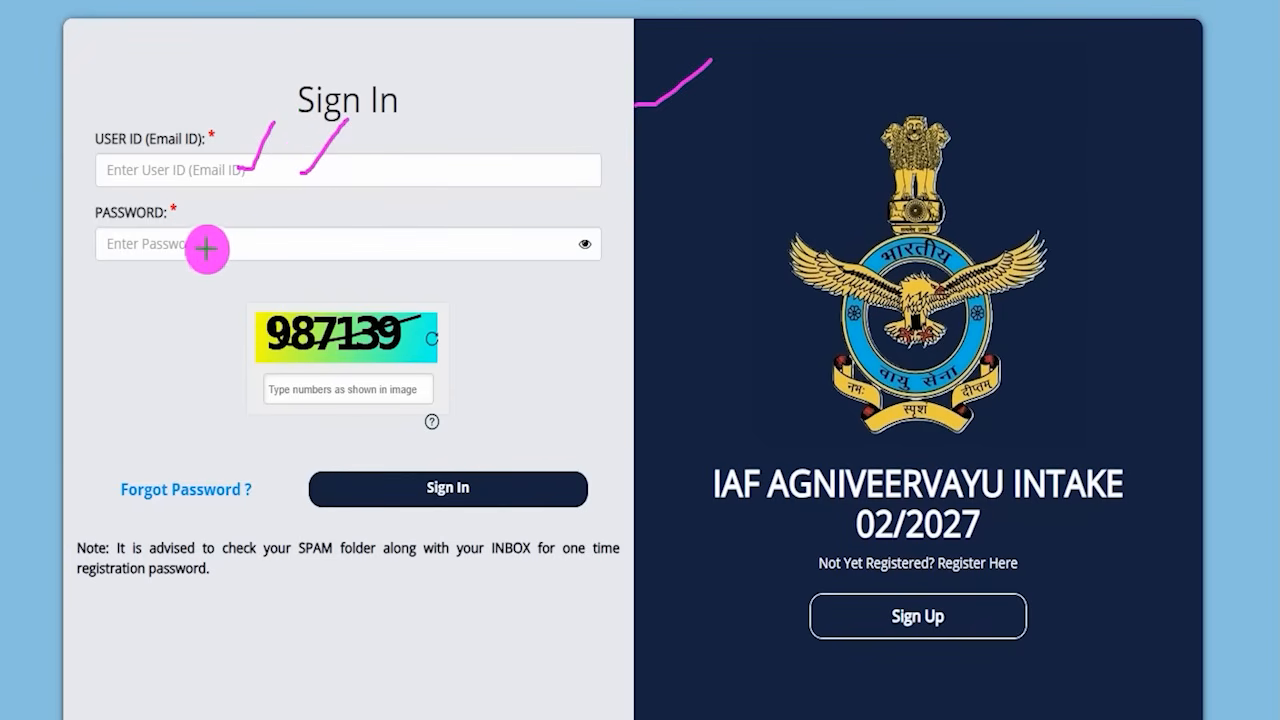
pyautogui.moveTo(203, 244); pyautogui.dragTo(243, 209)
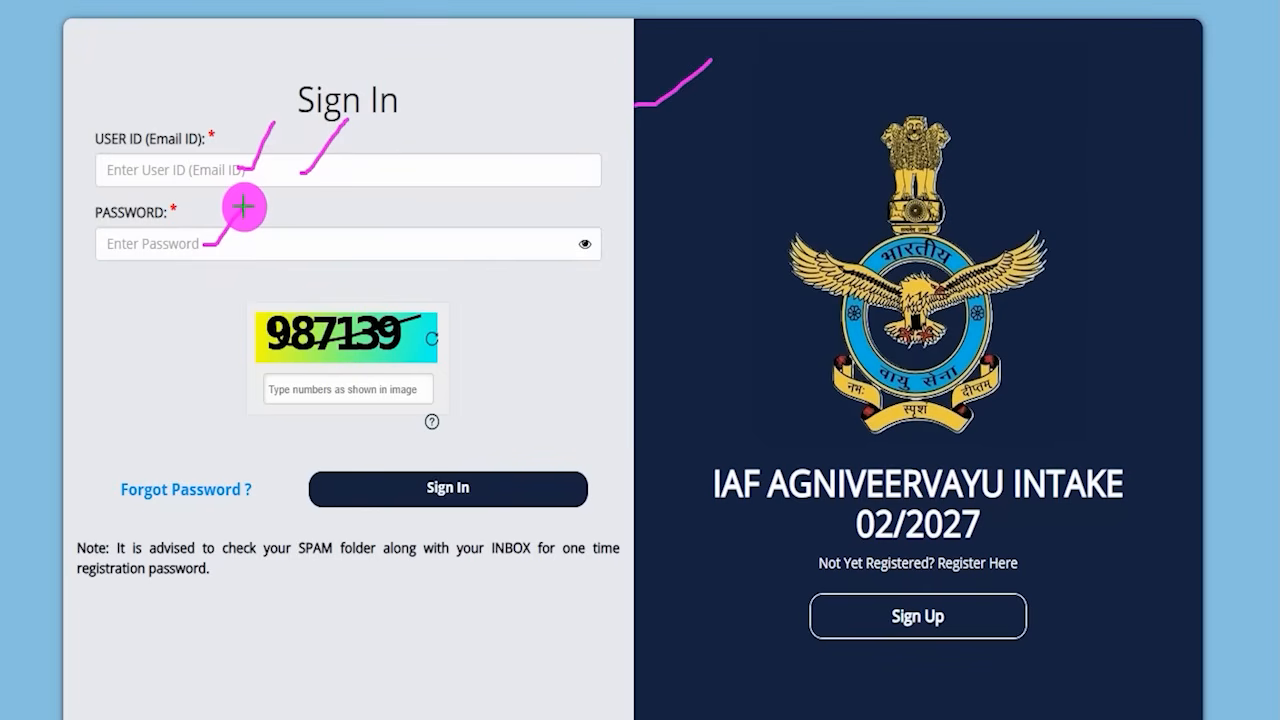
pyautogui.moveTo(251, 240); pyautogui.dragTo(297, 205)
pyautogui.moveTo(440, 330); pyautogui.dragTo(505, 268)
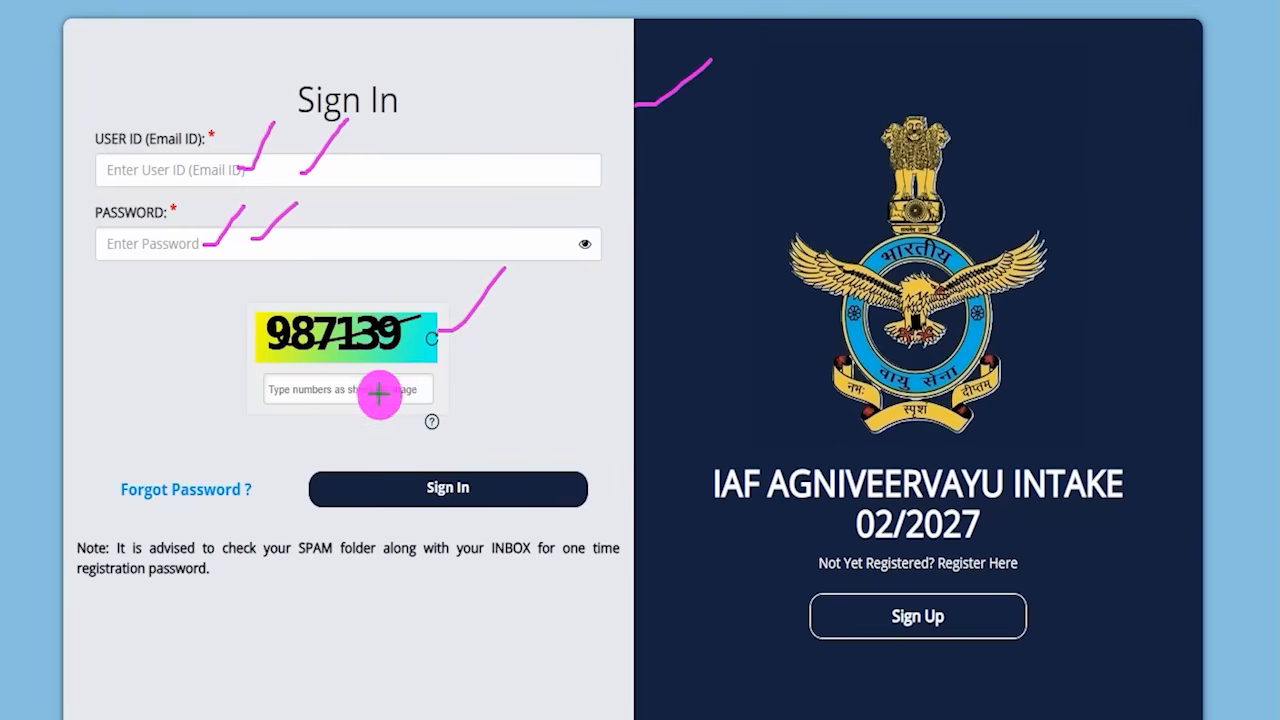
pyautogui.moveTo(292, 392); pyautogui.dragTo(368, 391)
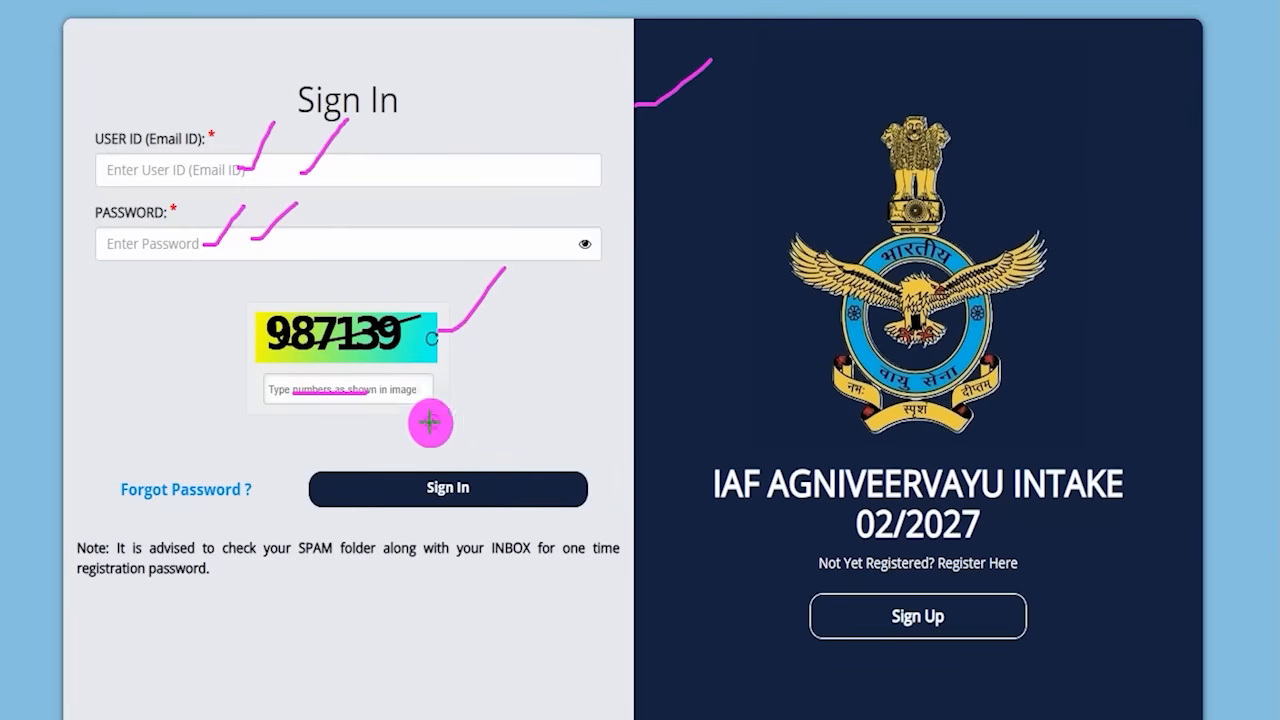
pyautogui.moveTo(651, 297)
pyautogui.mouseDown()
pyautogui.moveTo(551, 443)
pyautogui.moveTo(499, 470)
pyautogui.mouseUp()
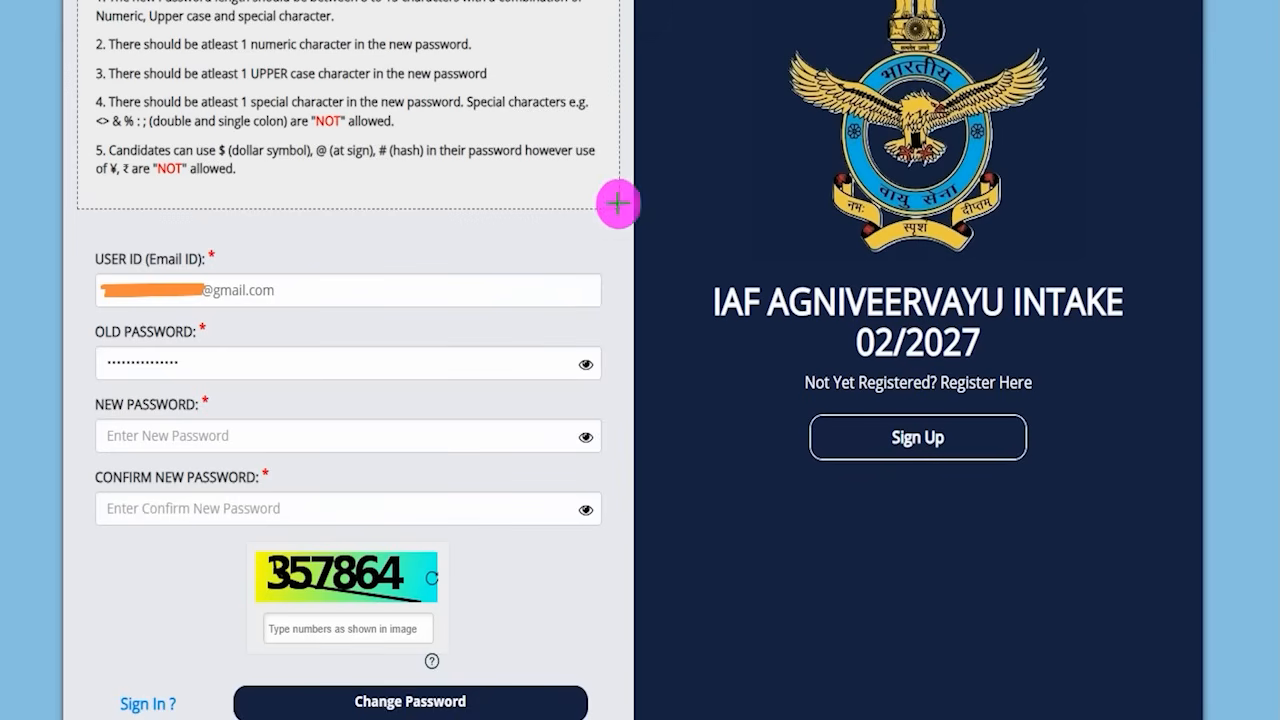
# - Mark the new-password rules with a tick, underline the length range and disallowed special characters, and tick the New Password field
pyautogui.moveTo(633, 199); pyautogui.dragTo(728, 108)
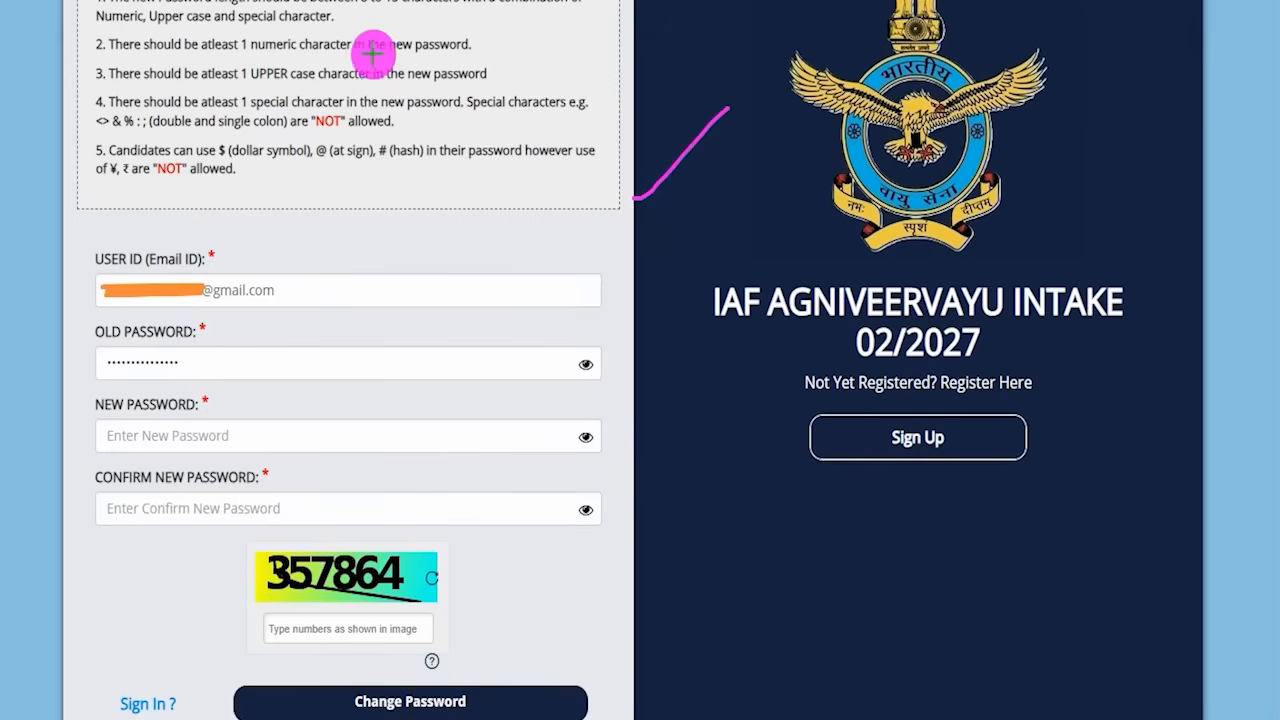
pyautogui.moveTo(355, 11); pyautogui.dragTo(430, 10)
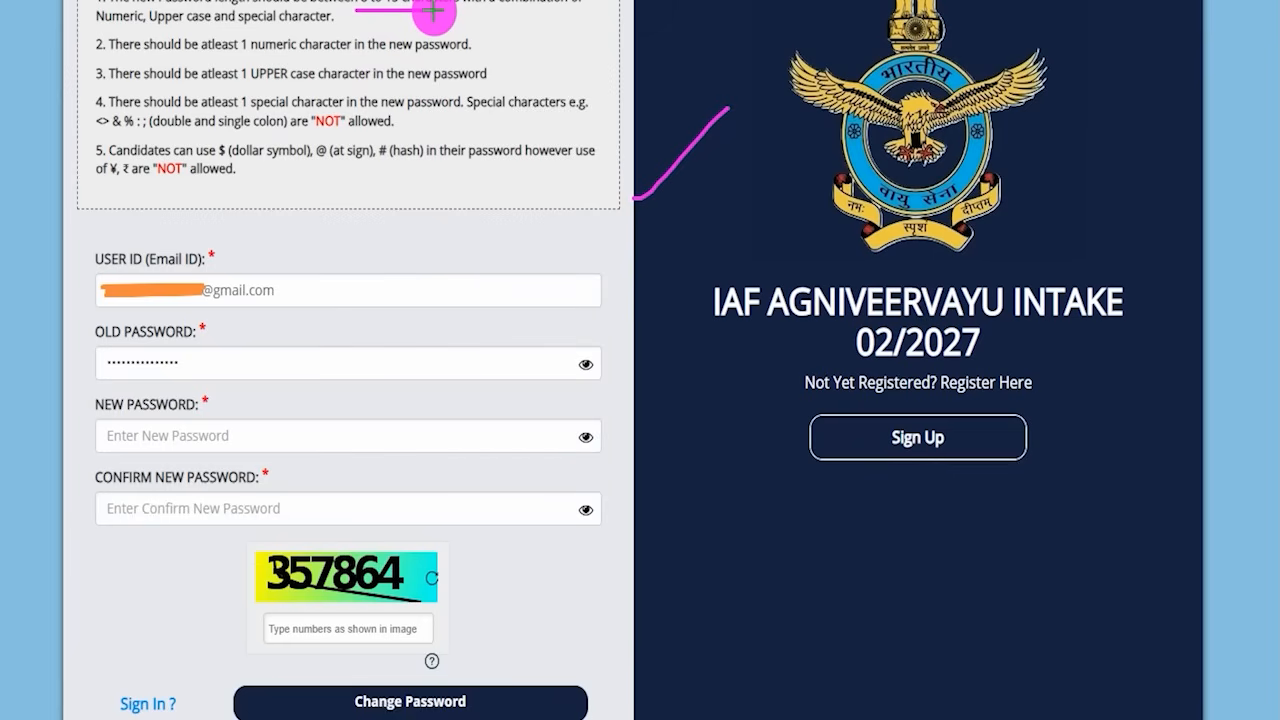
pyautogui.moveTo(206, 434)
pyautogui.mouseDown()
pyautogui.moveTo(171, 441)
pyautogui.moveTo(200, 437)
pyautogui.moveTo(232, 398)
pyautogui.moveTo(256, 410)
pyautogui.mouseUp()
pyautogui.moveTo(87, 128); pyautogui.dragTo(150, 128)
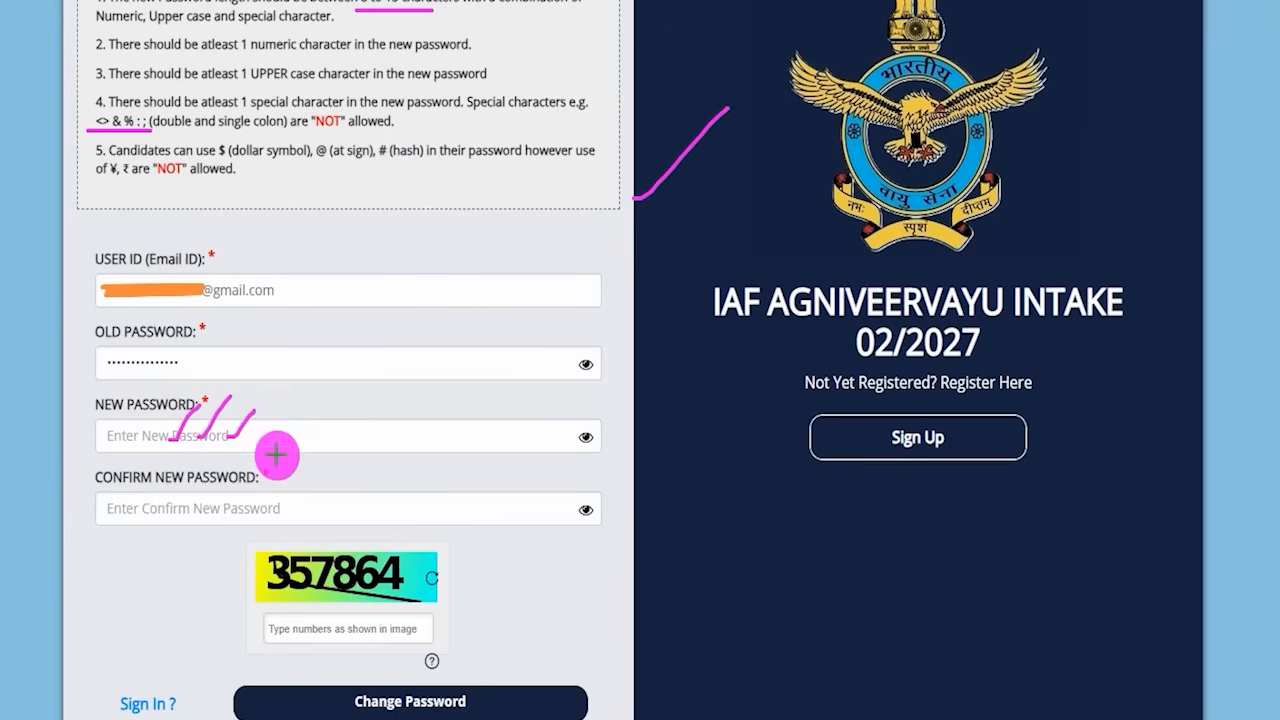
# - Tick the New Password, Confirm New Password and captcha areas, underline the captcha entry field, and draw an arrow to Change Password
pyautogui.moveTo(276, 440); pyautogui.dragTo(322, 402)
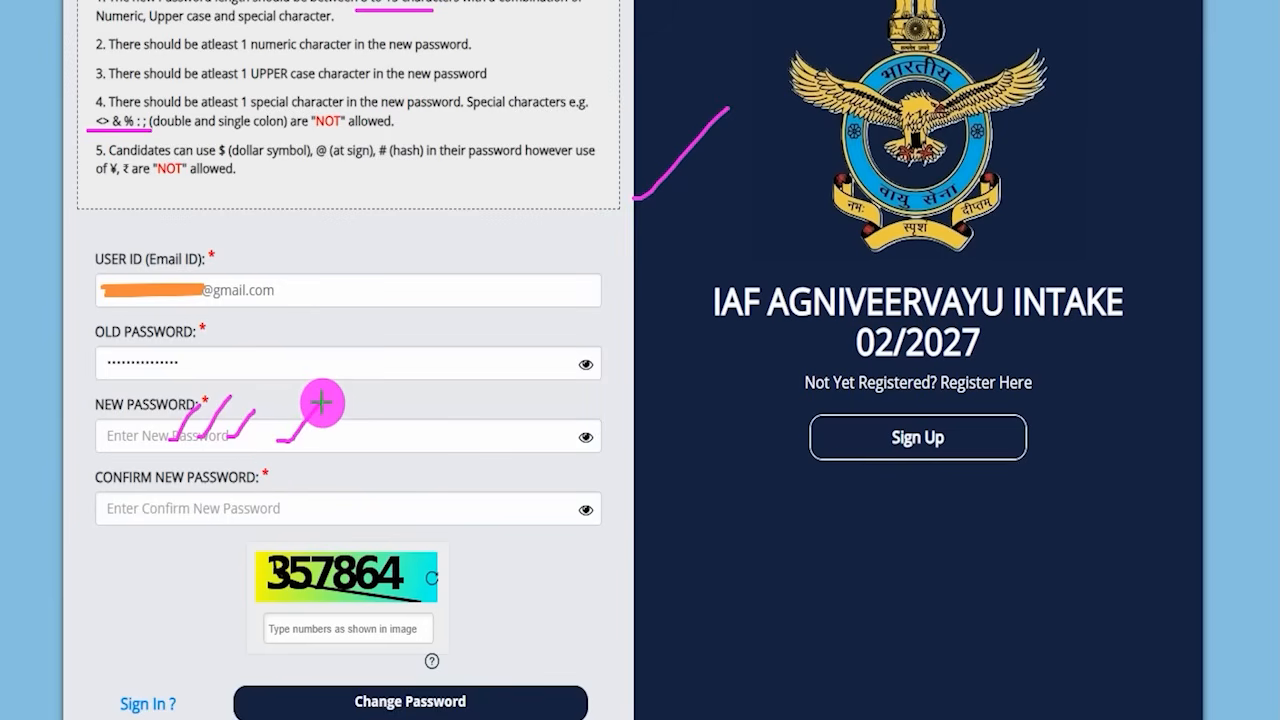
pyautogui.moveTo(154, 511); pyautogui.dragTo(193, 472)
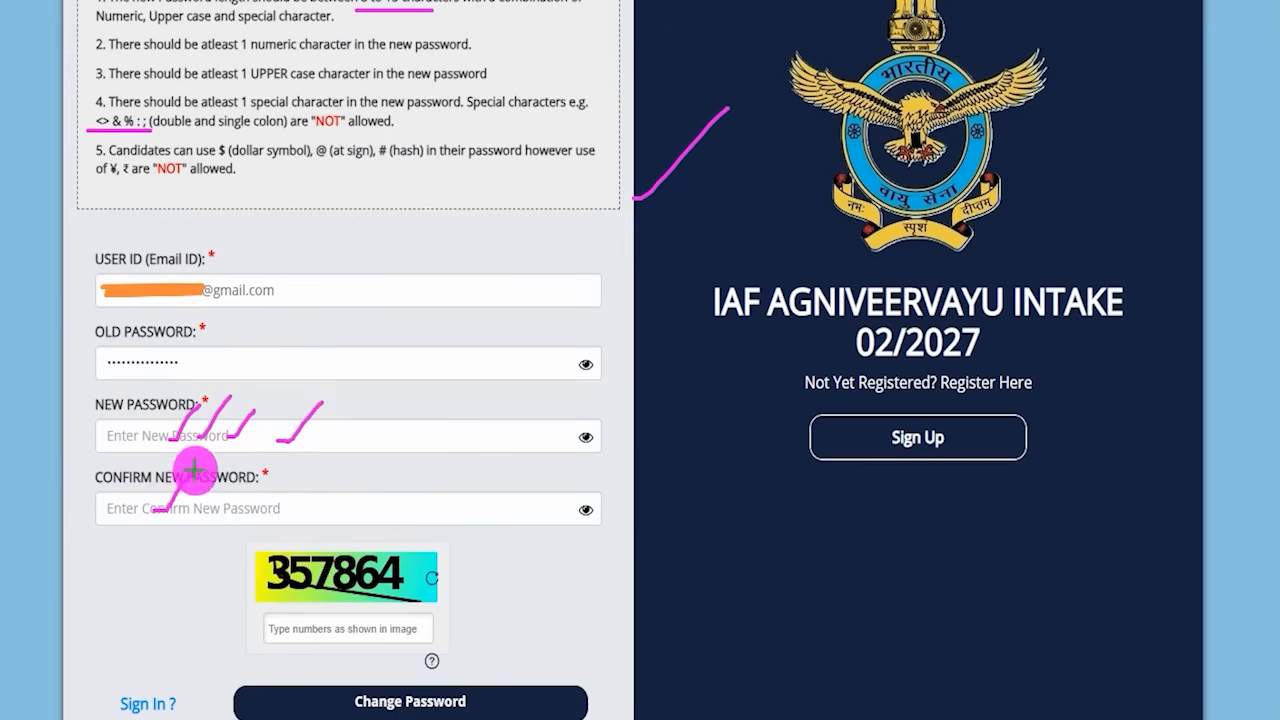
pyautogui.moveTo(420, 554); pyautogui.dragTo(464, 498)
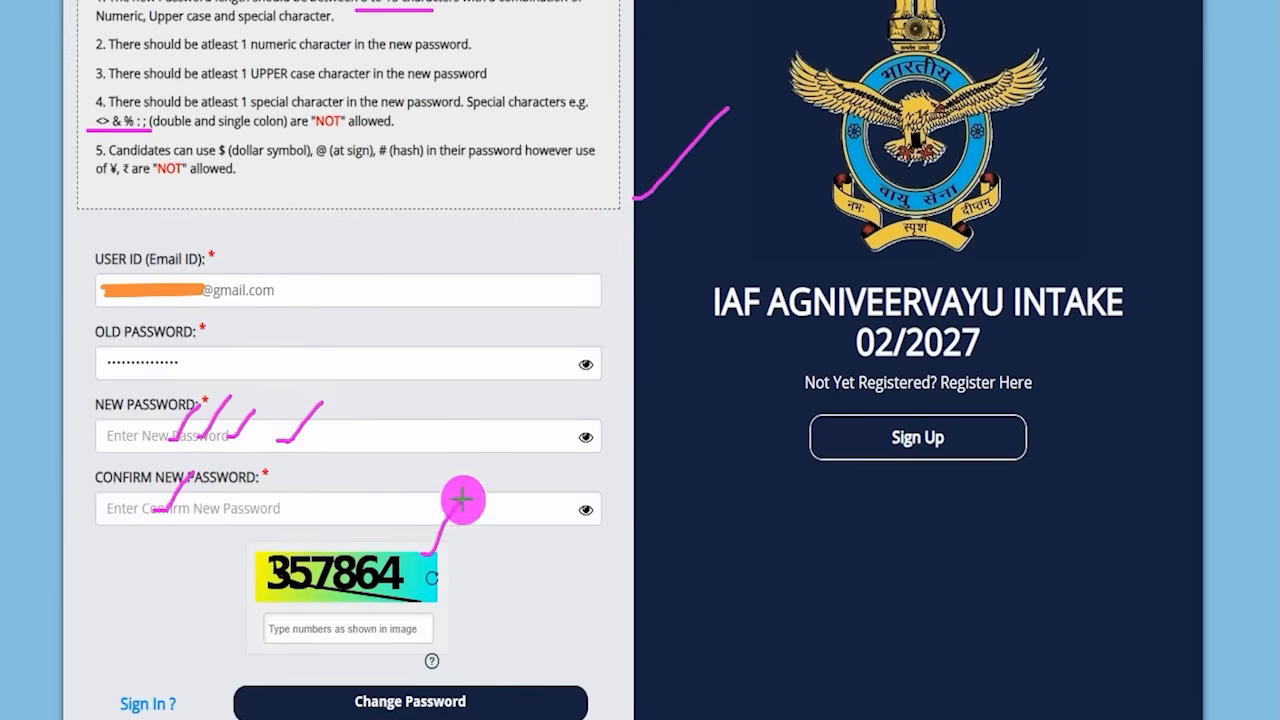
pyautogui.moveTo(300, 632); pyautogui.dragTo(384, 634)
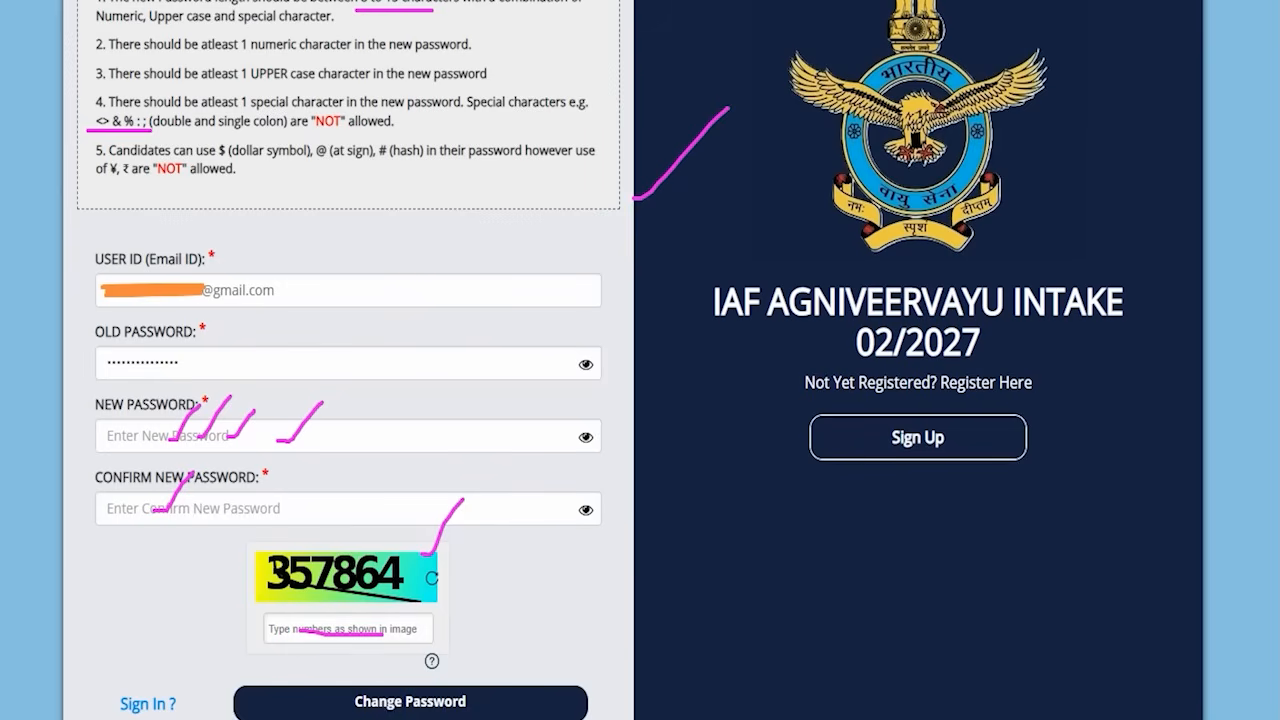
pyautogui.moveTo(680, 500)
pyautogui.mouseDown()
pyautogui.moveTo(631, 586)
pyautogui.moveTo(507, 682)
pyautogui.mouseUp()
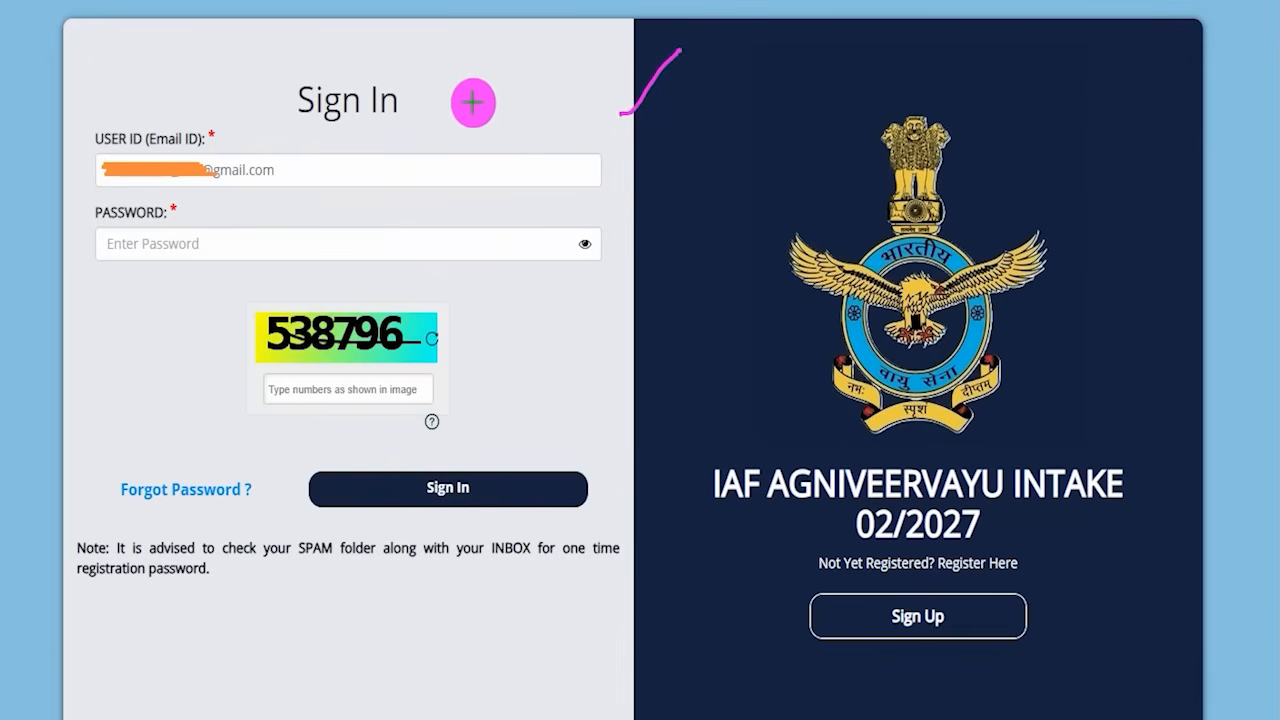
# - Mark the Sign In heading, user ID, password and captcha fields with ticks, and draw an arrow to the Sign In control
pyautogui.moveTo(409, 103); pyautogui.dragTo(443, 70)
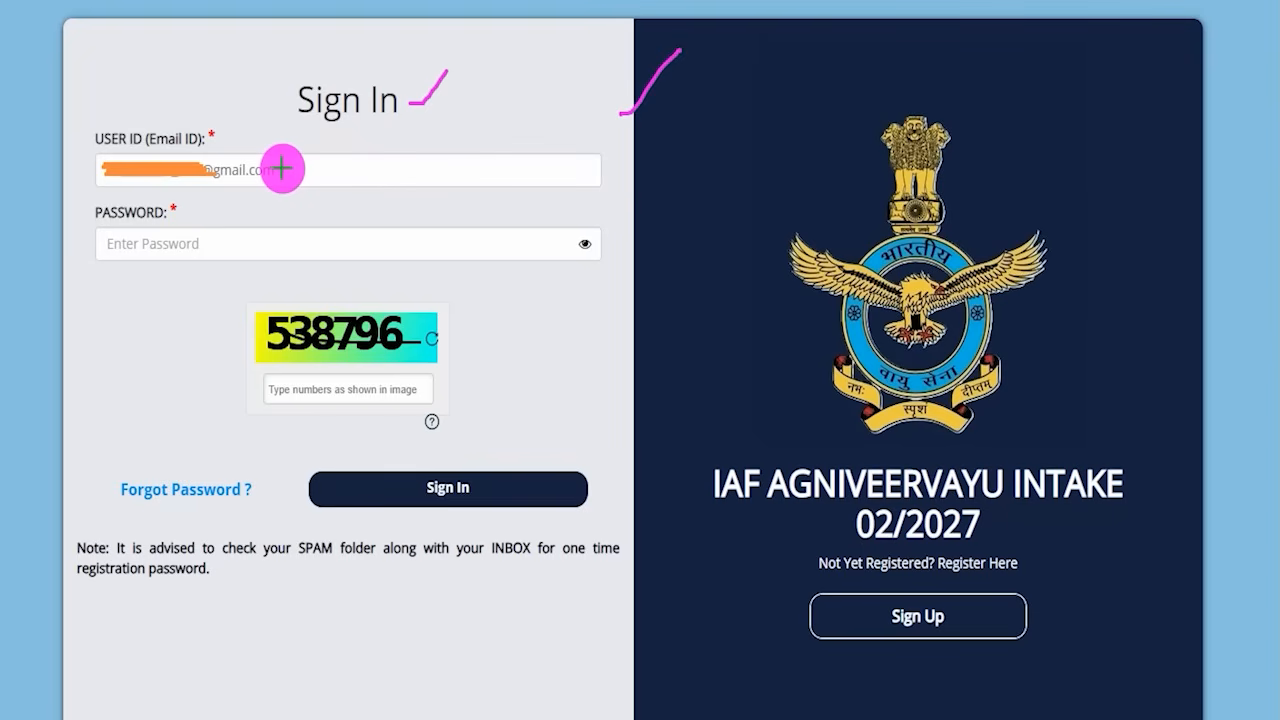
pyautogui.moveTo(282, 168); pyautogui.dragTo(310, 125)
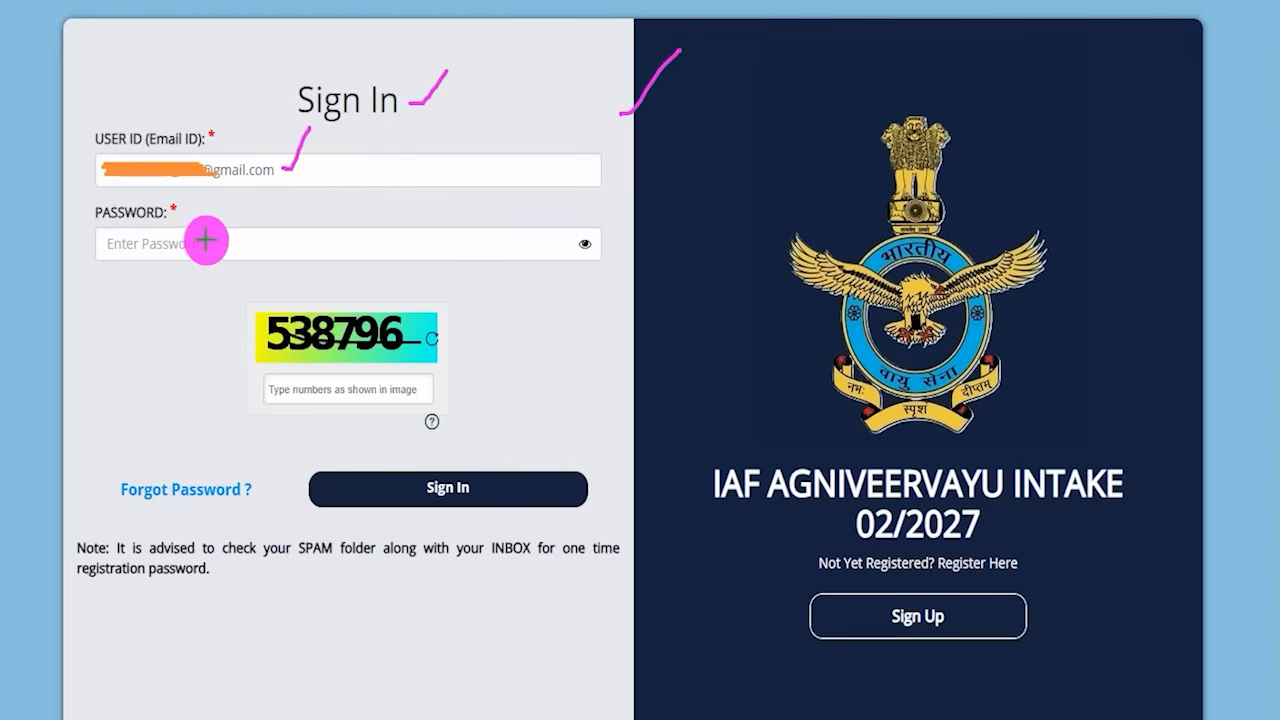
pyautogui.moveTo(205, 241); pyautogui.dragTo(247, 200)
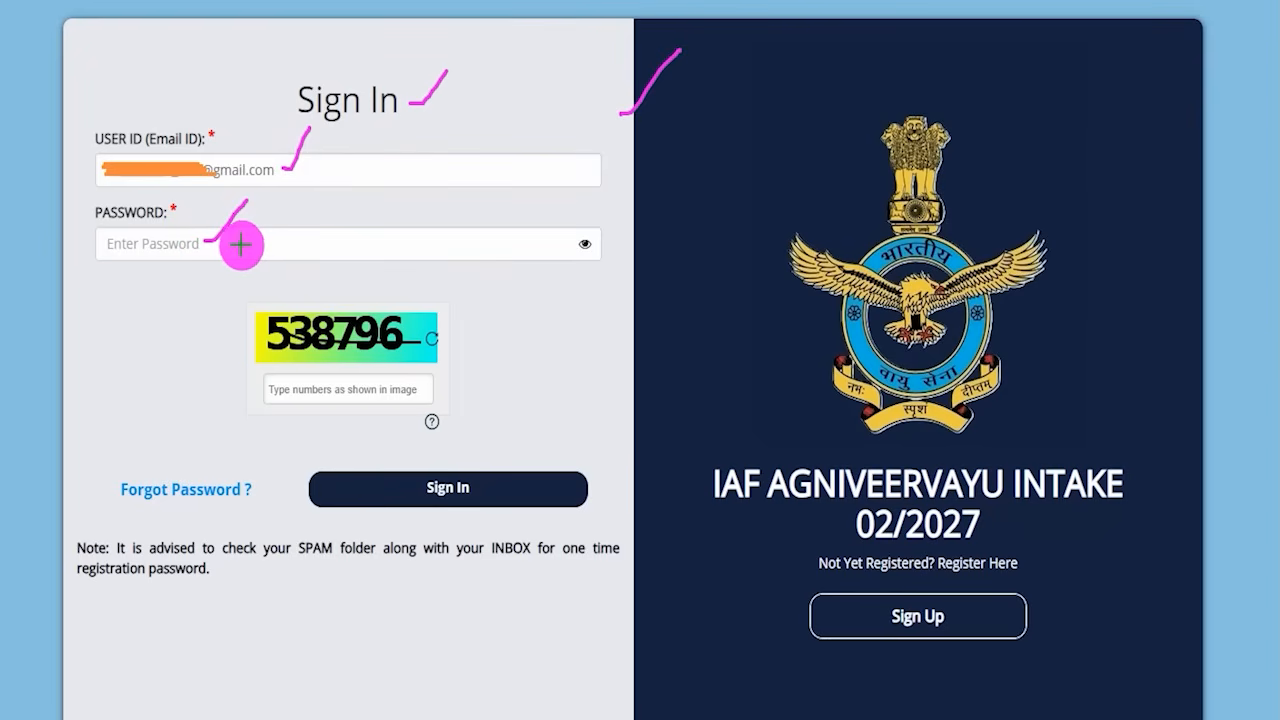
pyautogui.moveTo(240, 244); pyautogui.dragTo(296, 184)
pyautogui.moveTo(437, 318); pyautogui.dragTo(485, 275)
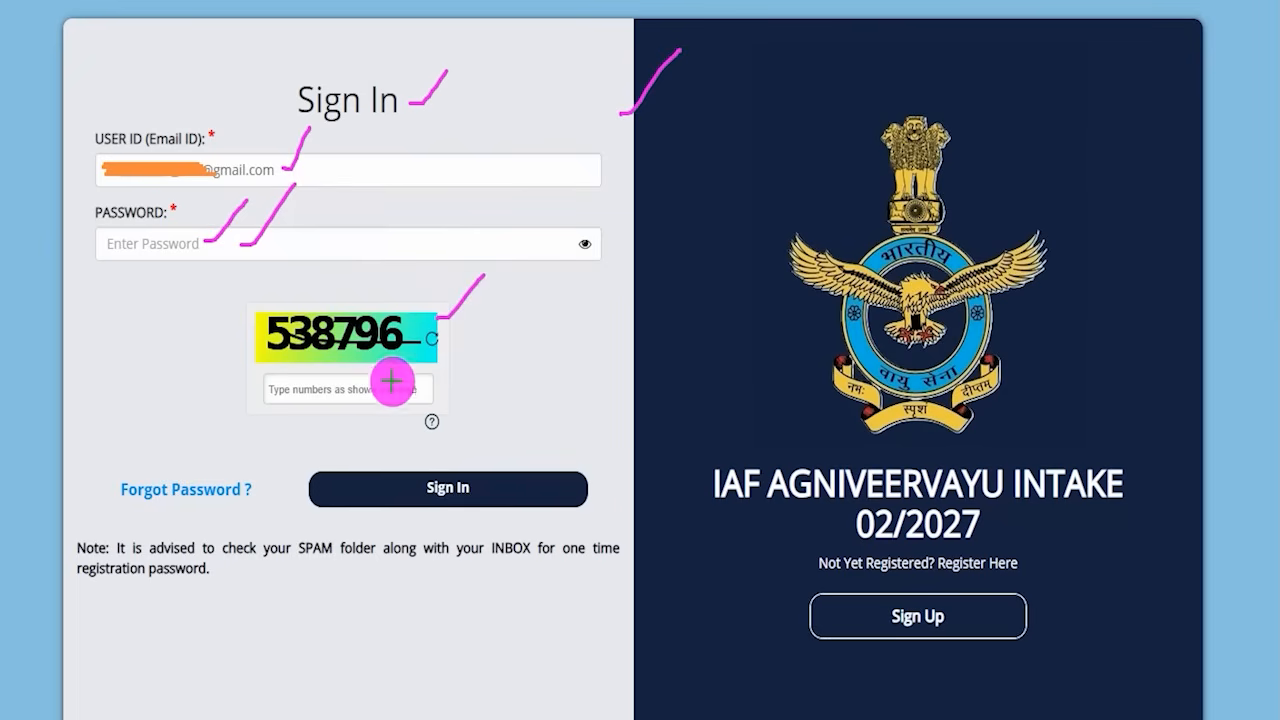
pyautogui.moveTo(372, 391); pyautogui.dragTo(450, 368)
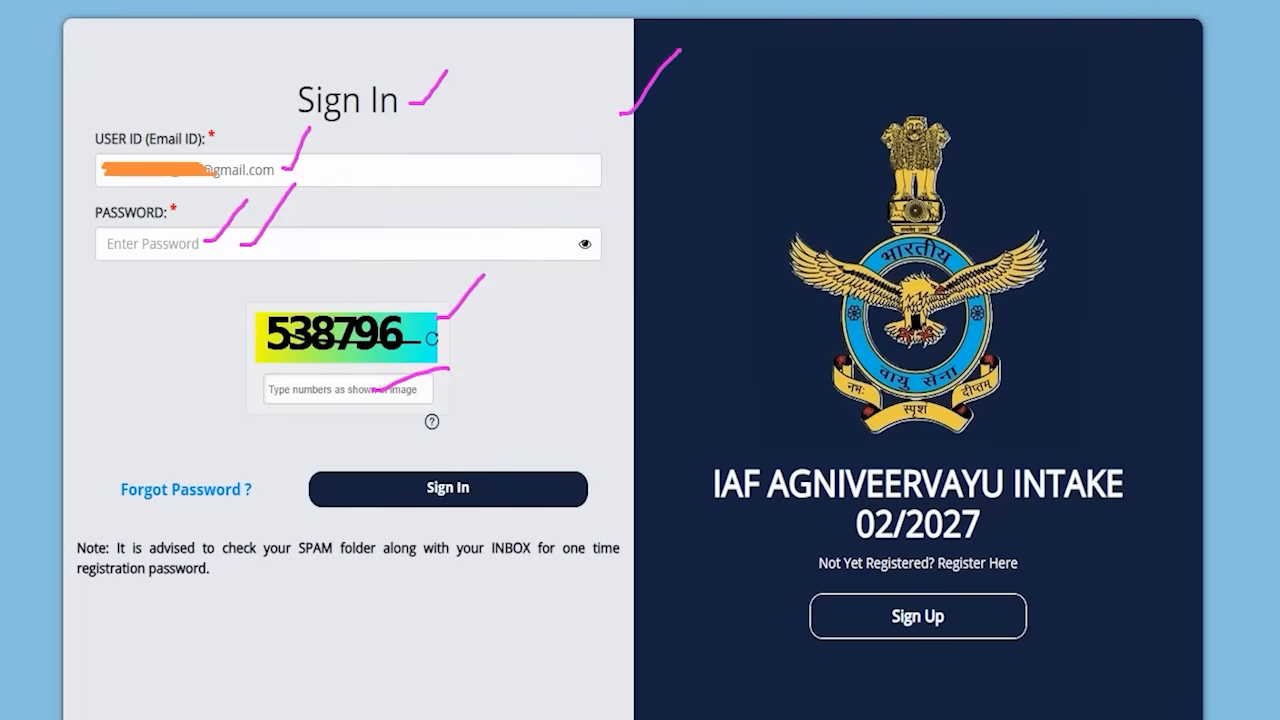
pyautogui.moveTo(694, 277); pyautogui.dragTo(505, 468)
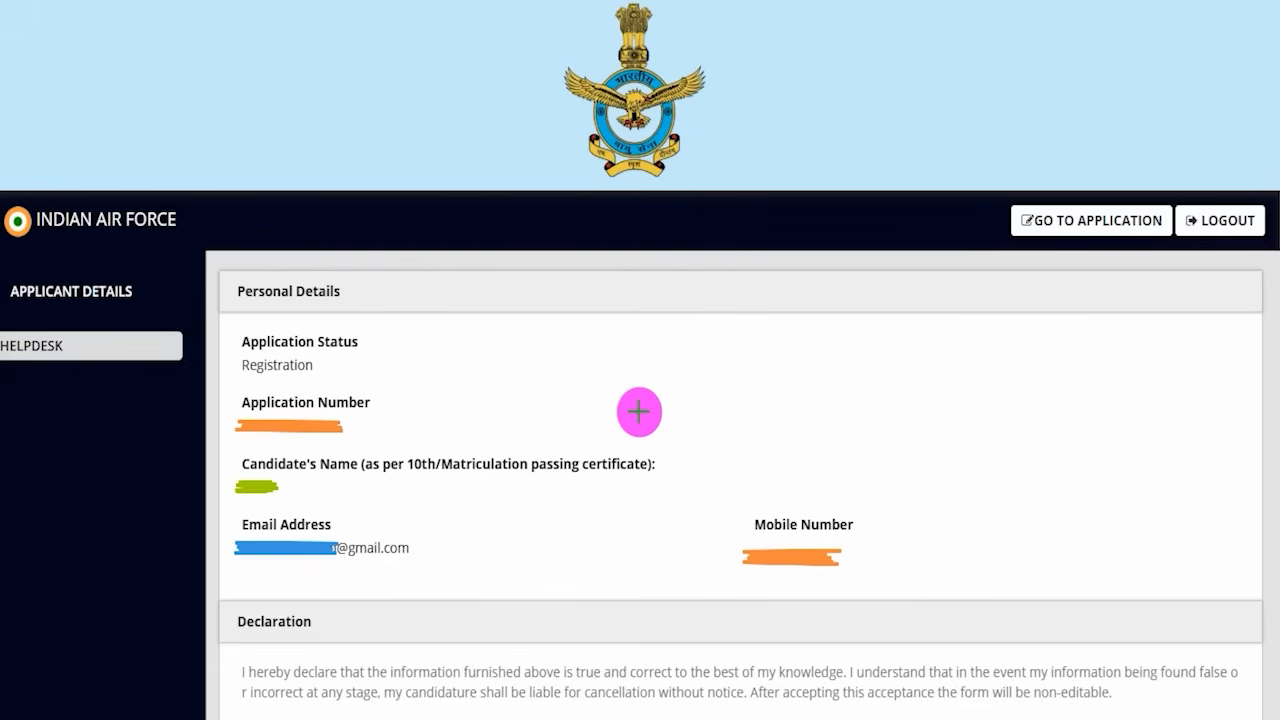
# - Draw a tick beside the emblem and an arrow to Go To Application, and open the application form
pyautogui.moveTo(726, 146); pyautogui.dragTo(811, 62)
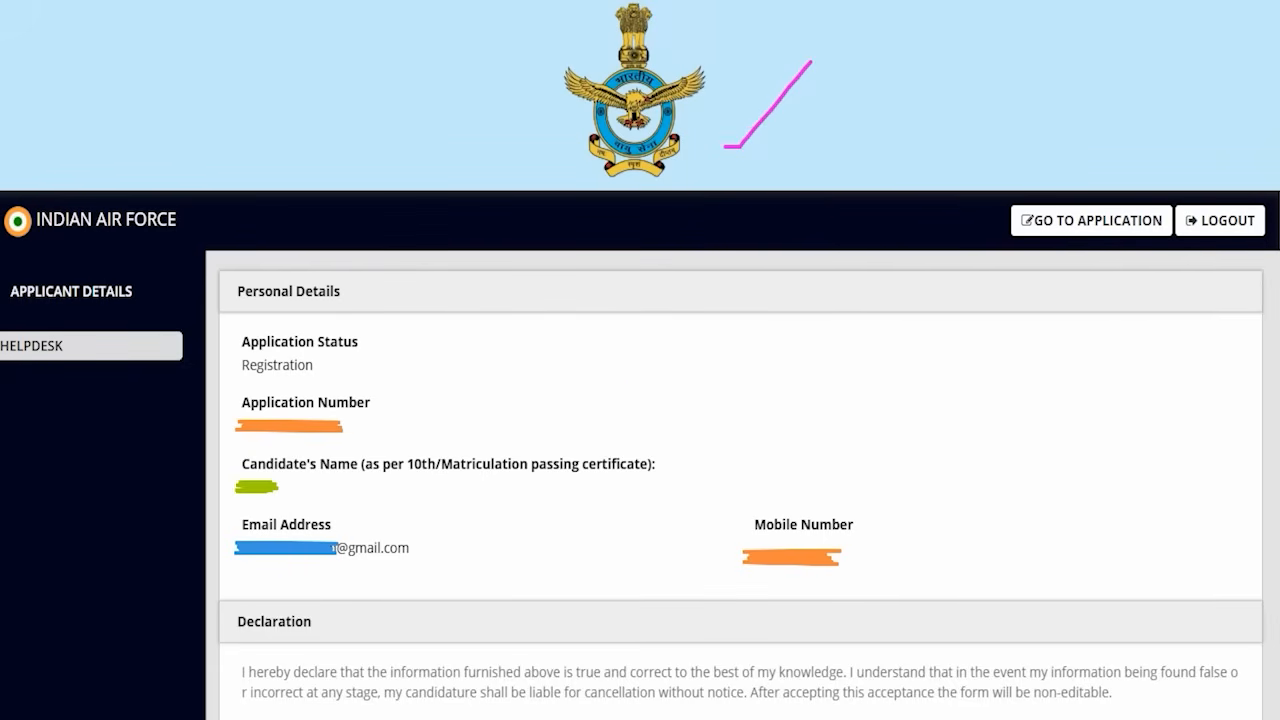
pyautogui.moveTo(1114, 440); pyautogui.dragTo(1105, 250)
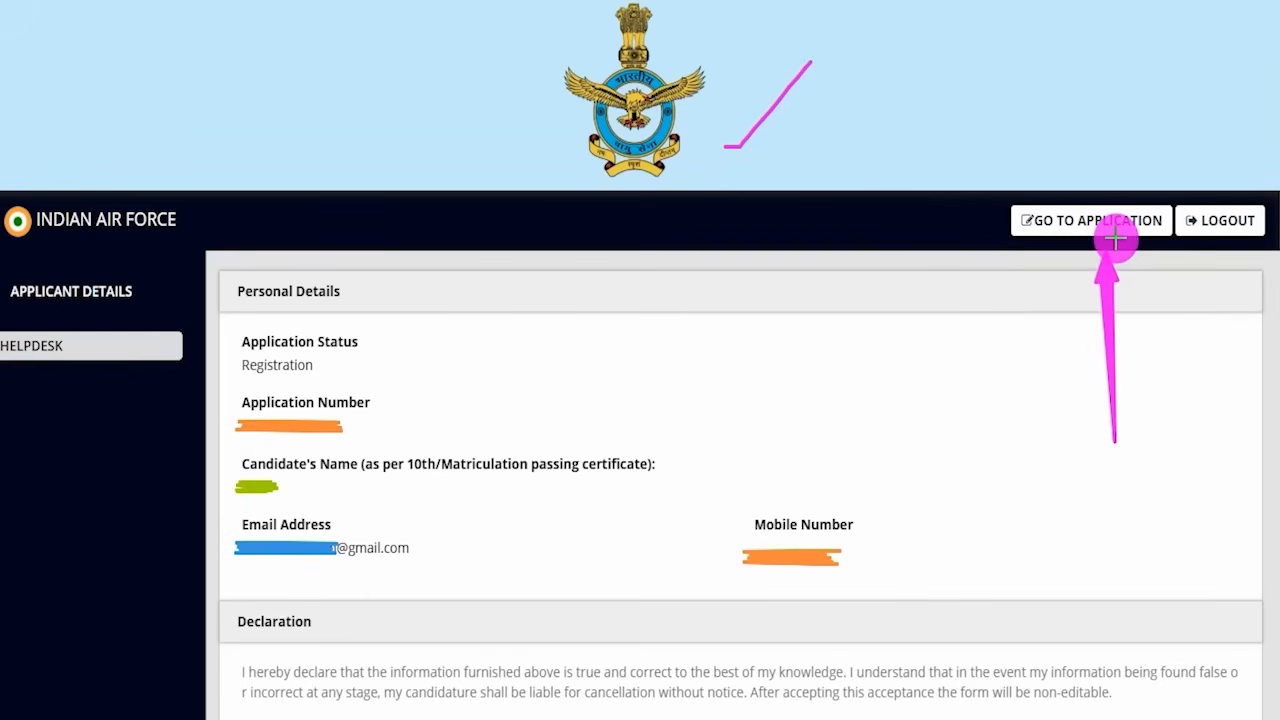
pyautogui.click(1116, 238)
# - Accept both declarations below the candidate instructions, highlight the disqualification wording, and save the Instructions section to continue
pyautogui.scroll(-3, 530, 430)
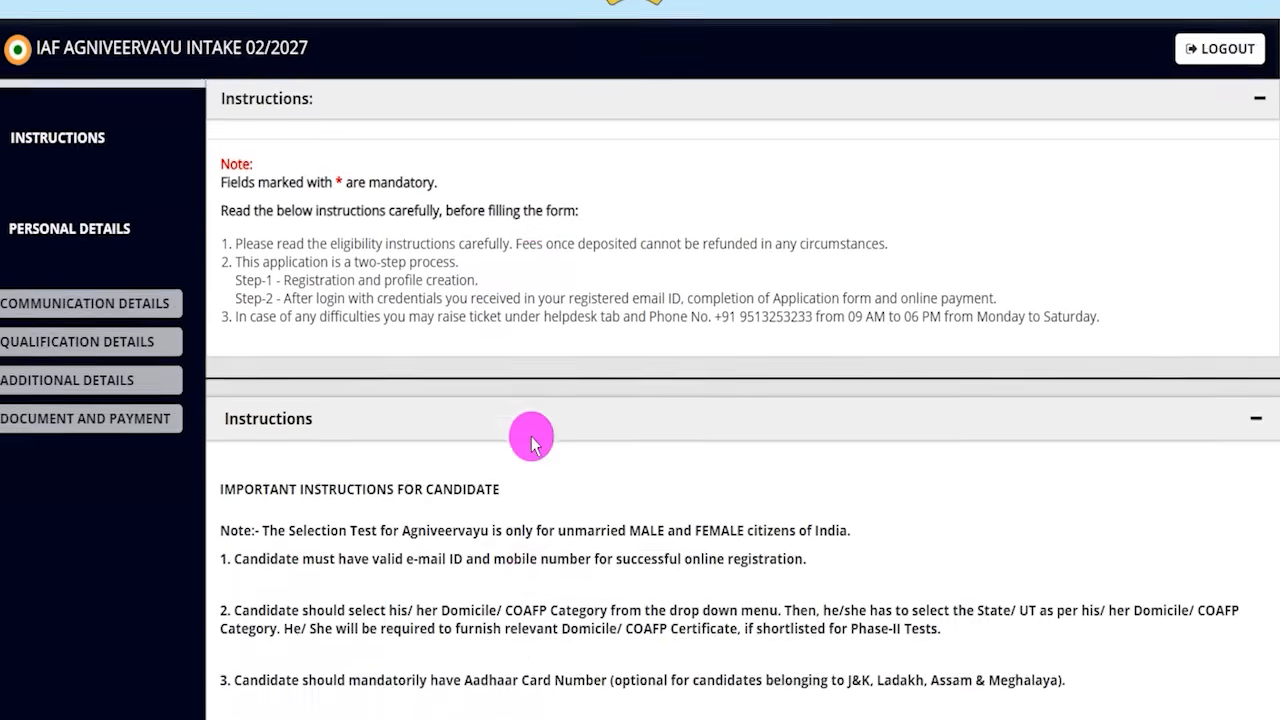
pyautogui.scroll(-1, 530, 435)
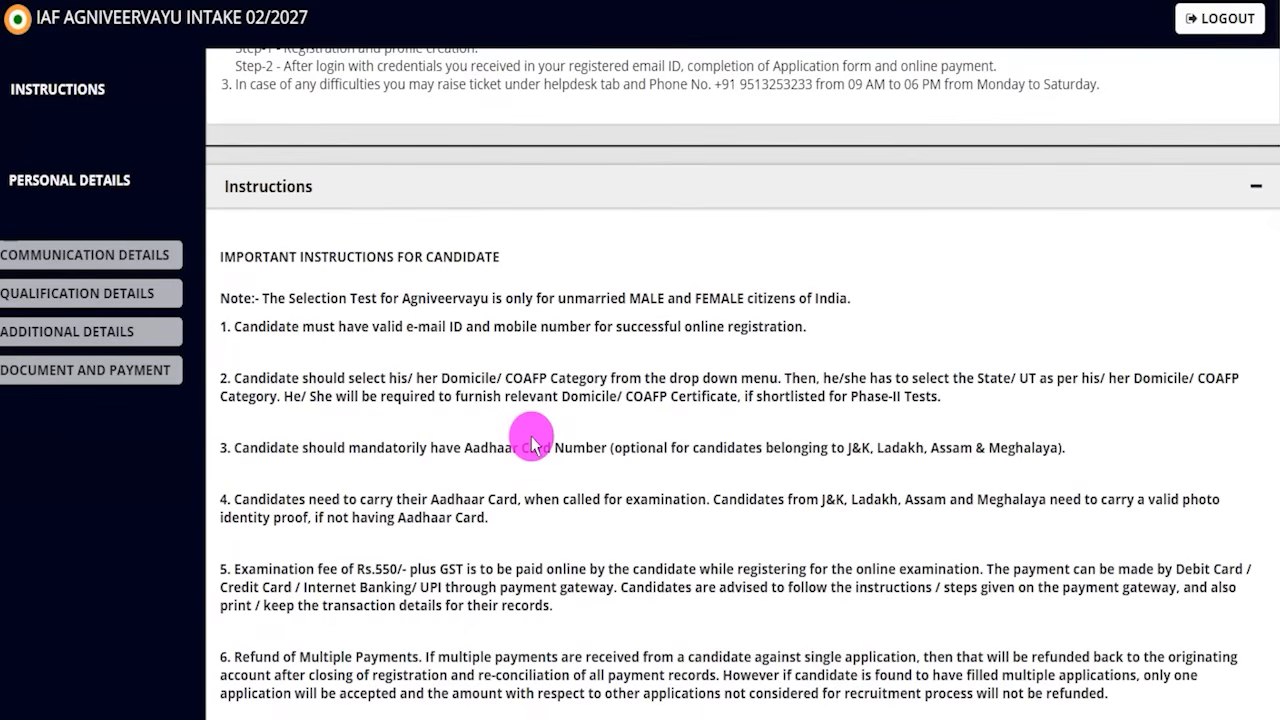
pyautogui.moveTo(517, 378); pyautogui.dragTo(534, 396)
pyautogui.scroll(-5, 471, 414)
pyautogui.scroll(-3, 471, 414)
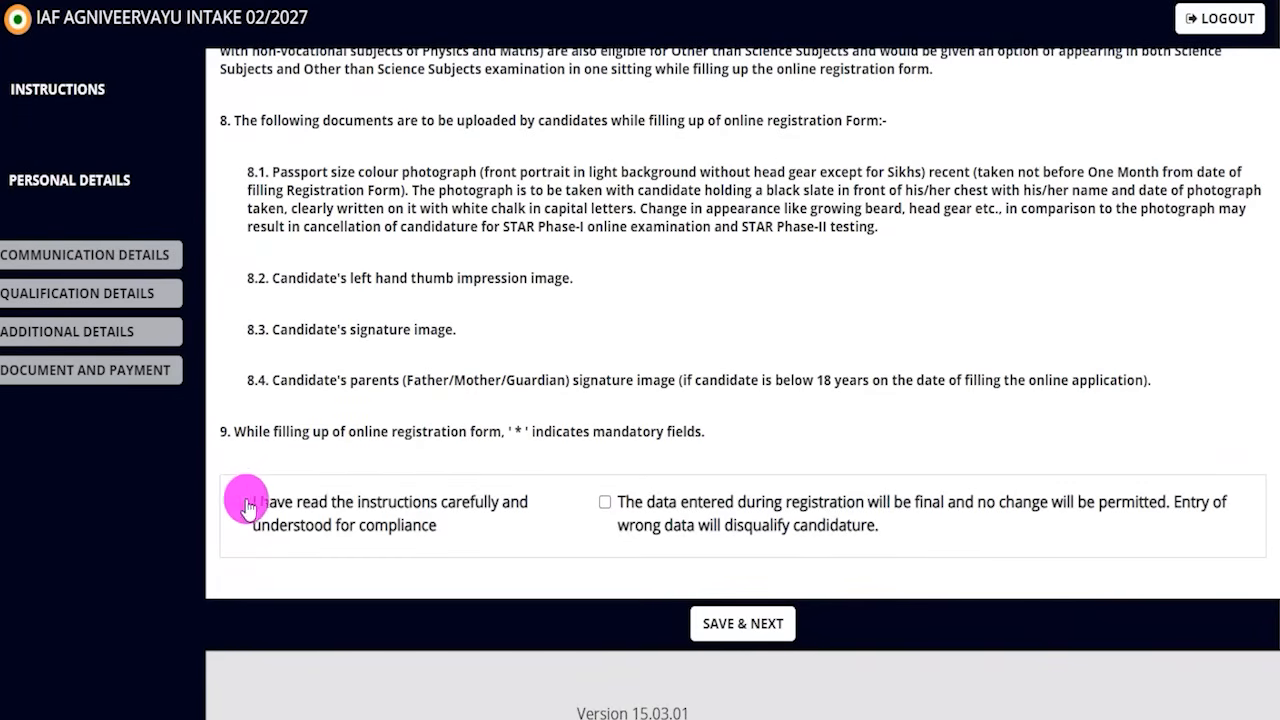
pyautogui.click(241, 504)
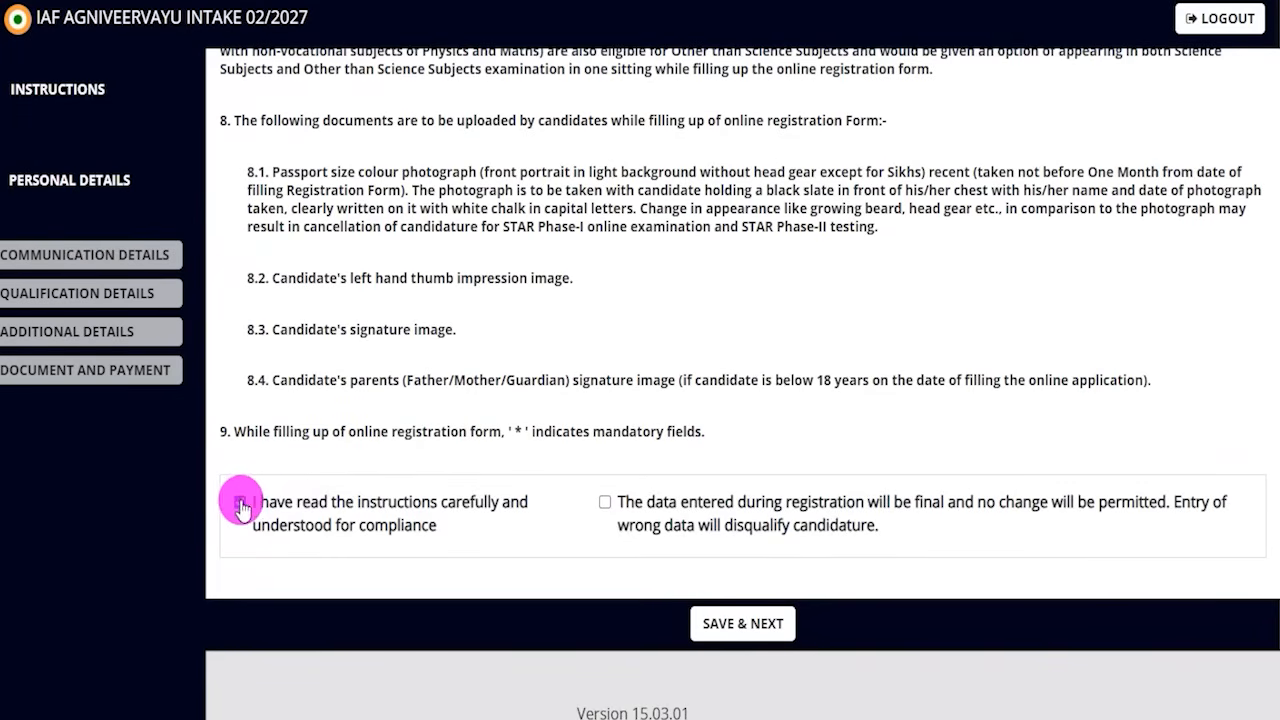
pyautogui.click(605, 503)
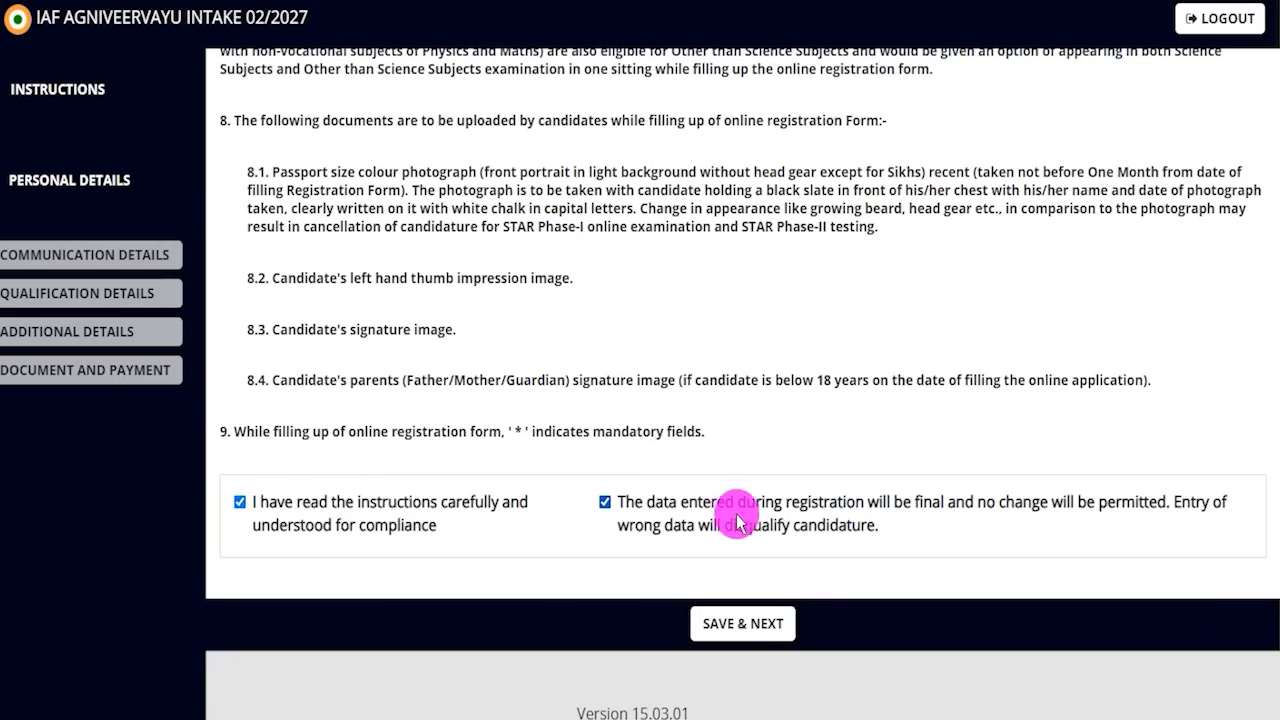
pyautogui.moveTo(733, 530); pyautogui.dragTo(826, 533)
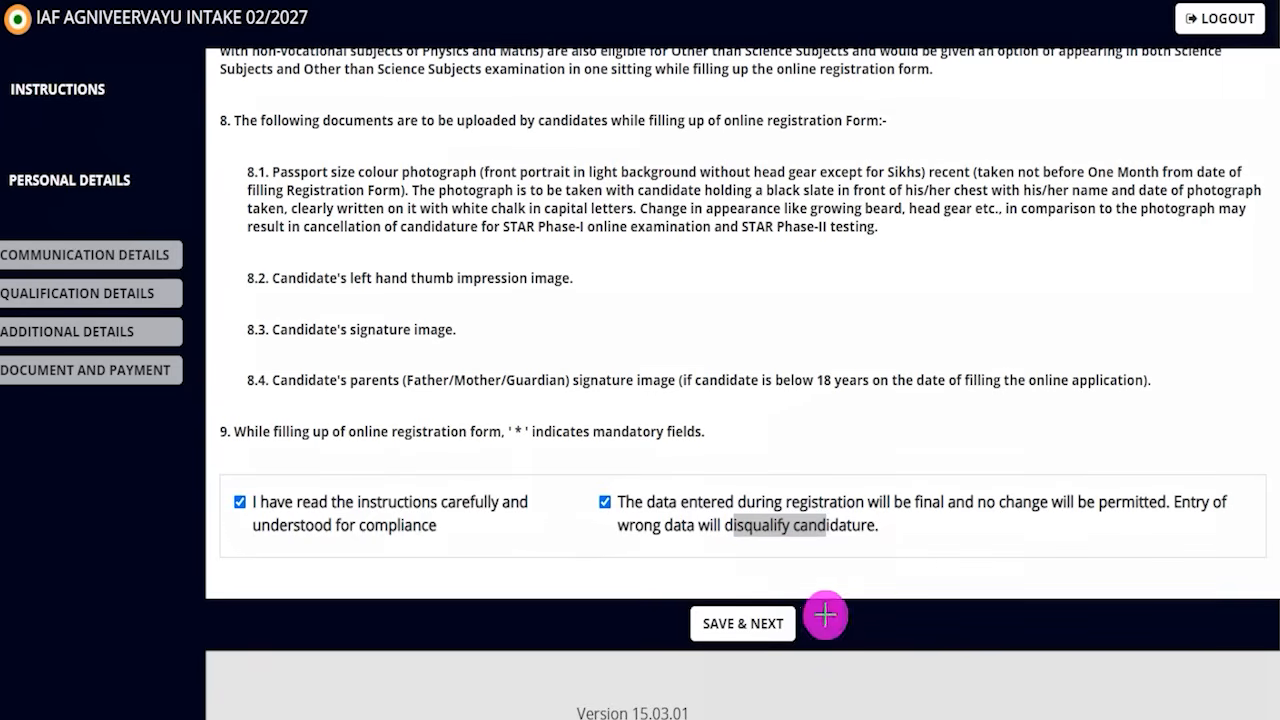
pyautogui.moveTo(966, 446); pyautogui.dragTo(795, 608)
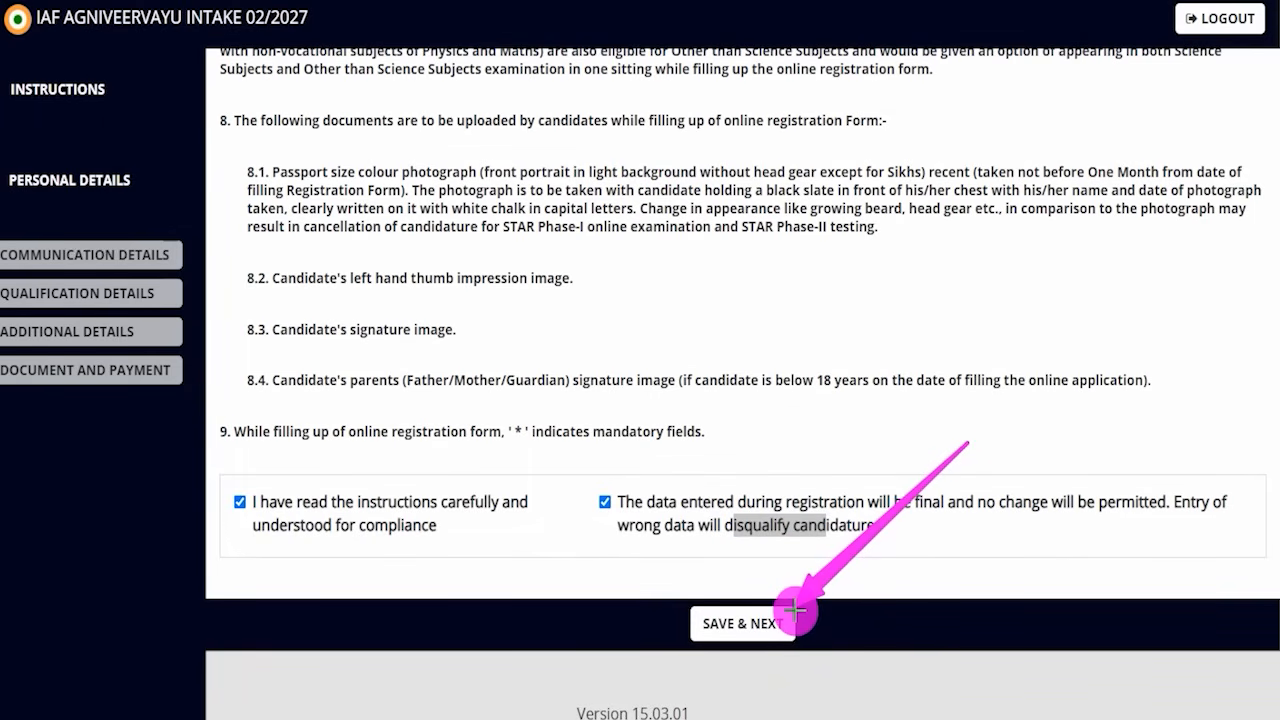
pyautogui.click(795, 608)
# - Tick the Personal Details section and its application number, candidate's name, father's name, mother's name and gender fields
pyautogui.moveTo(507, 125); pyautogui.dragTo(567, 68)
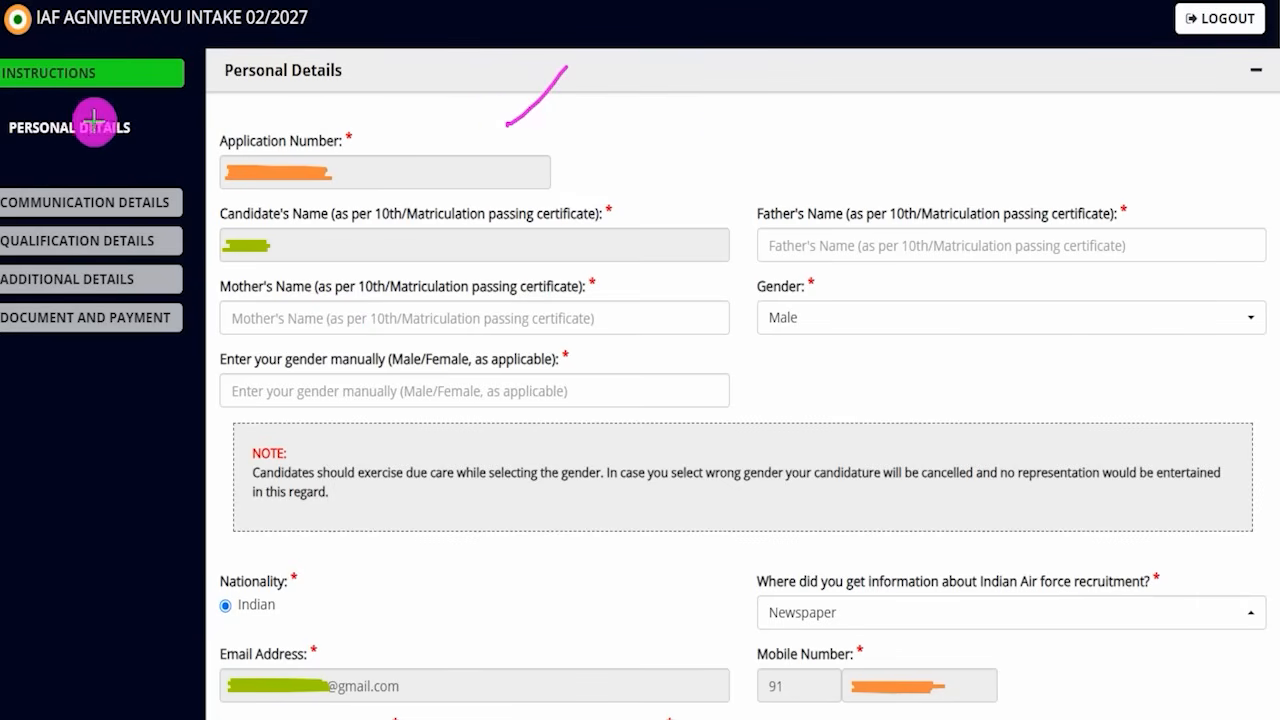
pyautogui.moveTo(140, 128); pyautogui.dragTo(218, 74)
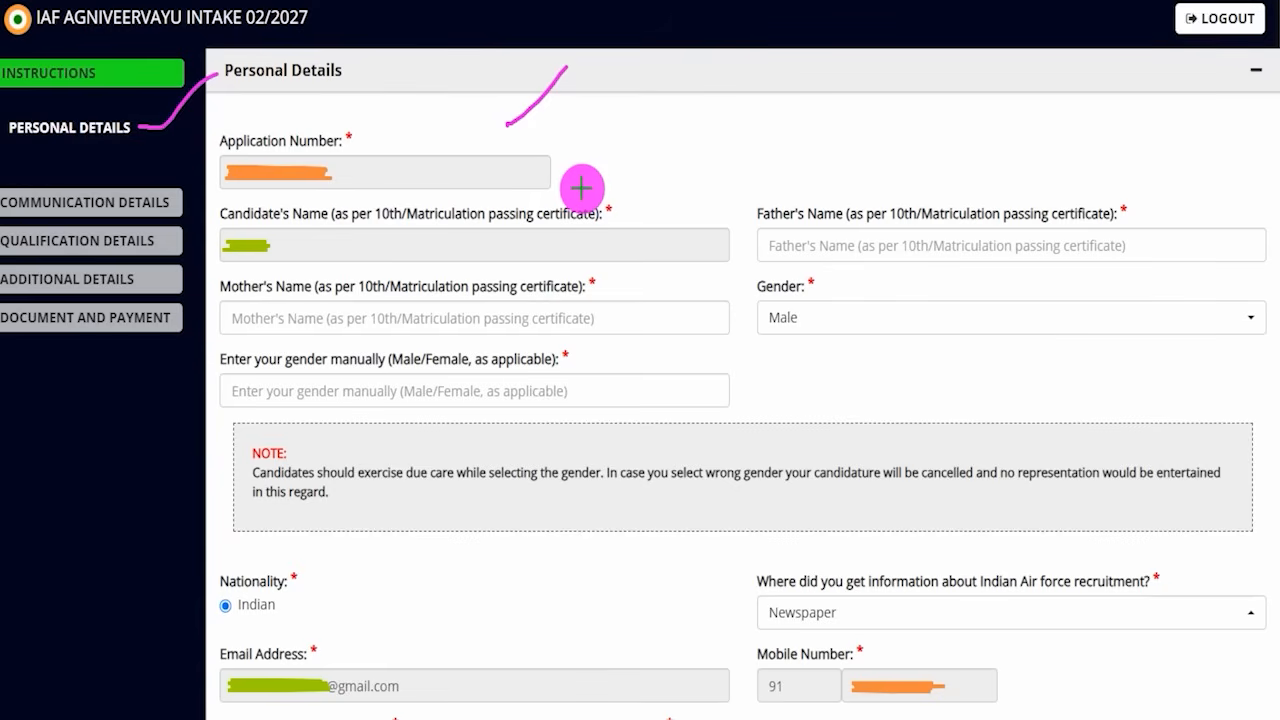
pyautogui.moveTo(493, 178); pyautogui.dragTo(515, 155)
pyautogui.moveTo(449, 243); pyautogui.dragTo(505, 213)
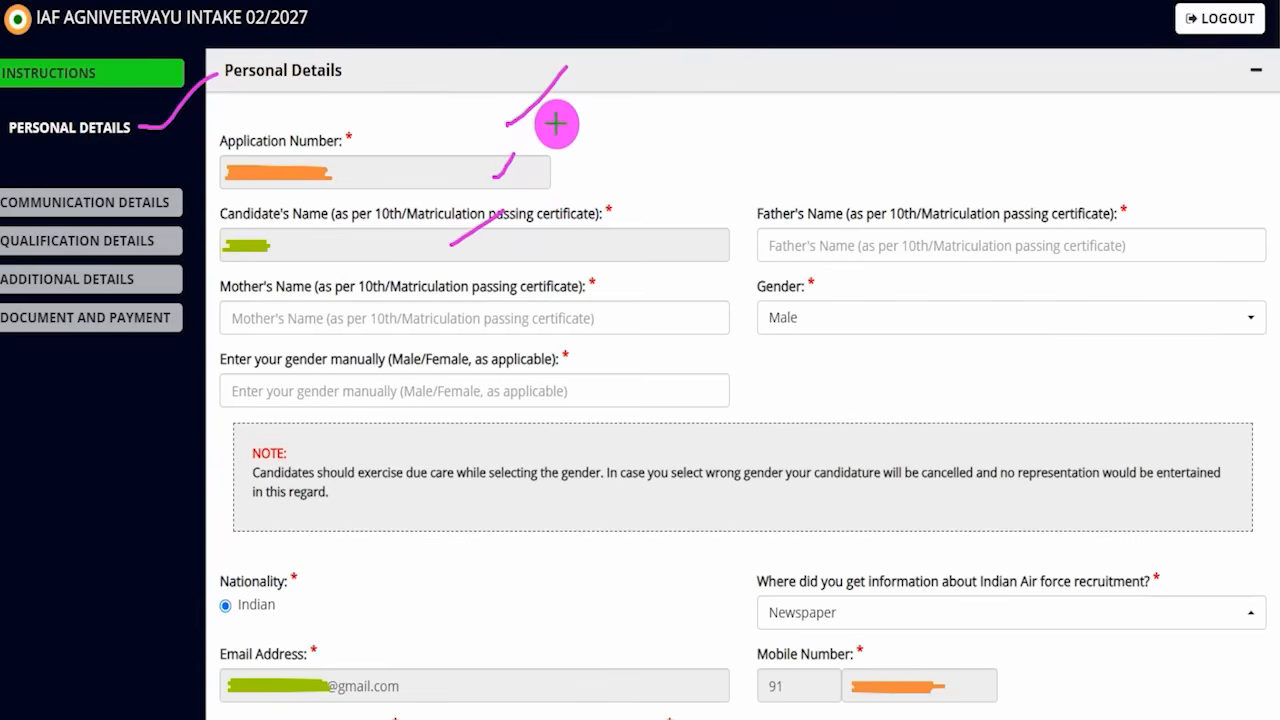
pyautogui.moveTo(864, 248); pyautogui.dragTo(922, 174)
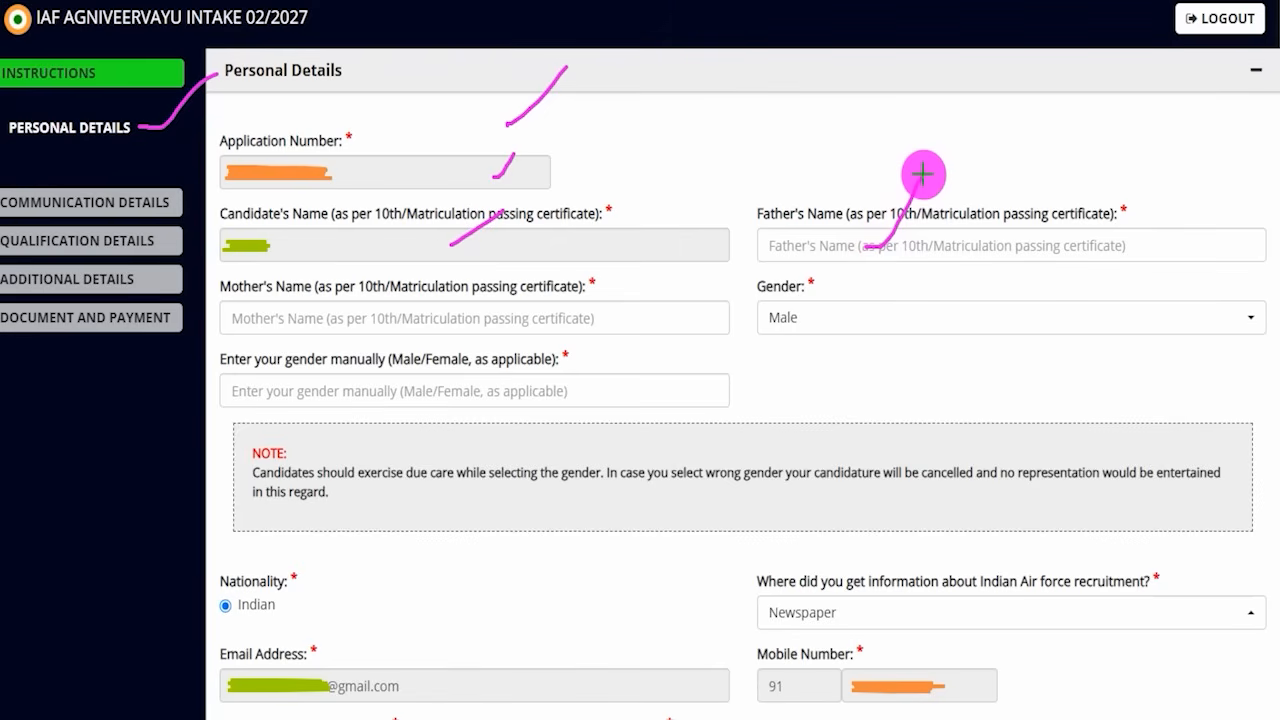
pyautogui.moveTo(445, 317); pyautogui.dragTo(506, 265)
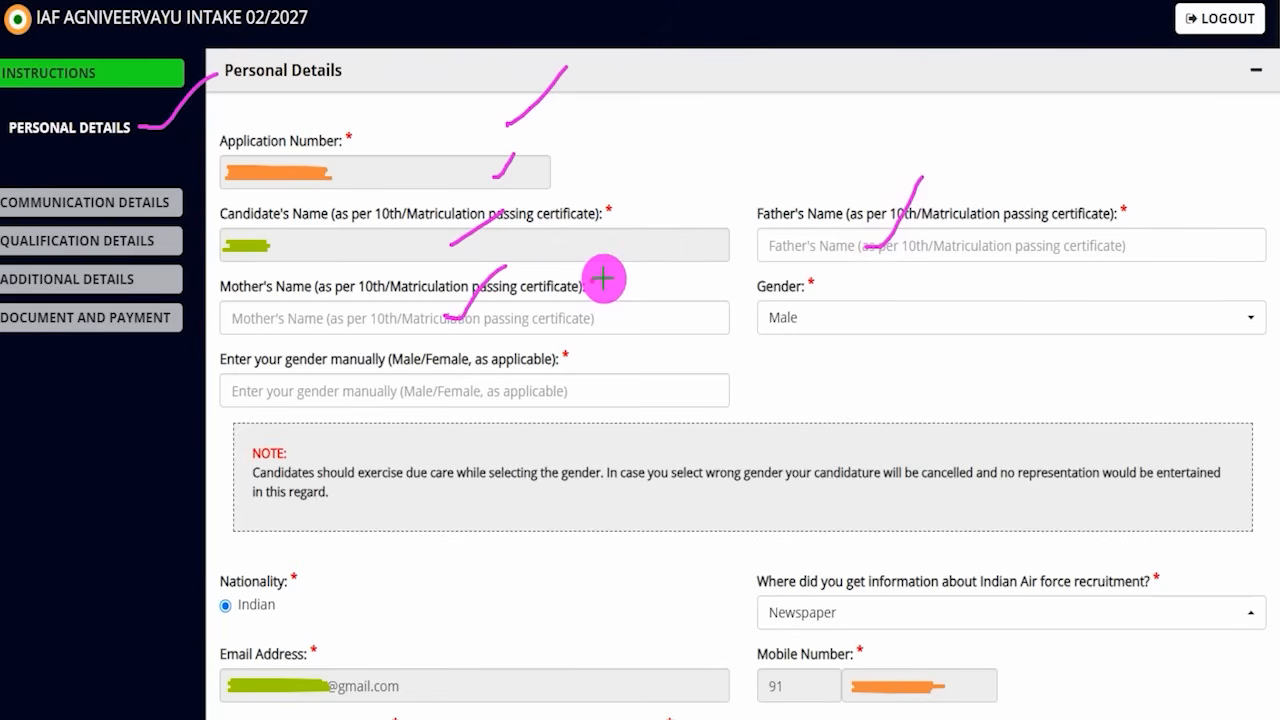
pyautogui.moveTo(829, 320); pyautogui.dragTo(893, 258)
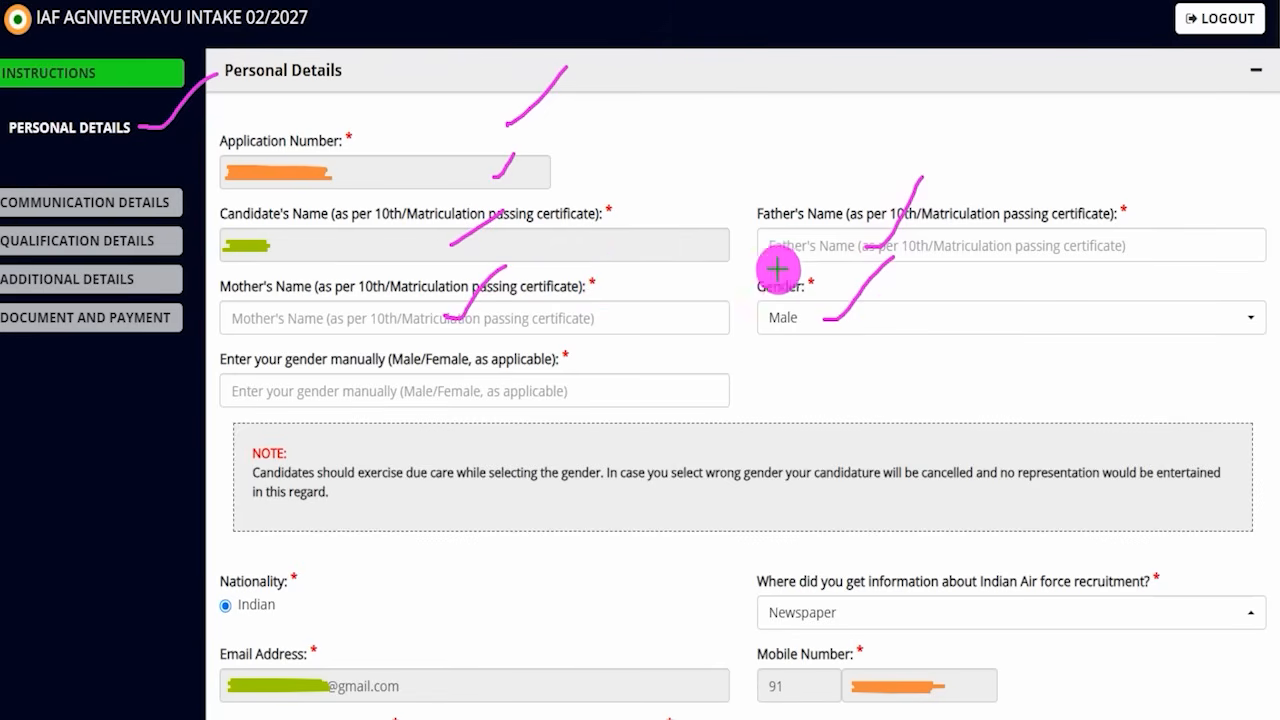
pyautogui.moveTo(823, 320); pyautogui.dragTo(854, 321)
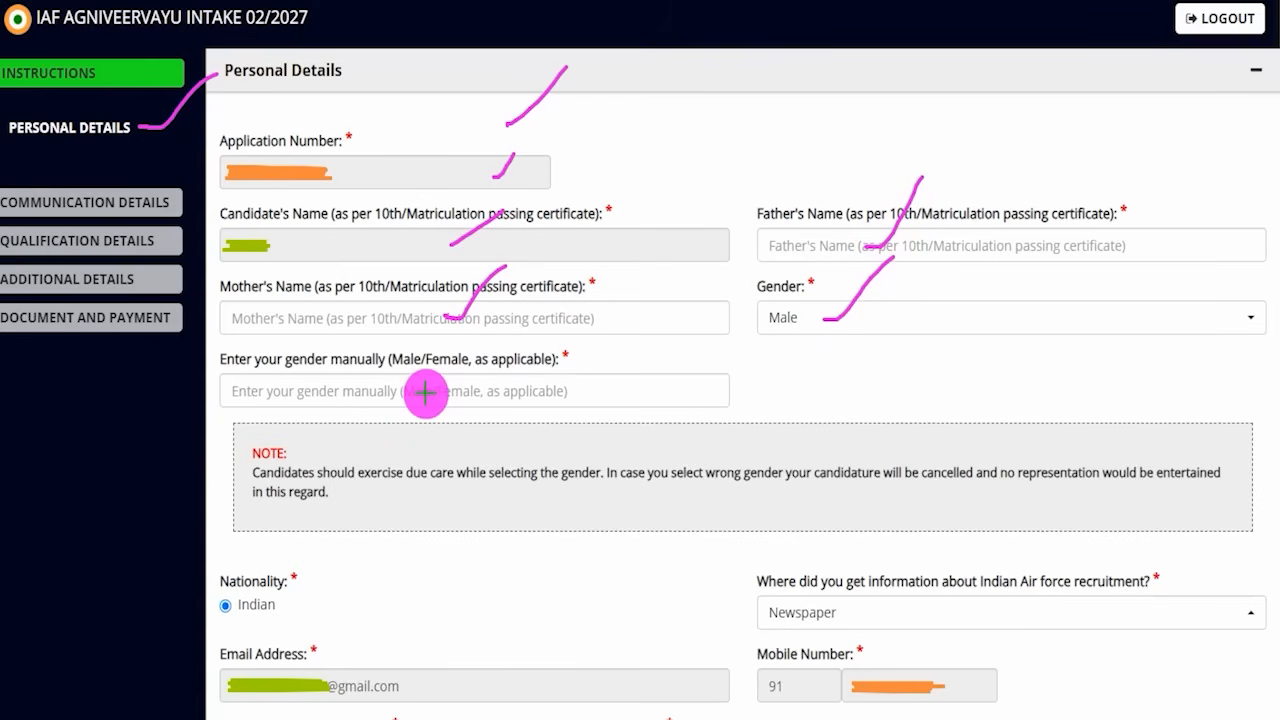
# - Tick the manual gender entry, nationality, recruitment information source, email address and mobile number fields
pyautogui.moveTo(422, 390); pyautogui.dragTo(468, 328)
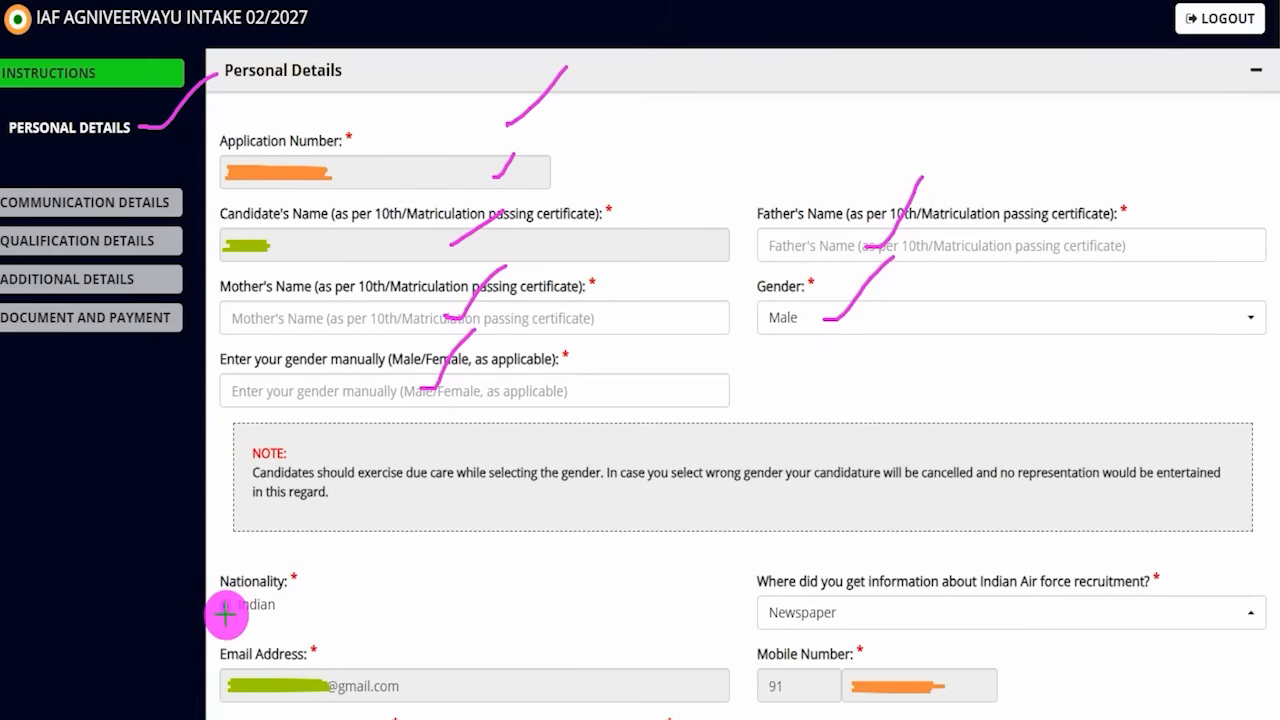
pyautogui.moveTo(227, 616); pyautogui.dragTo(282, 549)
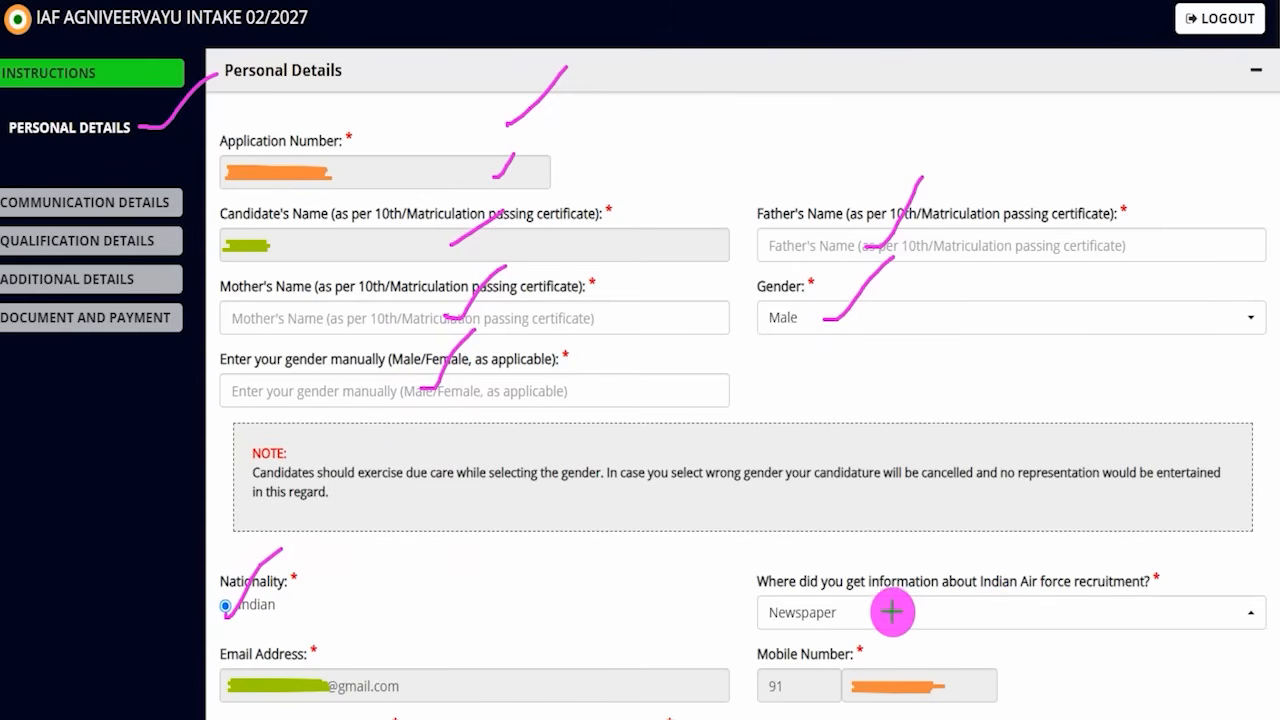
pyautogui.moveTo(861, 613); pyautogui.dragTo(918, 543)
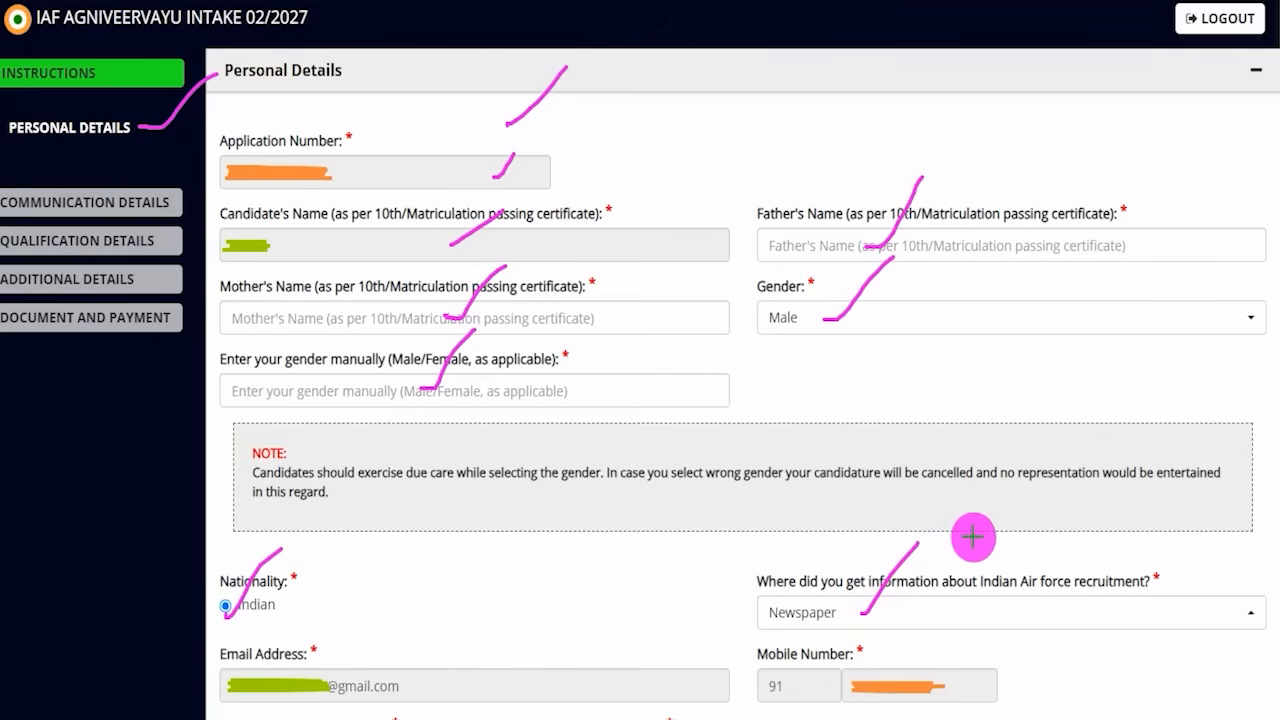
pyautogui.moveTo(412, 682); pyautogui.dragTo(465, 617)
pyautogui.moveTo(938, 676); pyautogui.dragTo(990, 595)
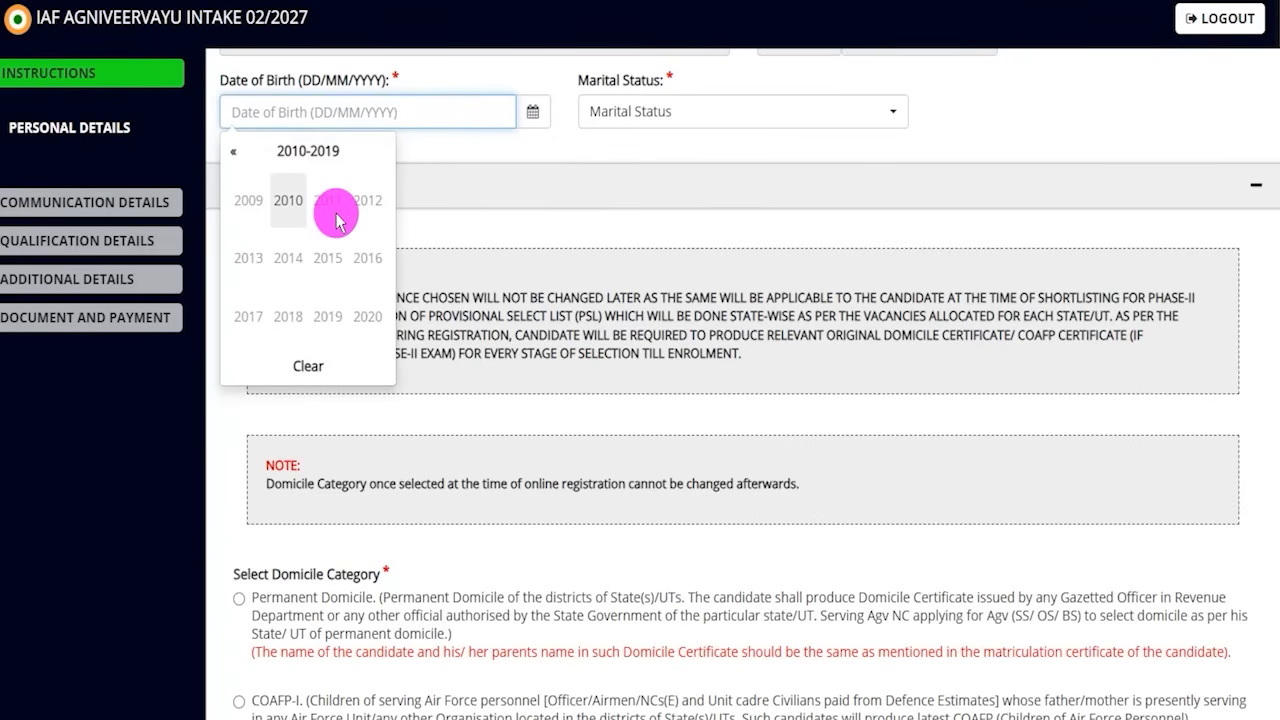
# - Set the marital status to Unmarried and choose Permanent Domicile as the domicile category
pyautogui.click(676, 116)
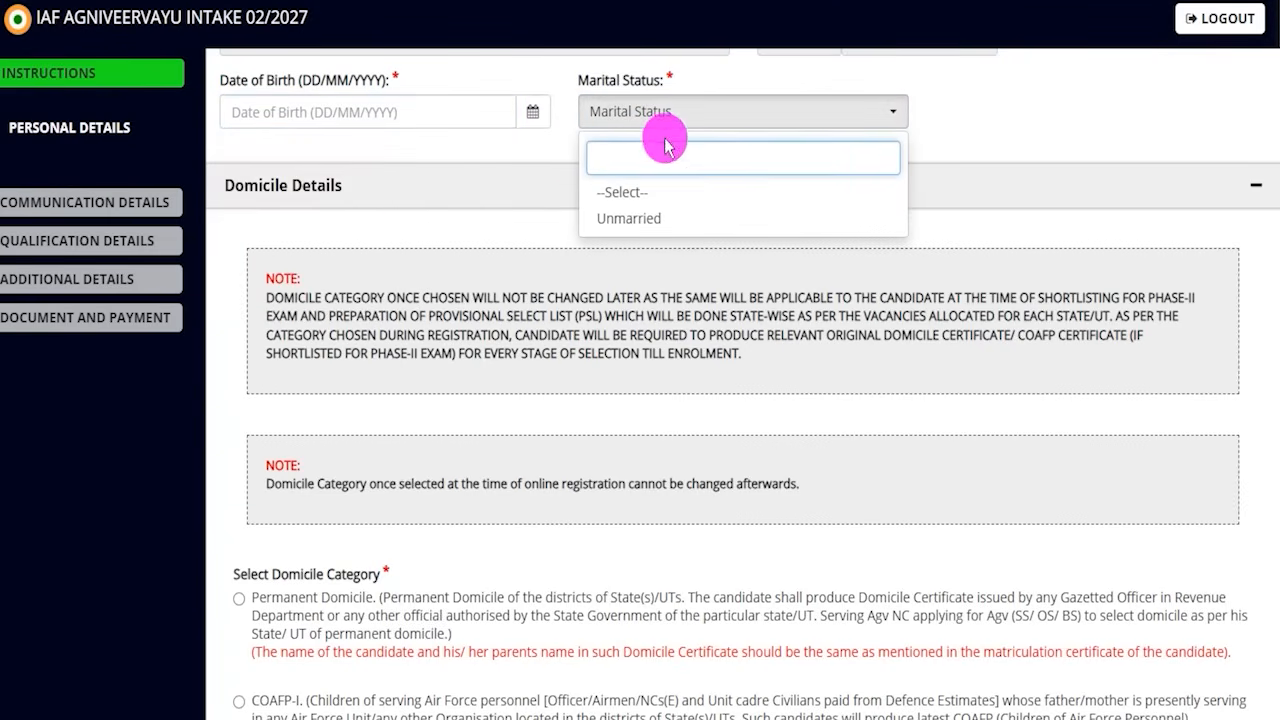
pyautogui.click(643, 229)
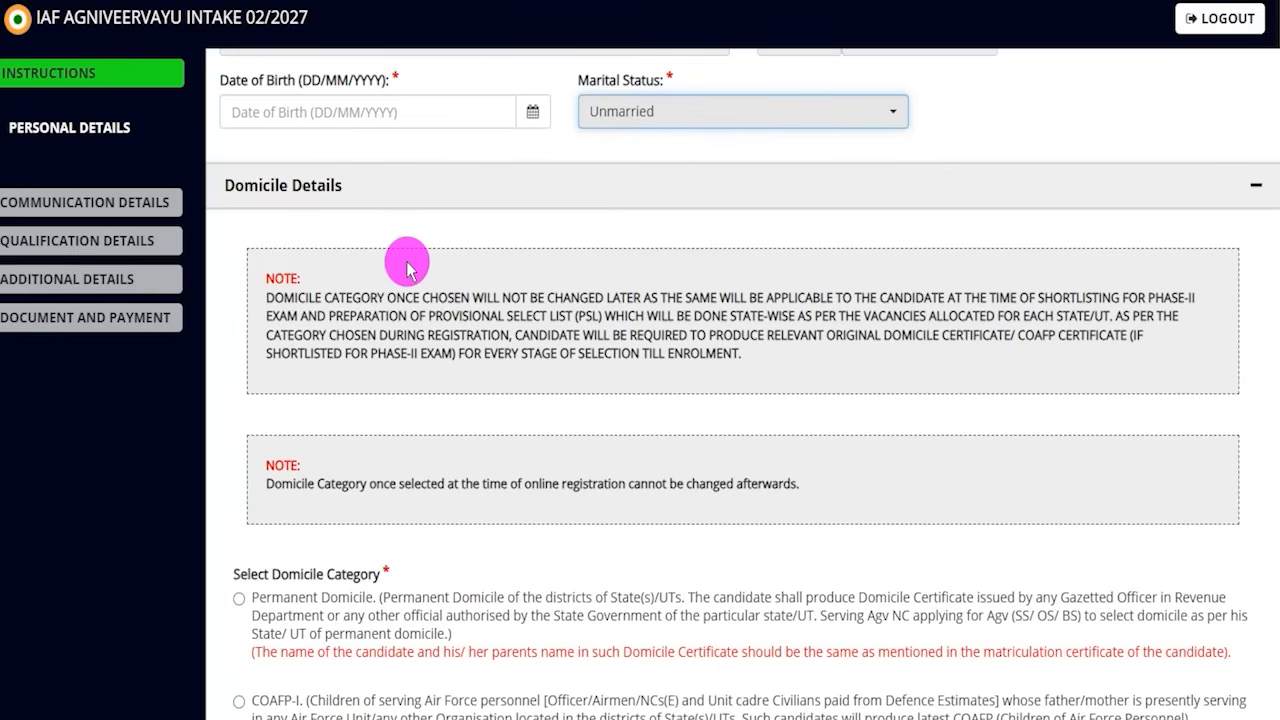
pyautogui.scroll(-3, 446, 486)
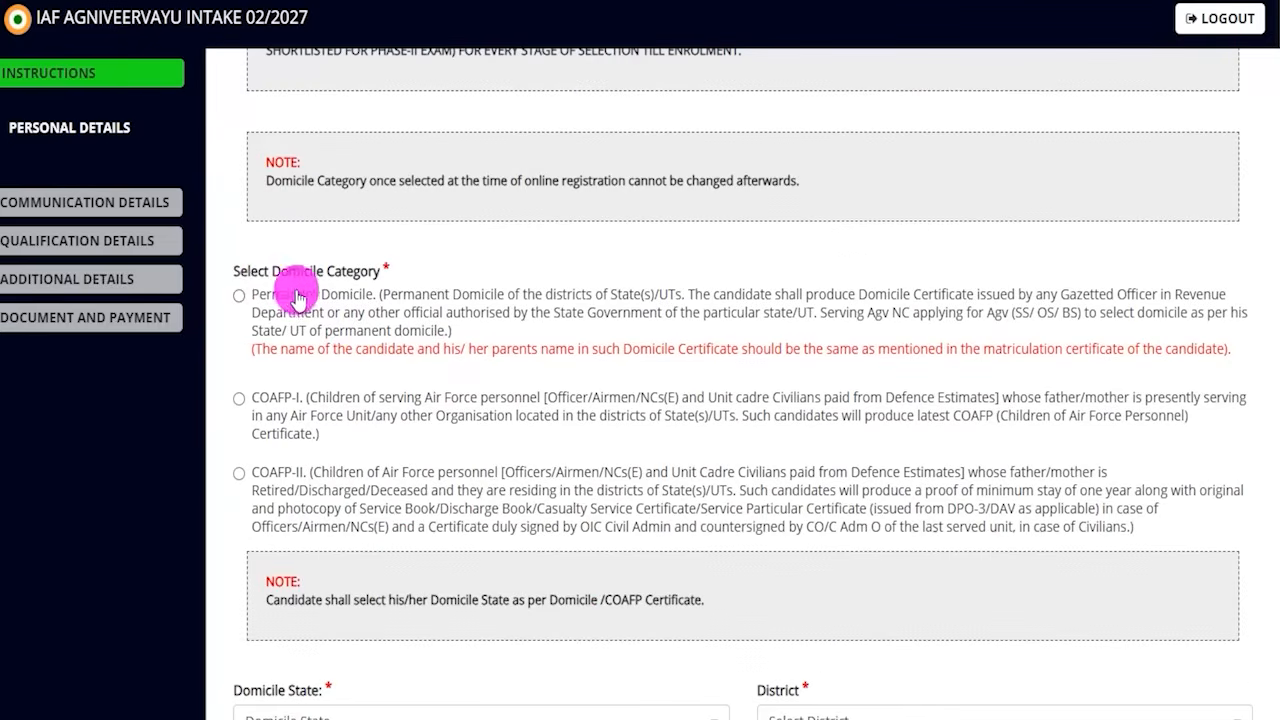
pyautogui.click(240, 300)
pyautogui.click(731, 185)
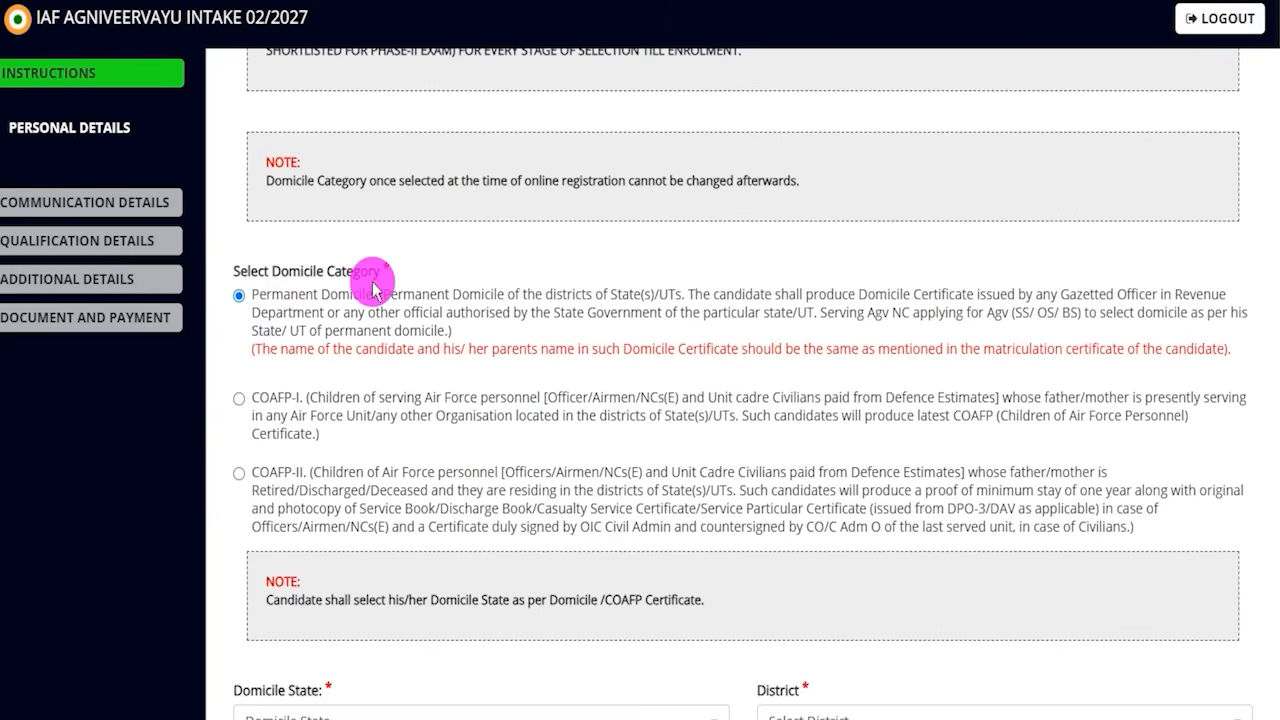
# - Set the domicile state to Uttar Pradesh and the district to Sitapur
pyautogui.scroll(-3, 480, 500)
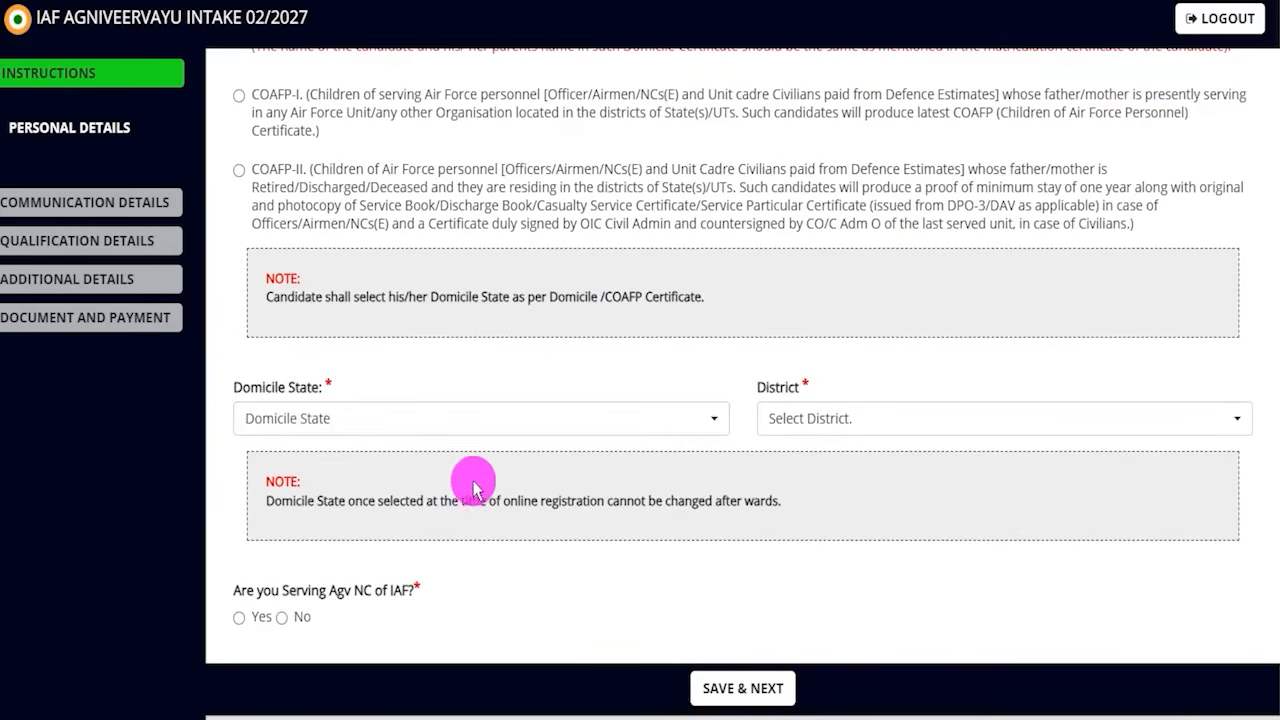
pyautogui.scroll(1, 352, 432)
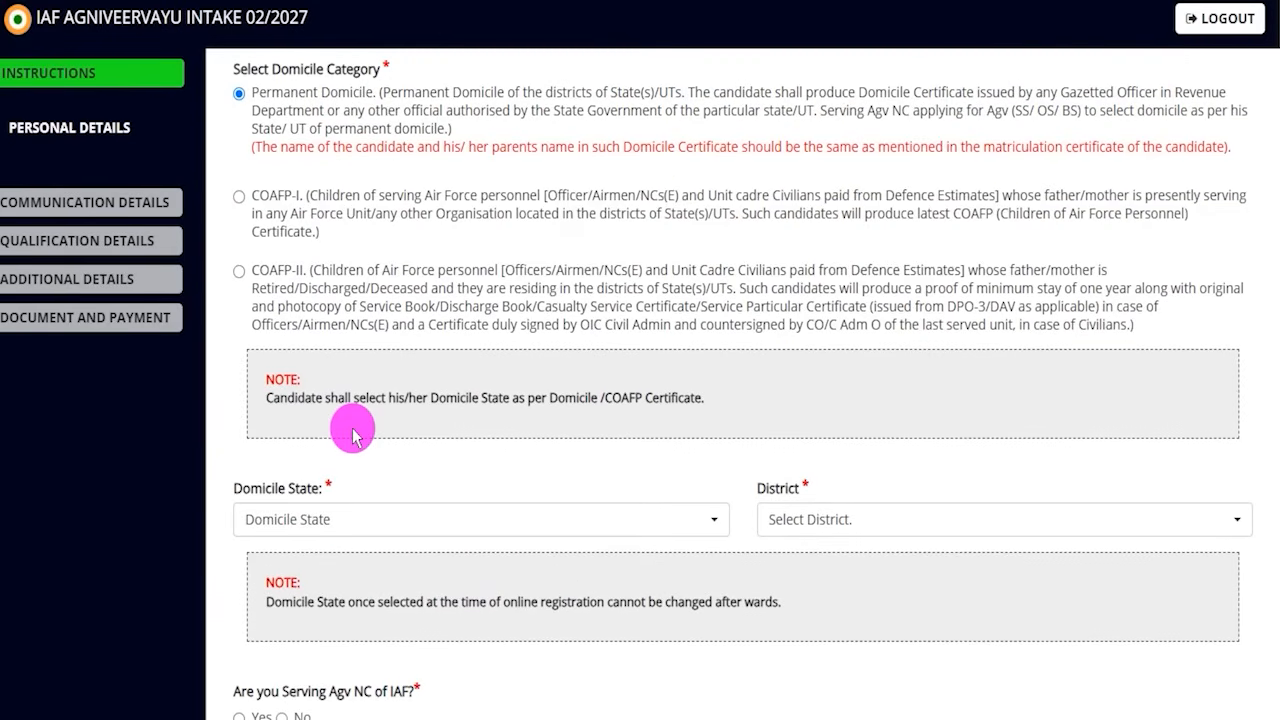
pyautogui.scroll(-1, 354, 523)
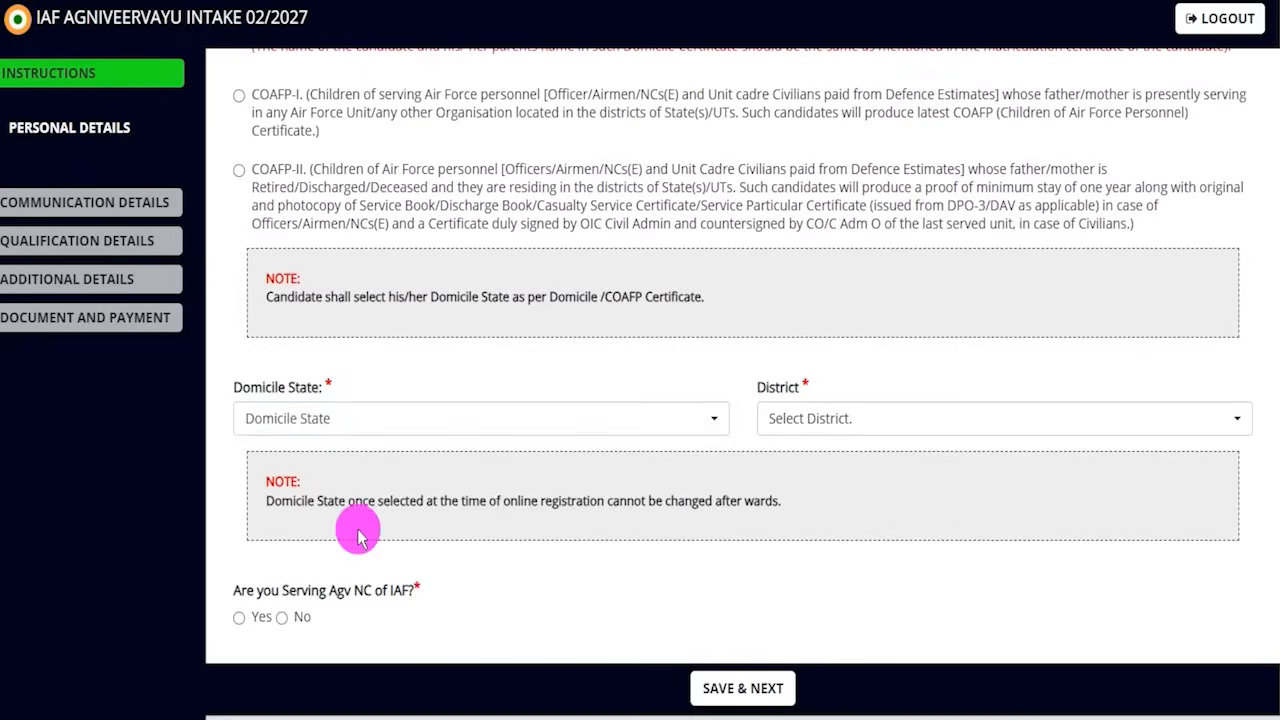
pyautogui.click(343, 423)
pyautogui.scroll(-5, 390, 290)
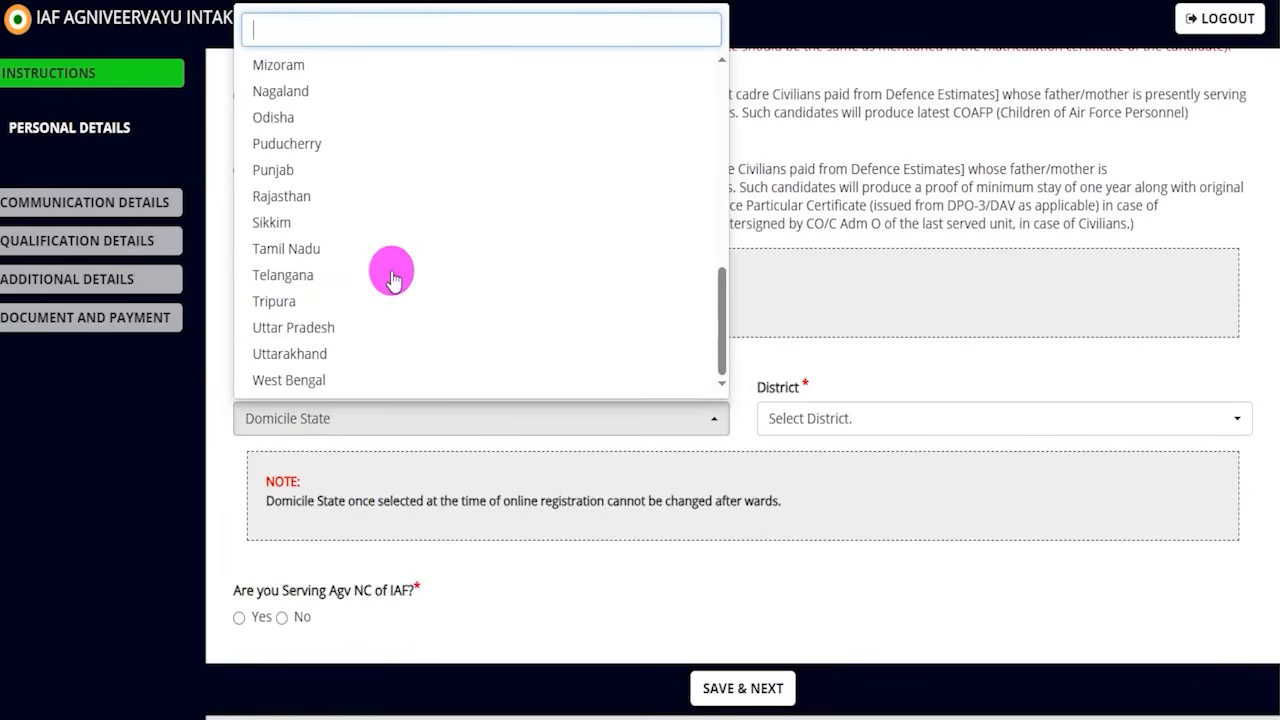
pyautogui.click(300, 327)
pyautogui.click(800, 420)
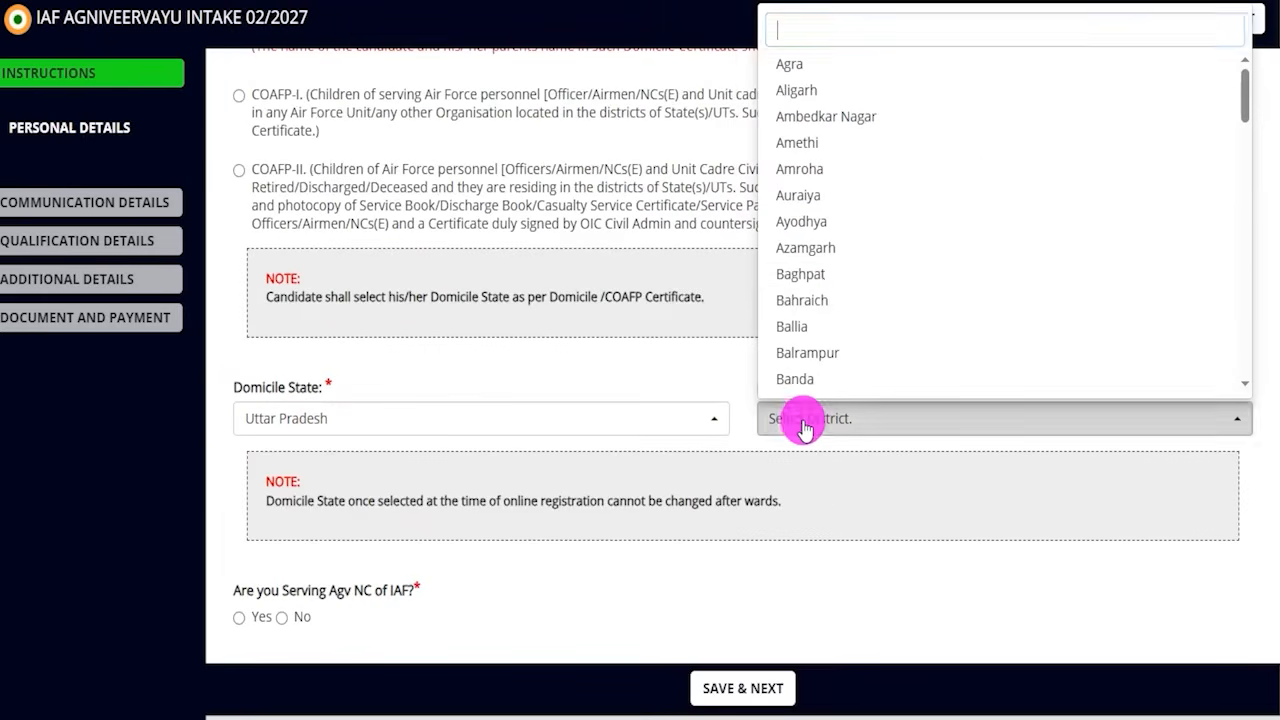
pyautogui.scroll(-15, 826, 275)
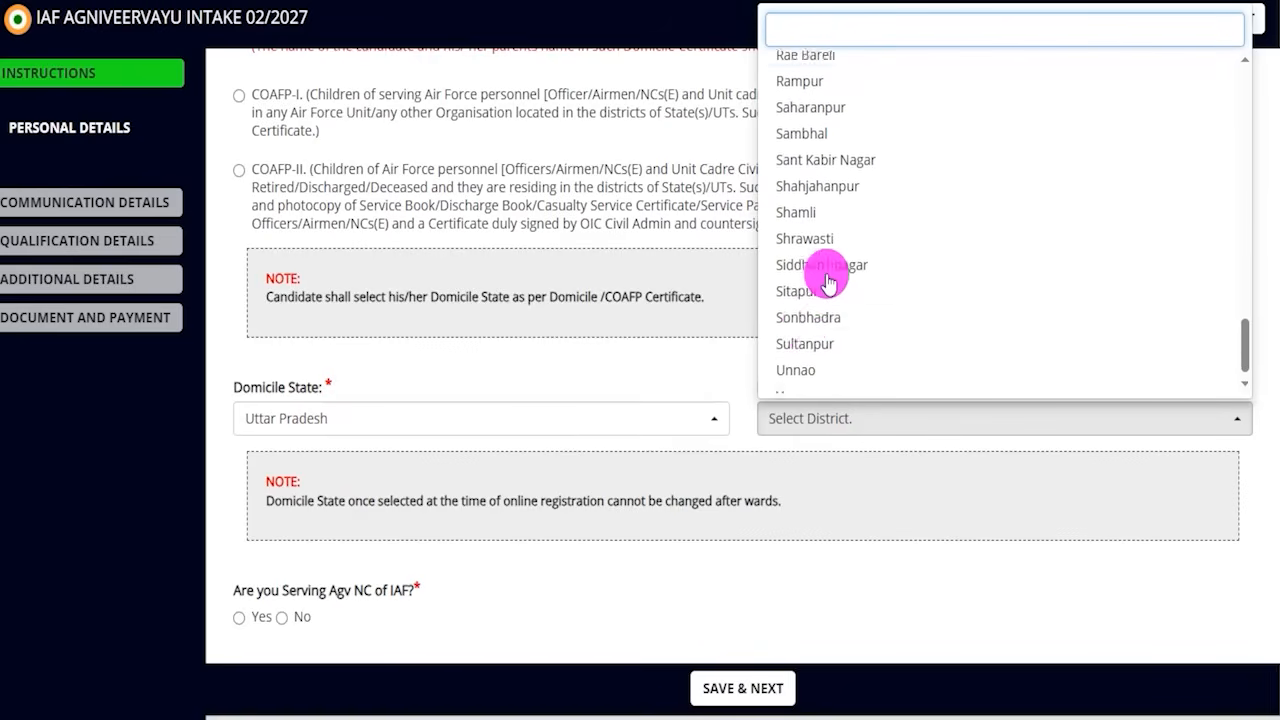
pyautogui.click(808, 277)
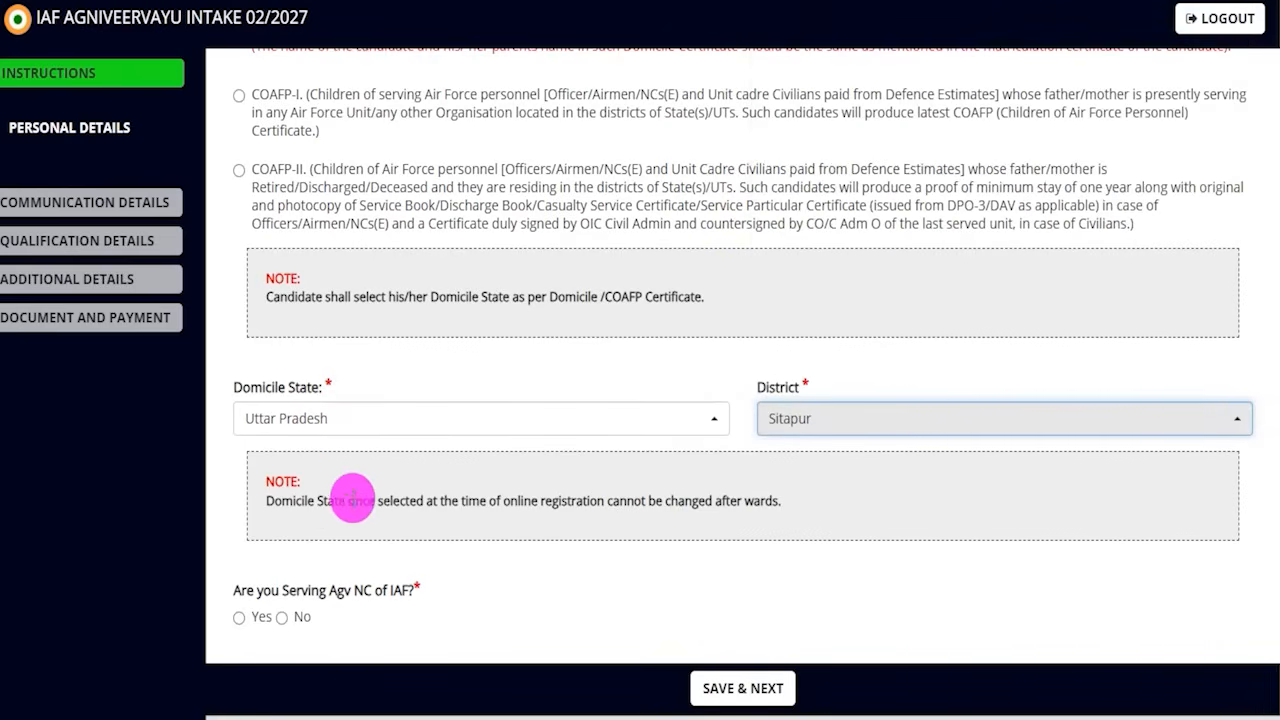
# - Highlight Agv NC in the serving question, show the extra fields for the Yes answer, and answer No
pyautogui.scroll(-1, 390, 515)
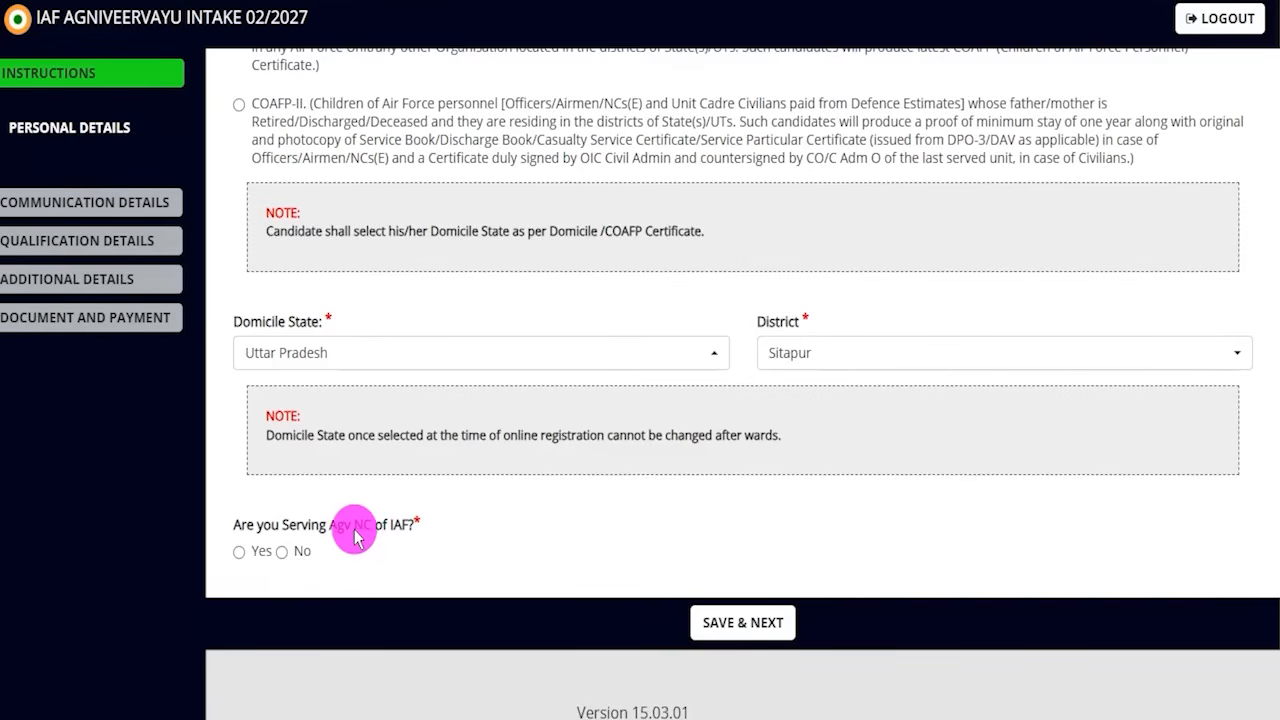
pyautogui.moveTo(330, 526); pyautogui.dragTo(372, 526)
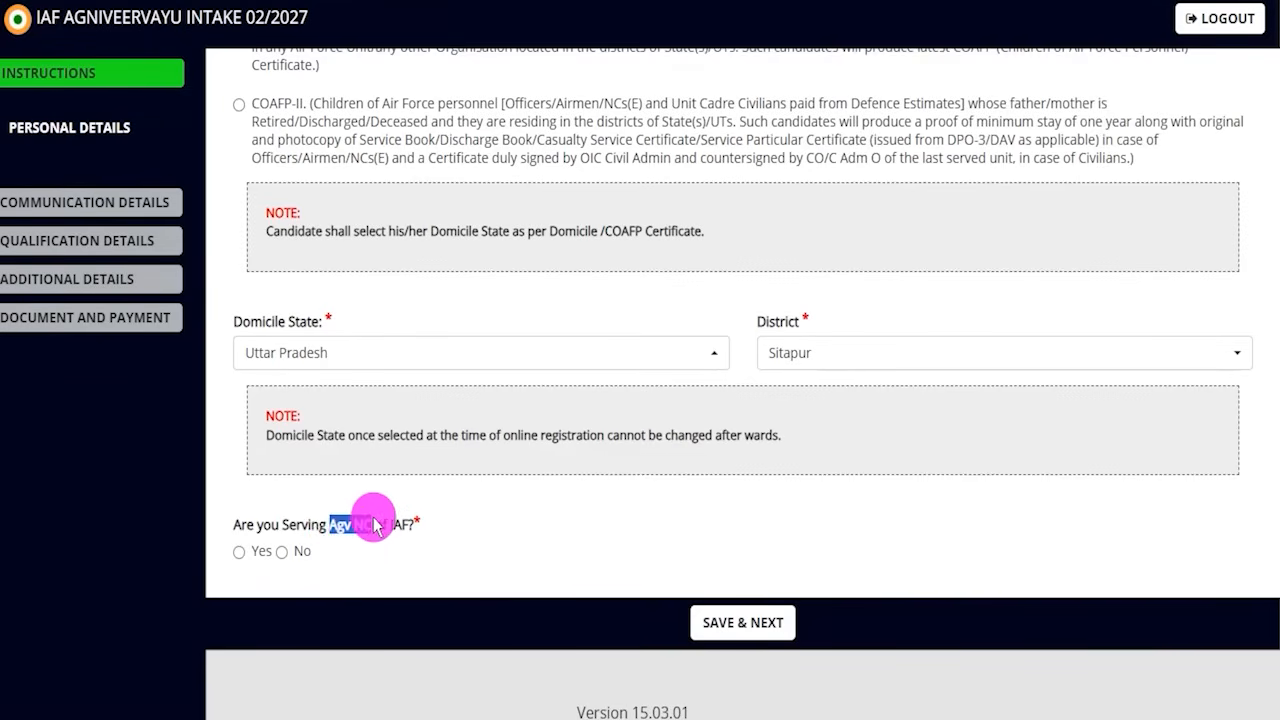
pyautogui.click(240, 552)
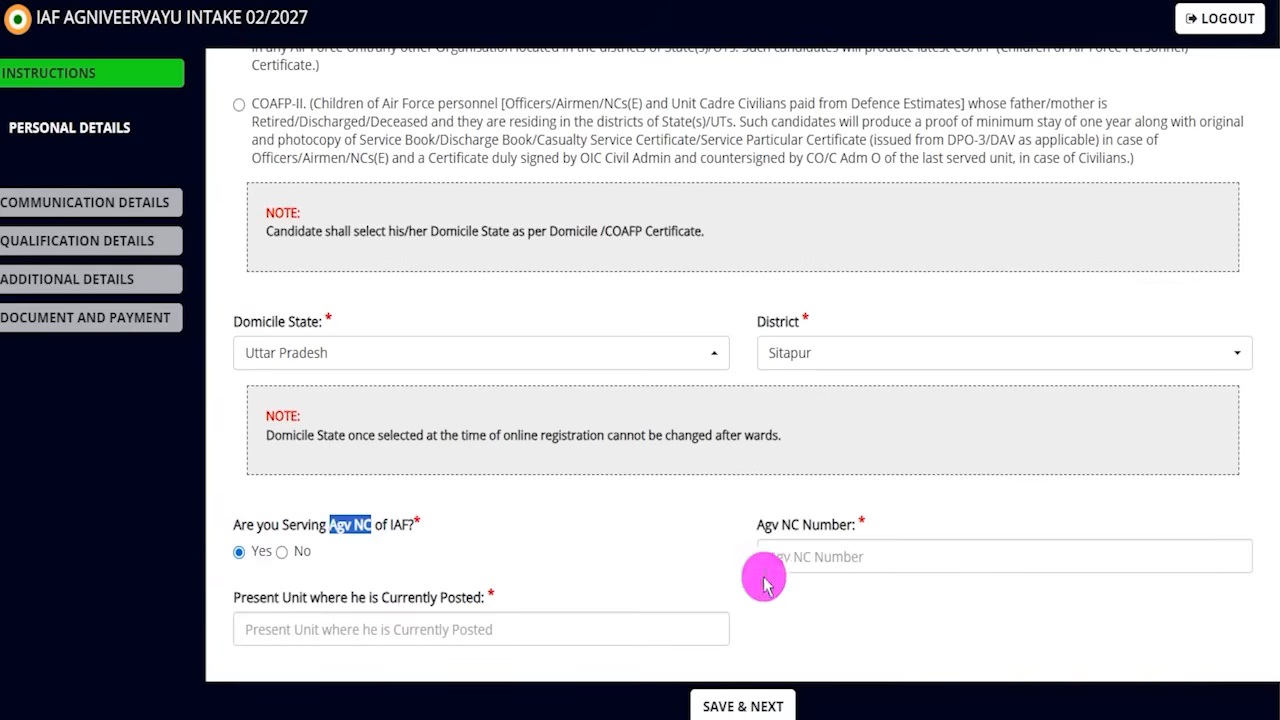
pyautogui.click(812, 556)
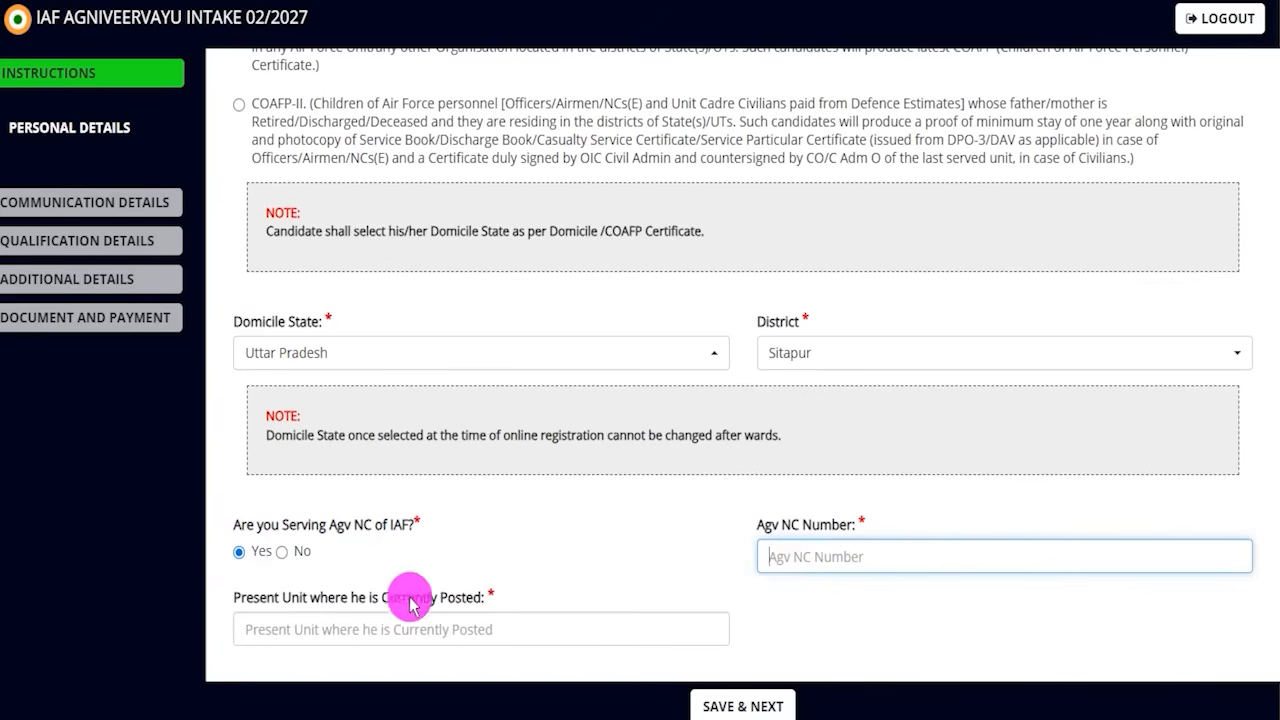
pyautogui.click(328, 622)
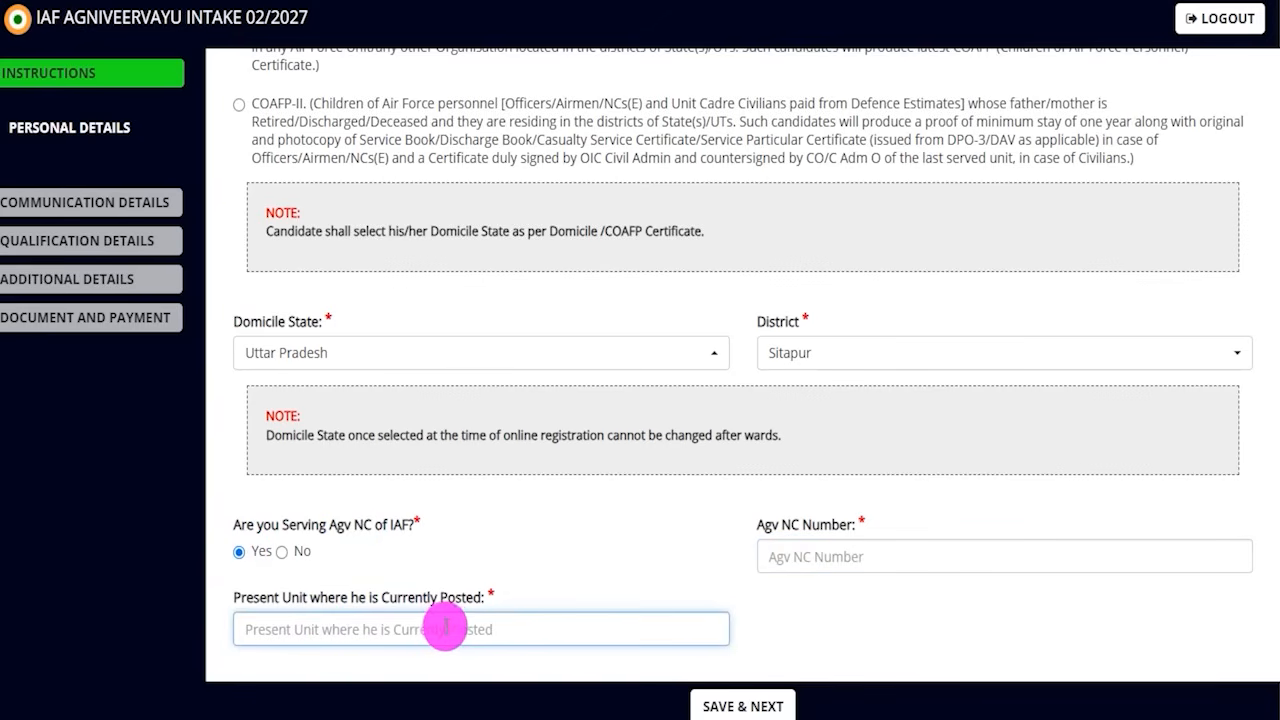
pyautogui.click(281, 552)
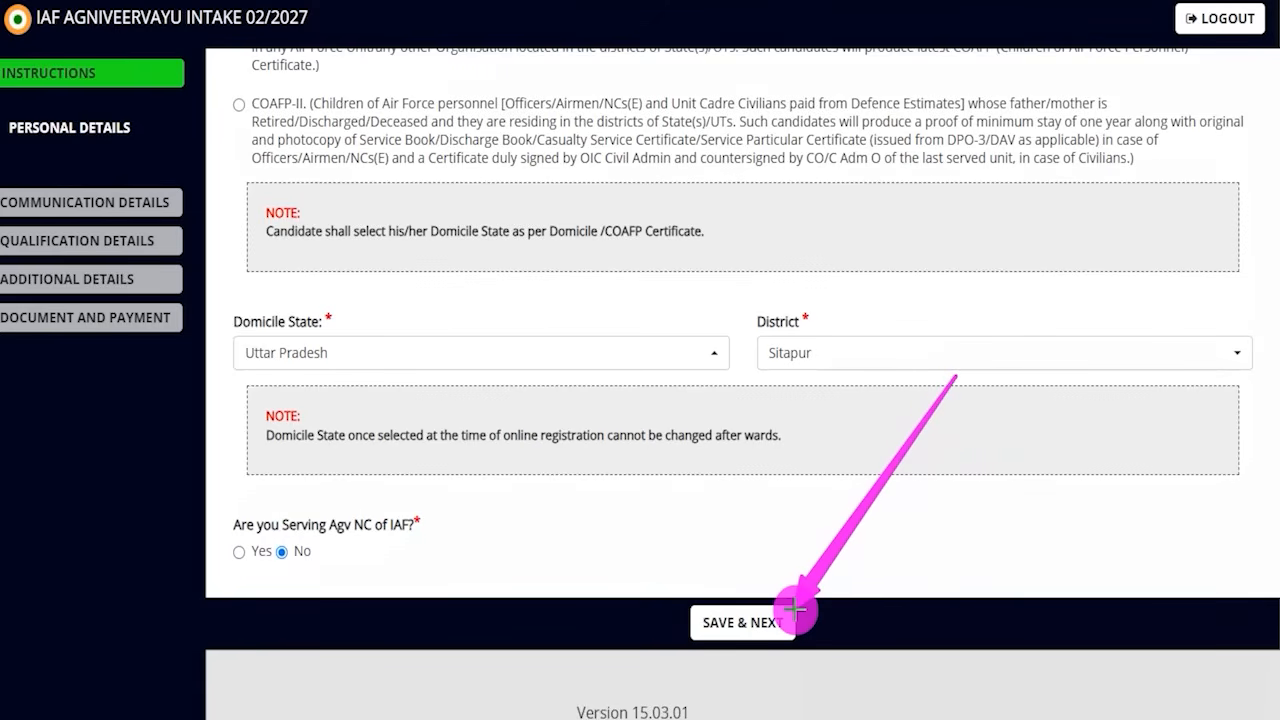
# - Tick the entered values in the verification table, from candidate's name through gender and date of birth to domicile state
pyautogui.scroll(-4, 811, 335)
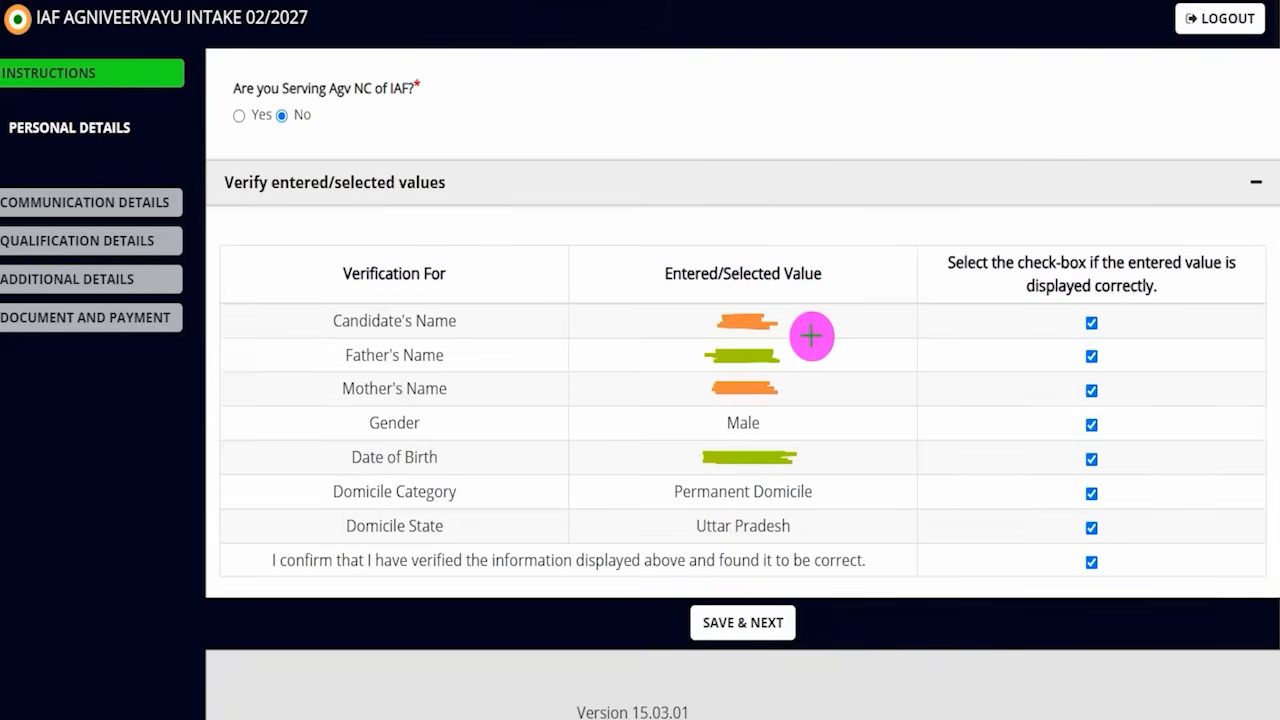
pyautogui.moveTo(811, 335); pyautogui.dragTo(847, 304)
pyautogui.moveTo(822, 362); pyautogui.dragTo(843, 345)
pyautogui.moveTo(817, 397); pyautogui.dragTo(850, 385)
pyautogui.moveTo(840, 434); pyautogui.dragTo(856, 414)
pyautogui.moveTo(840, 478); pyautogui.dragTo(853, 464)
pyautogui.moveTo(855, 513); pyautogui.dragTo(878, 500)
pyautogui.moveTo(853, 543); pyautogui.dragTo(870, 527)
# - Mark the verification checkboxes with ticks, draw an arrow to Save & Next, and save the Personal Details section
pyautogui.moveTo(1108, 330); pyautogui.dragTo(1127, 318)
pyautogui.moveTo(1114, 366); pyautogui.dragTo(1136, 348)
pyautogui.moveTo(1122, 420); pyautogui.dragTo(1139, 410)
pyautogui.moveTo(1136, 466); pyautogui.dragTo(1156, 452)
pyautogui.moveTo(1126, 515); pyautogui.dragTo(1142, 505)
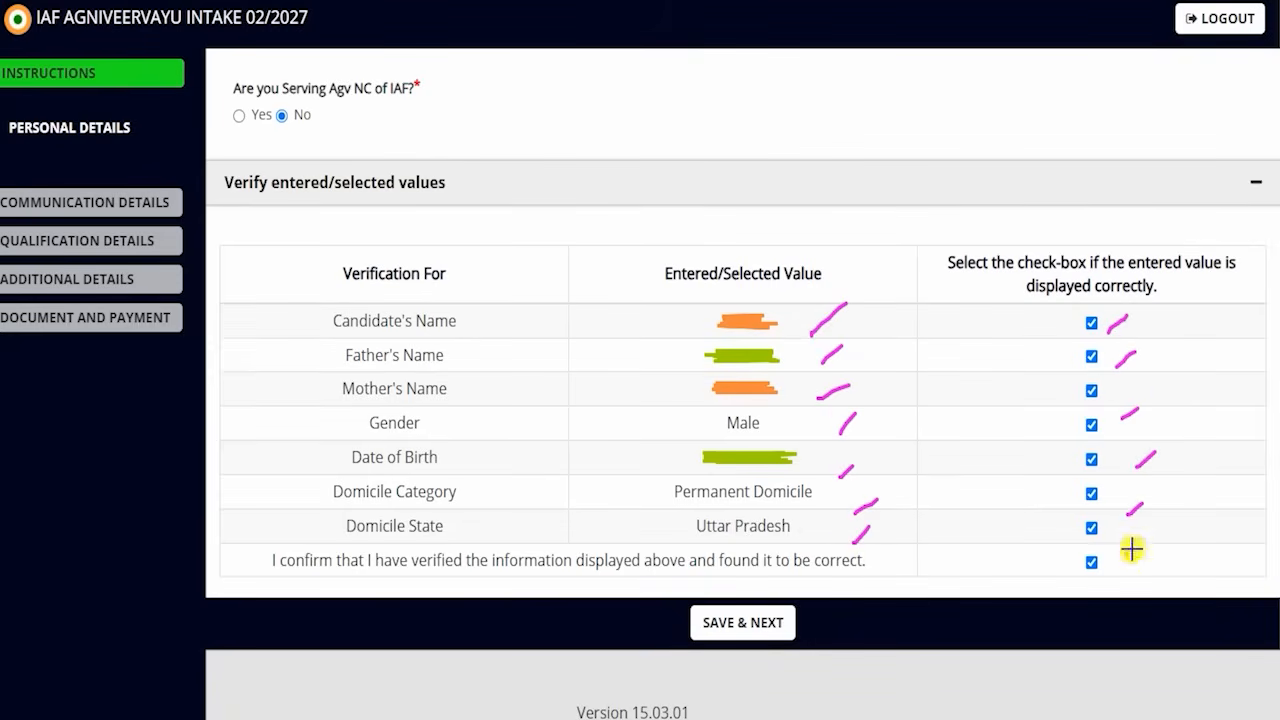
pyautogui.moveTo(1125, 553); pyautogui.dragTo(1149, 537)
pyautogui.moveTo(986, 468); pyautogui.dragTo(803, 600)
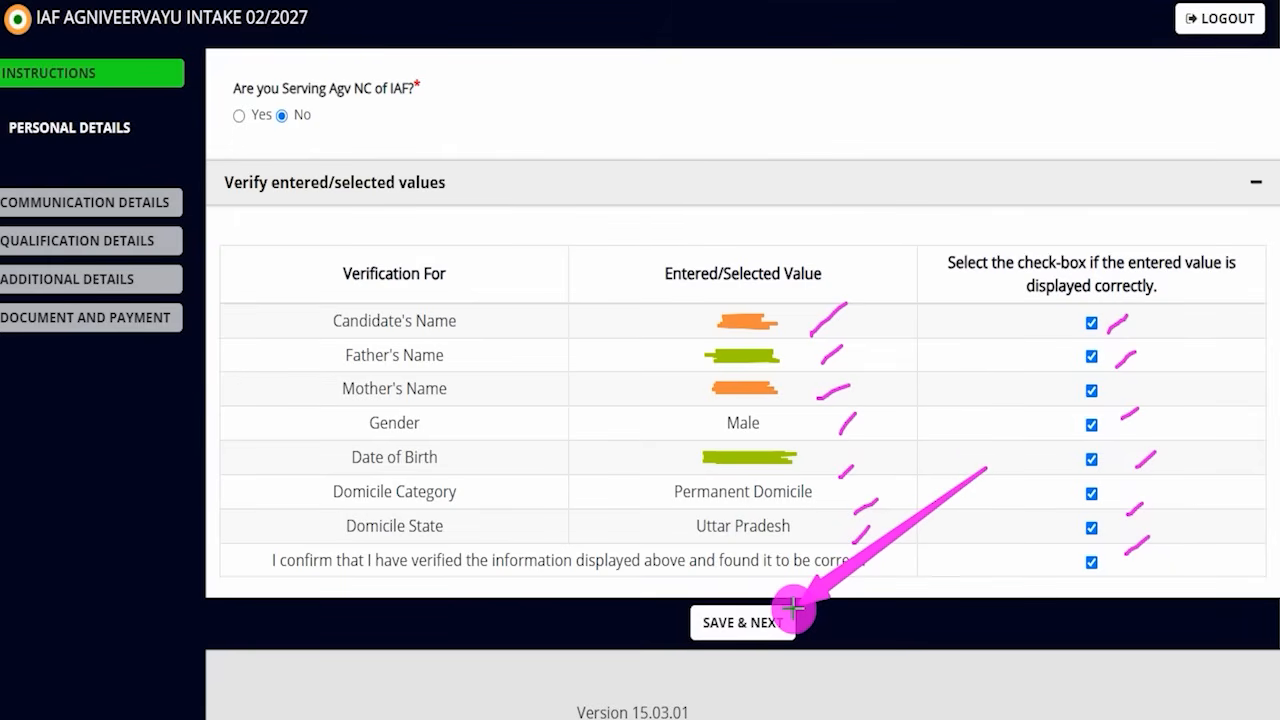
pyautogui.click(766, 605)
# - Tick the Communication Details section and its correspondence address fields from house number to nearest police station, and clear the marks
pyautogui.moveTo(162, 170); pyautogui.dragTo(220, 115)
pyautogui.moveTo(395, 196); pyautogui.dragTo(510, 210)
pyautogui.moveTo(778, 192); pyautogui.dragTo(828, 189)
pyautogui.moveTo(310, 266); pyautogui.dragTo(395, 262)
pyautogui.moveTo(358, 341); pyautogui.dragTo(425, 340)
pyautogui.moveTo(385, 394); pyautogui.dragTo(499, 396)
pyautogui.moveTo(440, 440); pyautogui.dragTo(472, 439)
pyautogui.moveTo(450, 487); pyautogui.dragTo(478, 487)
pyautogui.moveTo(808, 456); pyautogui.dragTo(914, 455)
pyautogui.press('Escape')
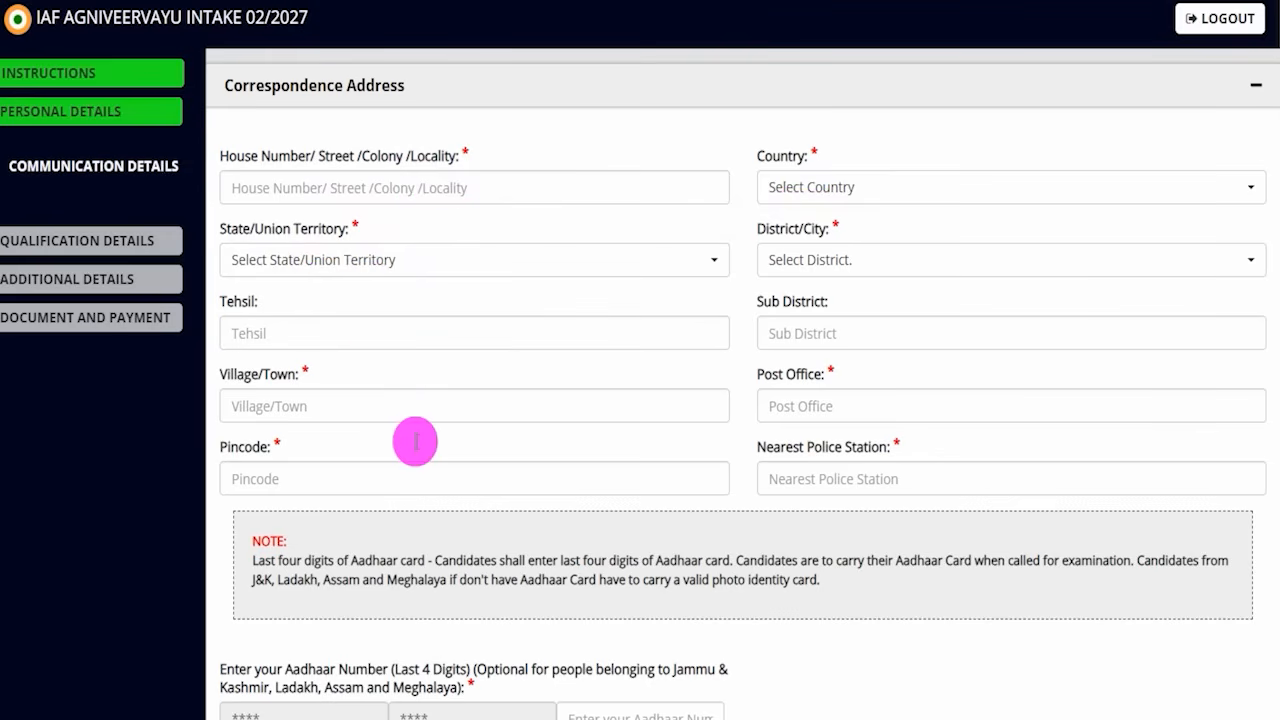
# - Draw ticks at the Aadhaar last-four-digits field and the Permanent Address heading
pyautogui.scroll(-3, 415, 441)
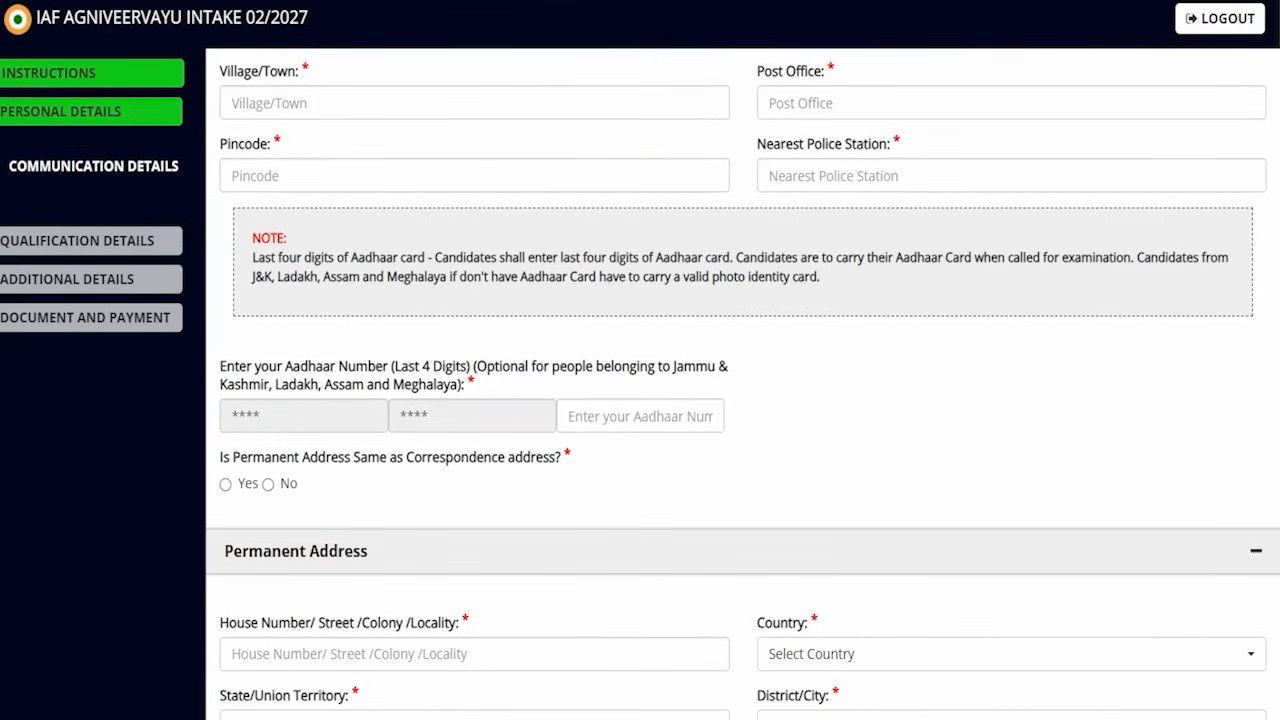
pyautogui.moveTo(643, 412); pyautogui.dragTo(697, 347)
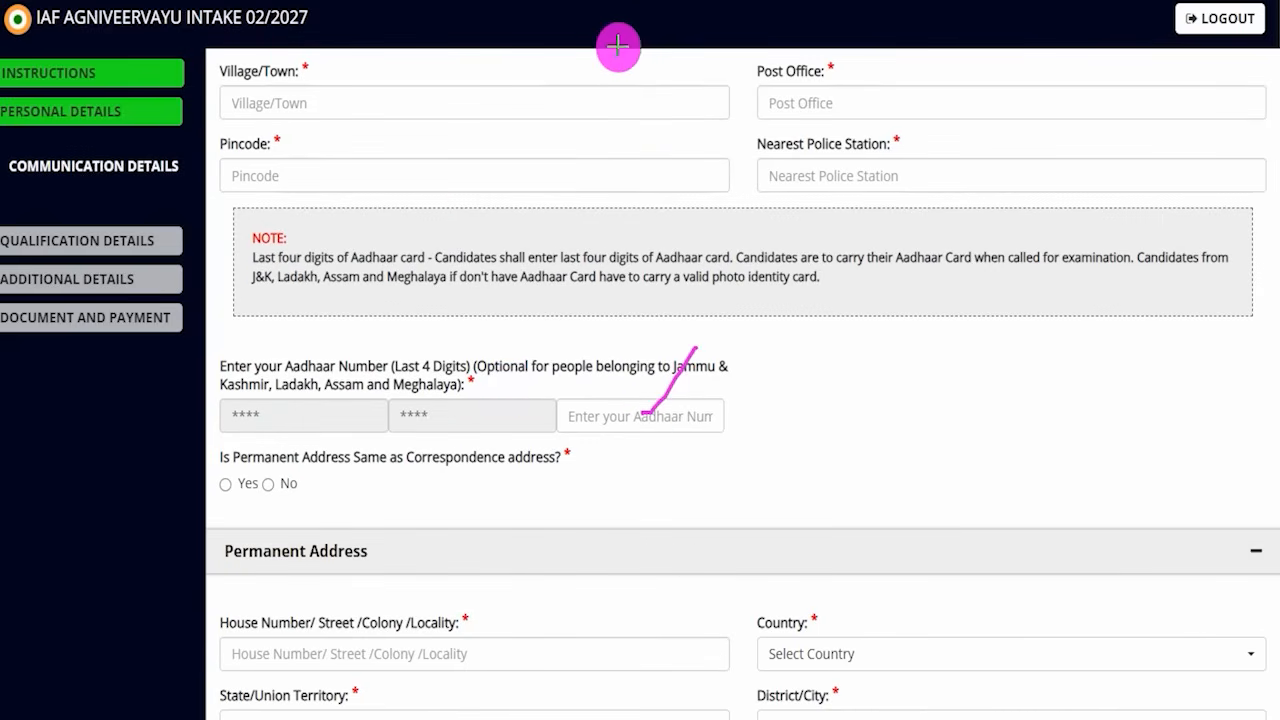
pyautogui.moveTo(388, 550); pyautogui.dragTo(466, 477)
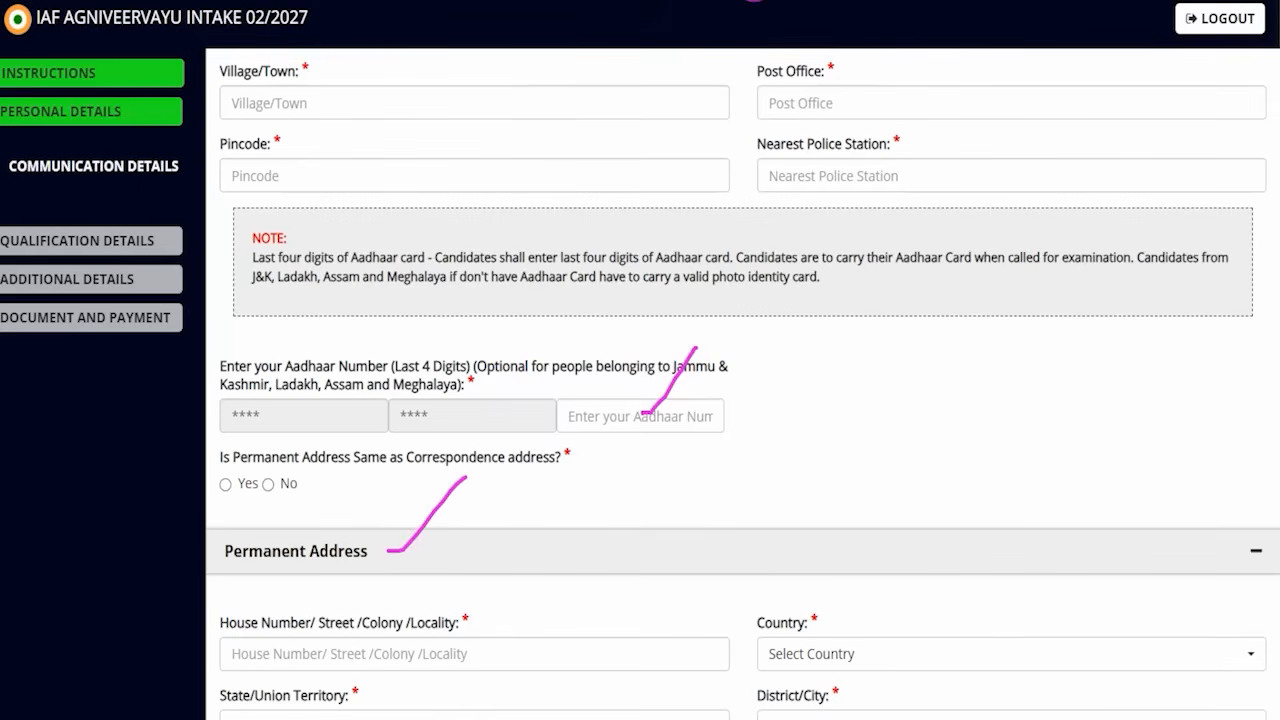
# - Examine the permanent address fields and their state list, and compare them with the Correspondence Address section
pyautogui.scroll(-3, 478, 588)
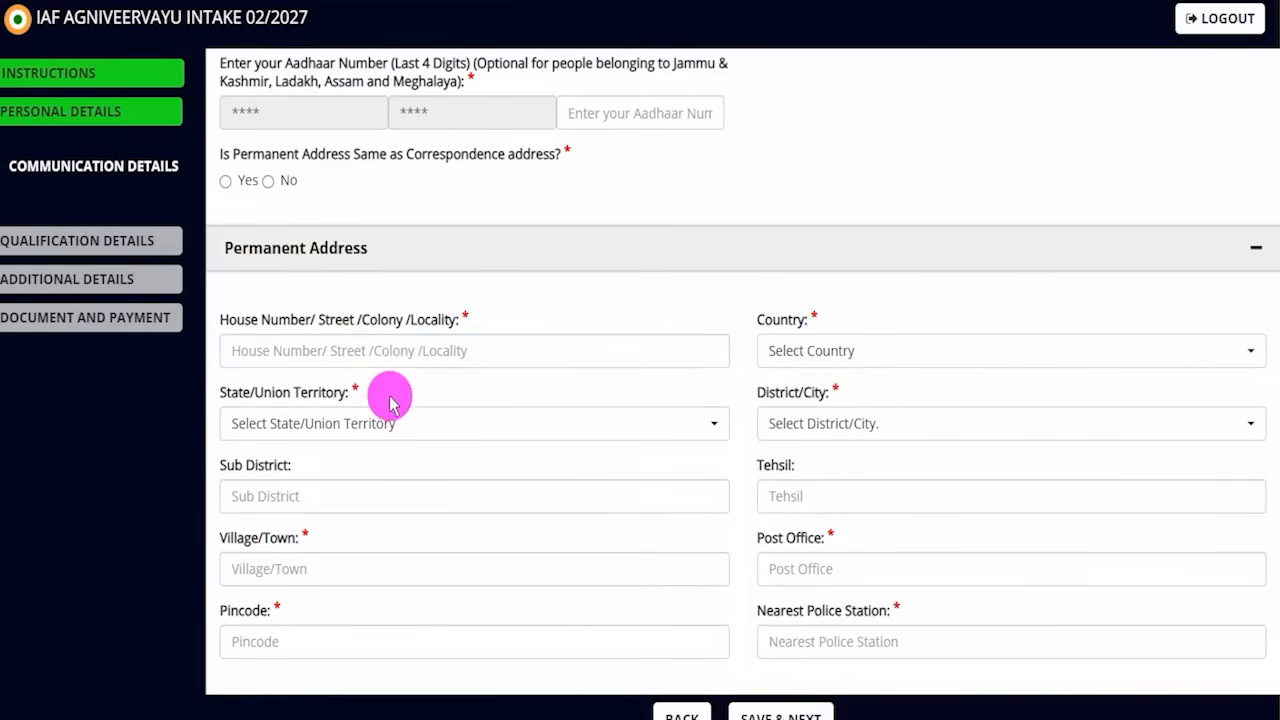
pyautogui.click(400, 350)
pyautogui.click(846, 423)
pyautogui.click(376, 437)
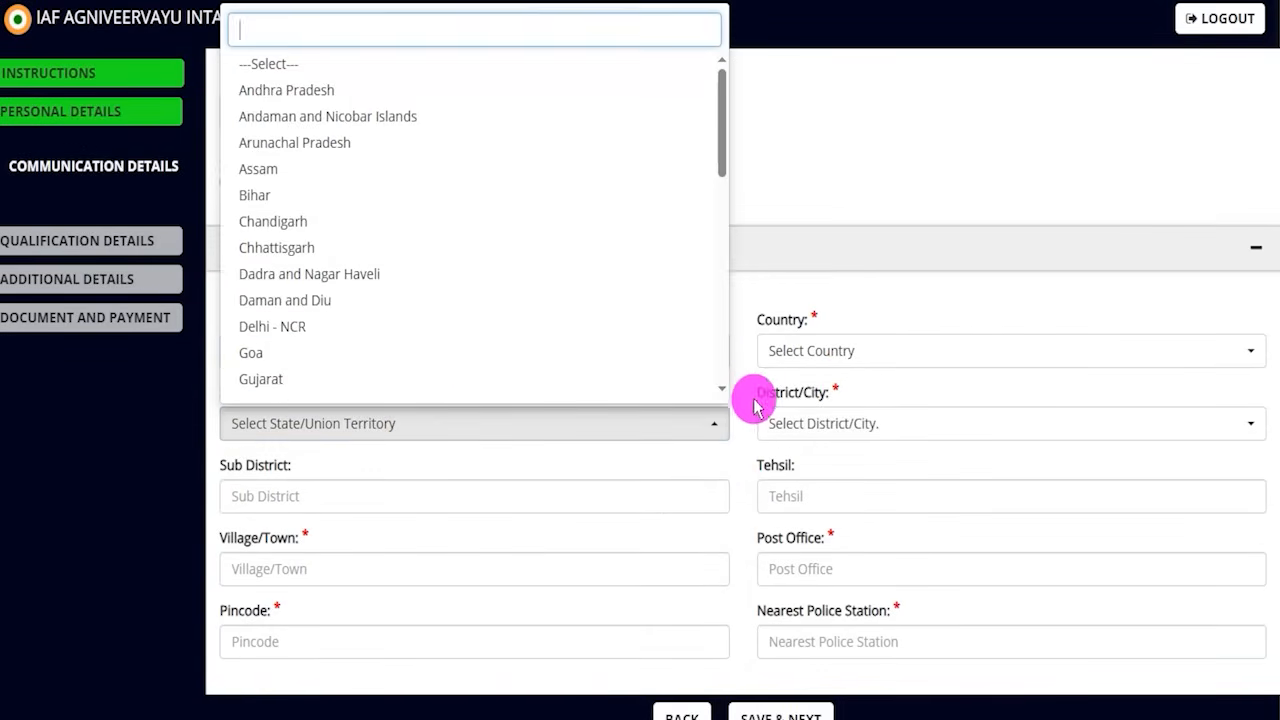
pyautogui.click(783, 357)
pyautogui.click(803, 293)
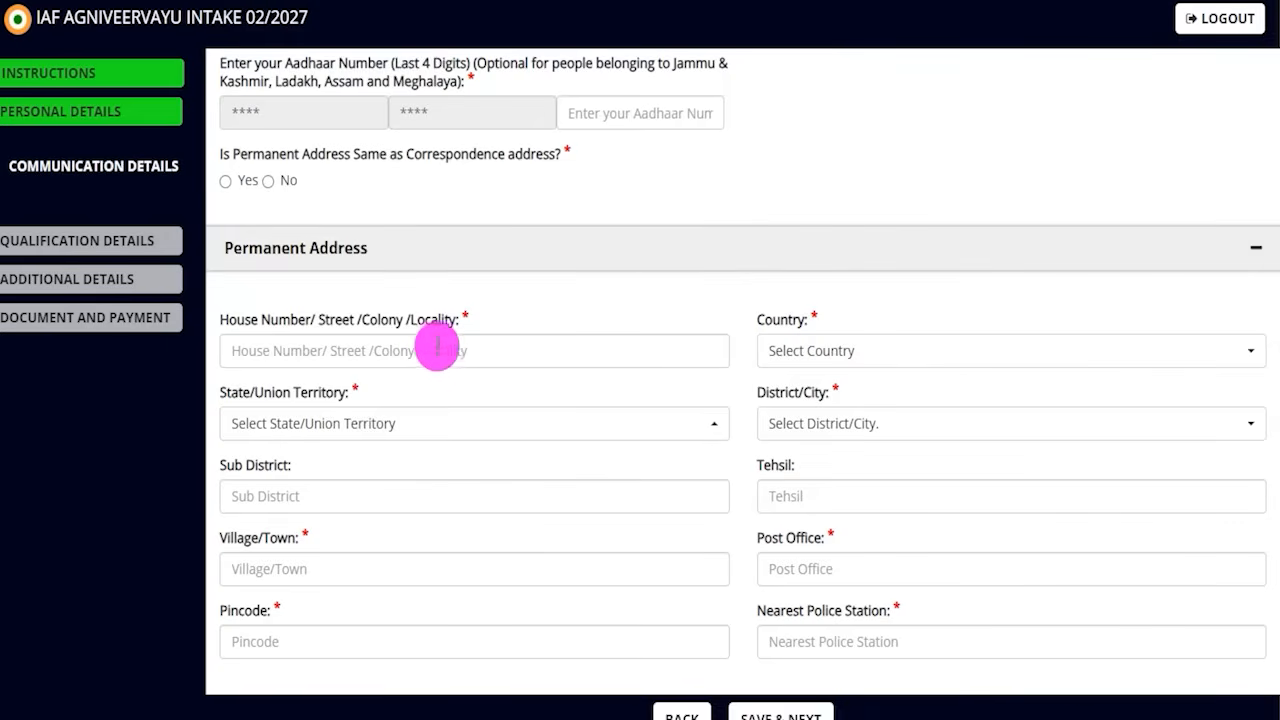
pyautogui.scroll(7, 434, 343)
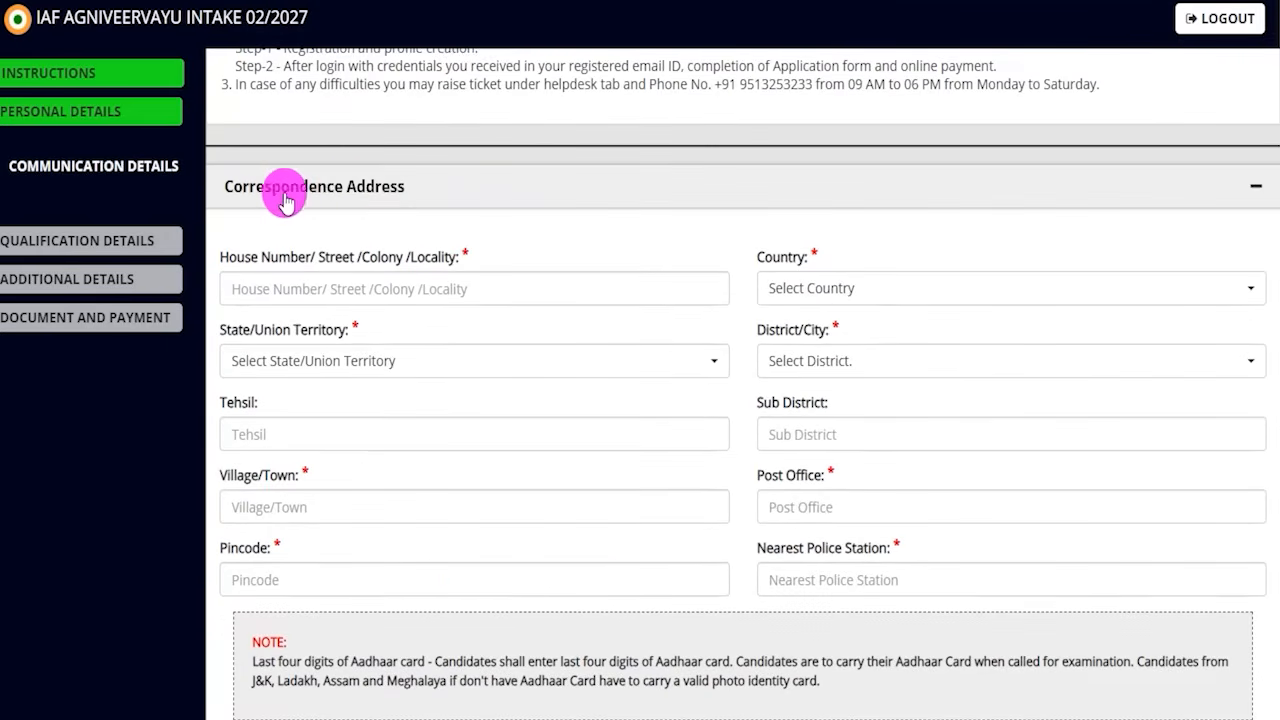
pyautogui.scroll(-5, 280, 194)
pyautogui.scroll(-2, 229, 534)
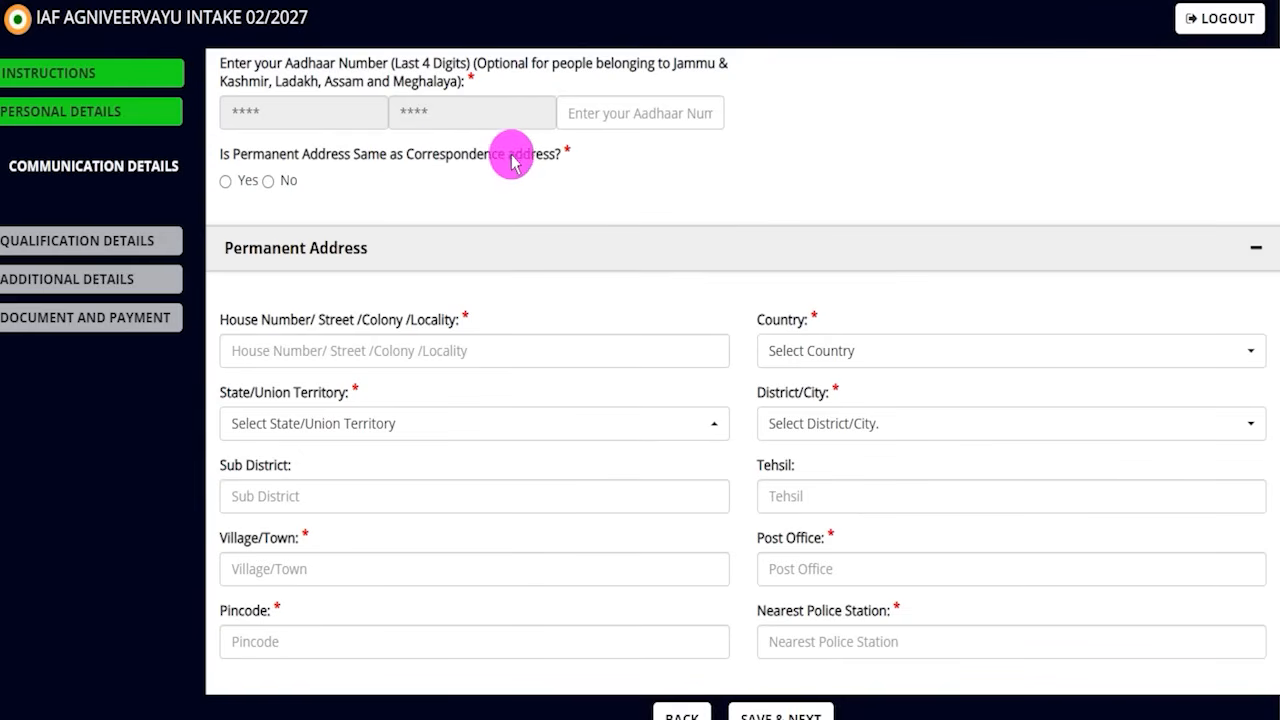
# - Answer Yes to the permanent address being the same as the correspondence address, and review both address sections
pyautogui.click(225, 182)
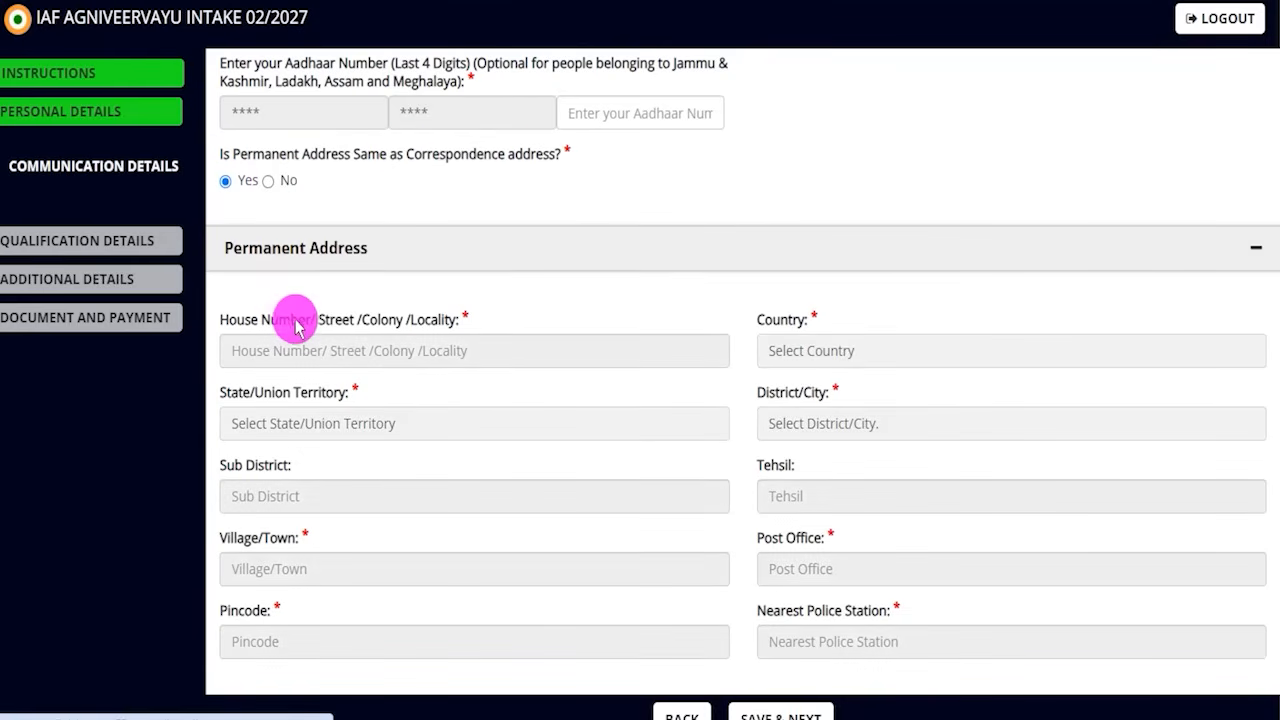
pyautogui.scroll(6, 295, 327)
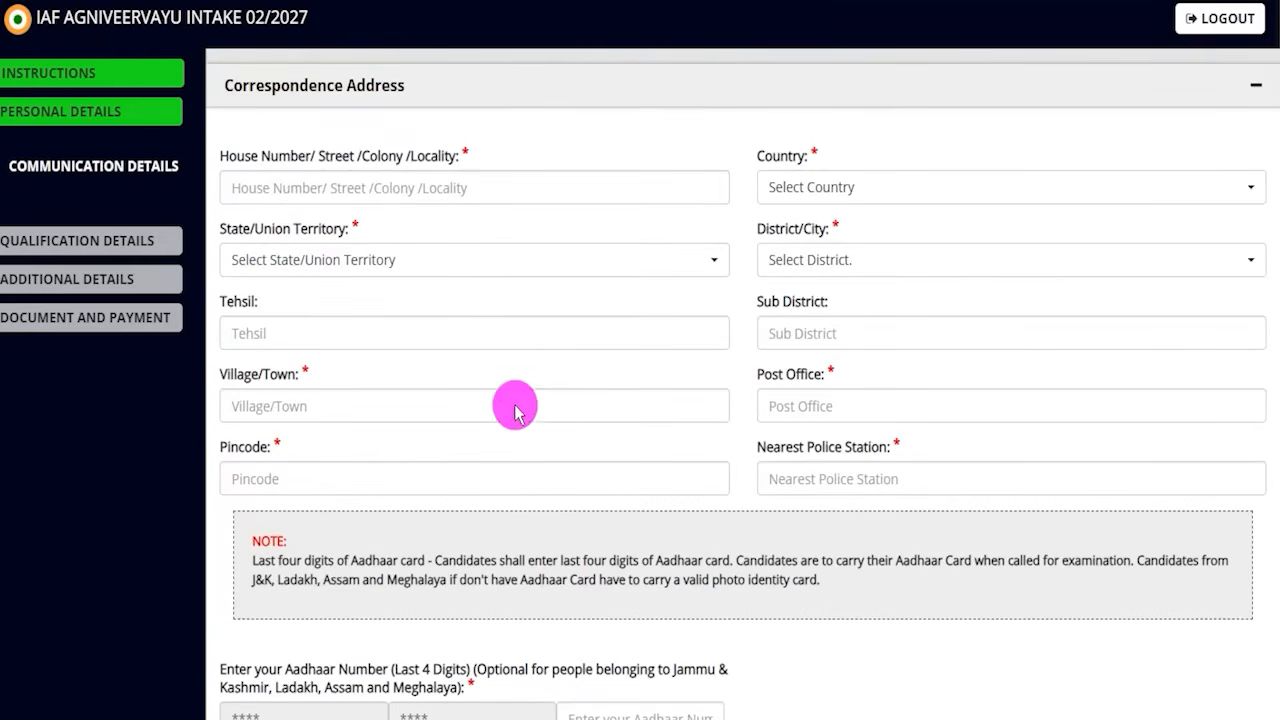
pyautogui.scroll(-6, 558, 375)
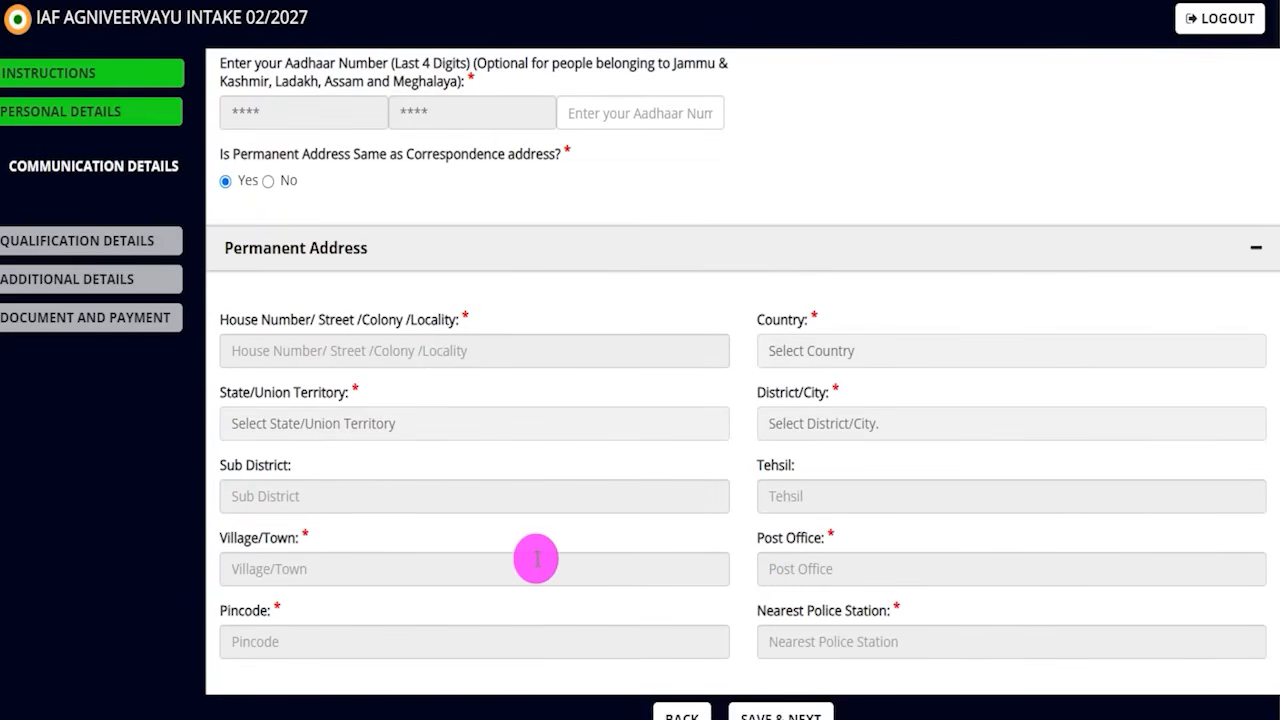
# - Draw an arrow to Save & Next and save the Communication Details section to continue to Qualification Details
pyautogui.scroll(-1, 536, 560)
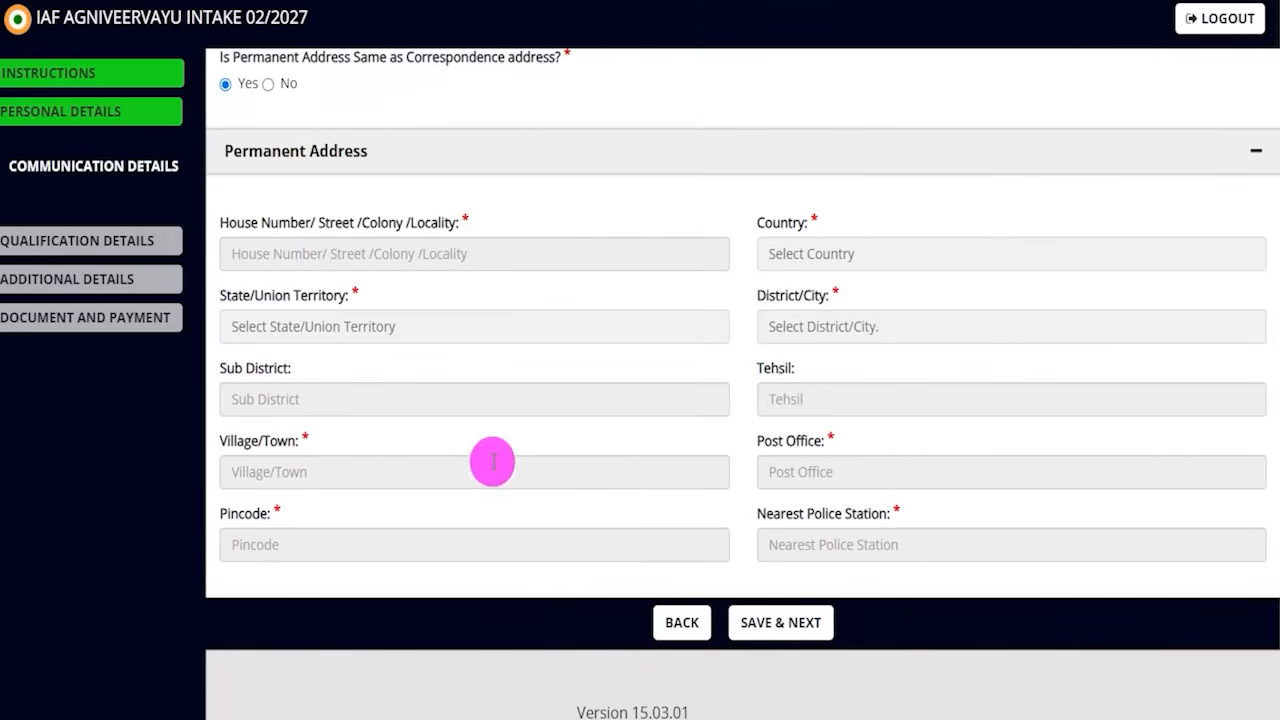
pyautogui.moveTo(957, 412); pyautogui.dragTo(836, 598)
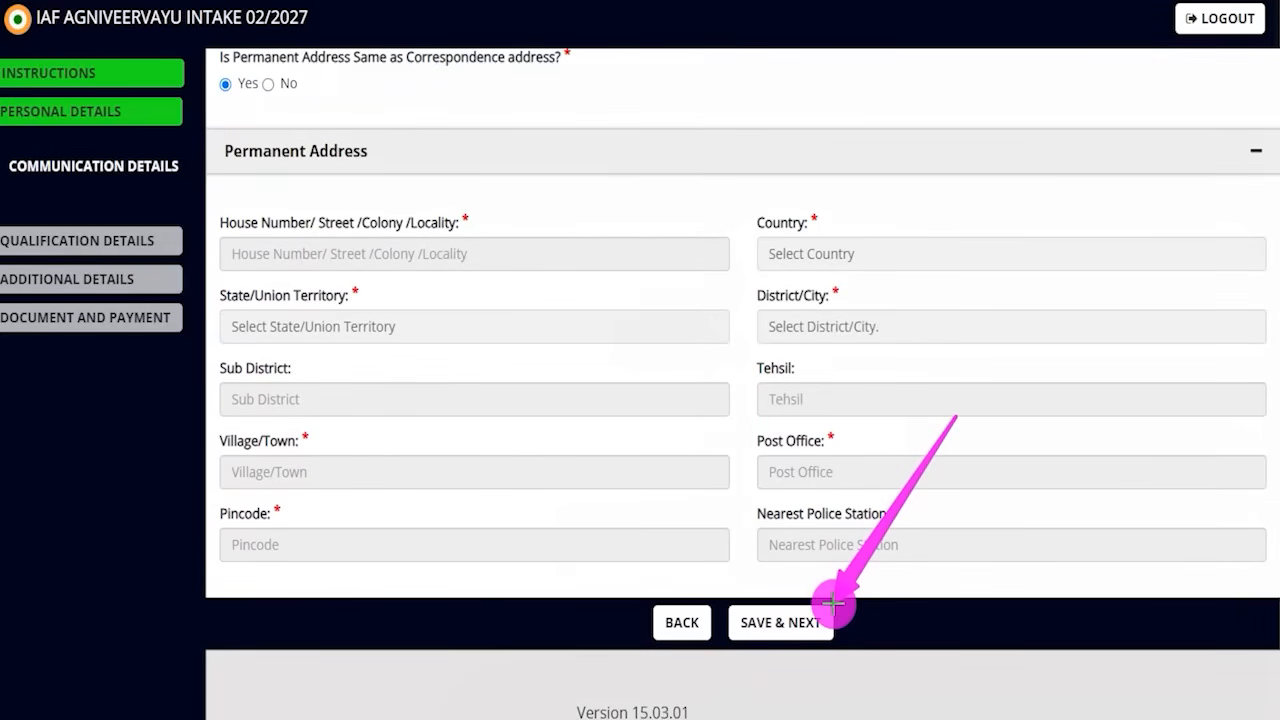
pyautogui.click(831, 606)
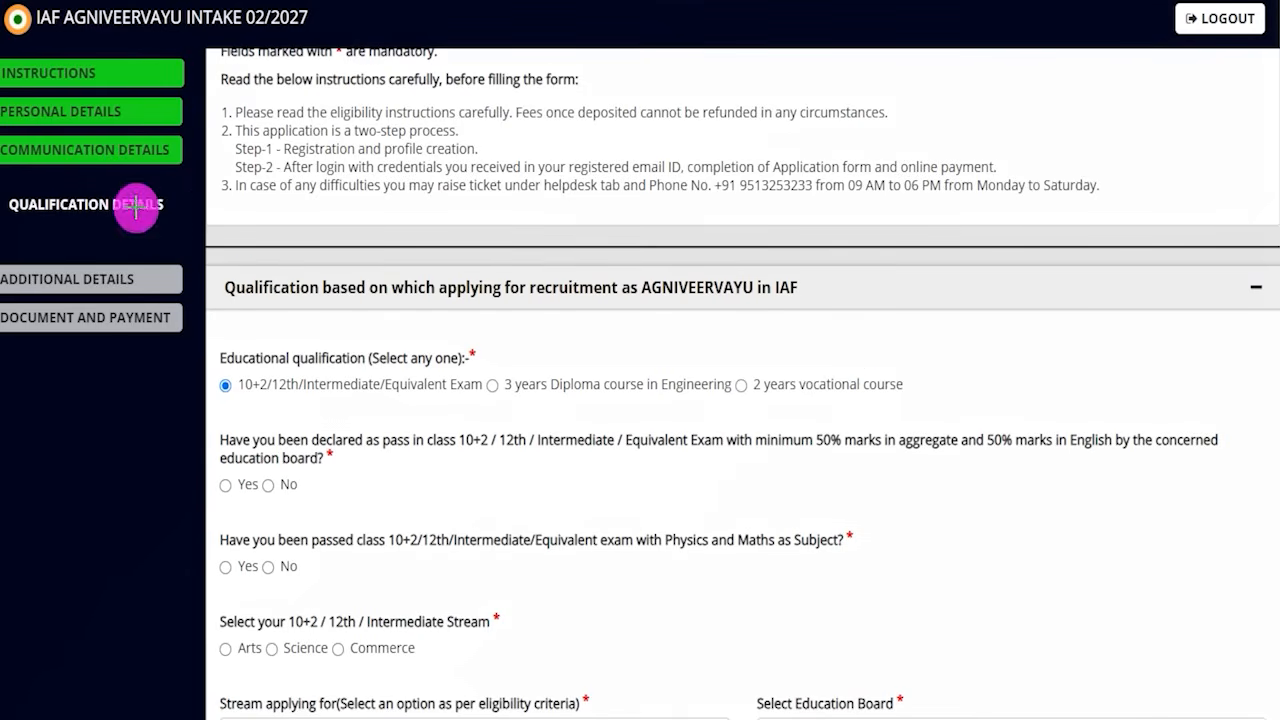
# - Tick the Qualification Details headings and compare the diploma and vocational questions, ending on 10+2/12th/Intermediate/Equivalent Exam as the educational qualification
pyautogui.moveTo(172, 207); pyautogui.dragTo(270, 145)
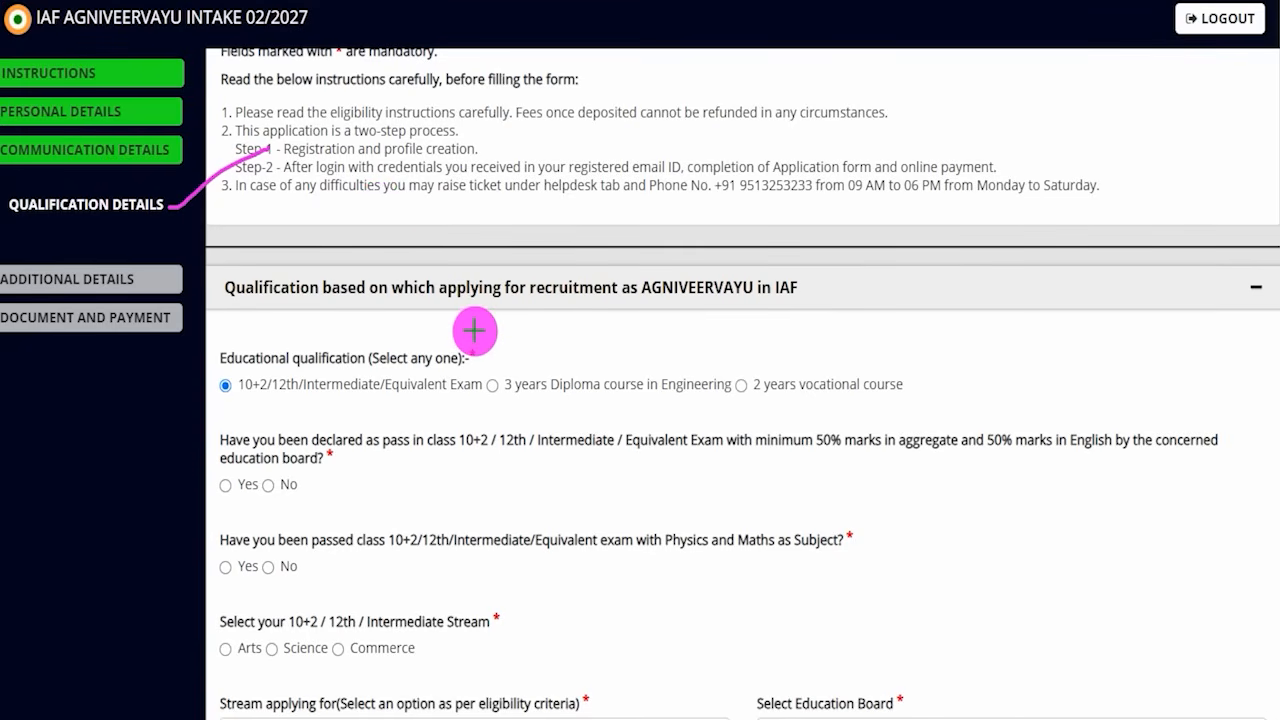
pyautogui.moveTo(474, 330); pyautogui.dragTo(510, 285)
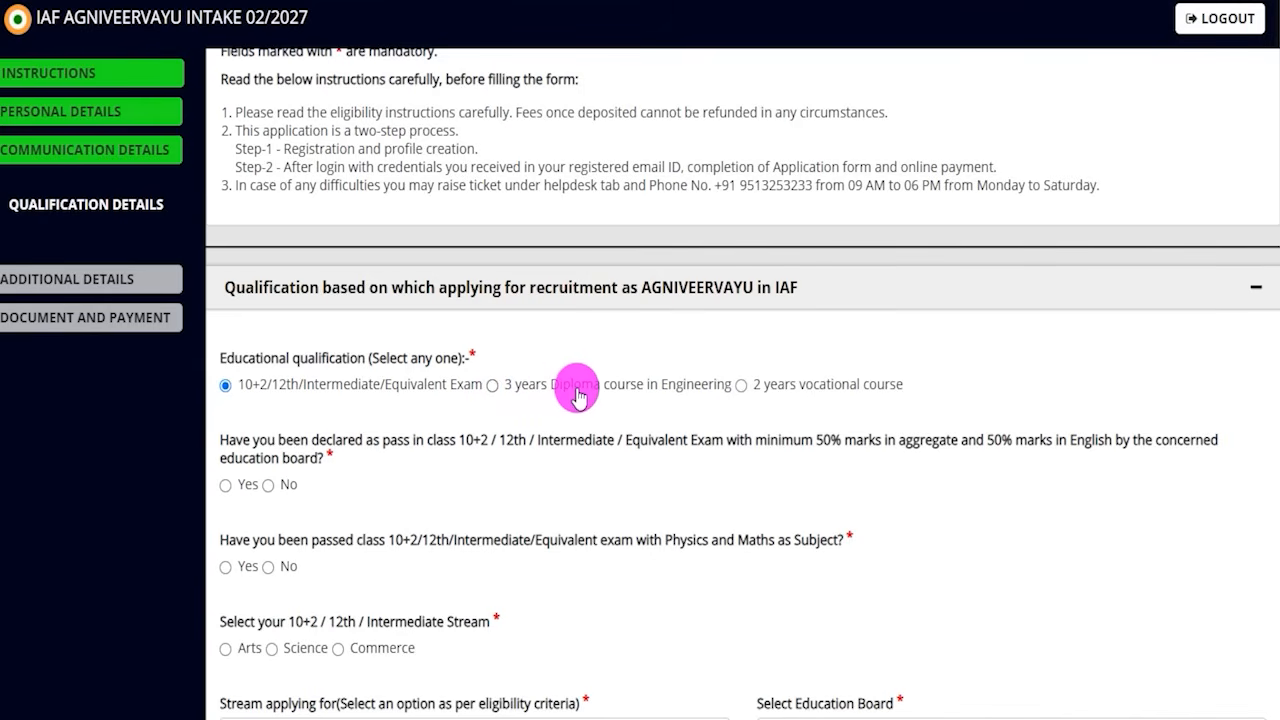
pyautogui.click(493, 386)
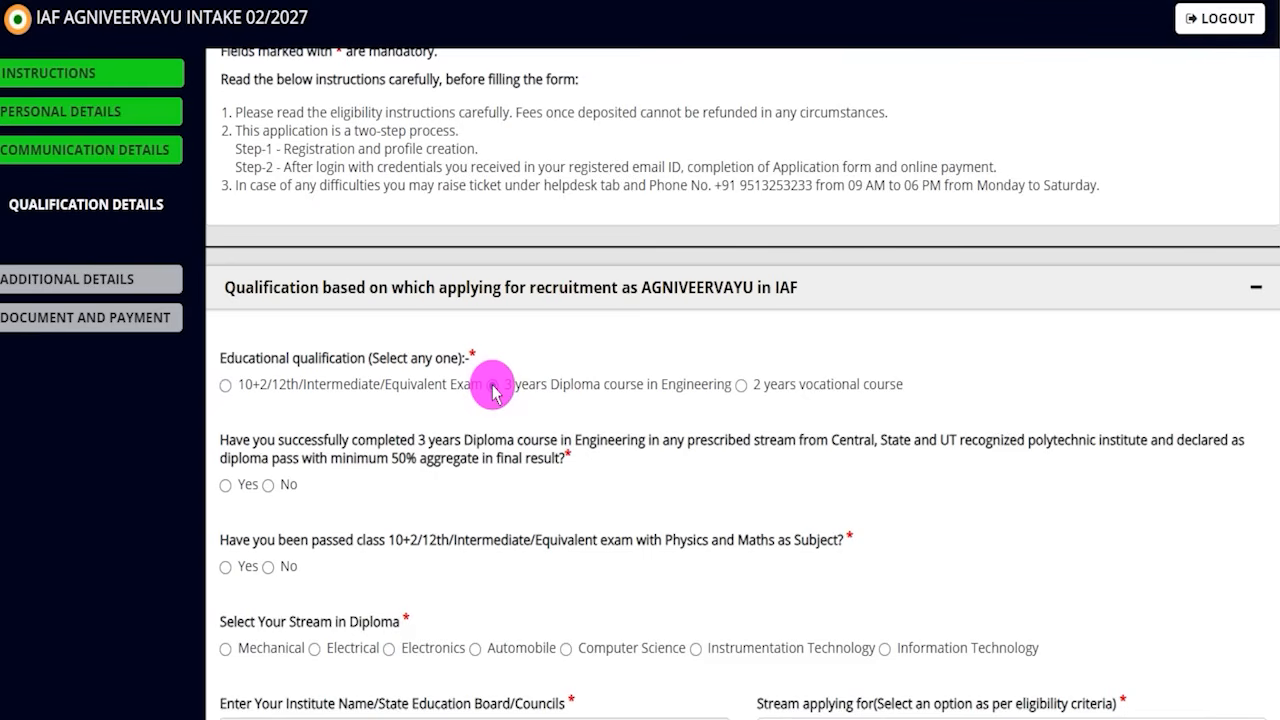
pyautogui.click(741, 386)
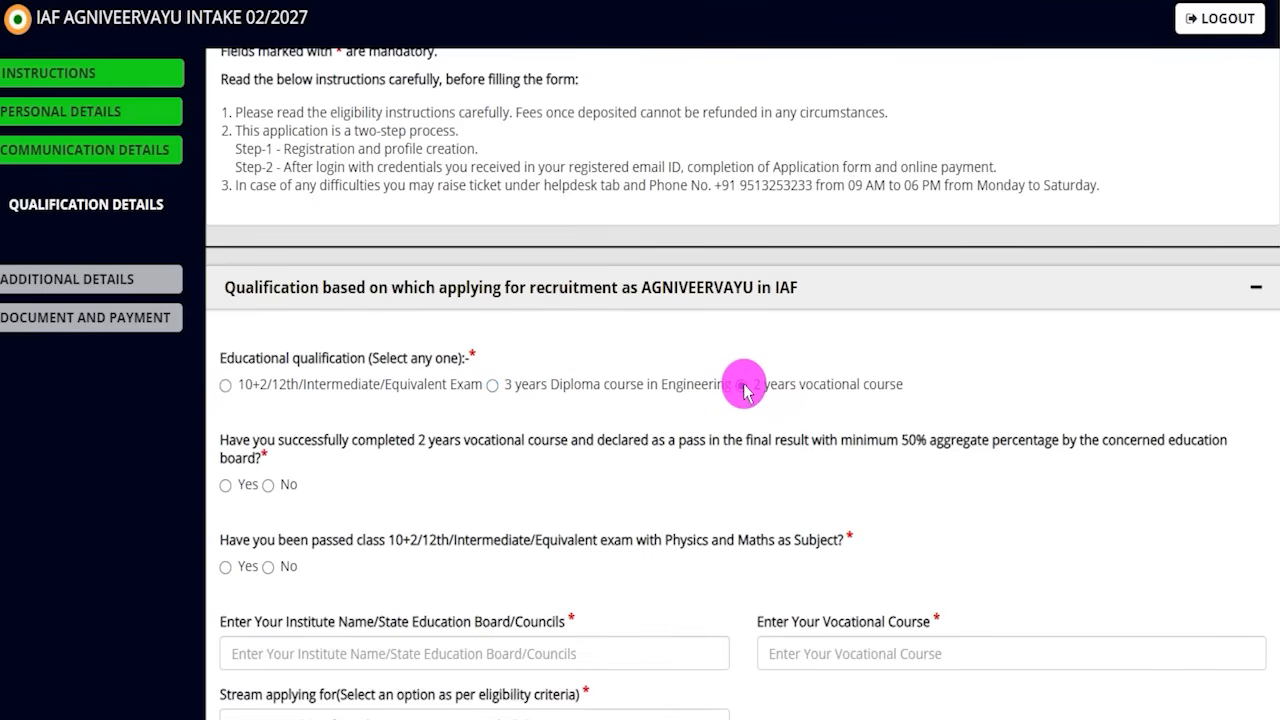
pyautogui.click(225, 386)
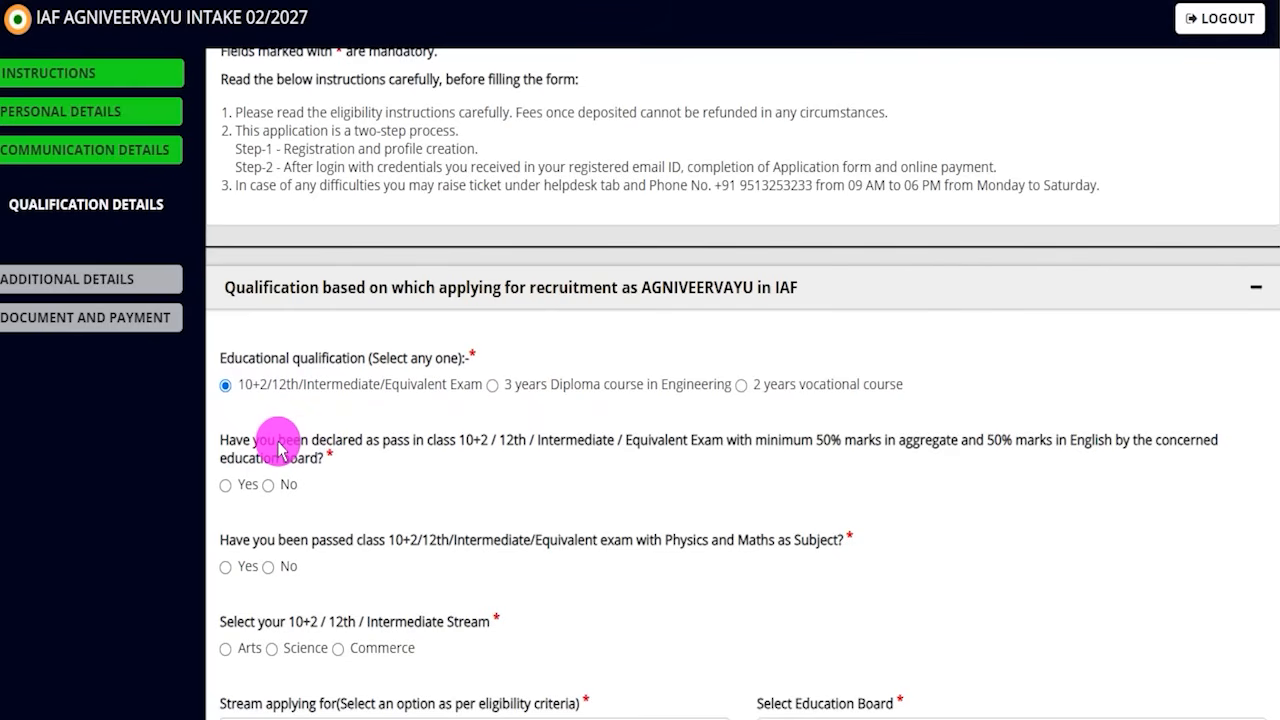
# - Answer Yes to passing class 12th with minimum 50% marks and Yes to having Physics and Maths as subjects
pyautogui.moveTo(268, 443); pyautogui.dragTo(900, 445)
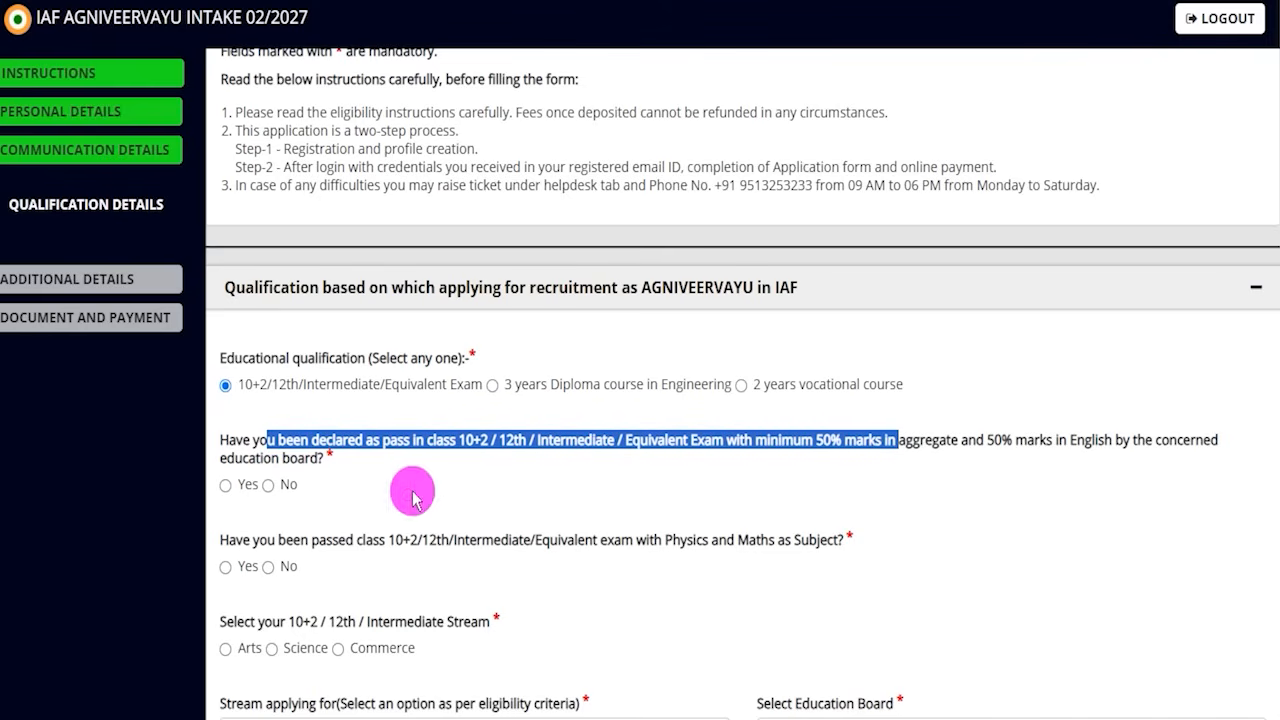
pyautogui.click(226, 487)
pyautogui.scroll(-1, 340, 468)
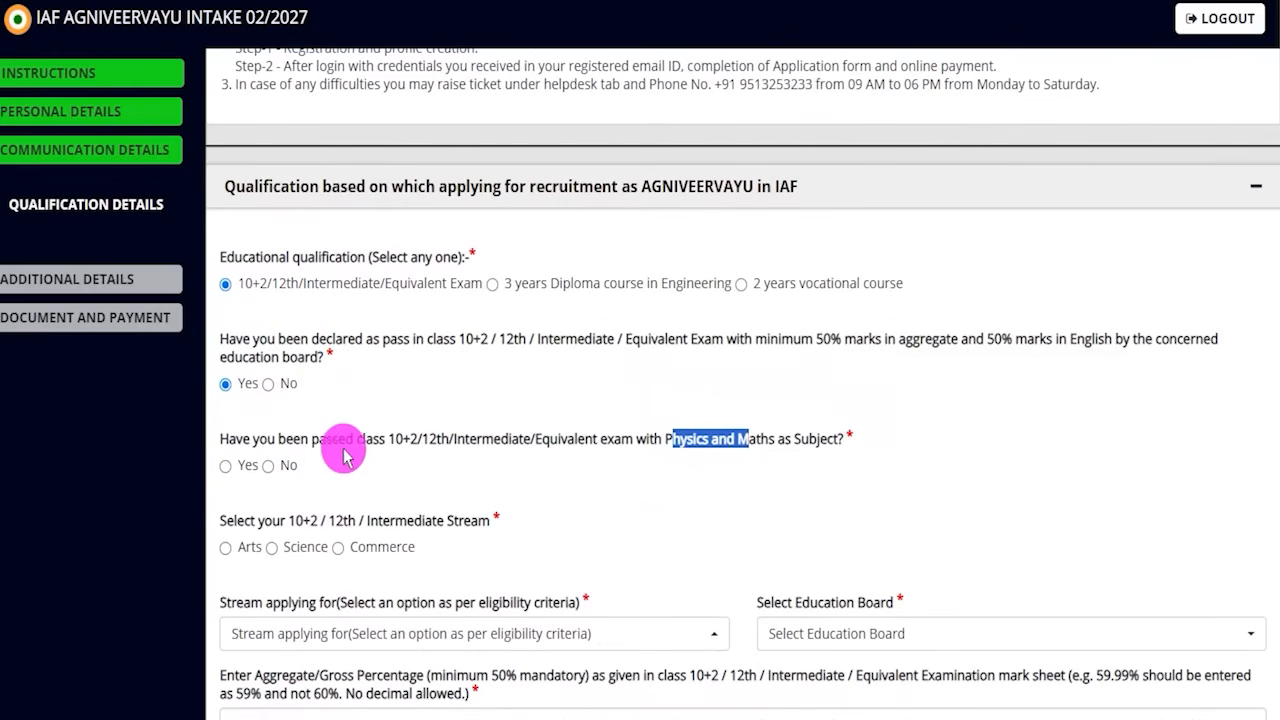
pyautogui.click(245, 470)
pyautogui.click(266, 466)
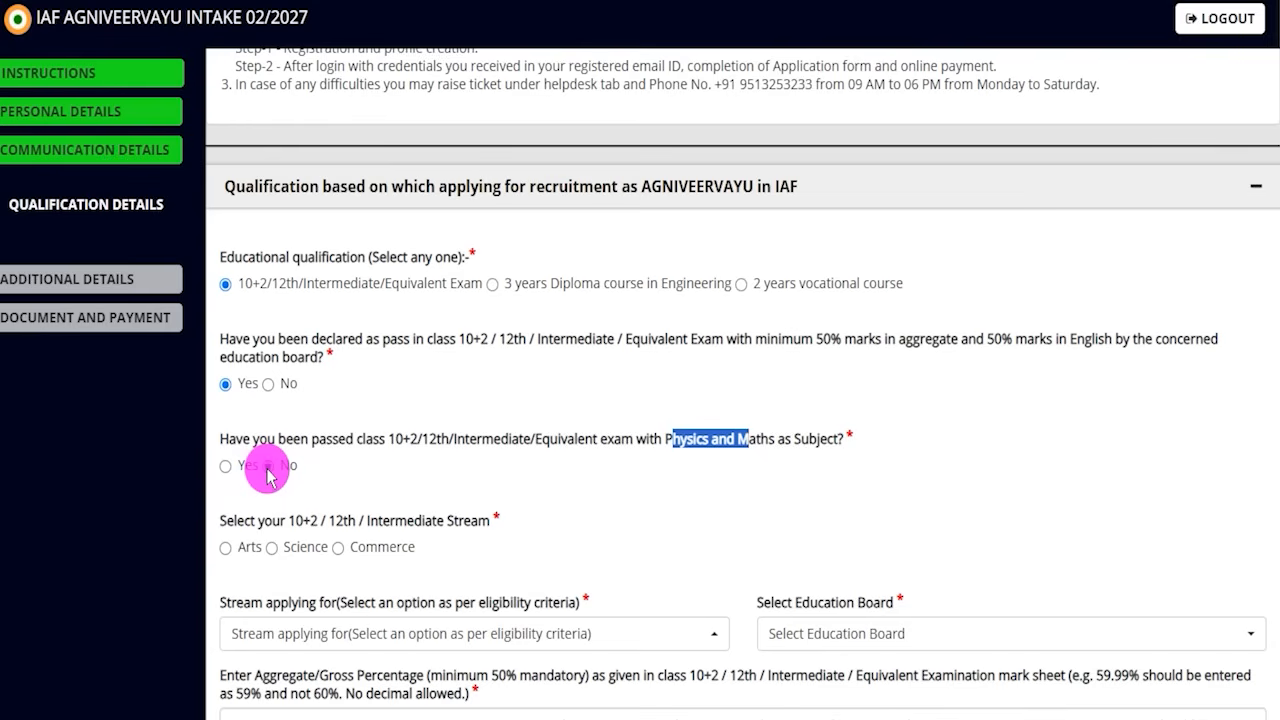
pyautogui.click(225, 468)
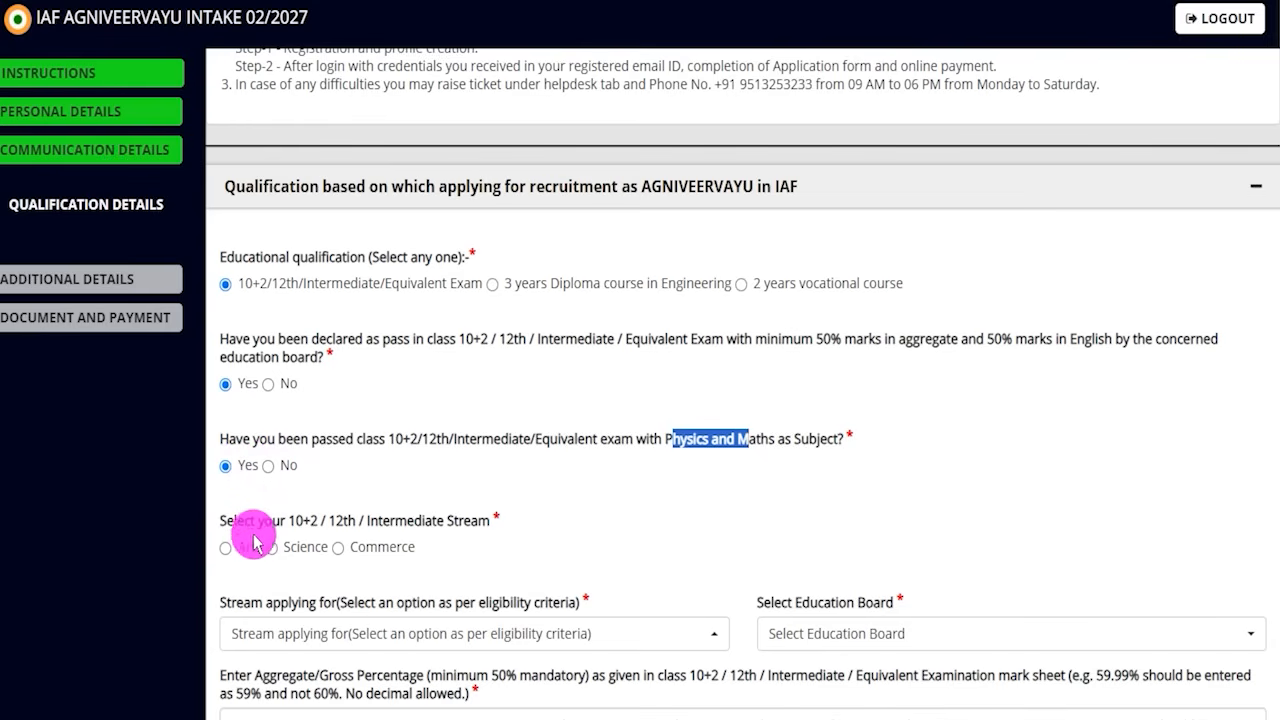
# - Choose Science as the 10+2 / 12th / Intermediate stream and Science Subjects as the stream applying for
pyautogui.moveTo(238, 521); pyautogui.dragTo(436, 517)
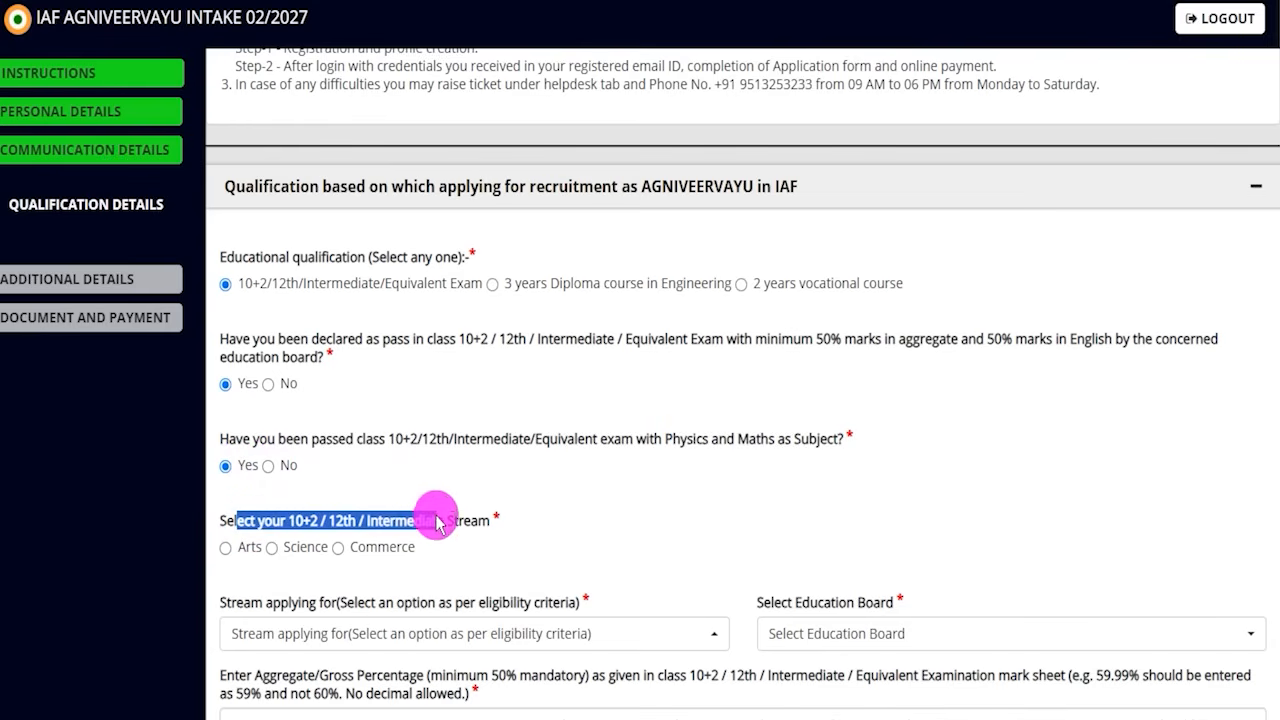
pyautogui.scroll(-3, 446, 423)
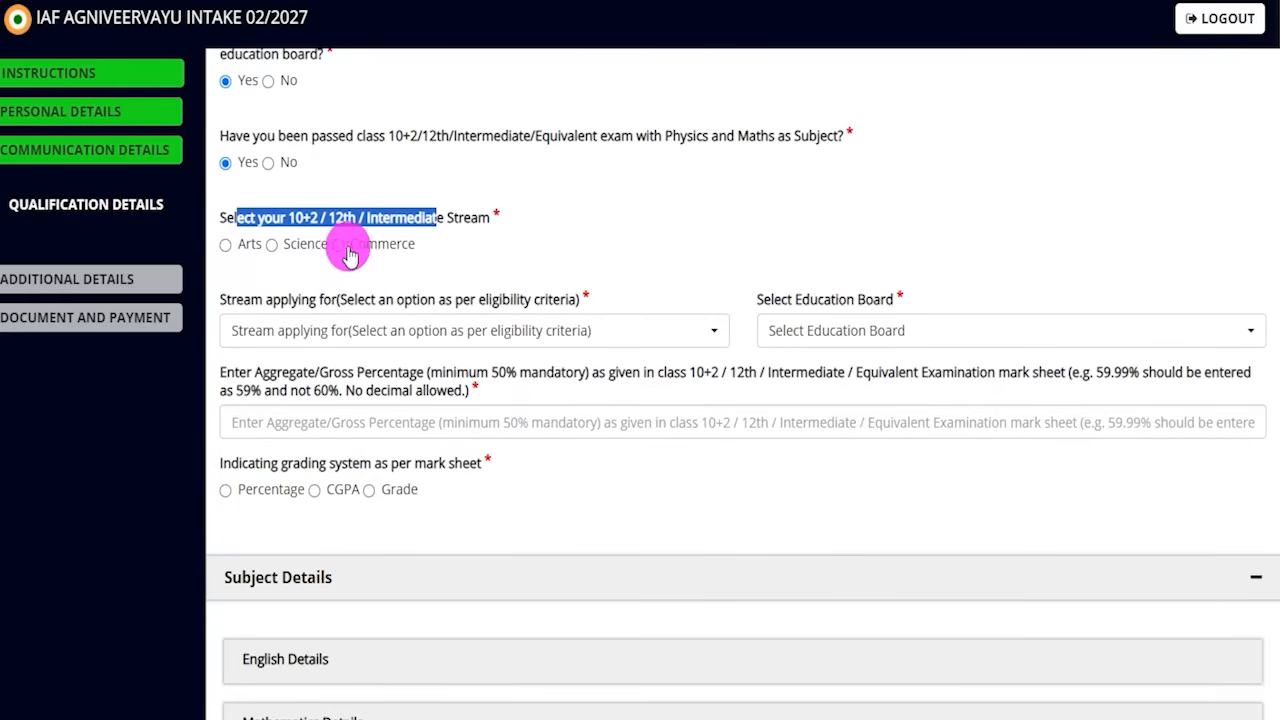
pyautogui.click(271, 245)
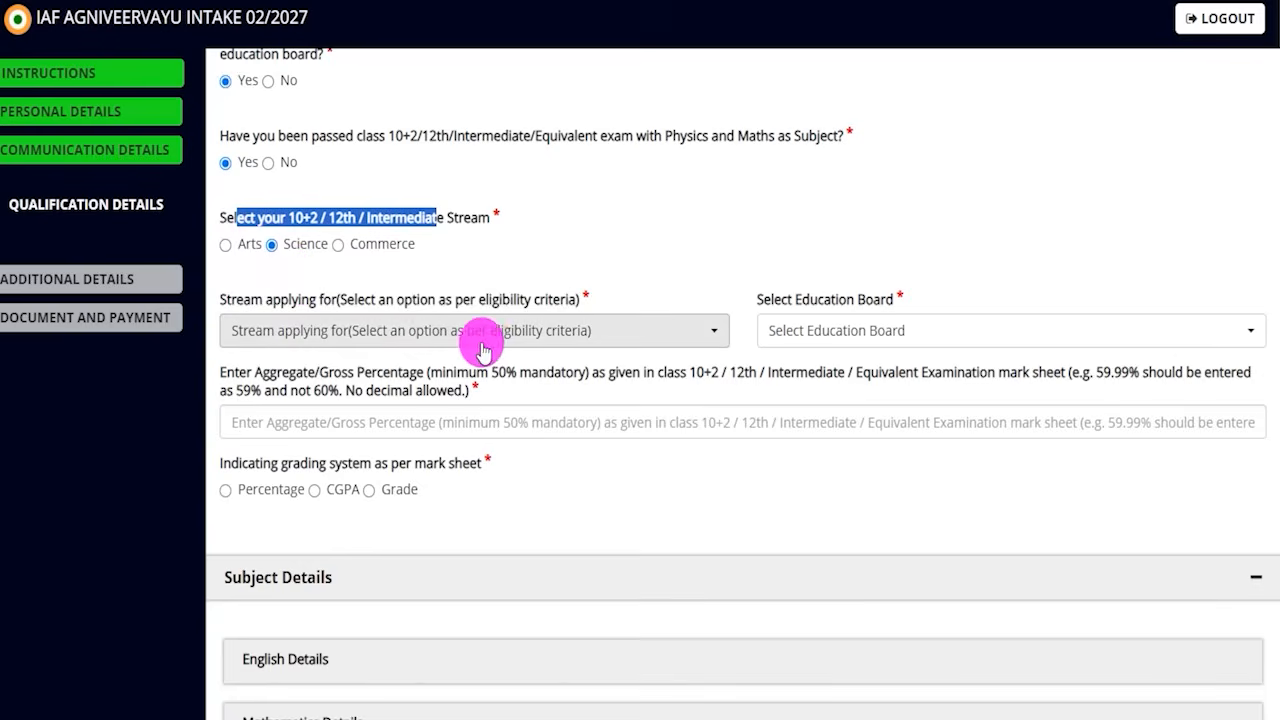
pyautogui.click(395, 334)
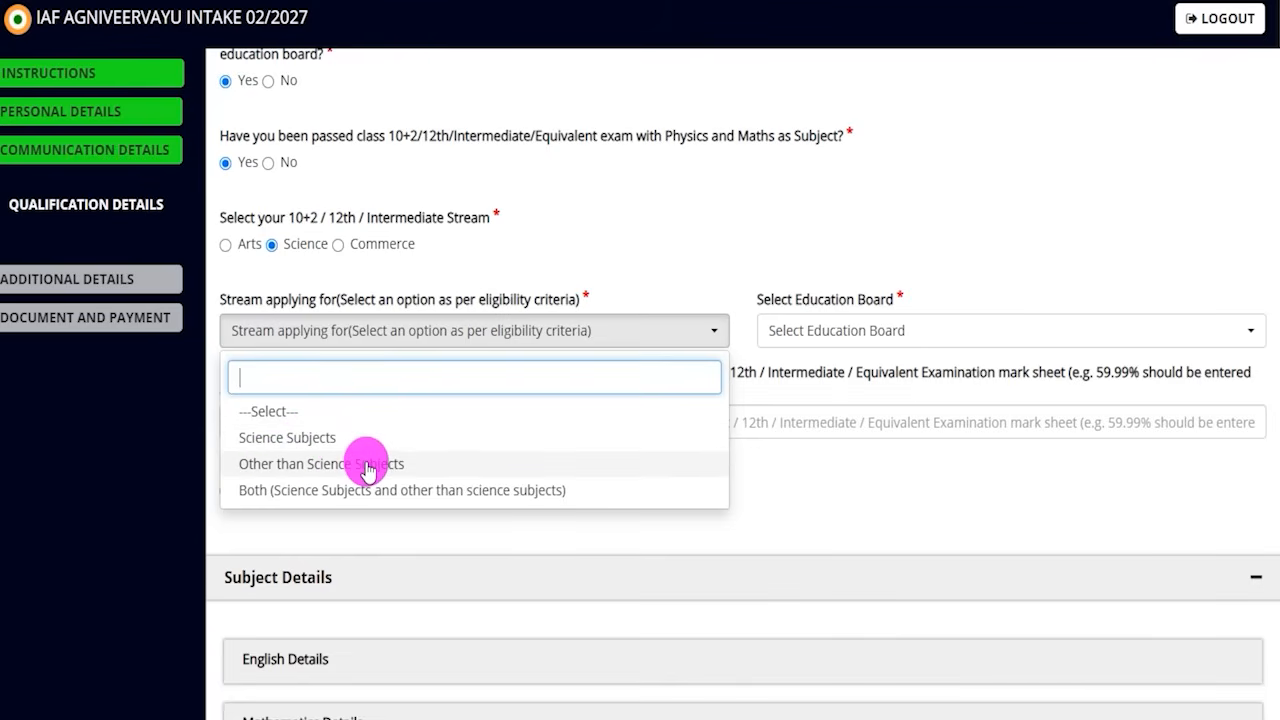
pyautogui.click(300, 437)
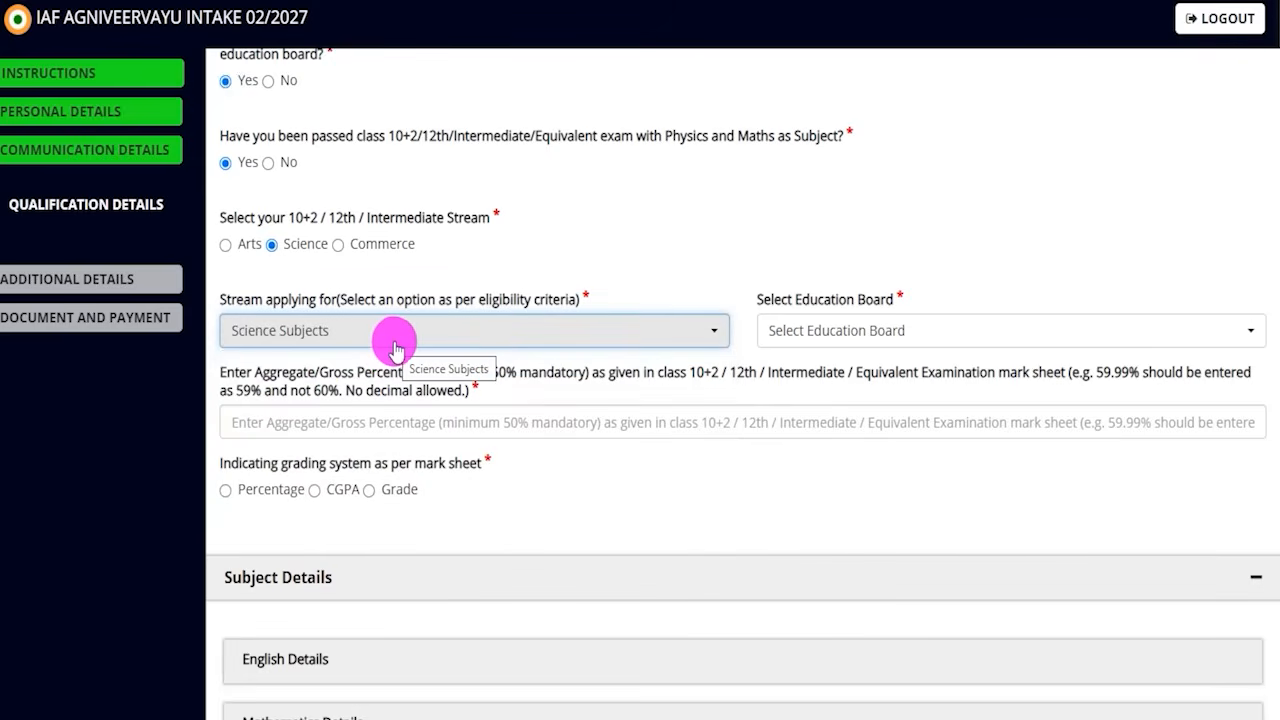
# - Find and choose Central Board of Secondary Education (CBSE) as the education board
pyautogui.click(797, 328)
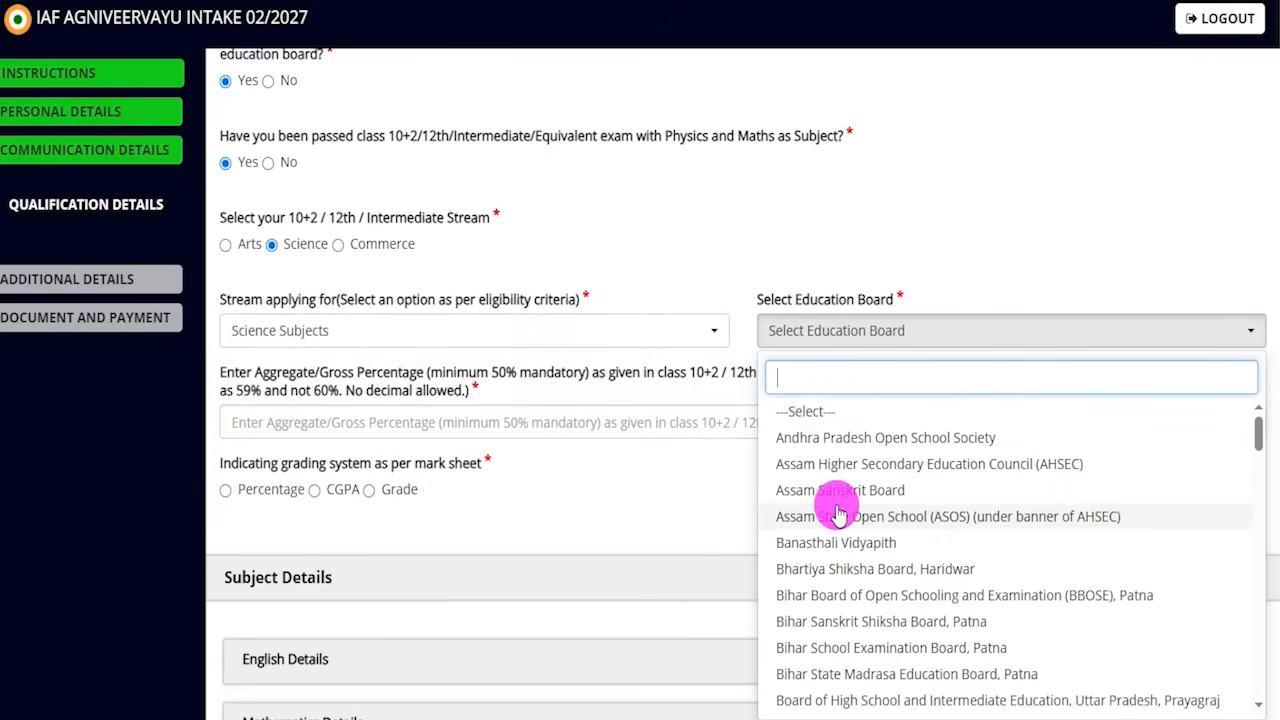
pyautogui.write('centr')
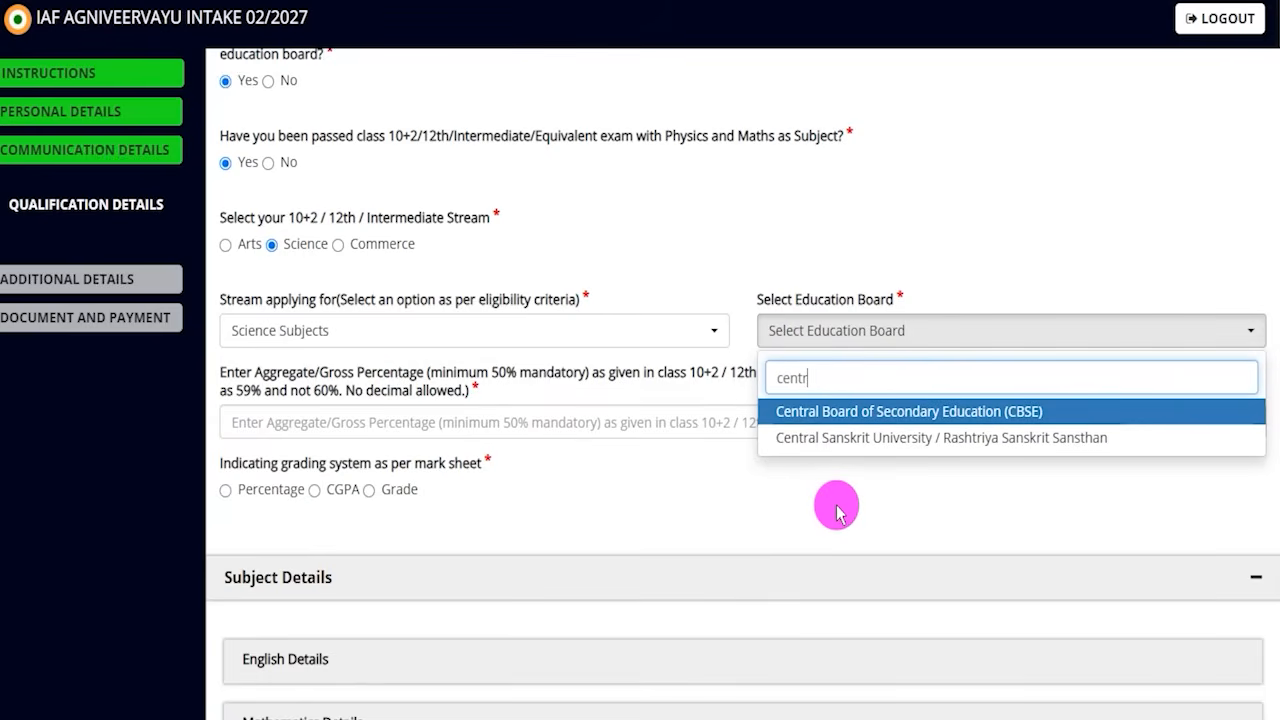
pyautogui.click(840, 412)
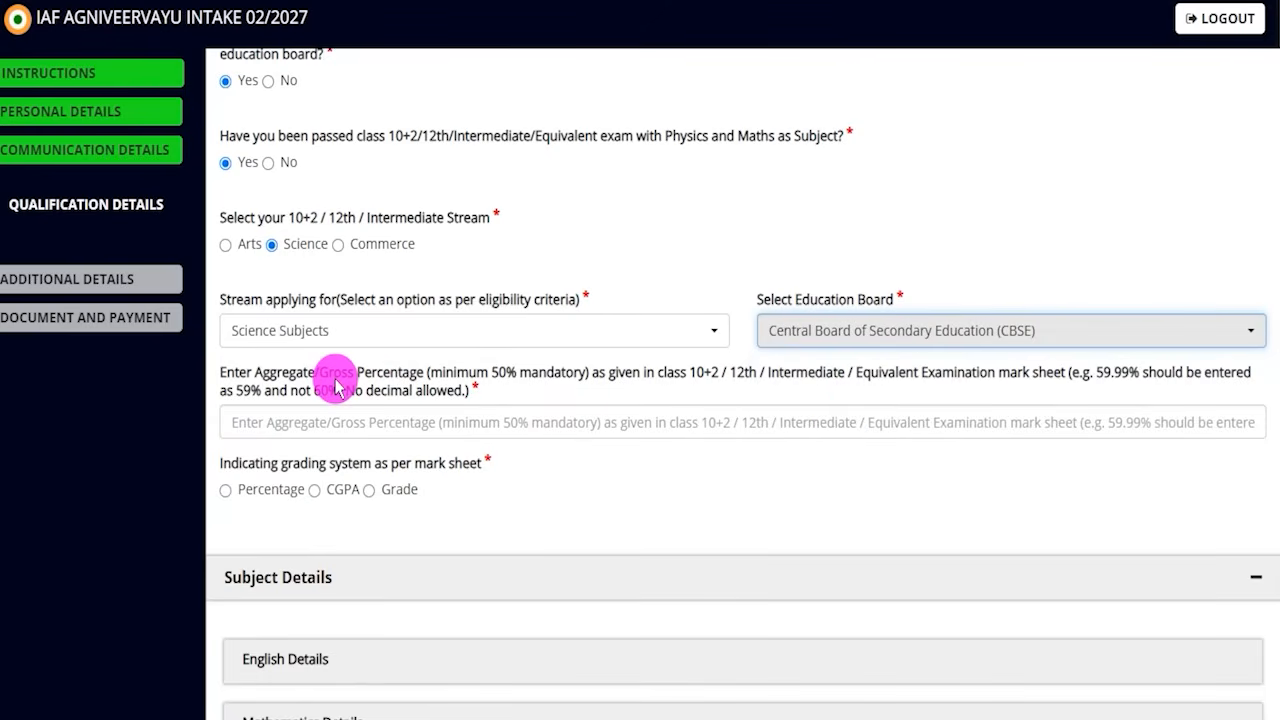
# - Enter 60 as the class 12th aggregate percentage and choose Percentage as the mark sheet's grading system
pyautogui.moveTo(252, 370); pyautogui.dragTo(337, 380)
pyautogui.click(358, 424)
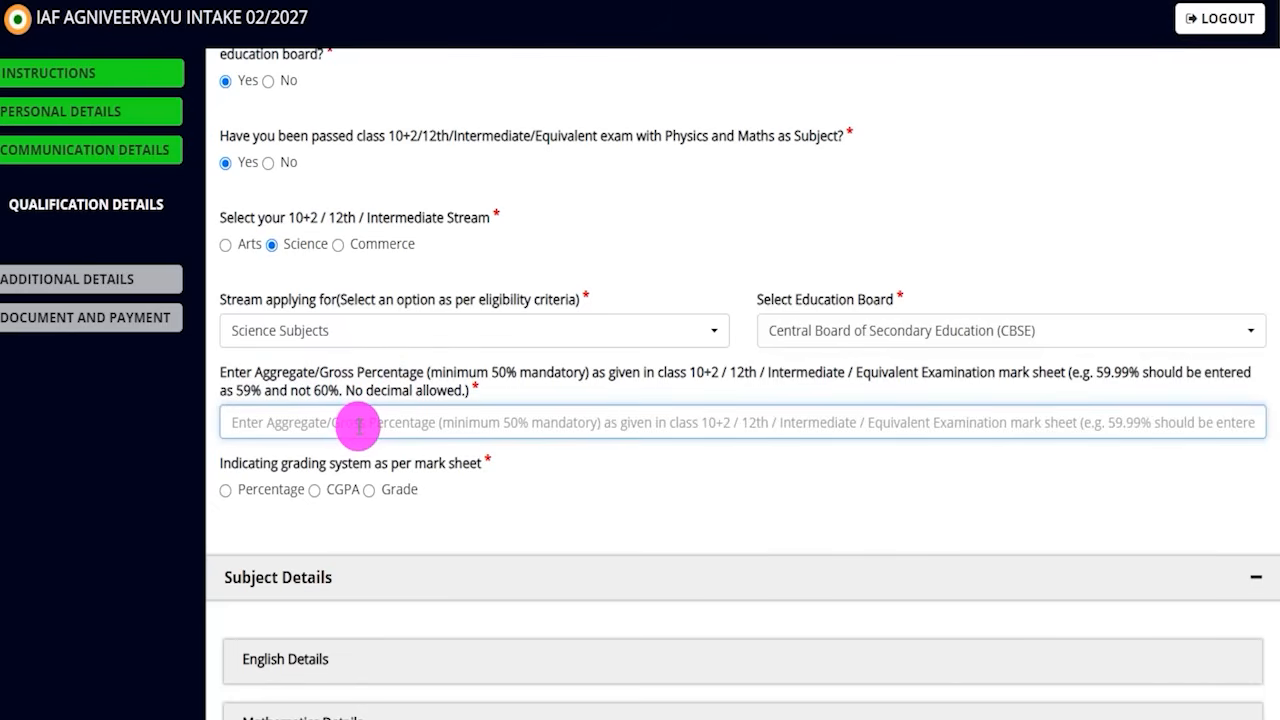
pyautogui.write('60')
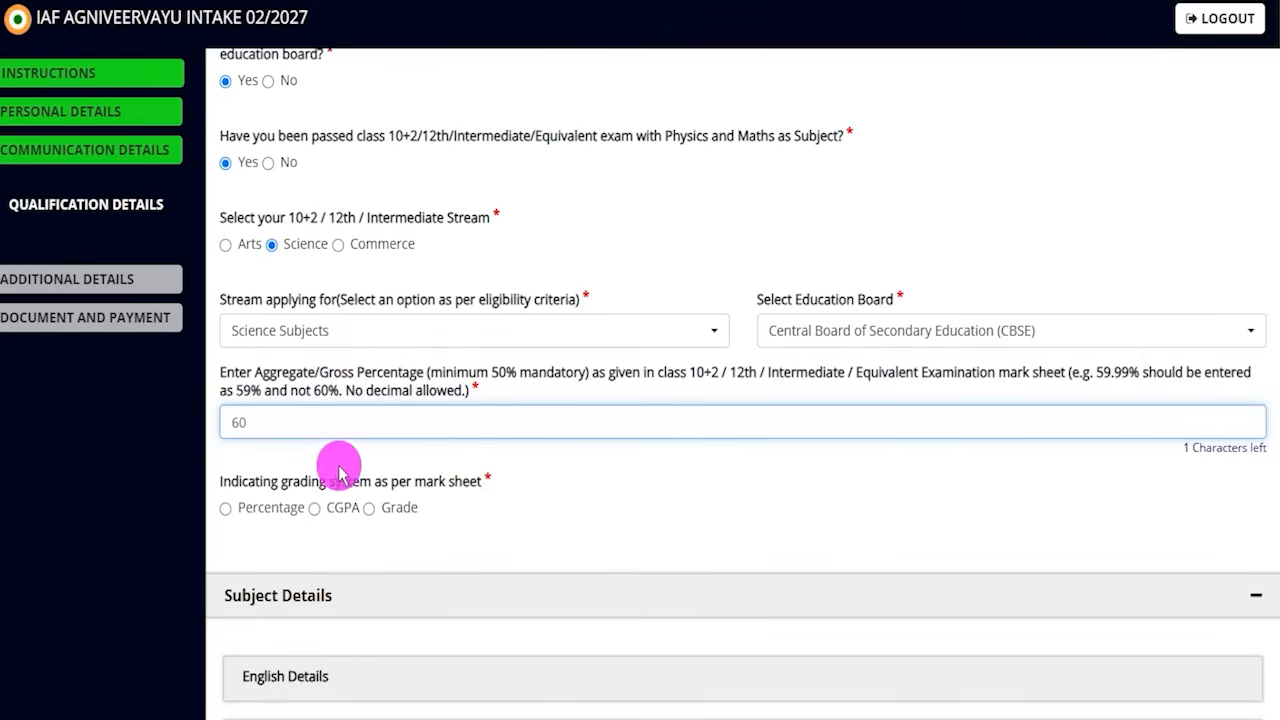
pyautogui.moveTo(240, 488); pyautogui.dragTo(414, 480)
pyautogui.click(371, 458)
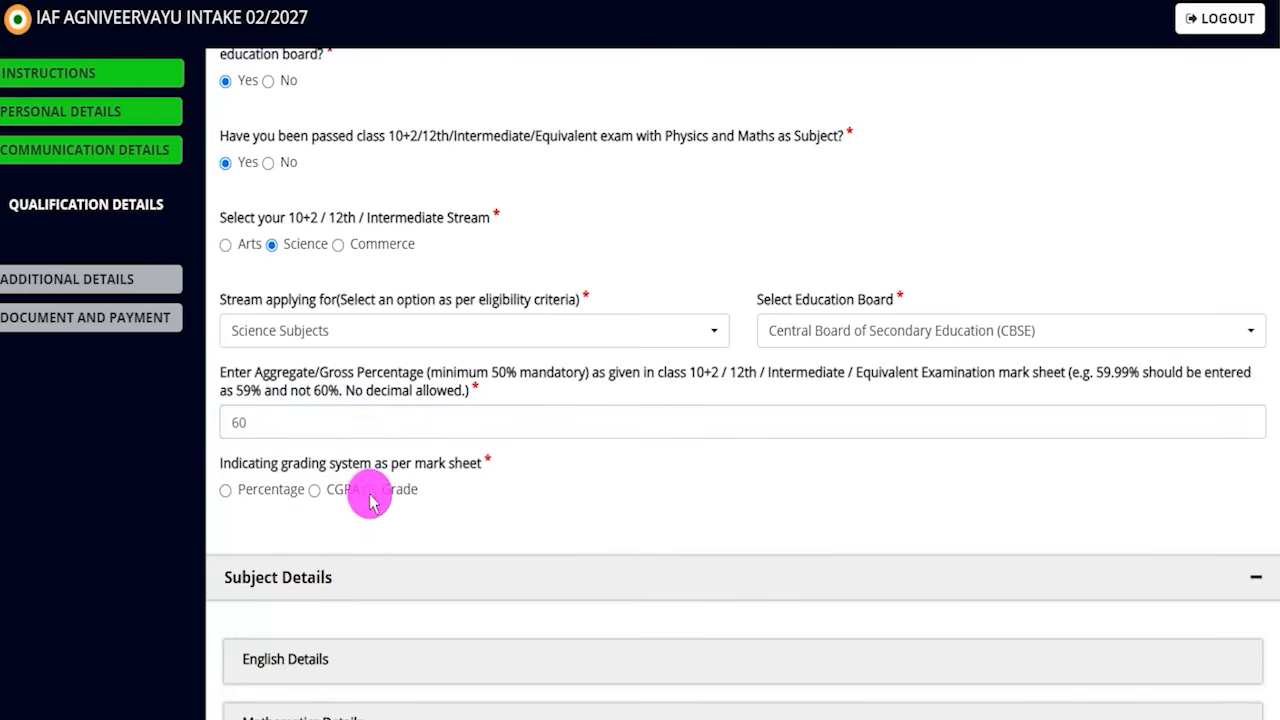
pyautogui.click(226, 491)
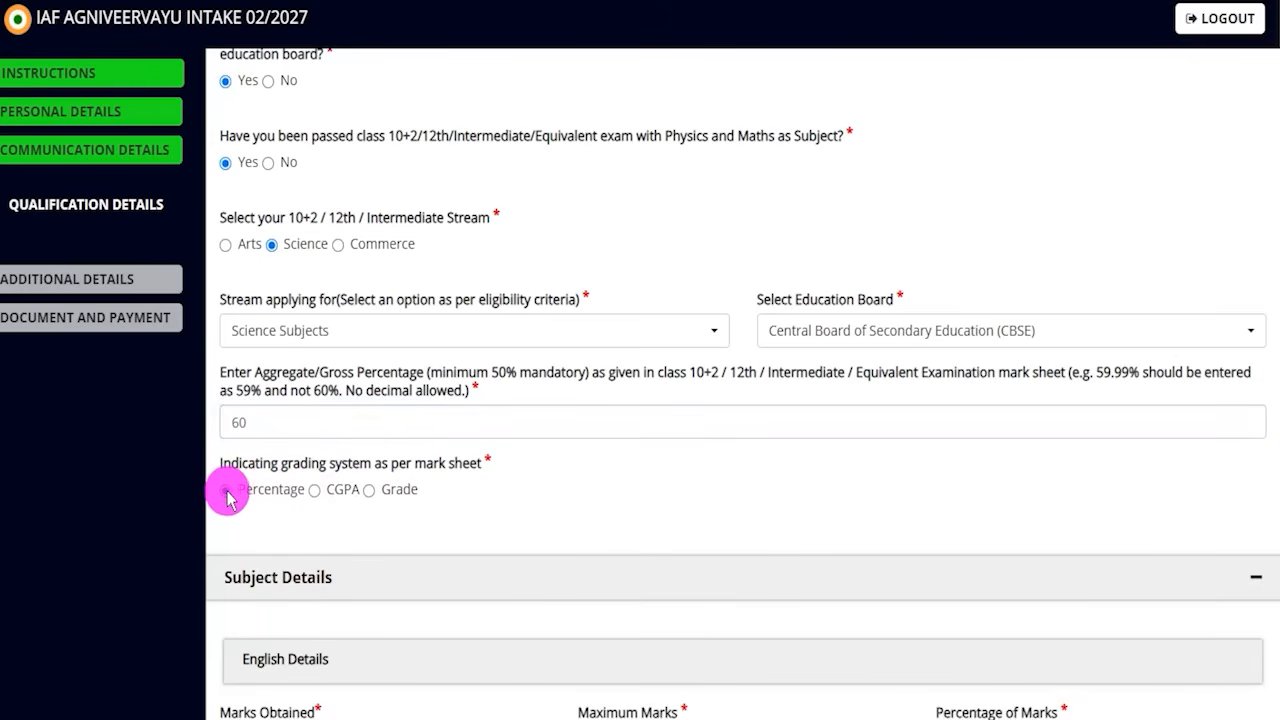
# - Fill in the English details under Subject Details with 80 marks obtained out of a maximum of 100
pyautogui.scroll(-1, 420, 490)
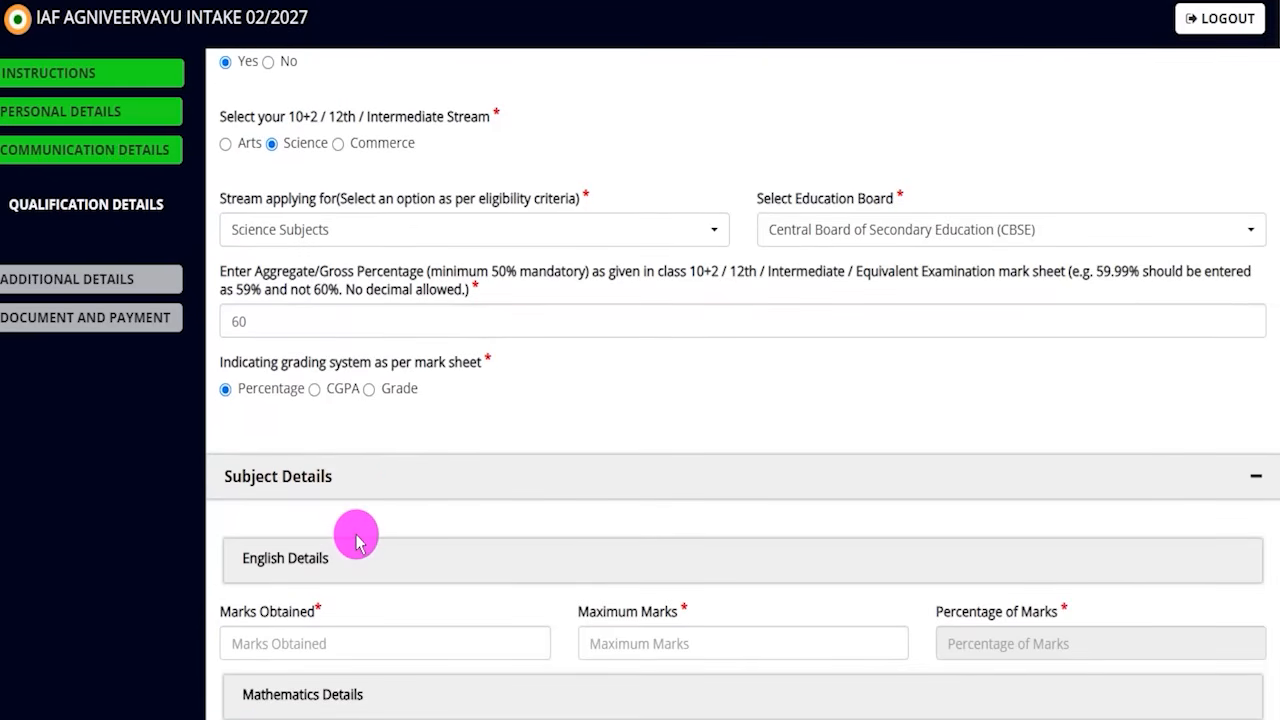
pyautogui.scroll(-2, 289, 331)
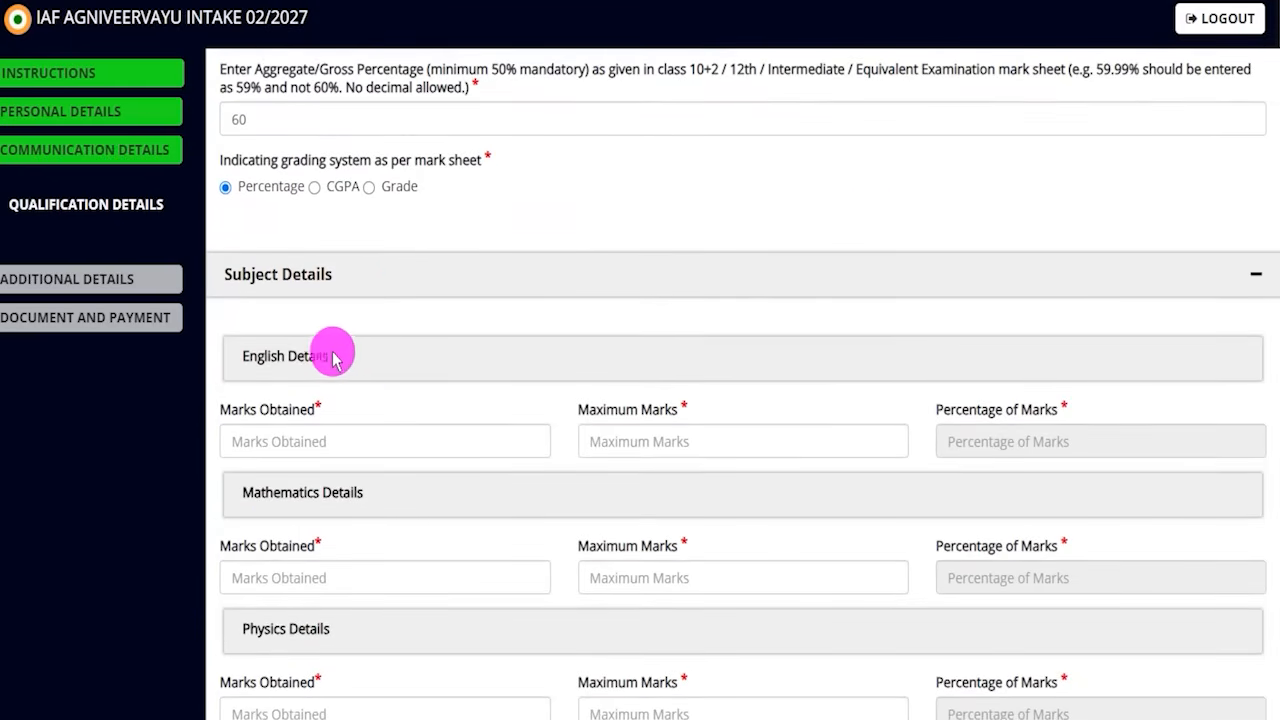
pyautogui.scroll(-1, 350, 360)
pyautogui.scroll(-1, 370, 368)
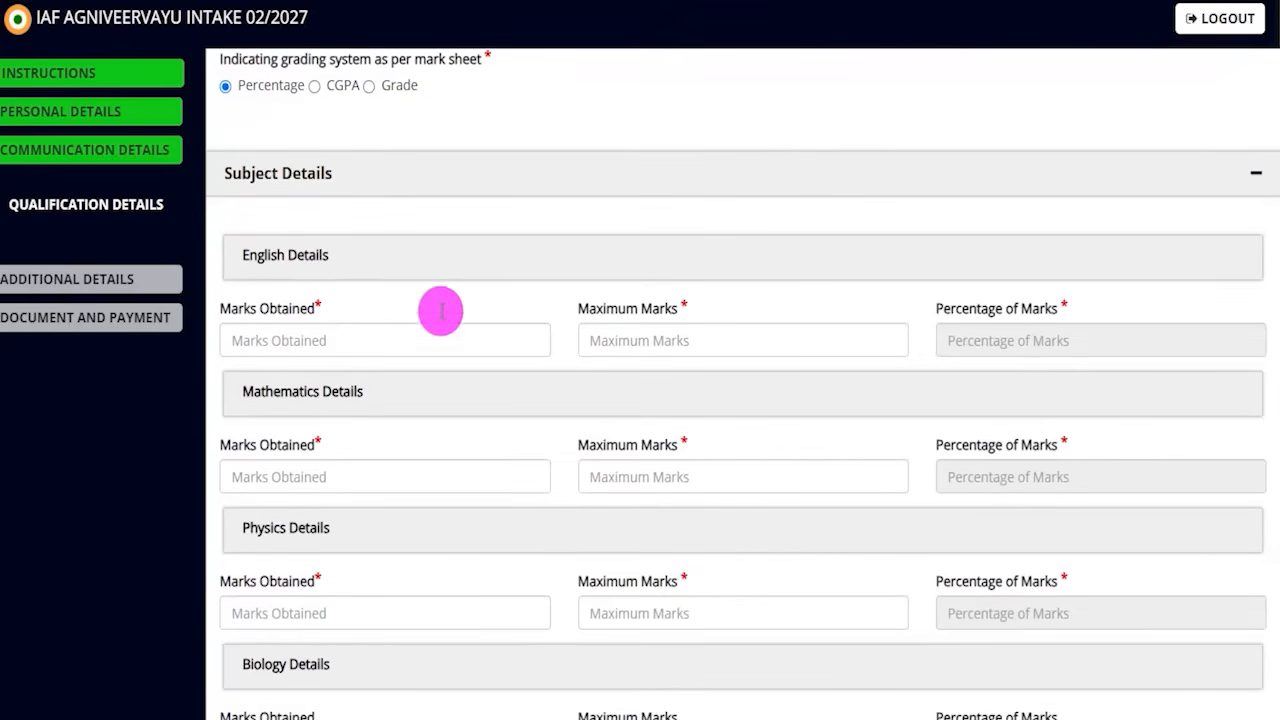
pyautogui.click(397, 342)
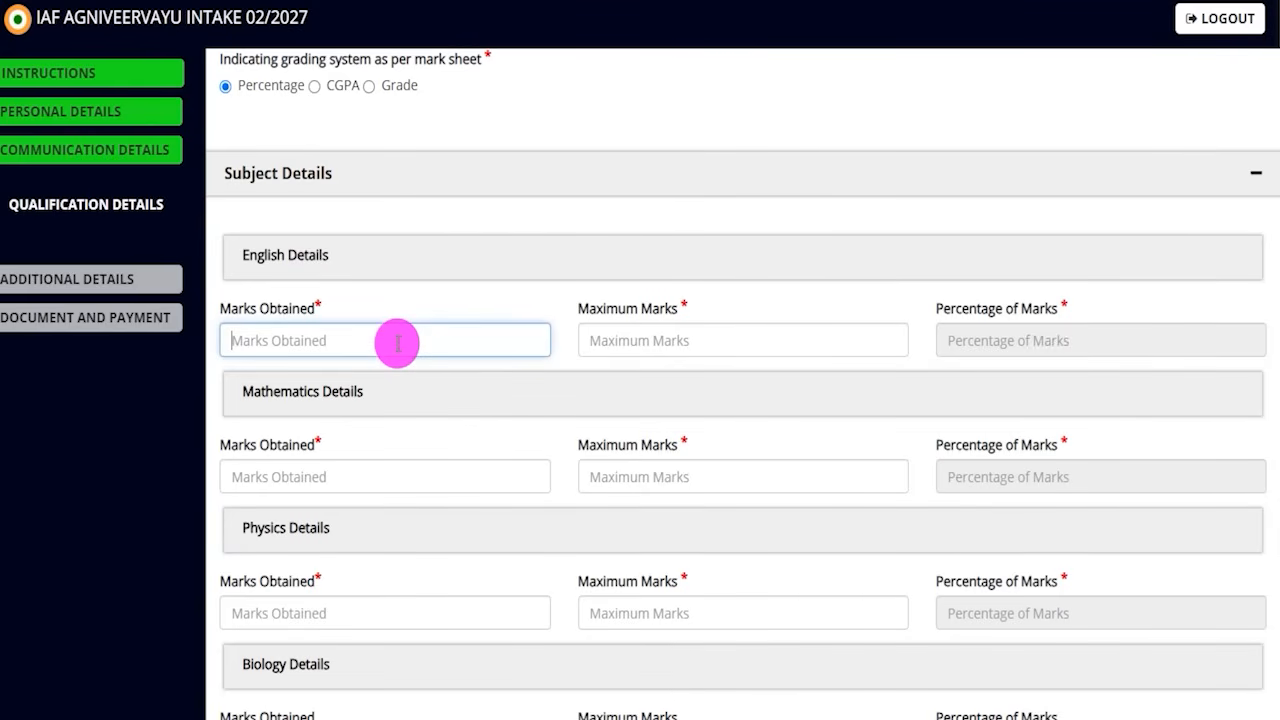
pyautogui.write('80')
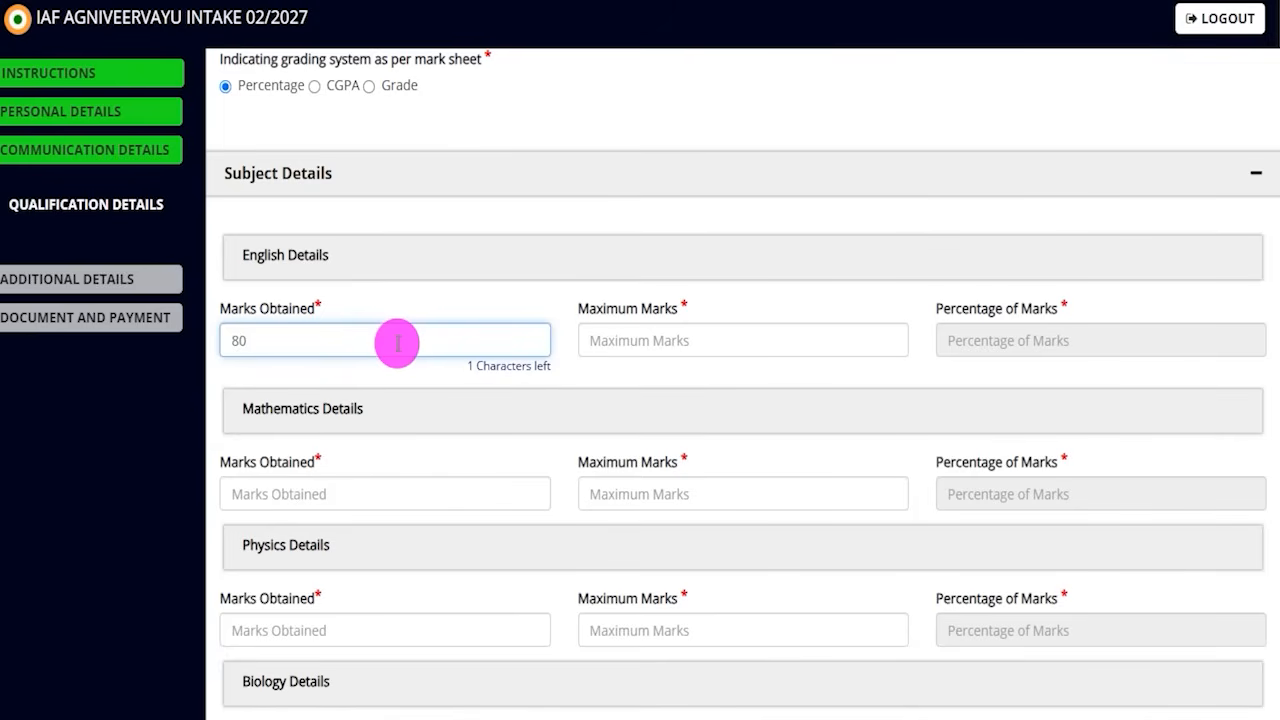
pyautogui.press('Tab')
pyautogui.write('1')
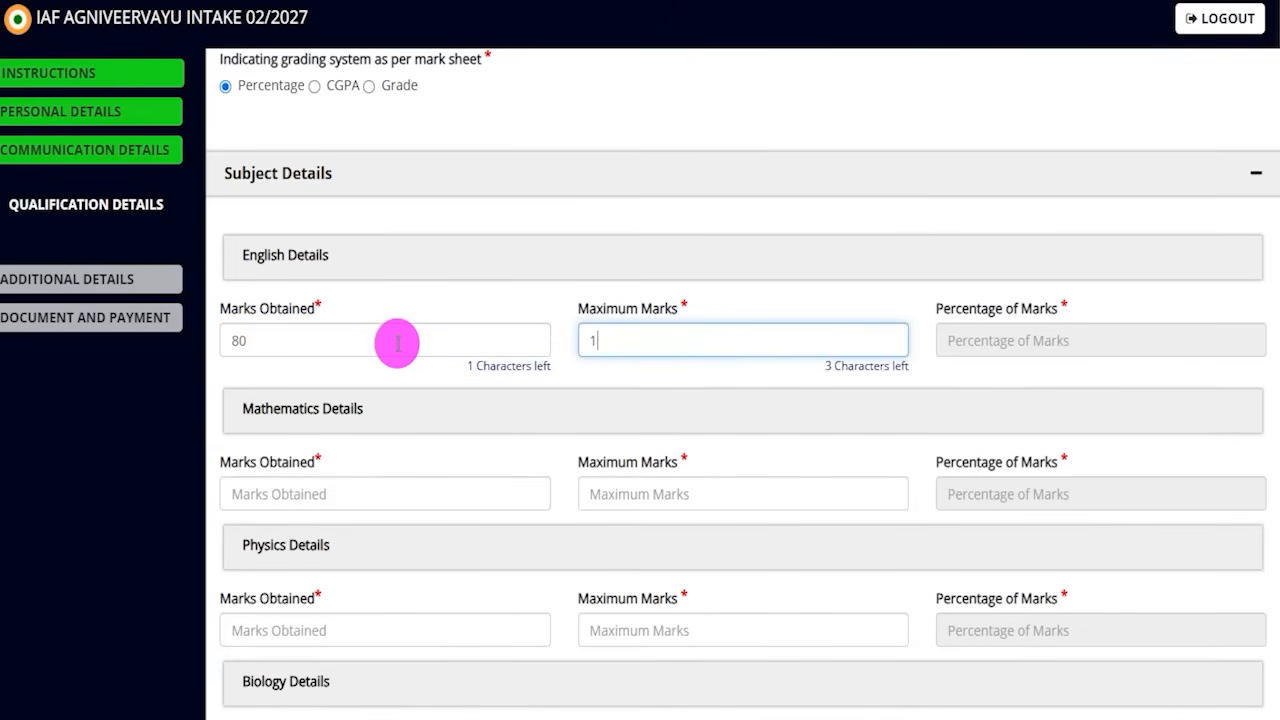
pyautogui.click(591, 383)
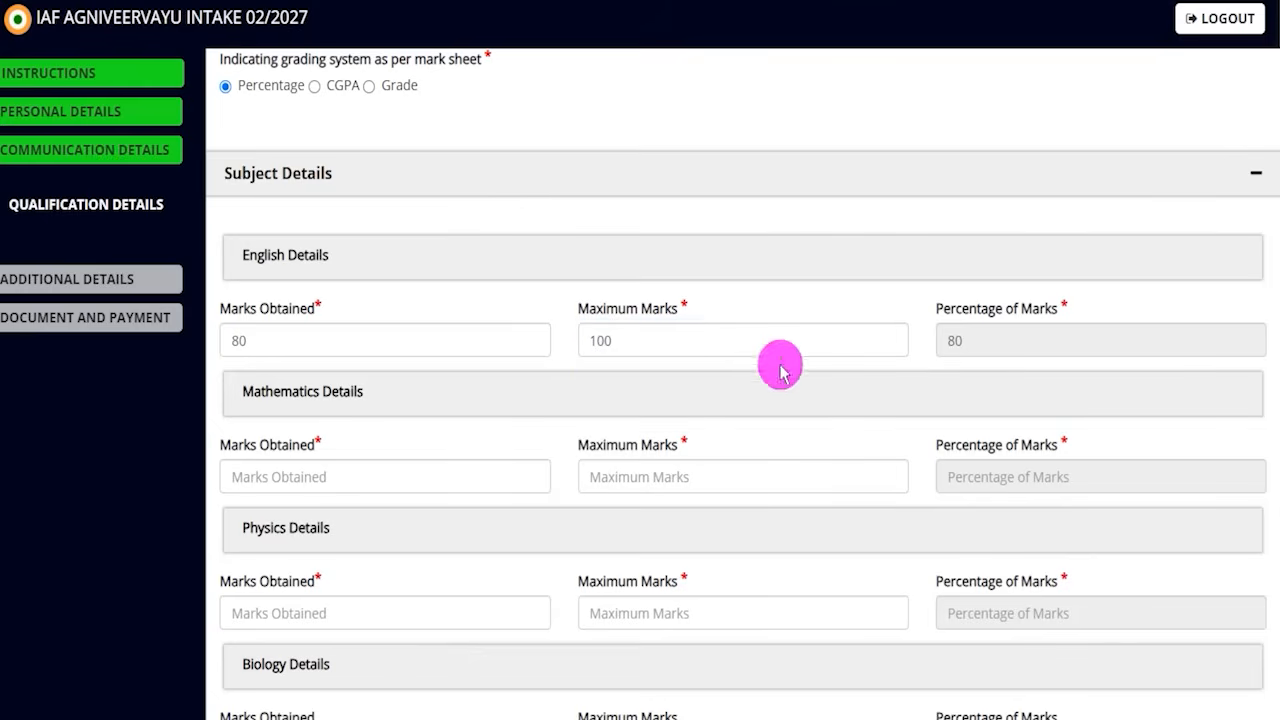
pyautogui.doubleClick(948, 340)
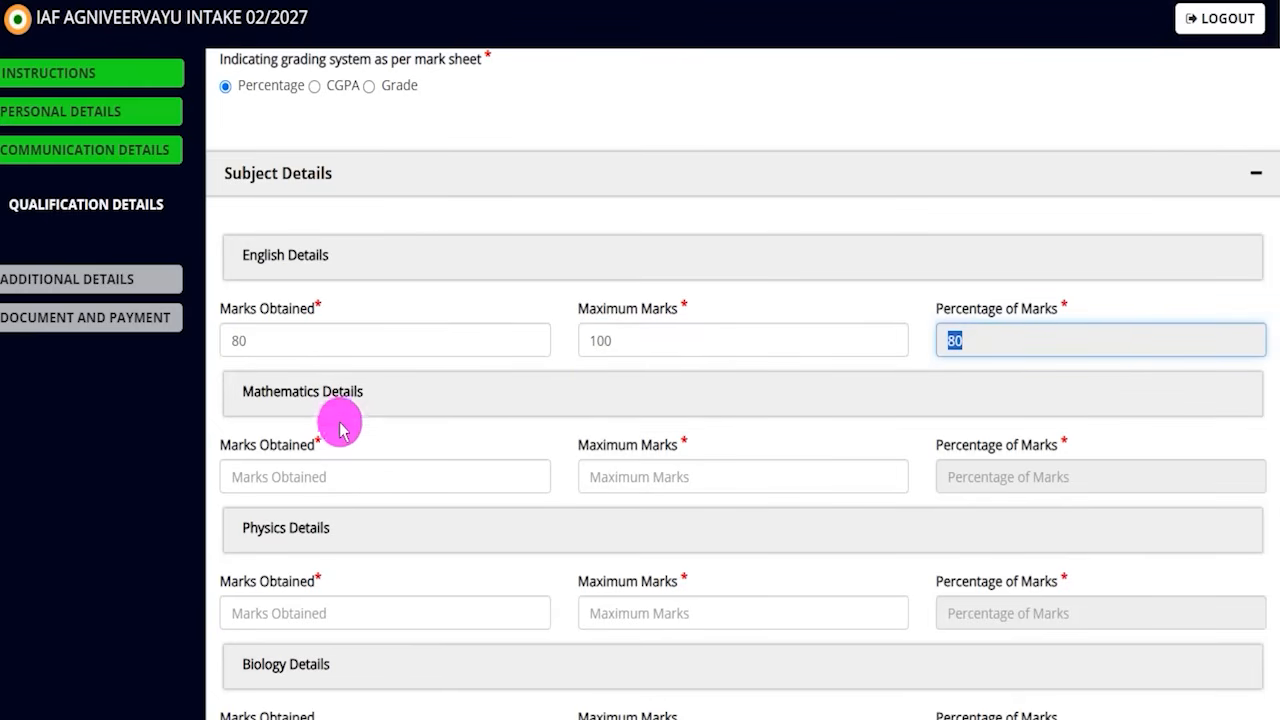
# - Fill in the Mathematics details with 80 marks obtained out of a maximum of 100
pyautogui.click(296, 476)
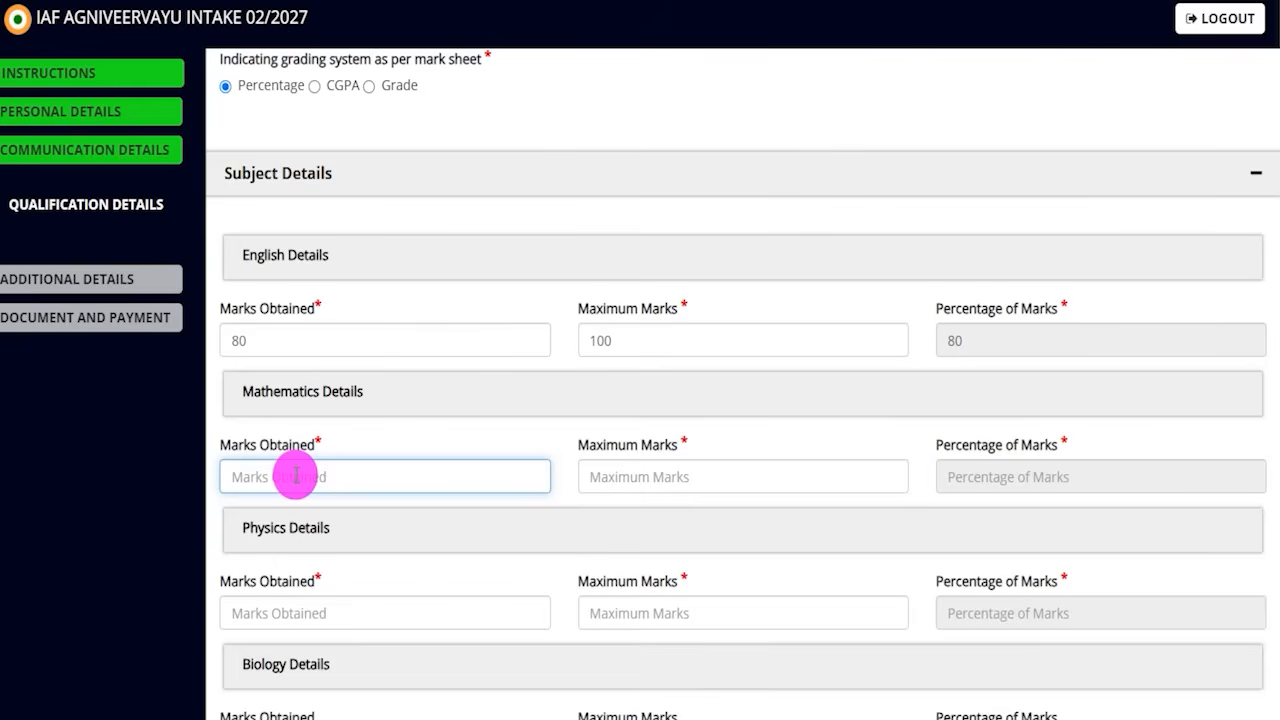
pyautogui.write('80')
pyautogui.press('Tab')
pyautogui.write('1')
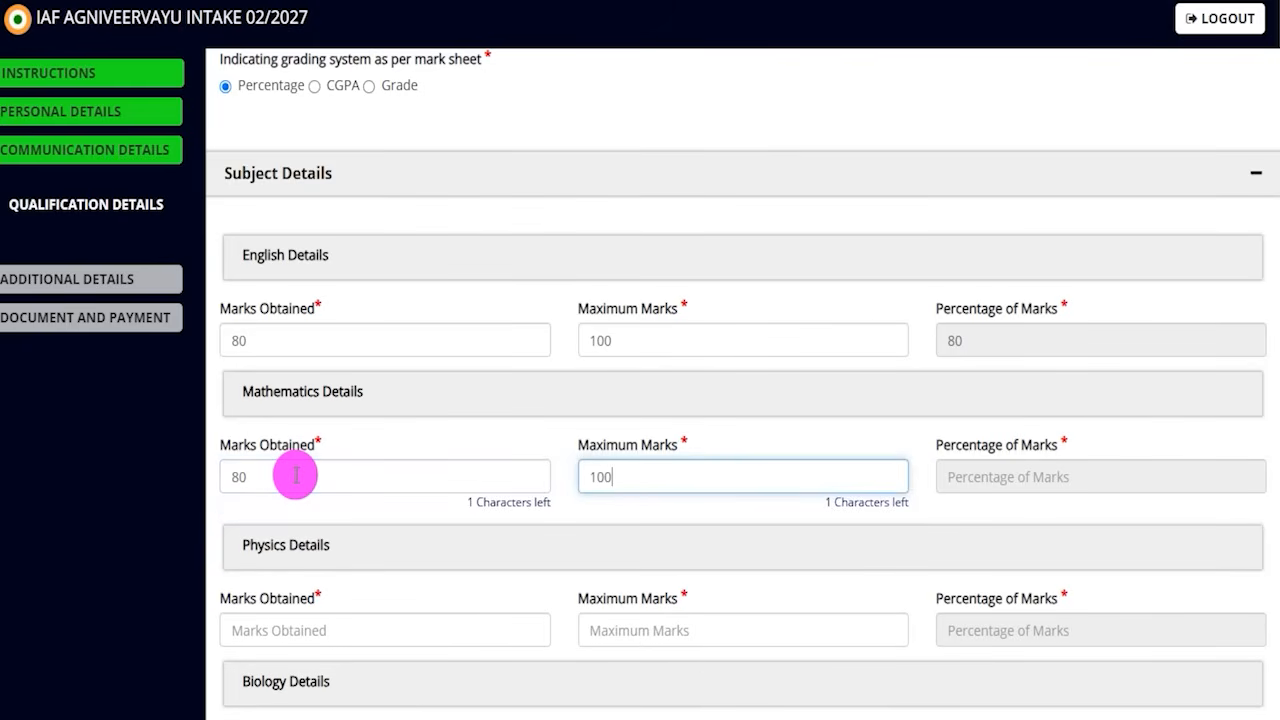
pyautogui.write('00')
pyautogui.click(930, 500)
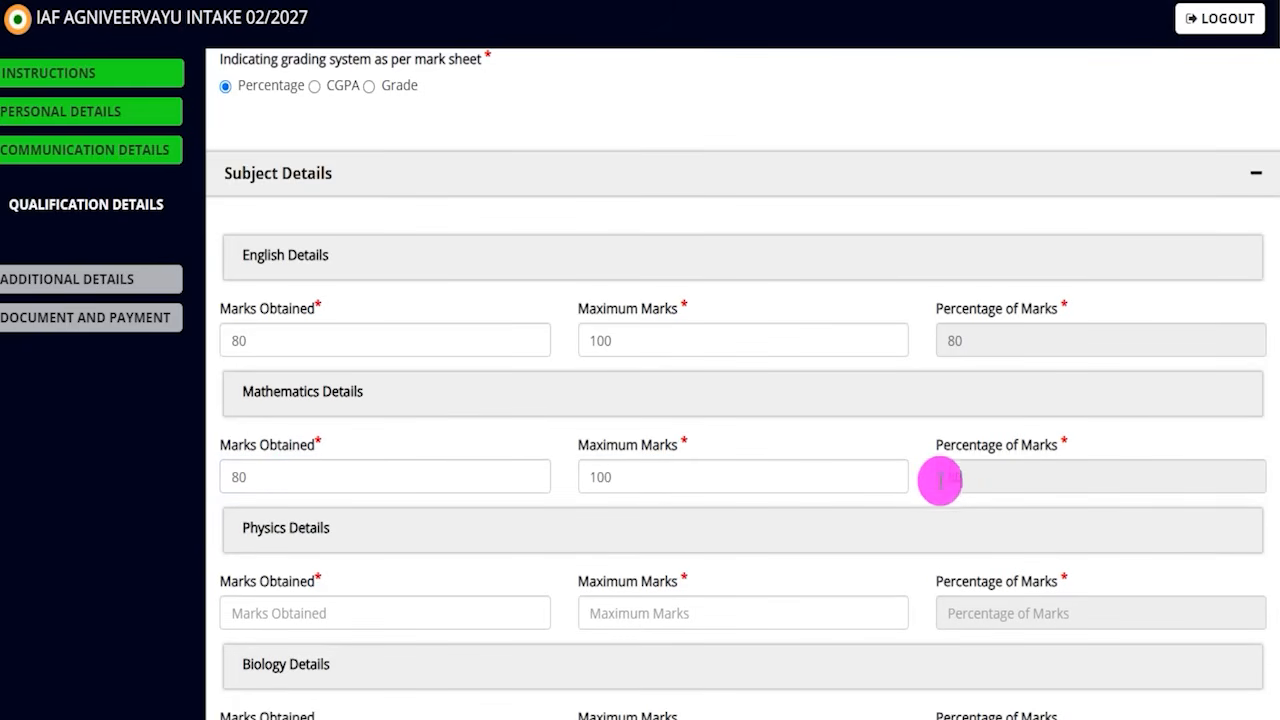
# - Fill in the Physics details with 80 marks obtained out of a maximum of 100
pyautogui.scroll(-3, 930, 456)
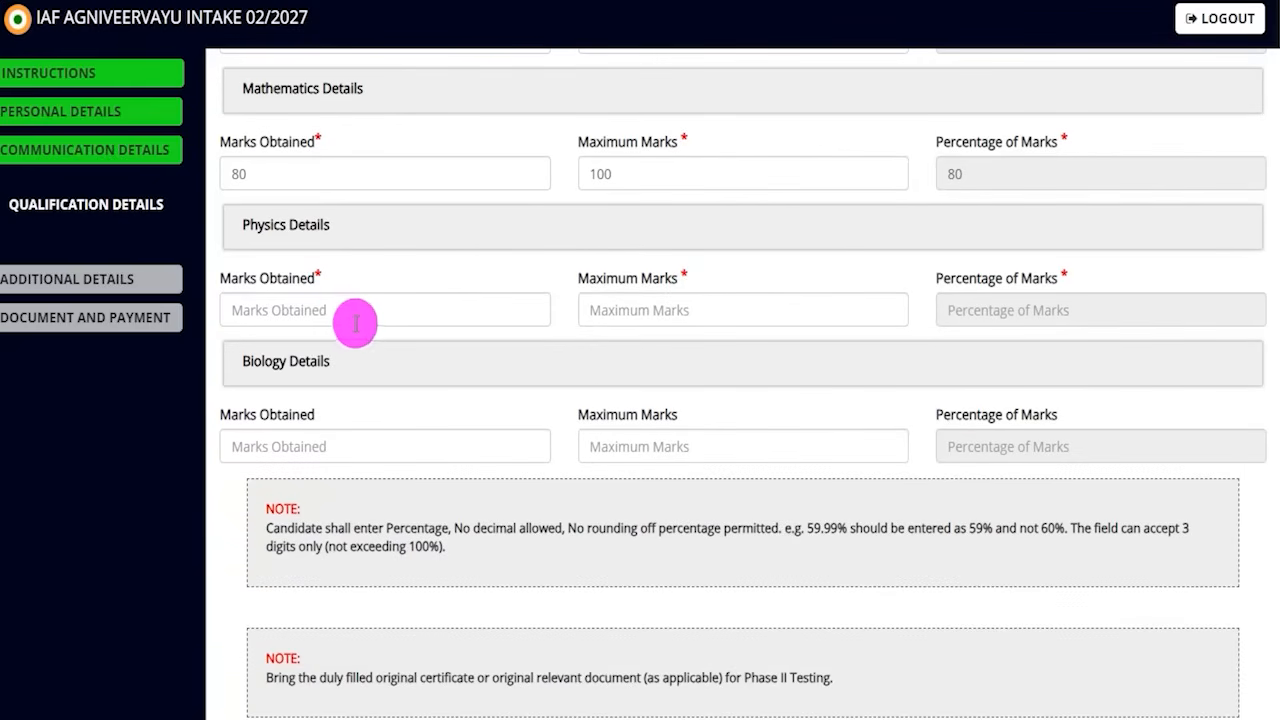
pyautogui.click(332, 310)
pyautogui.write('80')
pyautogui.press('Tab')
pyautogui.write('100')
pyautogui.press('Tab')
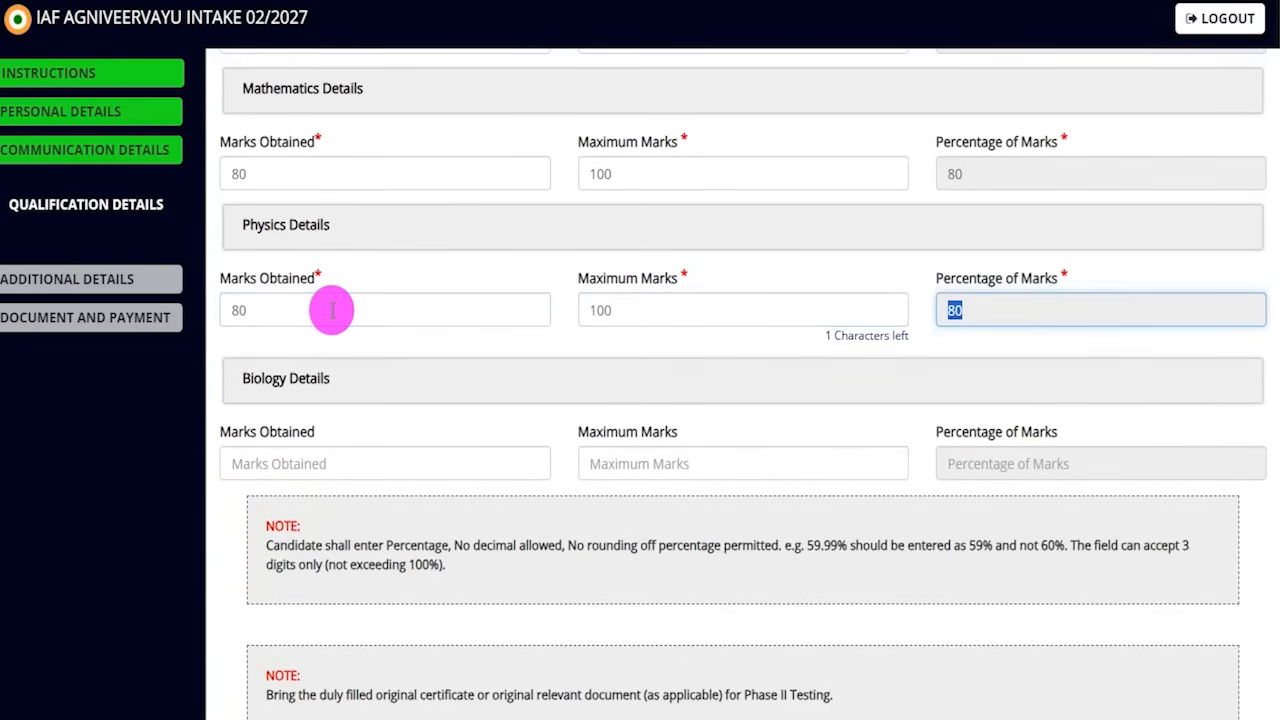
pyautogui.click(368, 406)
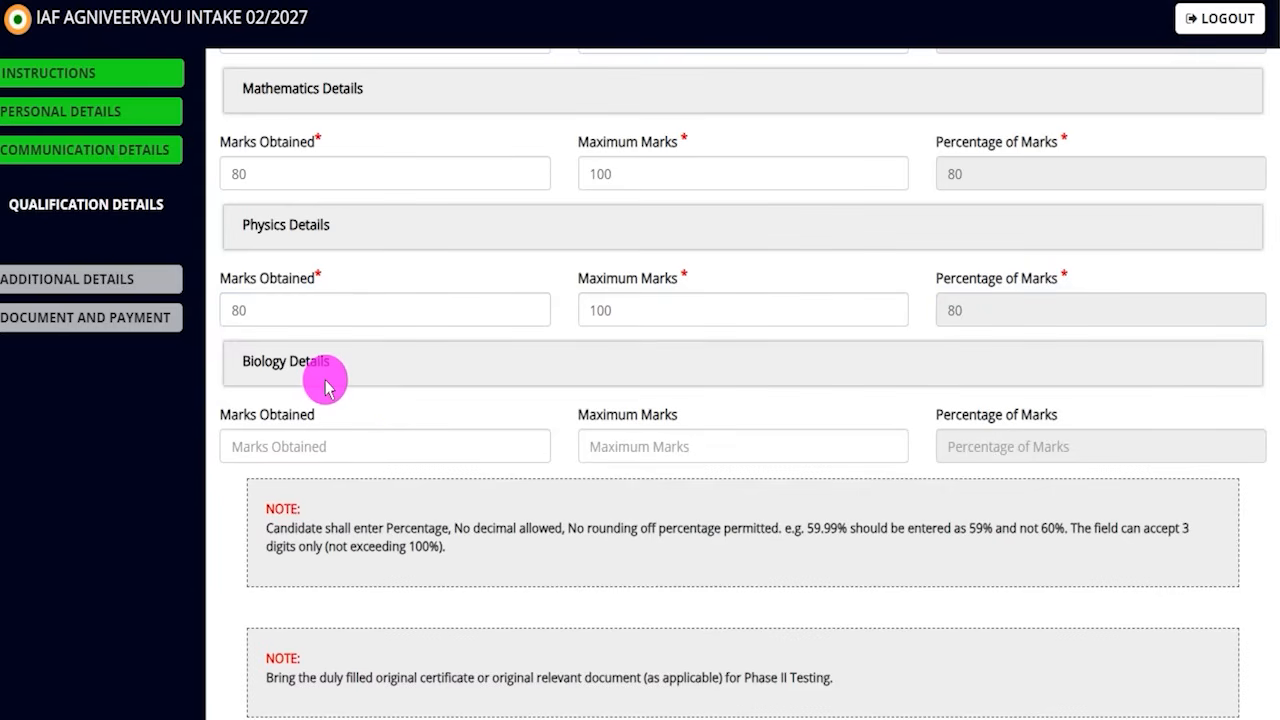
# - Leave Biology Details blank and answer No to having any additional or improvement mark sheet
pyautogui.click(299, 447)
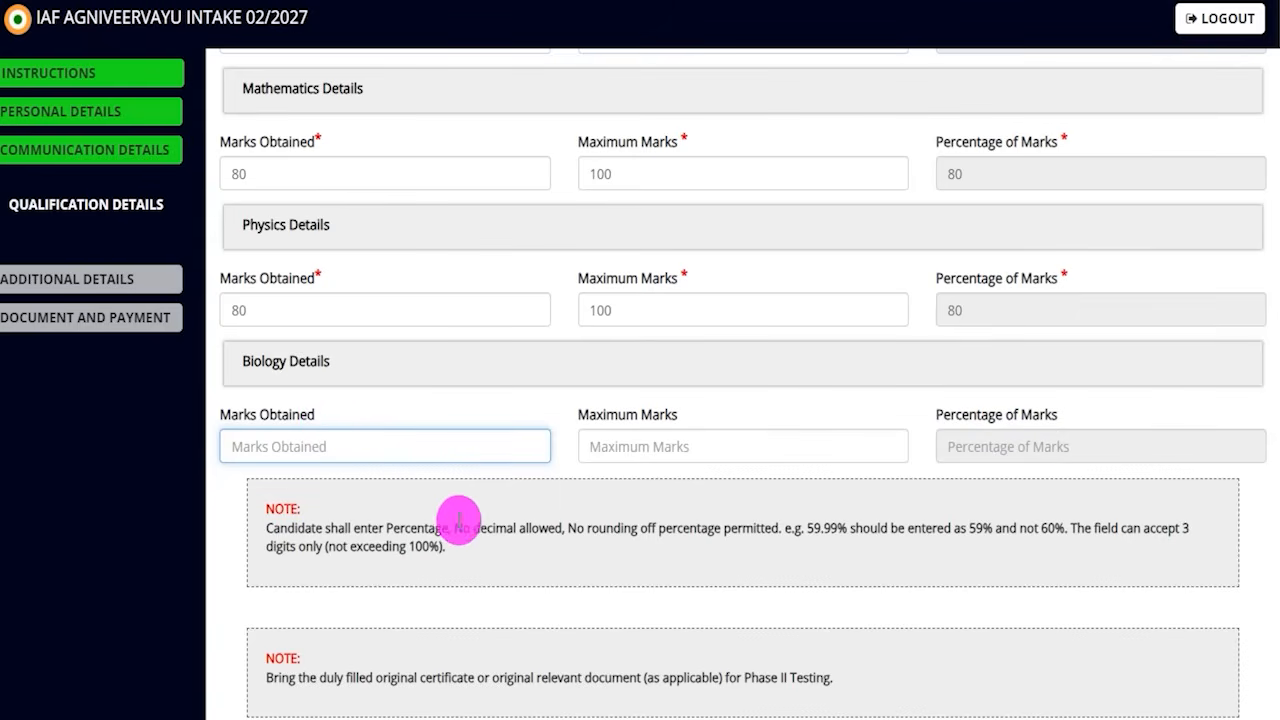
pyautogui.scroll(-2, 500, 520)
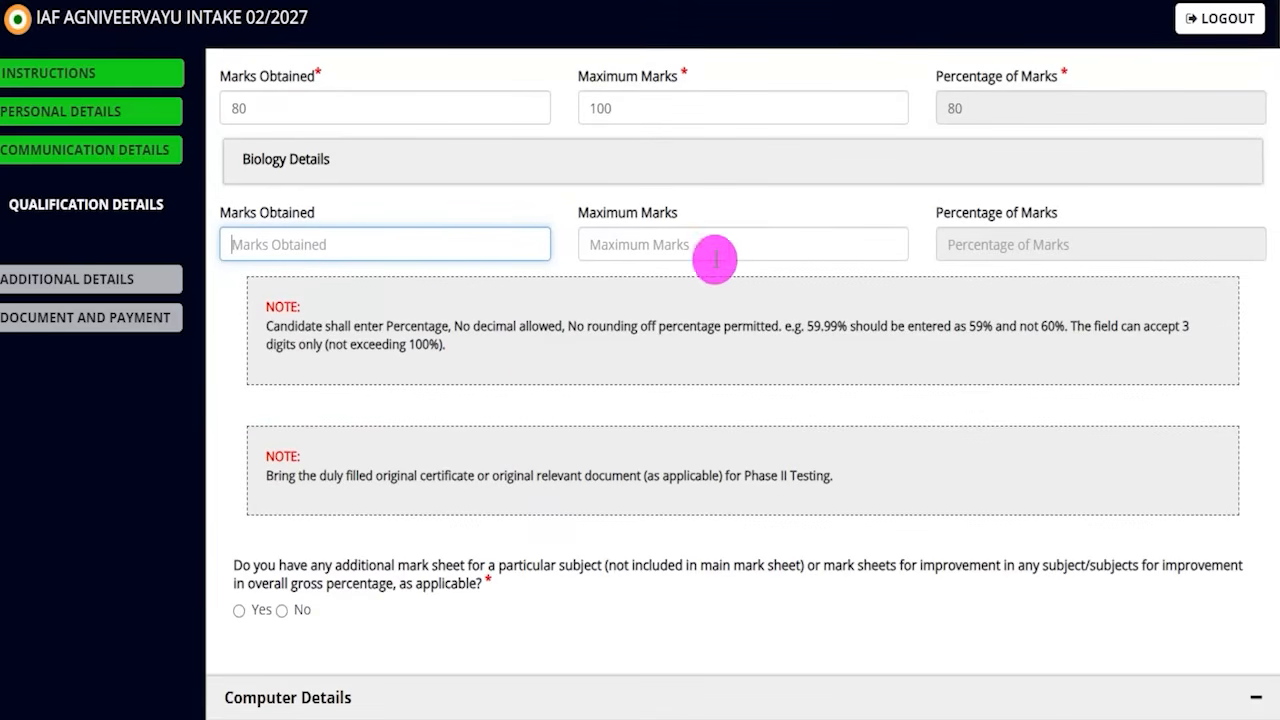
pyautogui.scroll(-1, 318, 490)
pyautogui.scroll(-1, 318, 490)
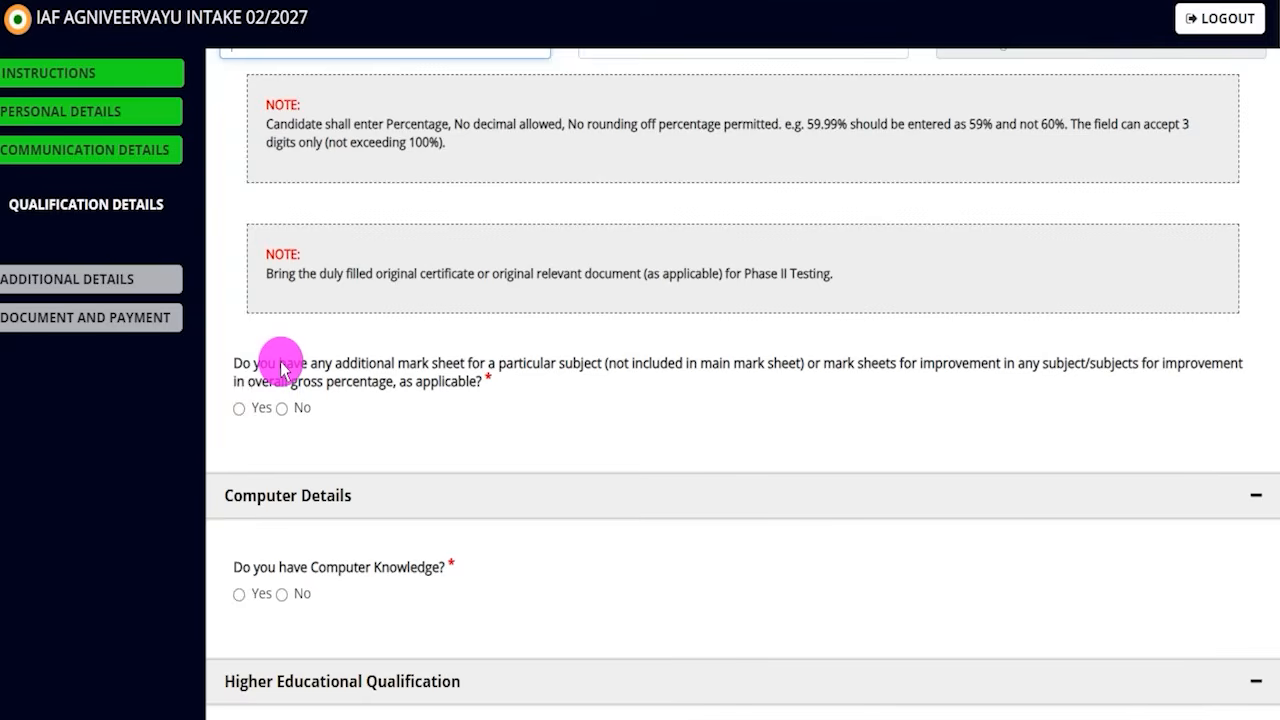
pyautogui.moveTo(280, 368); pyautogui.dragTo(396, 362)
pyautogui.click(238, 409)
pyautogui.click(238, 410)
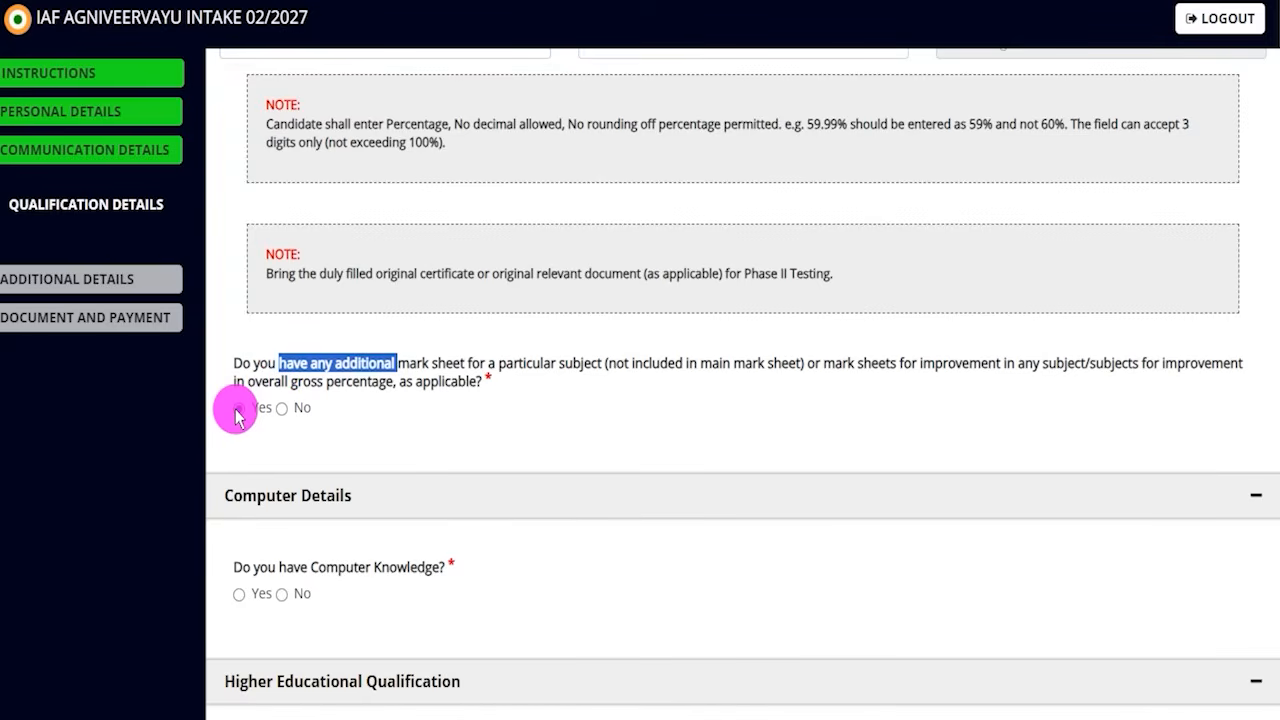
pyautogui.click(282, 409)
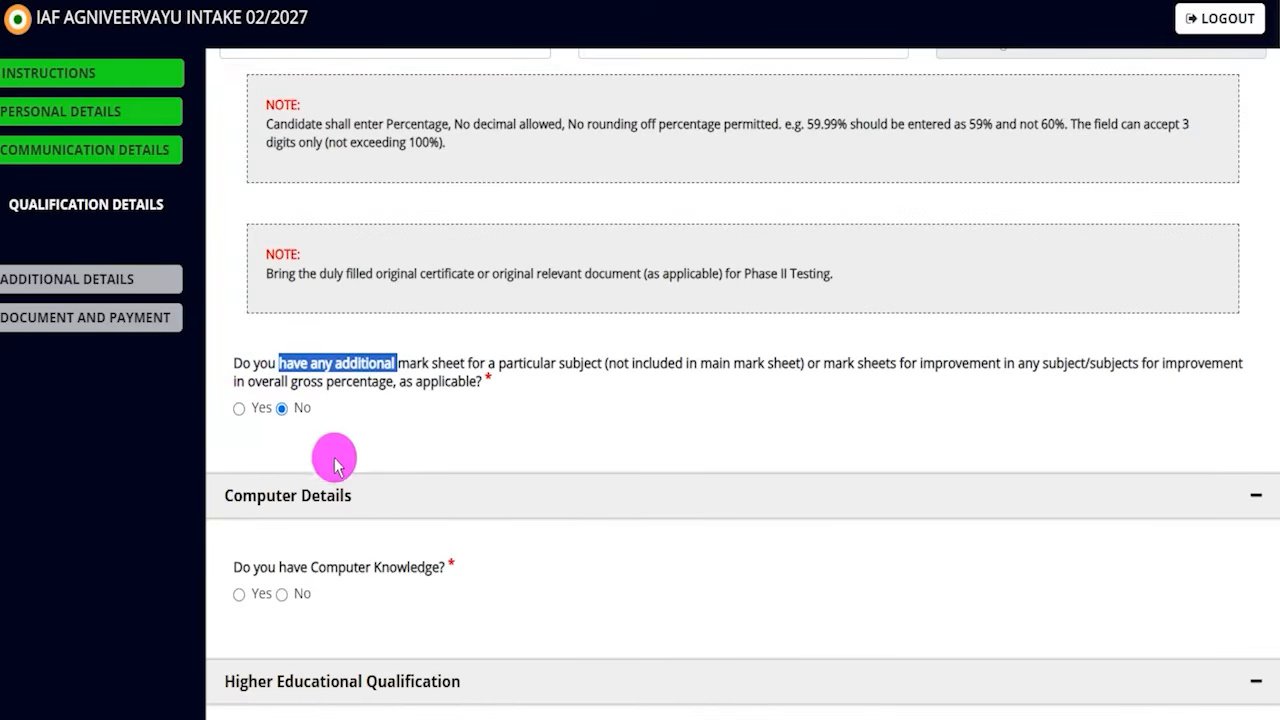
# - Try Yes with the Basic knowledge type under Computer Details, and settle the computer knowledge answer on No
pyautogui.scroll(-1, 330, 455)
pyautogui.moveTo(258, 365); pyautogui.dragTo(374, 366)
pyautogui.click(240, 393)
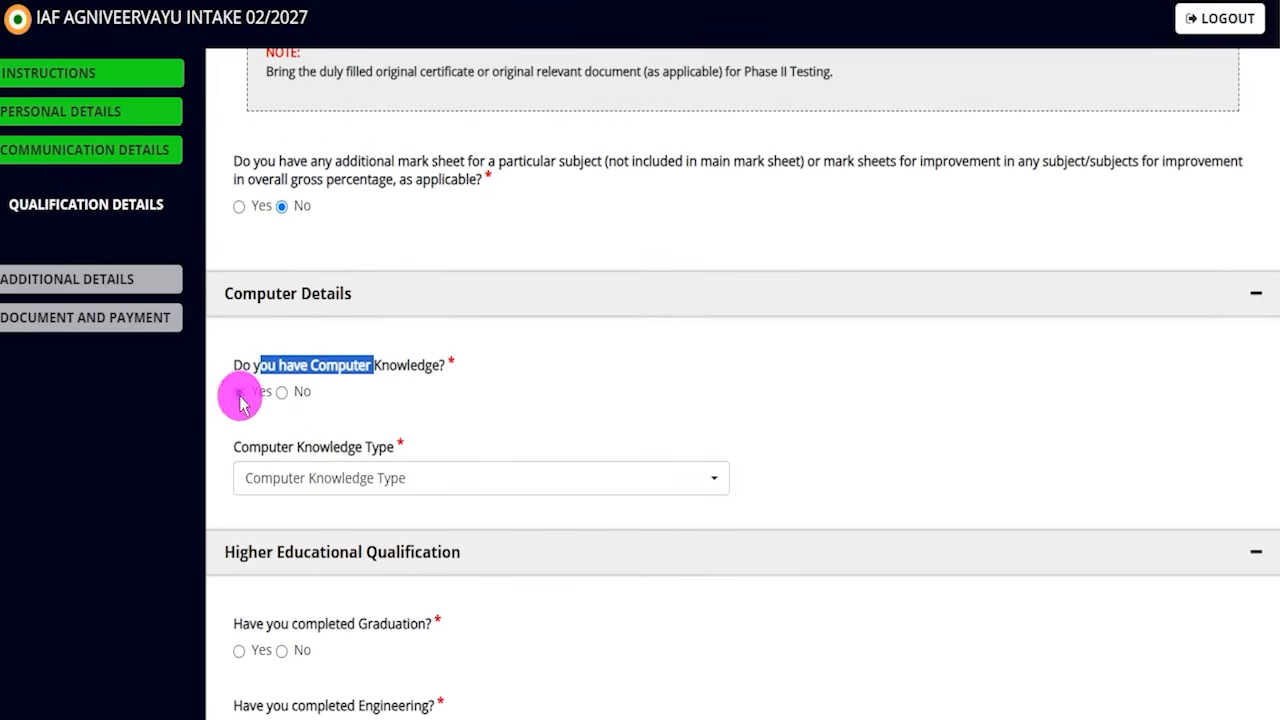
pyautogui.click(300, 478)
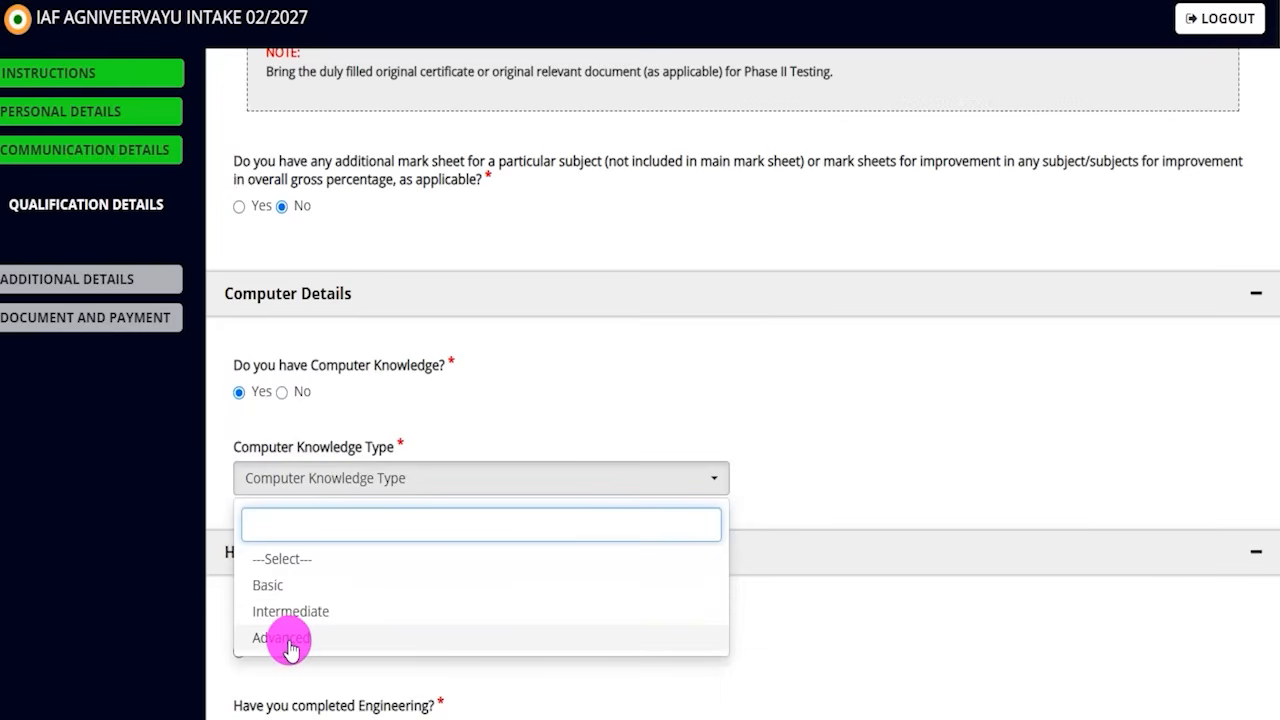
pyautogui.click(262, 584)
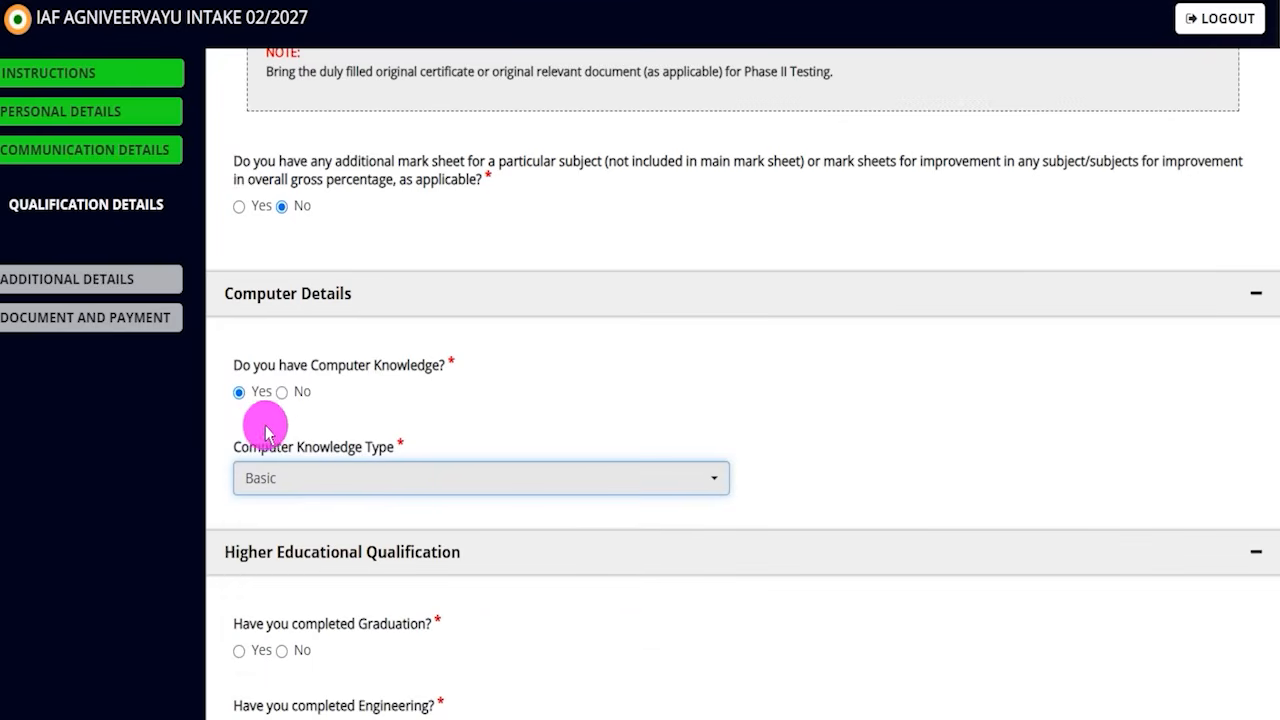
pyautogui.click(281, 393)
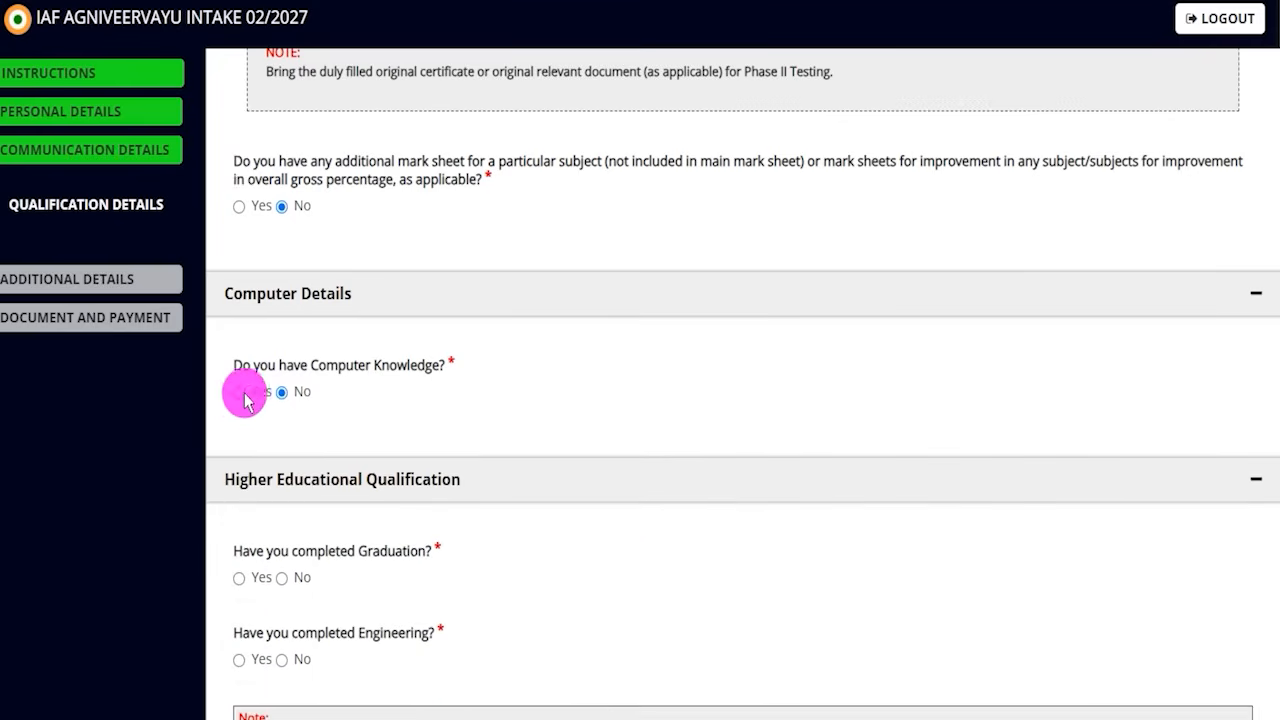
# - Try Yes with the Arts stream for completed Graduation, and settle the answer on No
pyautogui.scroll(-2, 335, 448)
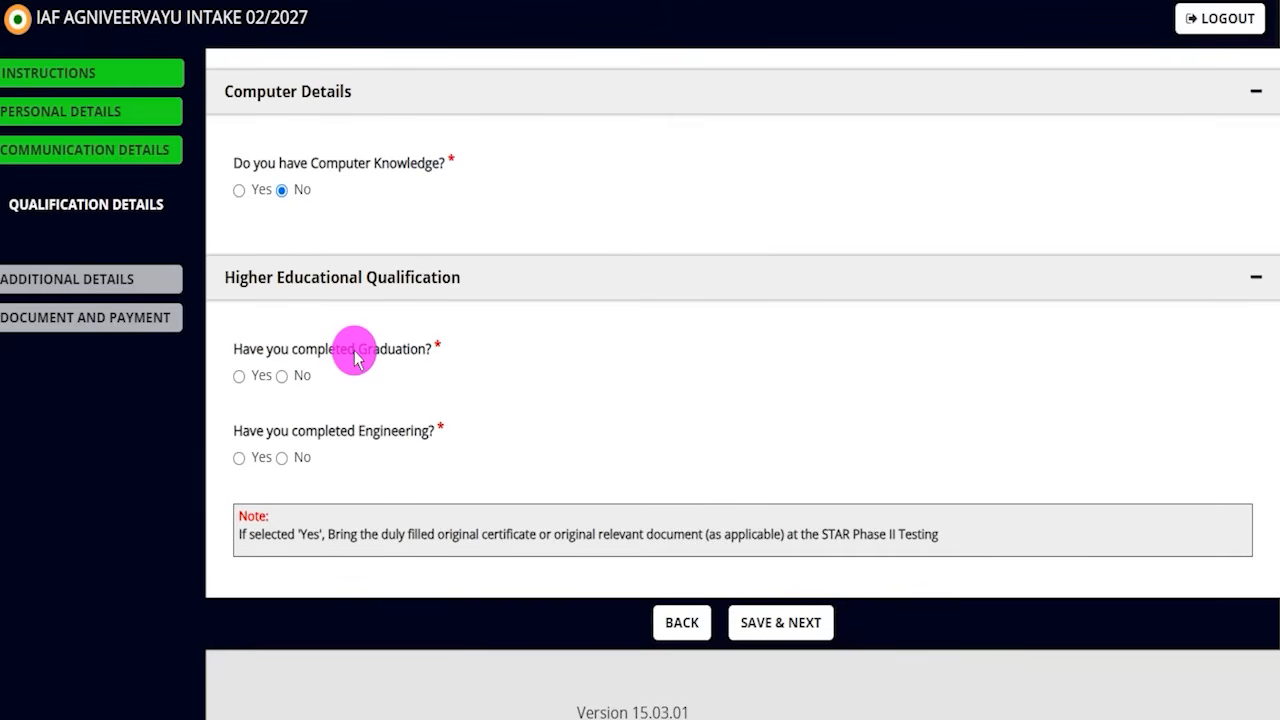
pyautogui.moveTo(296, 348); pyautogui.dragTo(372, 349)
pyautogui.click(240, 376)
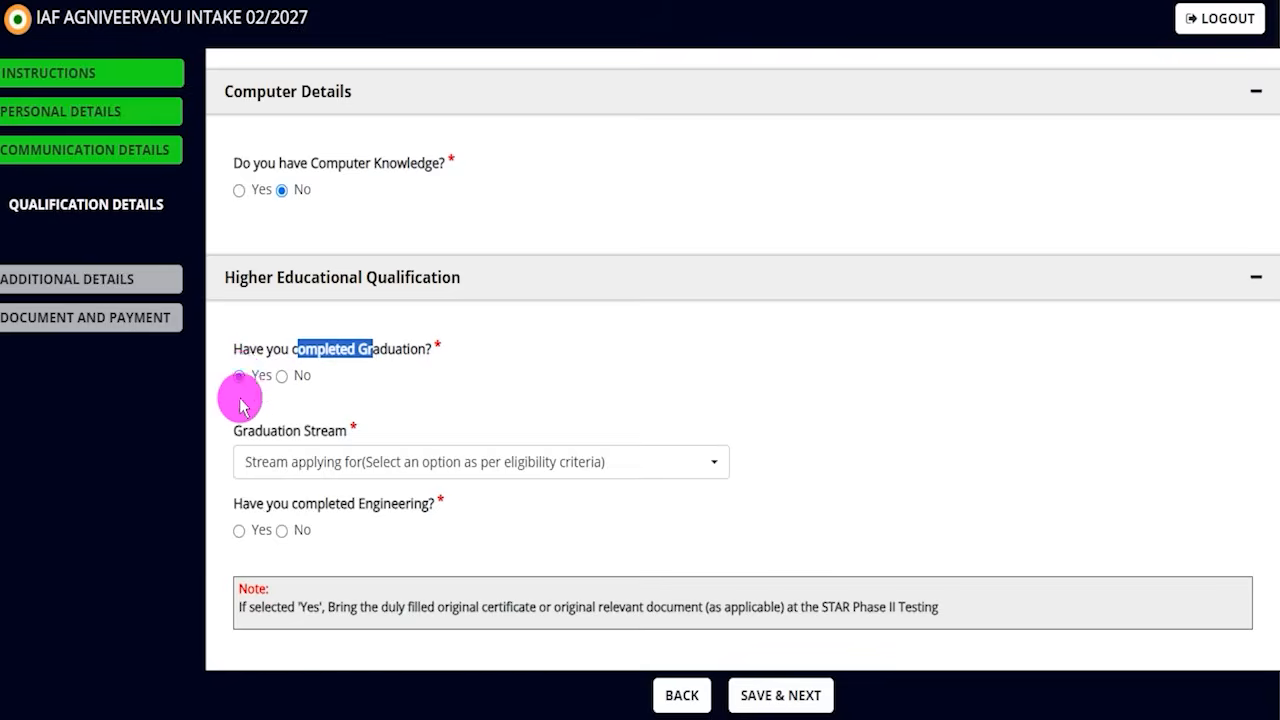
pyautogui.click(306, 466)
pyautogui.click(270, 566)
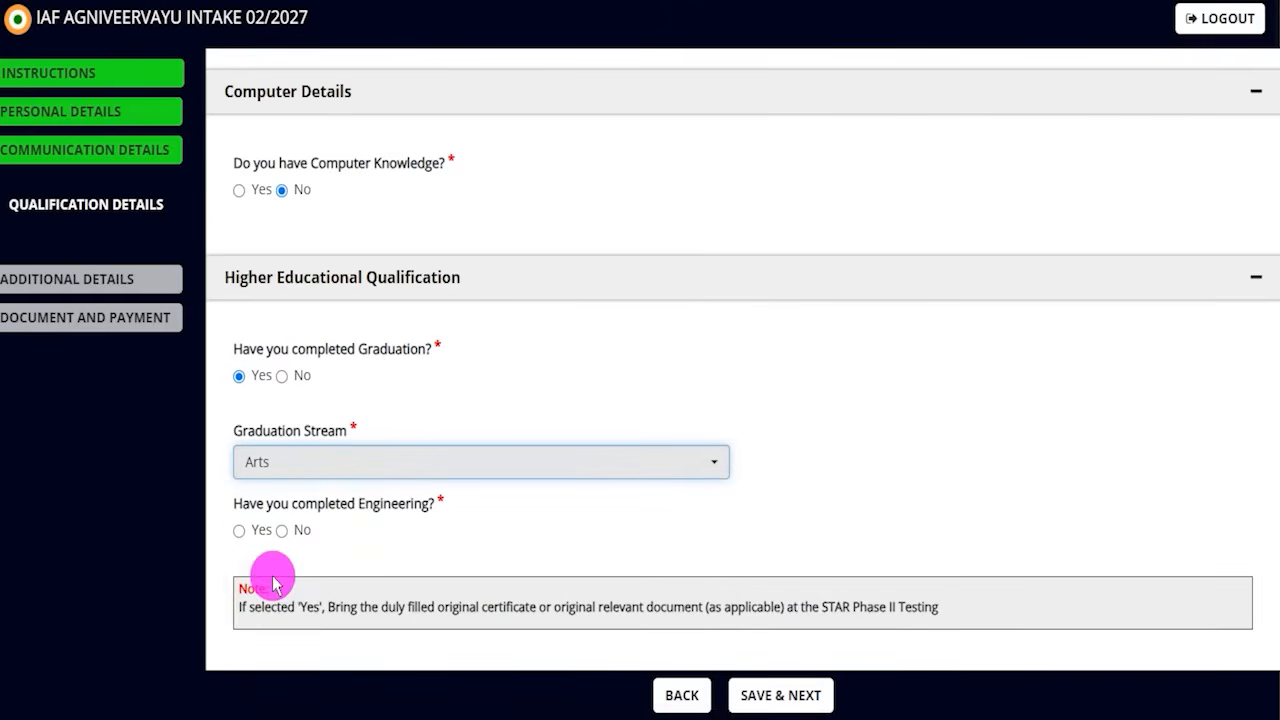
pyautogui.click(281, 376)
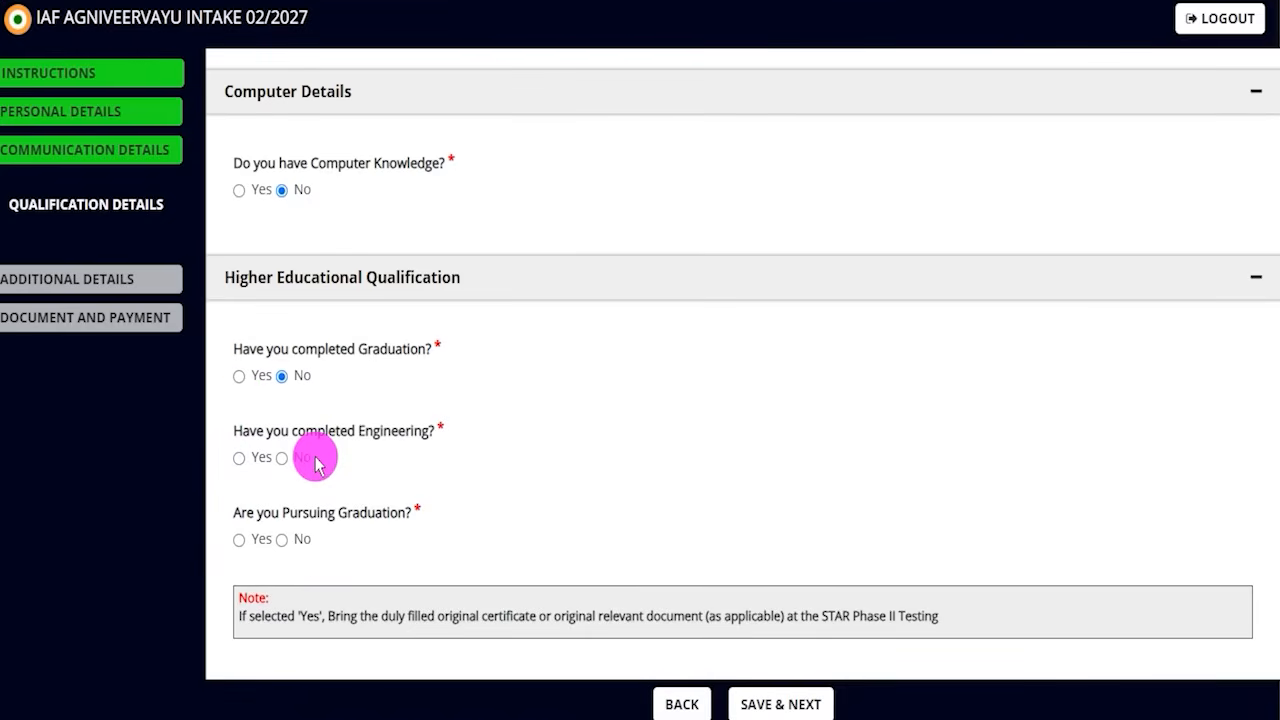
# - Try Yes with the Electronics stream for completed Engineering, and settle the answer on No
pyautogui.moveTo(256, 431); pyautogui.dragTo(383, 433)
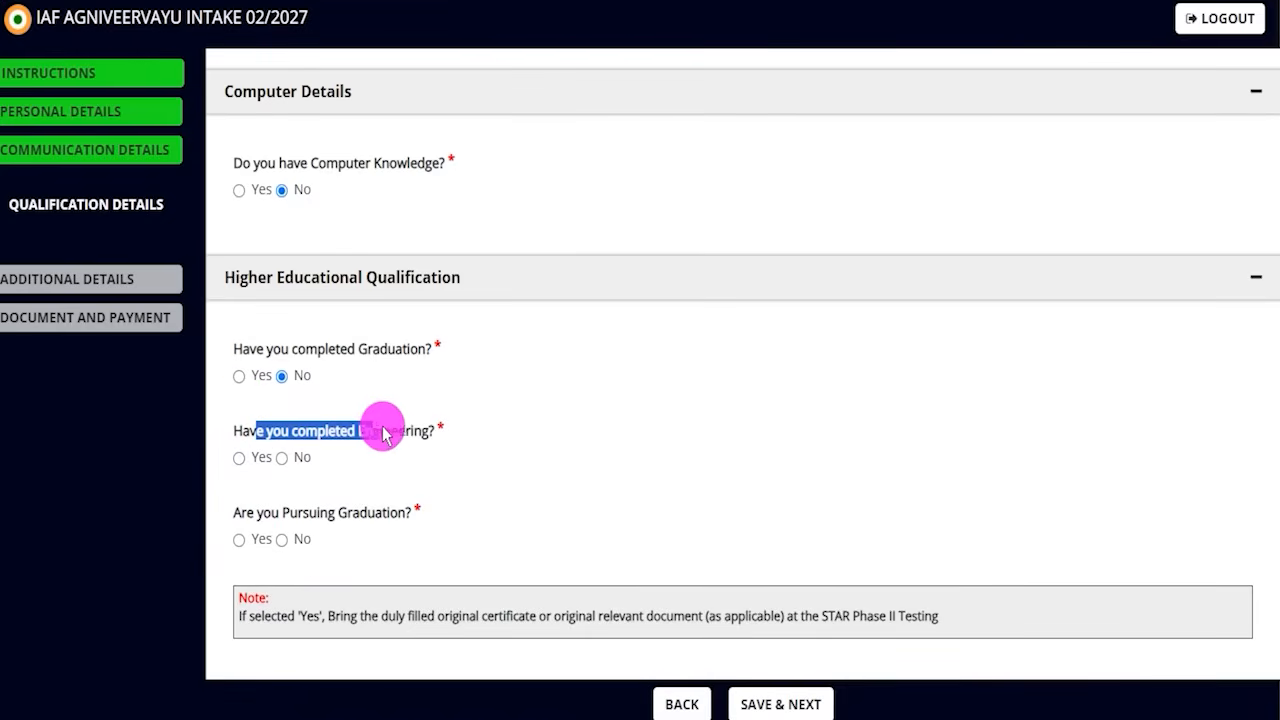
pyautogui.click(239, 457)
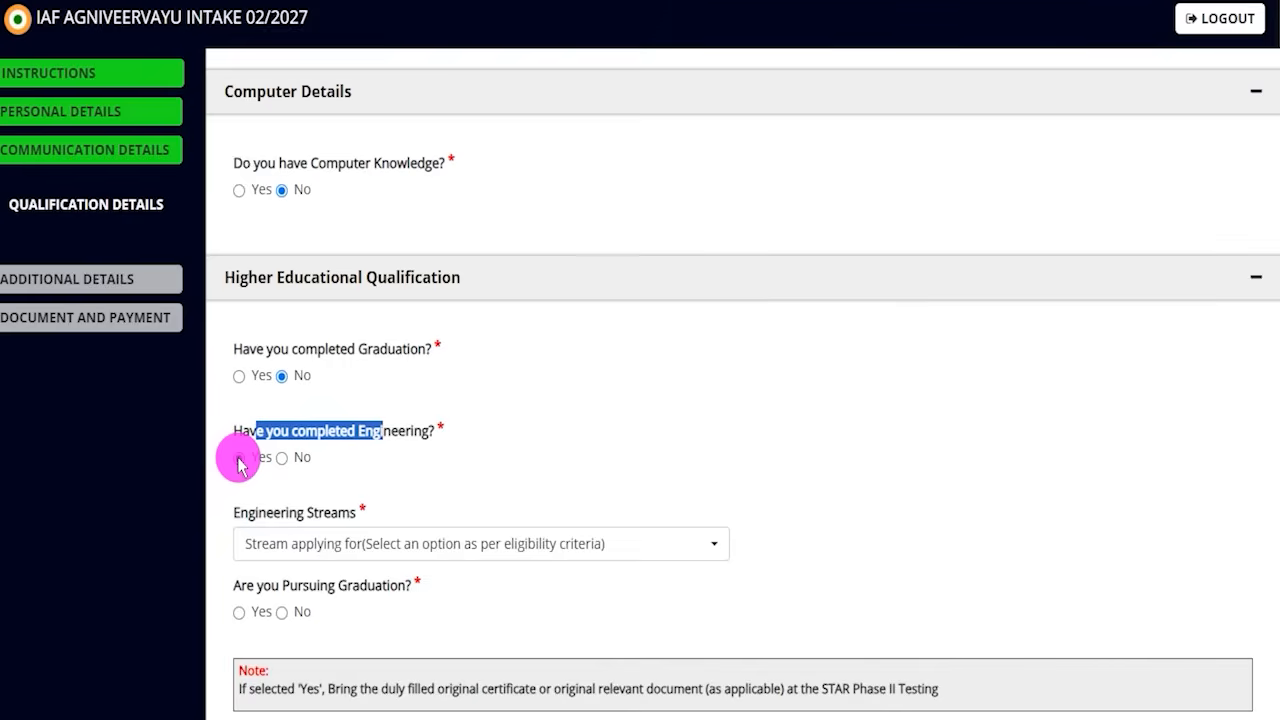
pyautogui.click(318, 548)
pyautogui.click(295, 482)
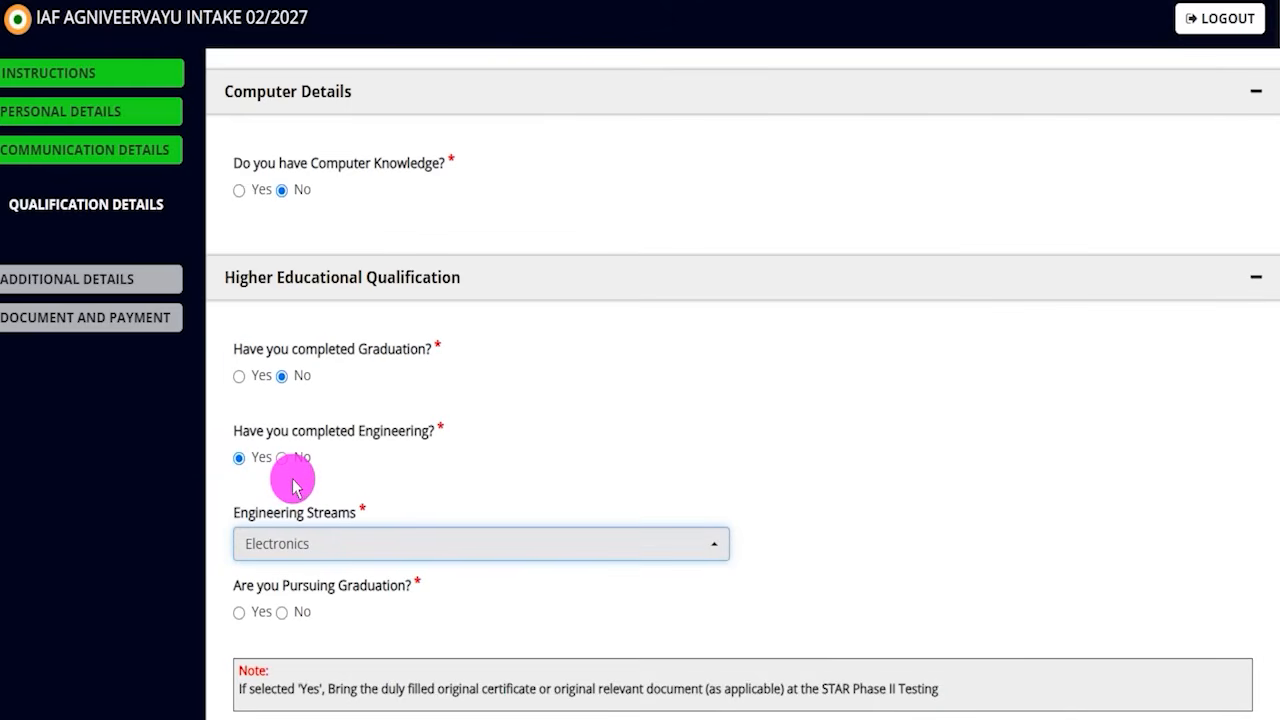
pyautogui.click(281, 458)
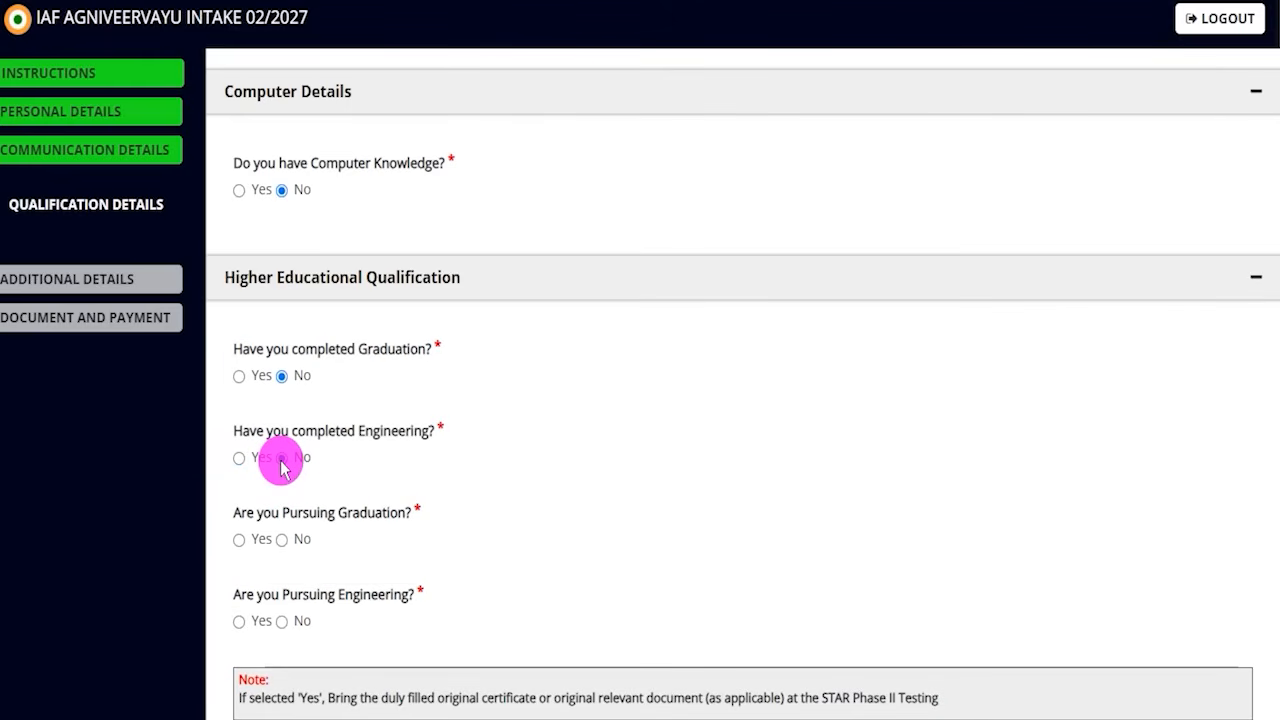
# - Try Yes for pursuing Graduation to check its stream options, and settle the answer on No
pyautogui.moveTo(257, 516); pyautogui.dragTo(343, 508)
pyautogui.scroll(-1, 343, 508)
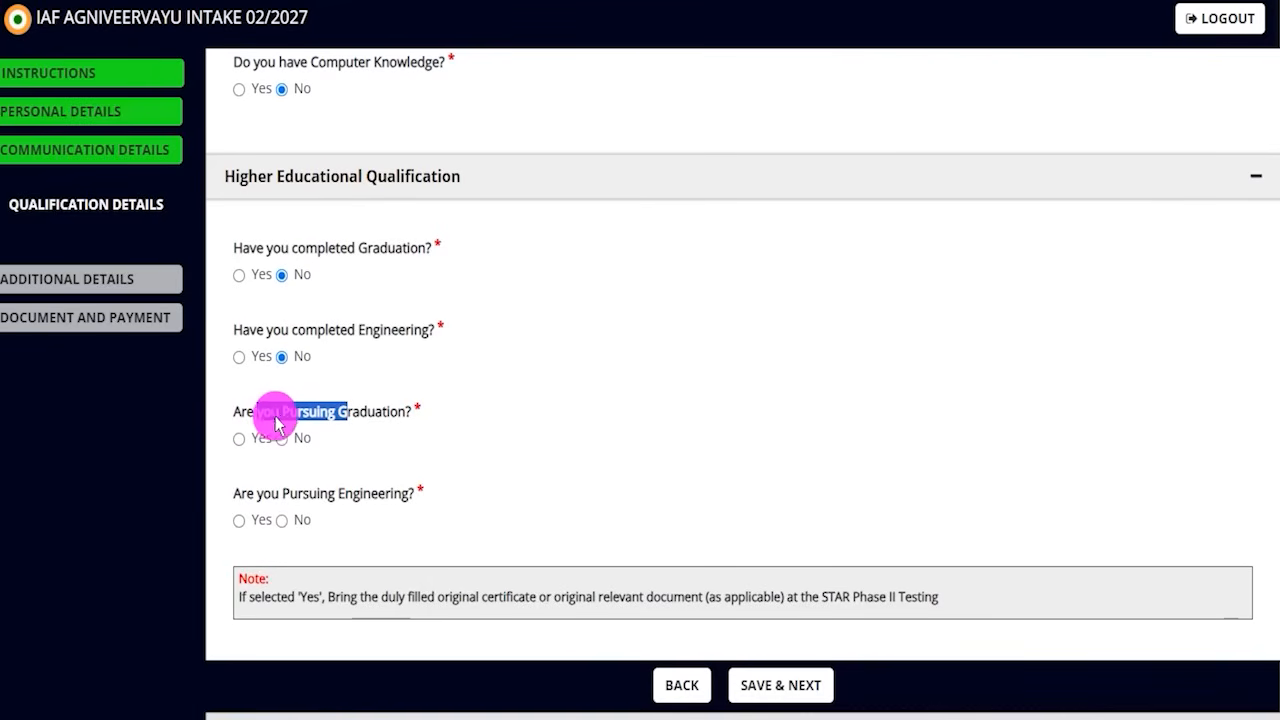
pyautogui.click(240, 438)
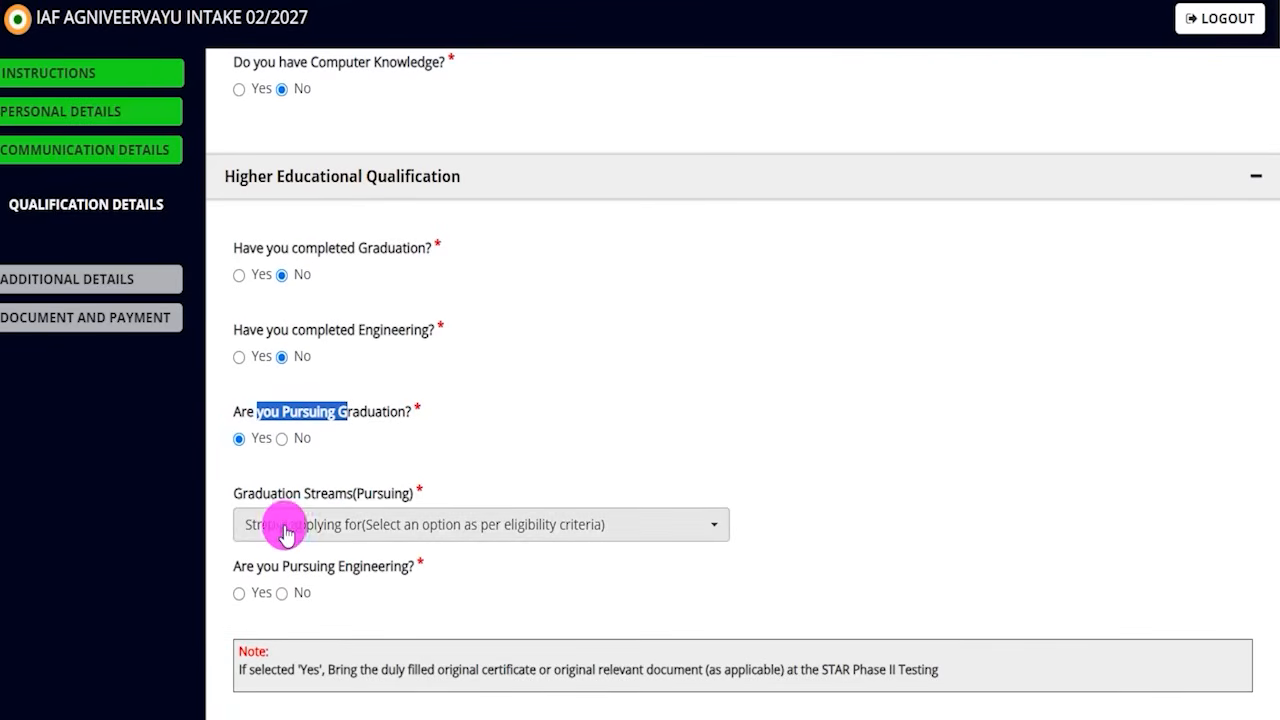
pyautogui.click(345, 528)
pyautogui.click(345, 528)
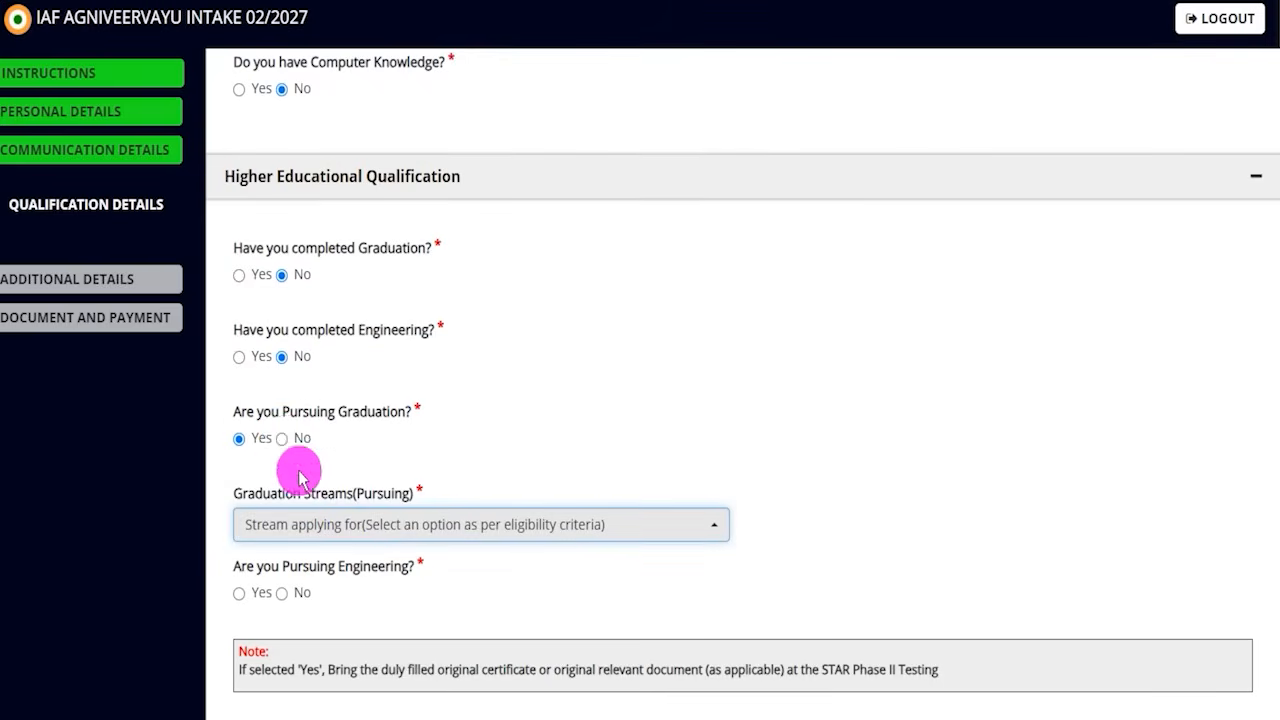
pyautogui.click(282, 439)
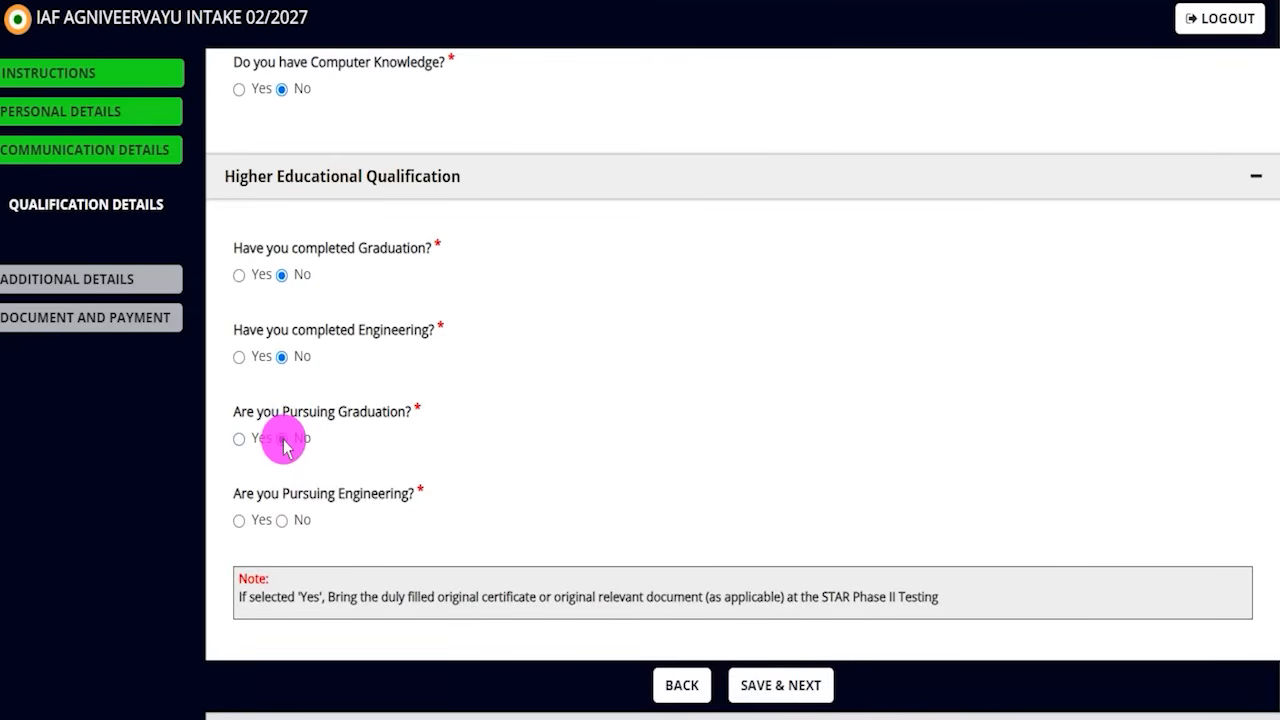
# - Try Yes for pursuing Engineering to check its stream options, and settle the answer on No
pyautogui.moveTo(253, 492); pyautogui.dragTo(363, 495)
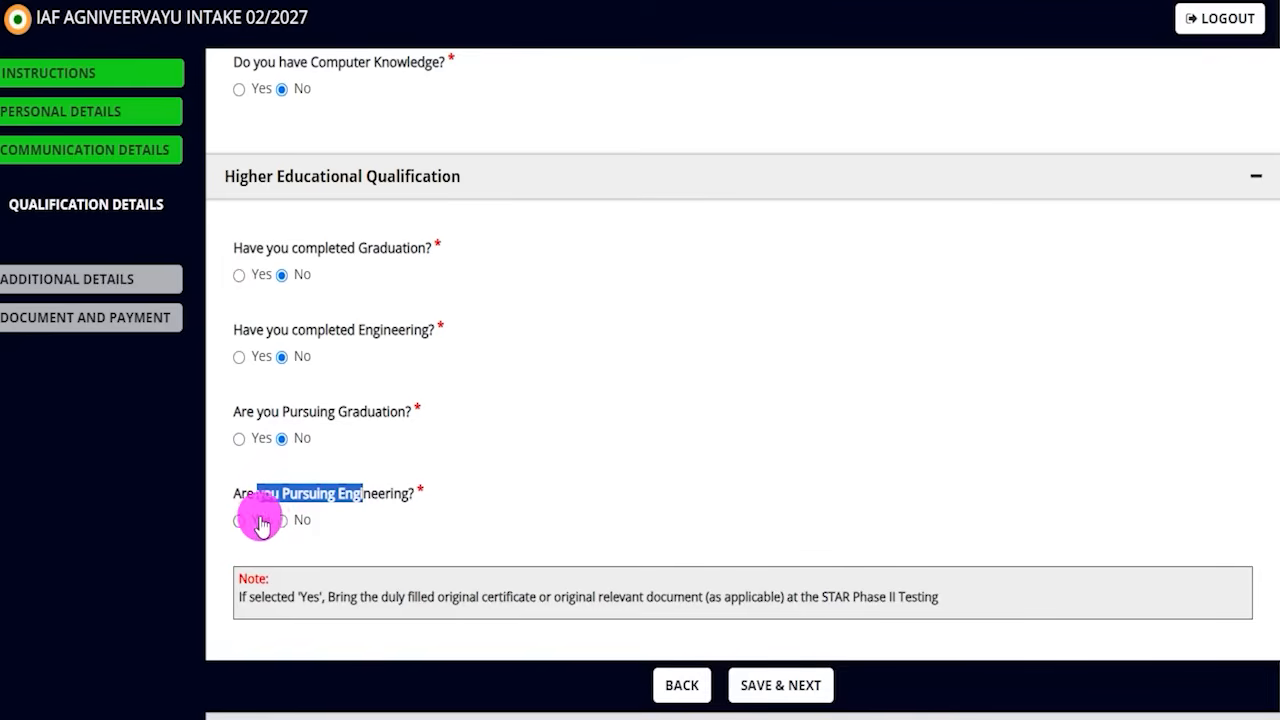
pyautogui.click(239, 520)
pyautogui.click(318, 610)
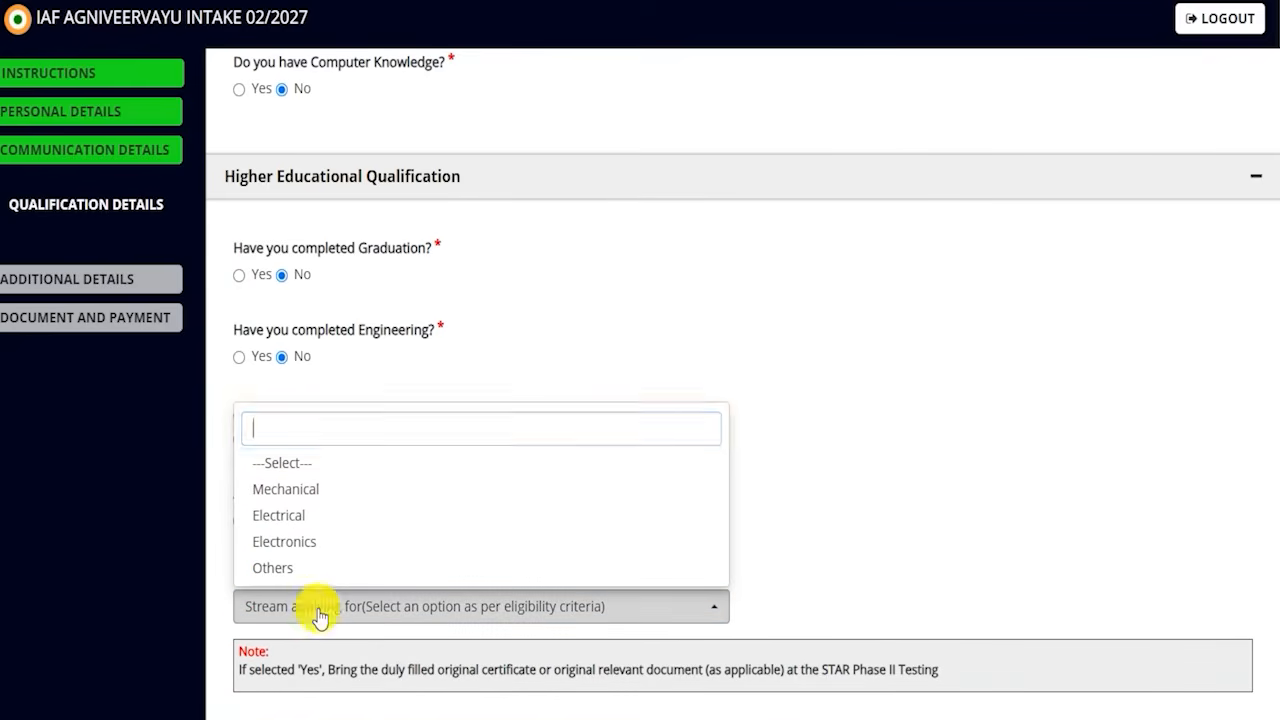
pyautogui.click(318, 608)
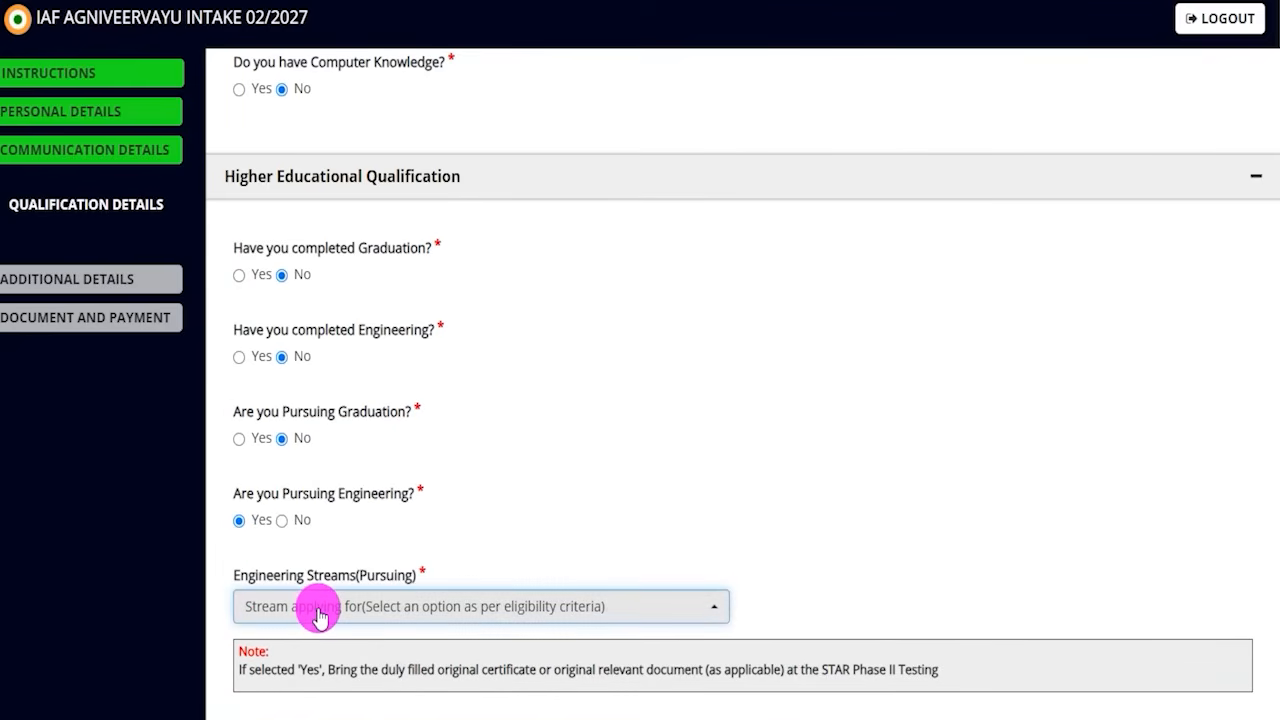
pyautogui.click(281, 520)
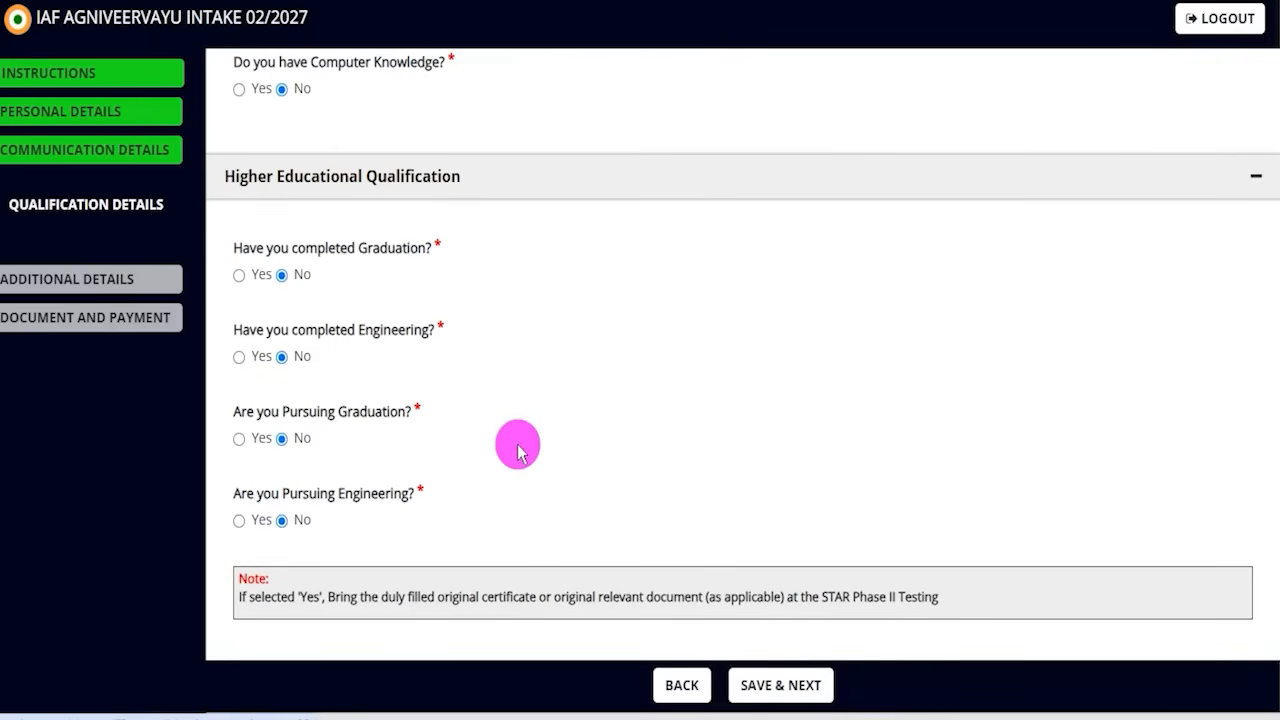
# - Save the completed Qualification Details and proceed to the Additional Details section
pyautogui.scroll(-2, 514, 443)
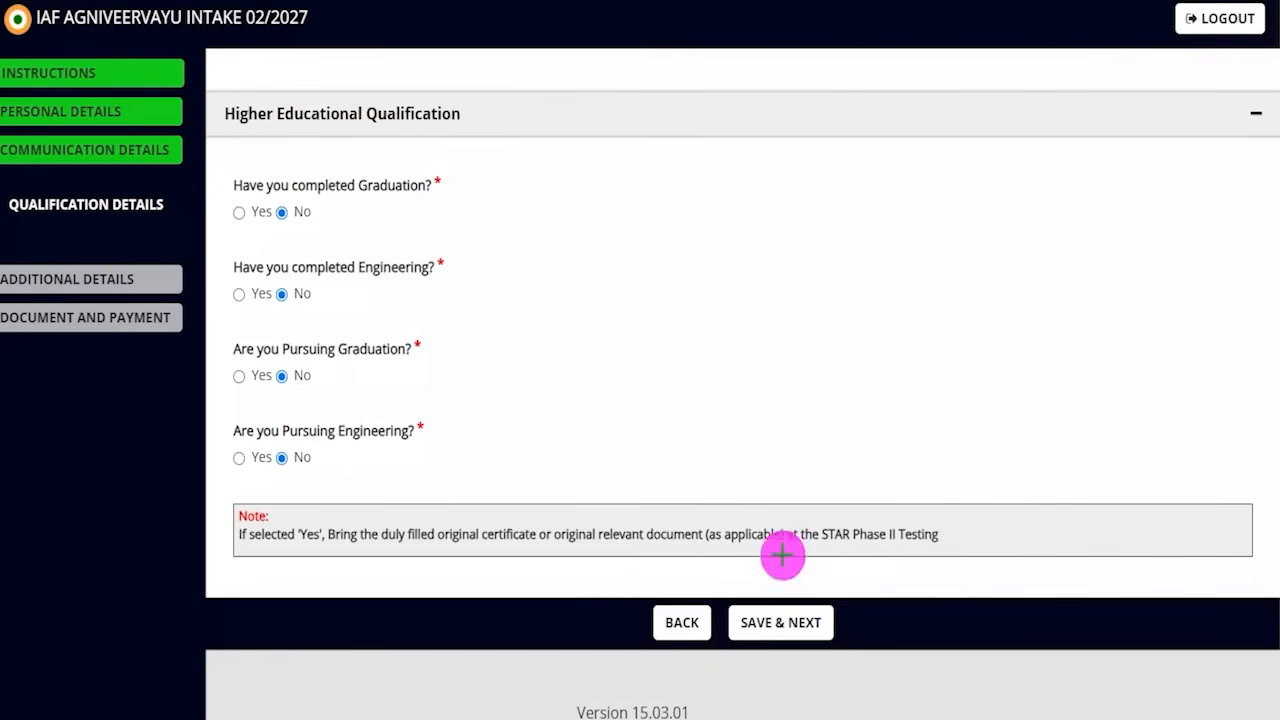
pyautogui.moveTo(926, 351); pyautogui.dragTo(828, 600)
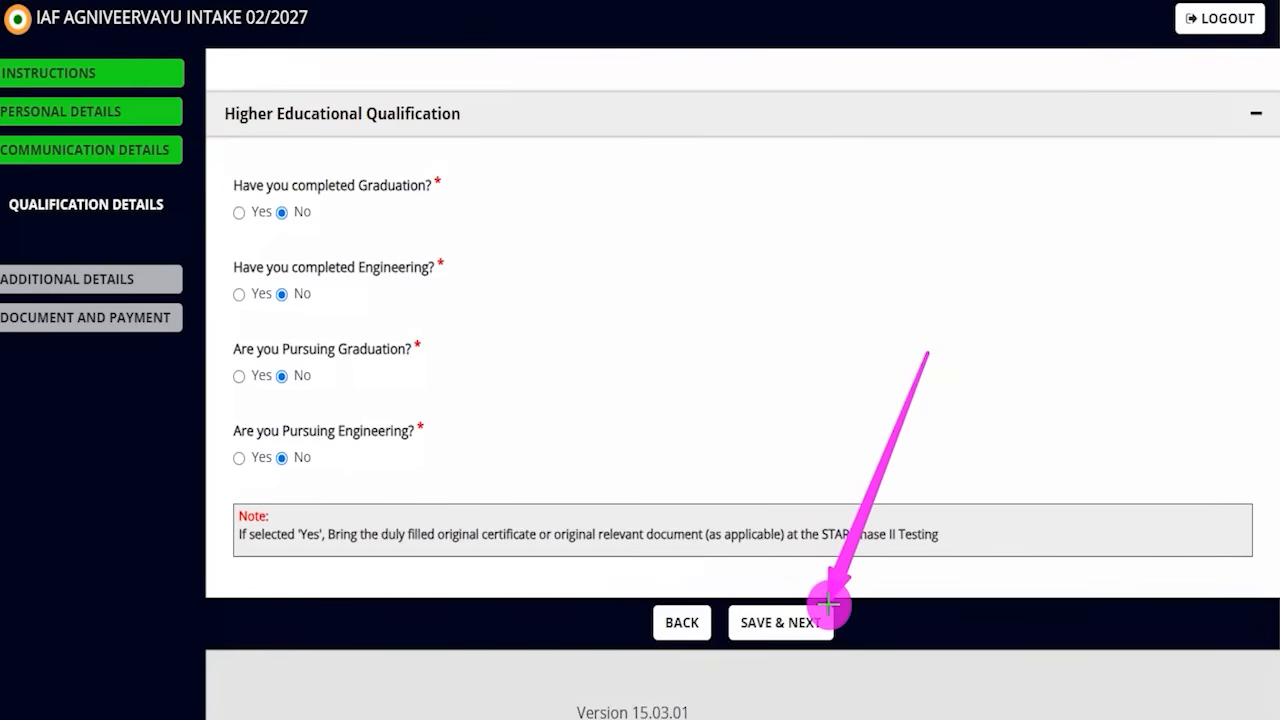
pyautogui.click(826, 605)
# - Enter Leg as the clearly visible permanent body mark under Physical Characteristics
pyautogui.scroll(-3, 466, 420)
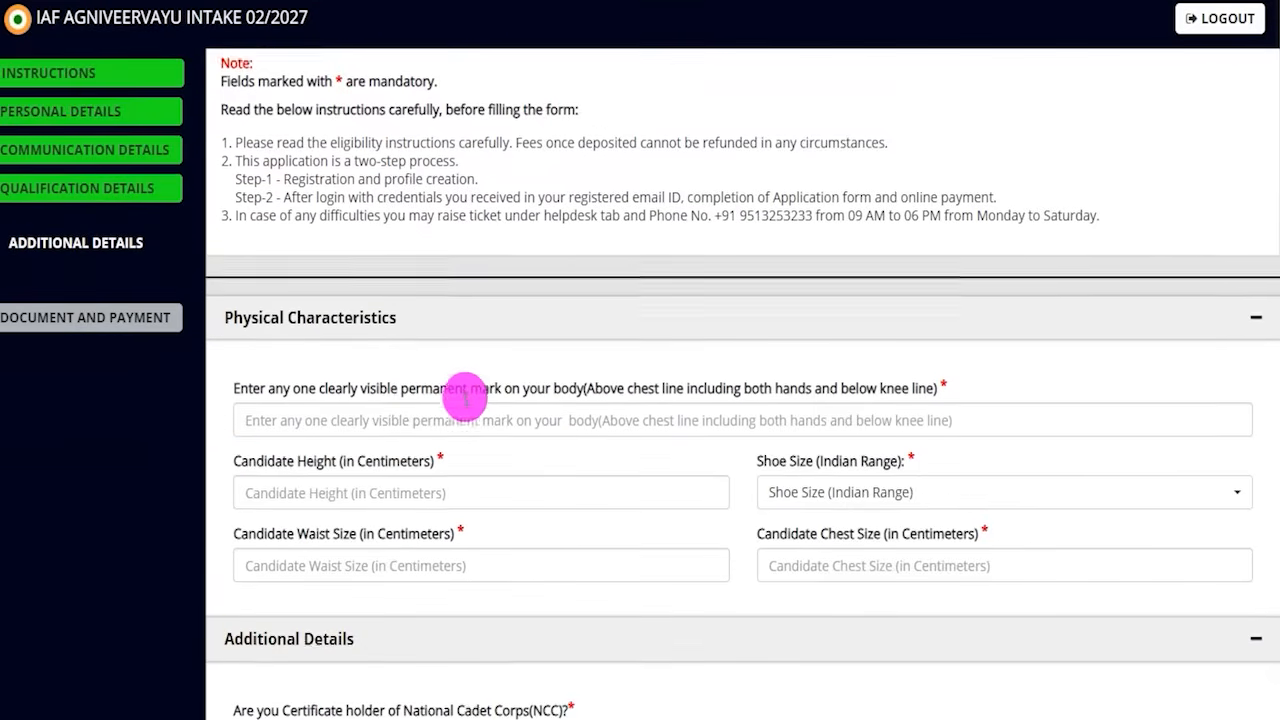
pyautogui.scroll(-2, 465, 365)
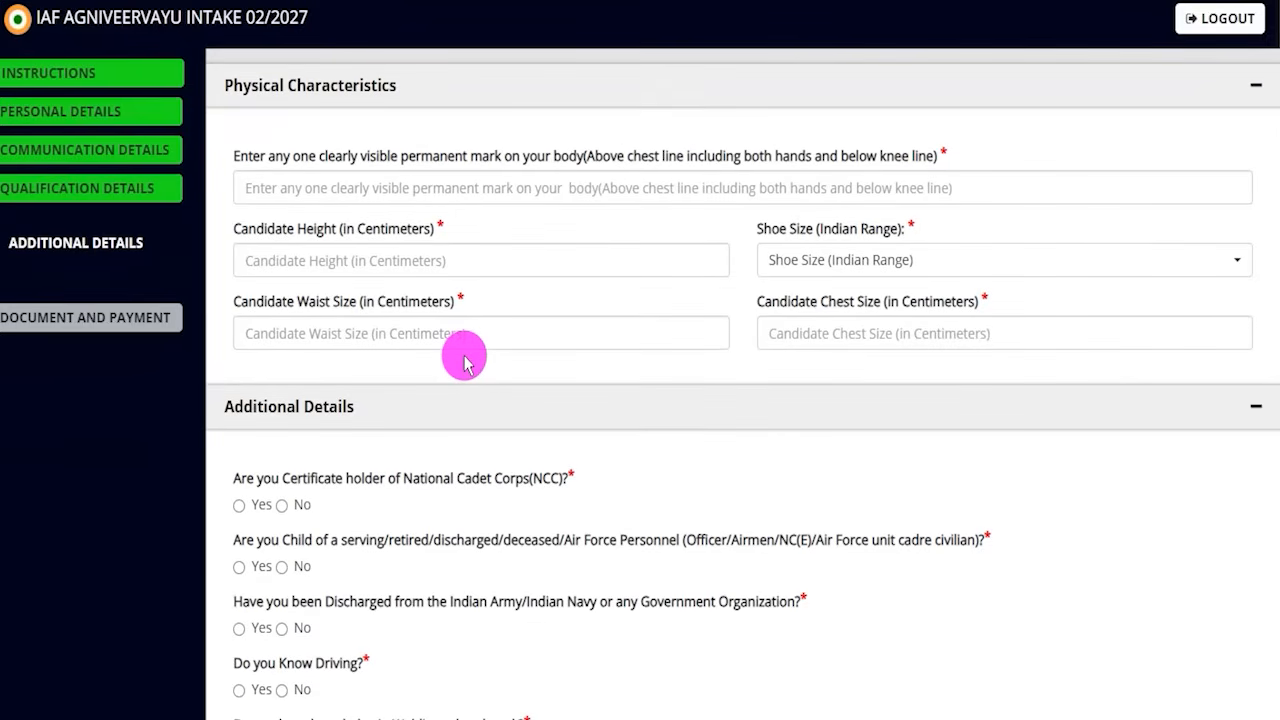
pyautogui.moveTo(328, 156); pyautogui.dragTo(470, 162)
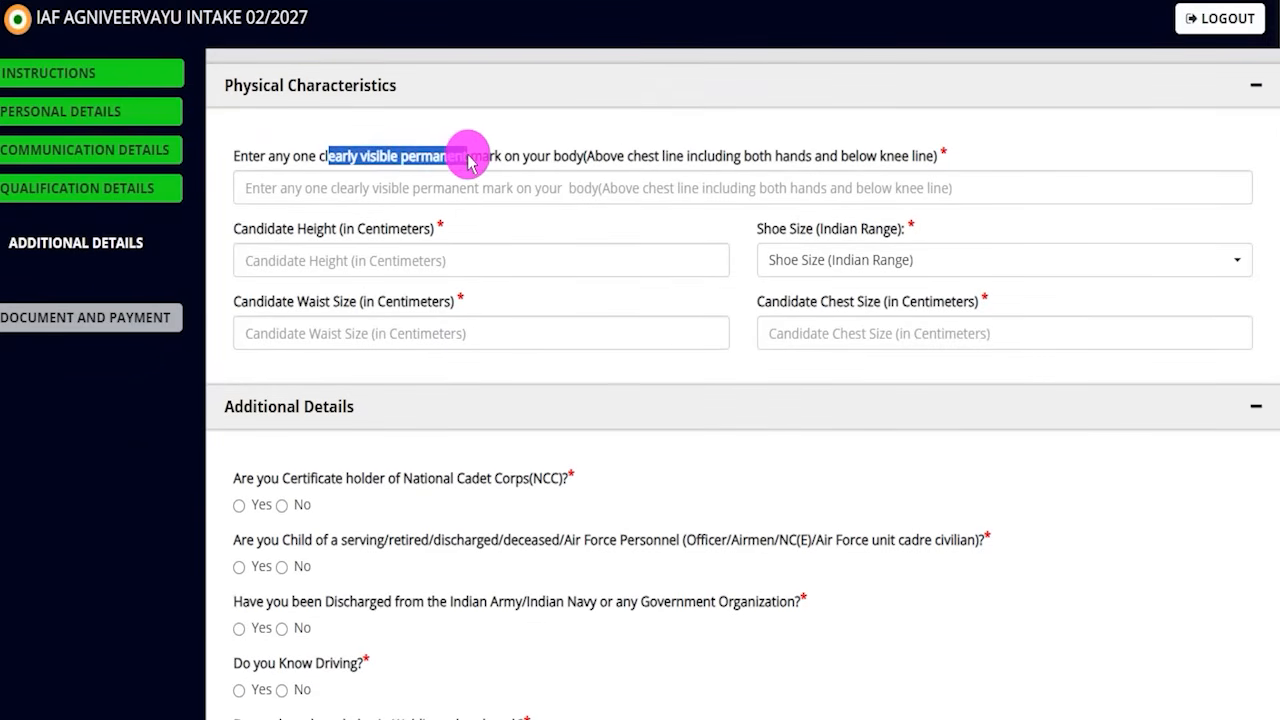
pyautogui.click(429, 191)
pyautogui.write('Leg')
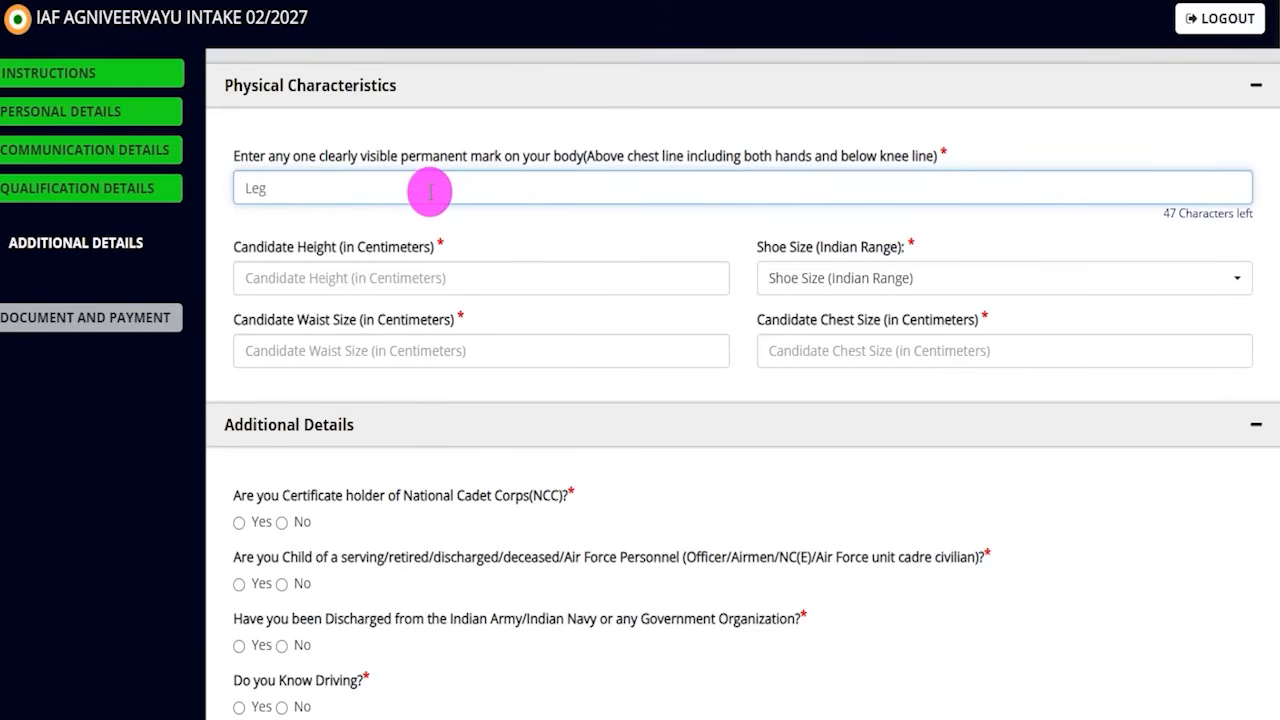
pyautogui.click(374, 254)
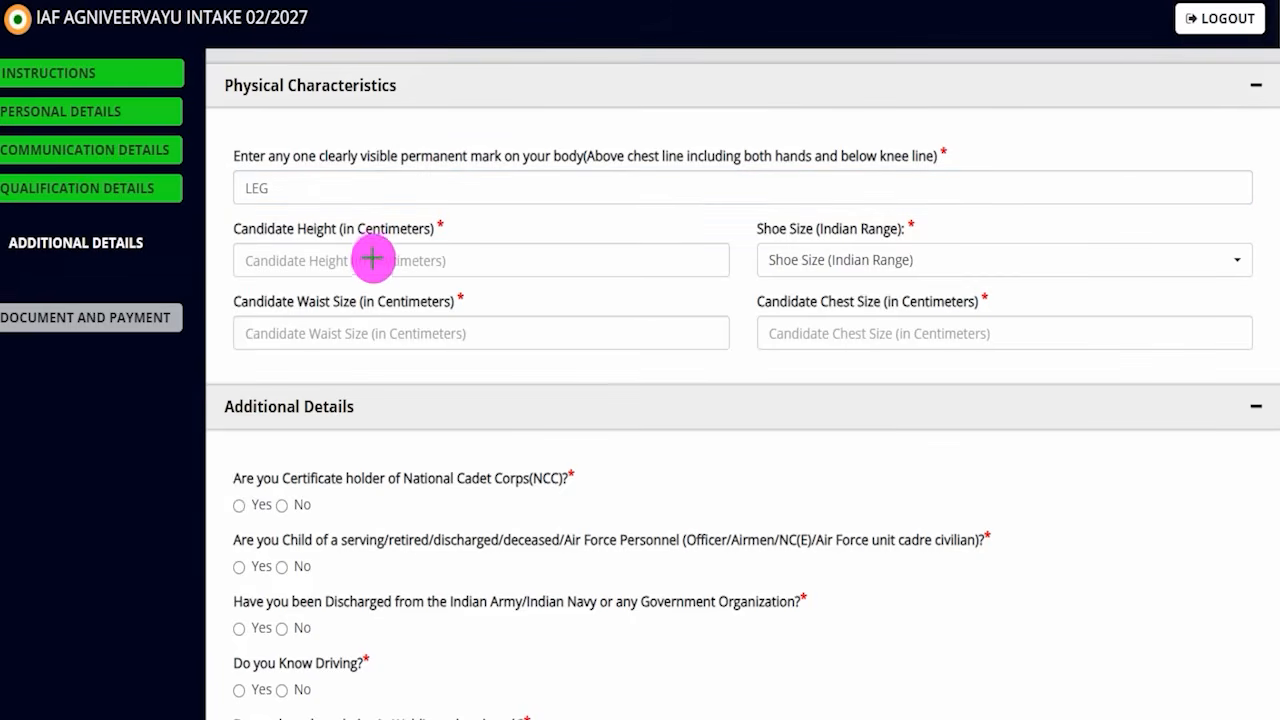
# - Set the shoe size (Indian Range) to 8 and go through the waist and chest size fields without filling them
pyautogui.moveTo(371, 262); pyautogui.dragTo(422, 208)
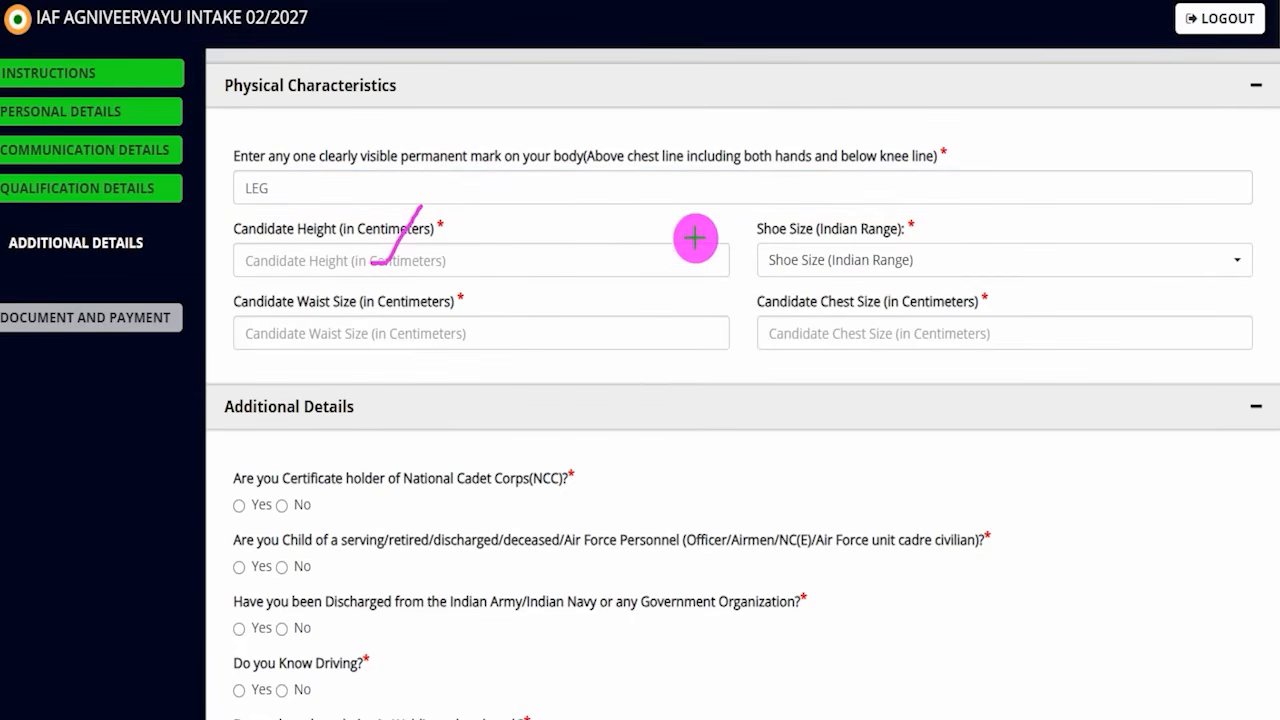
pyautogui.click(837, 256)
pyautogui.click(778, 499)
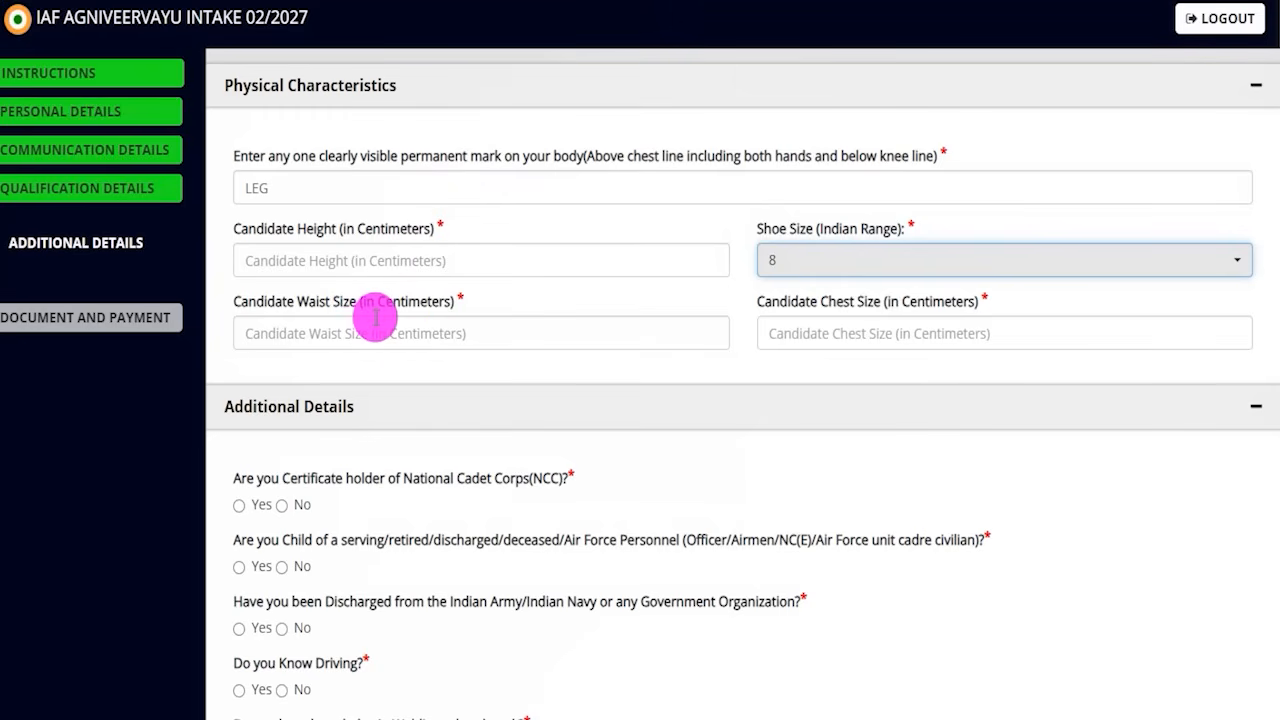
pyautogui.click(370, 333)
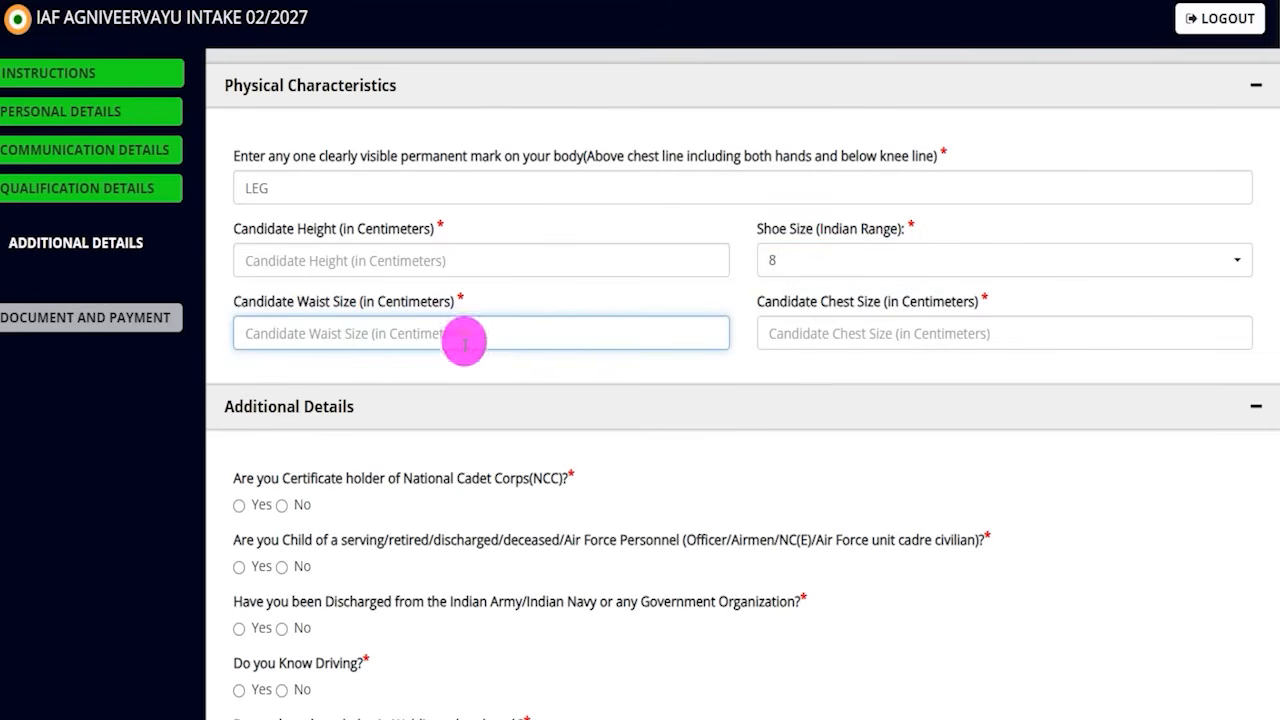
pyautogui.moveTo(797, 307); pyautogui.dragTo(857, 300)
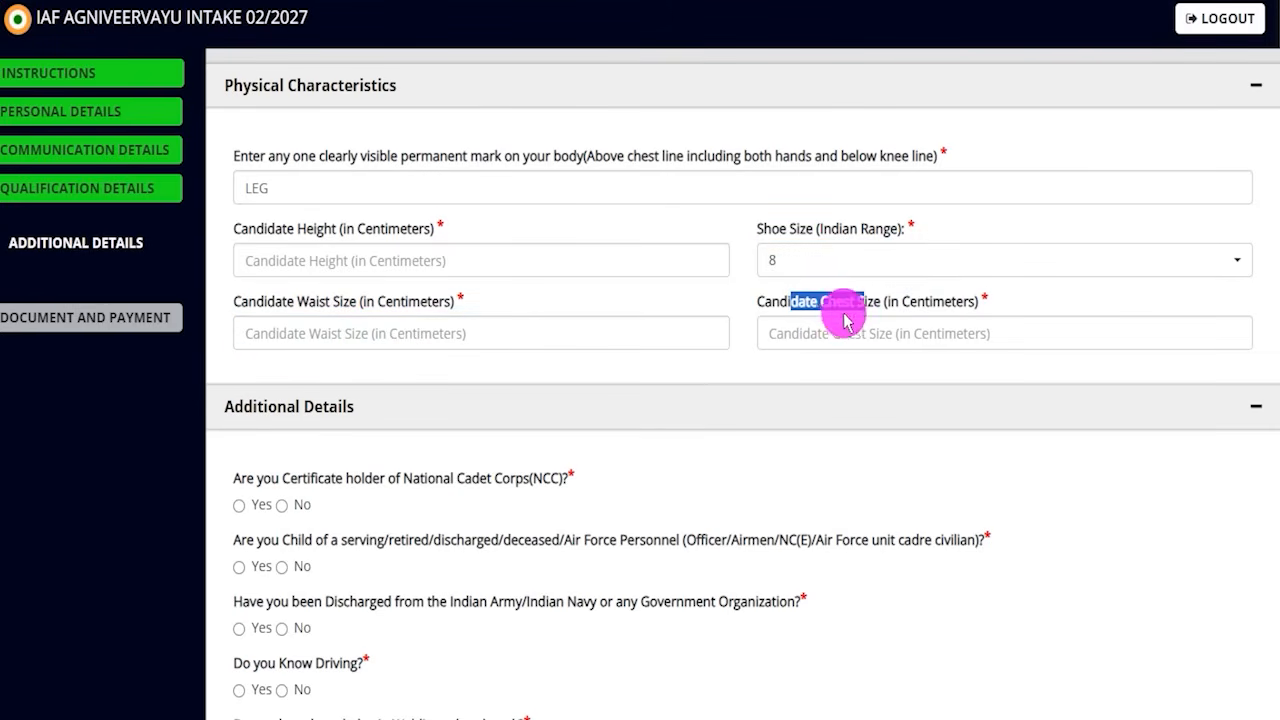
pyautogui.click(808, 336)
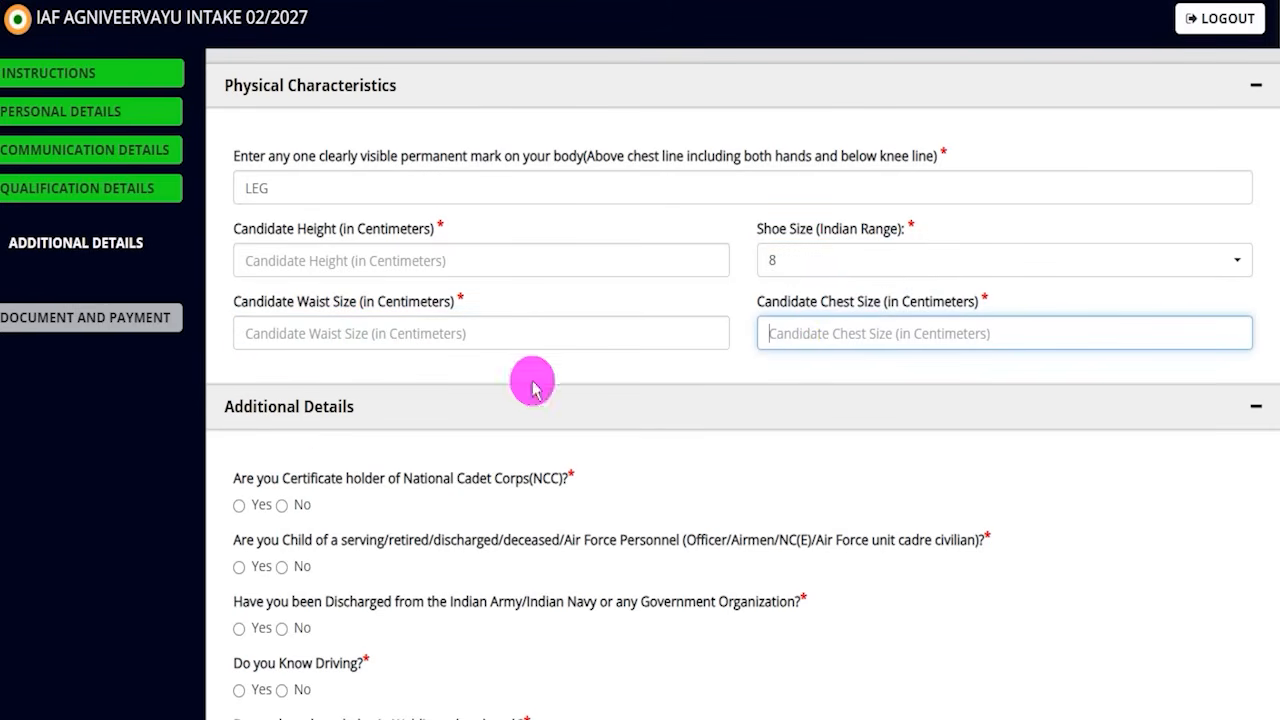
# - Try Yes for holding an NCC certificate to check its certificate type and number fields, and settle the answer on No
pyautogui.scroll(-2, 329, 423)
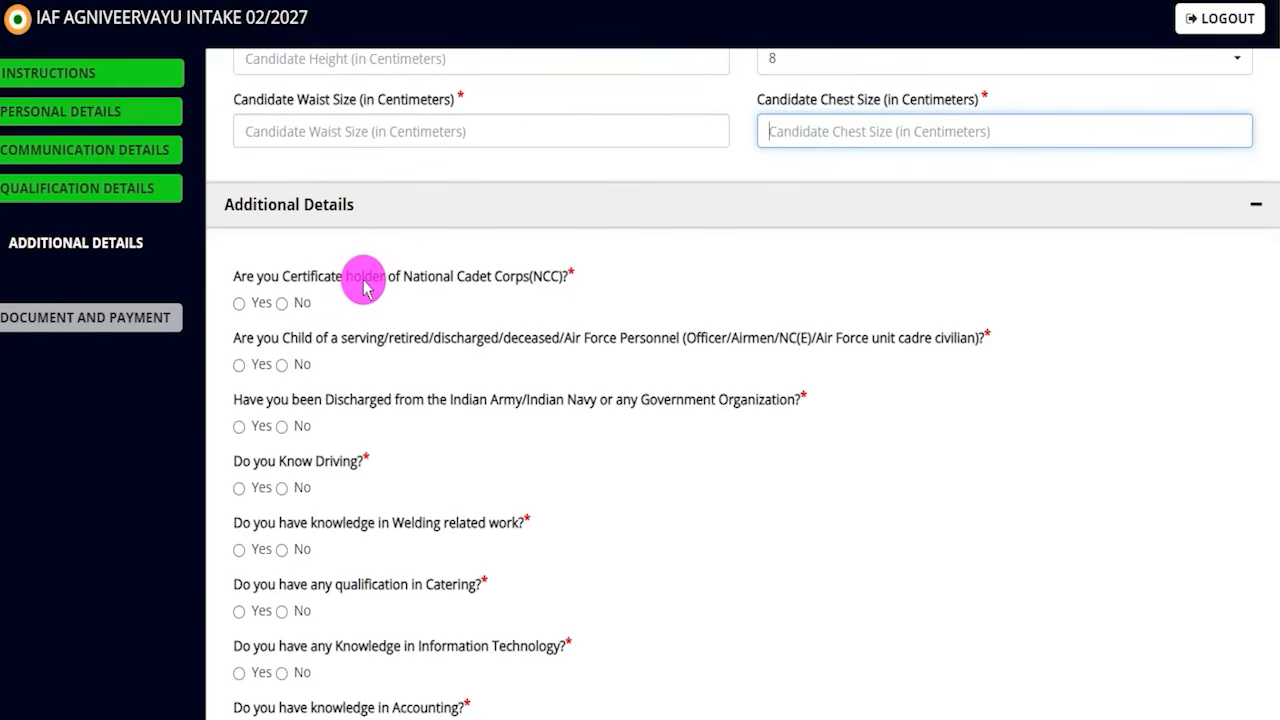
pyautogui.moveTo(324, 277); pyautogui.dragTo(453, 277)
pyautogui.click(239, 303)
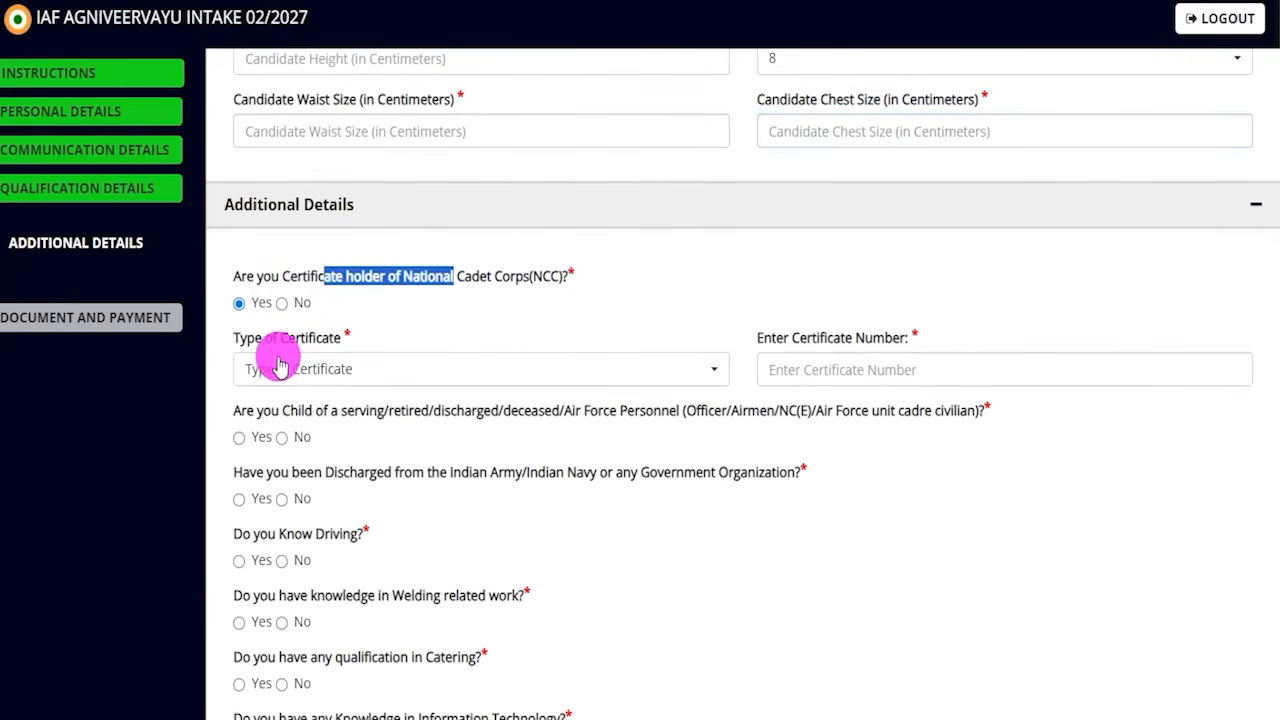
pyautogui.click(294, 368)
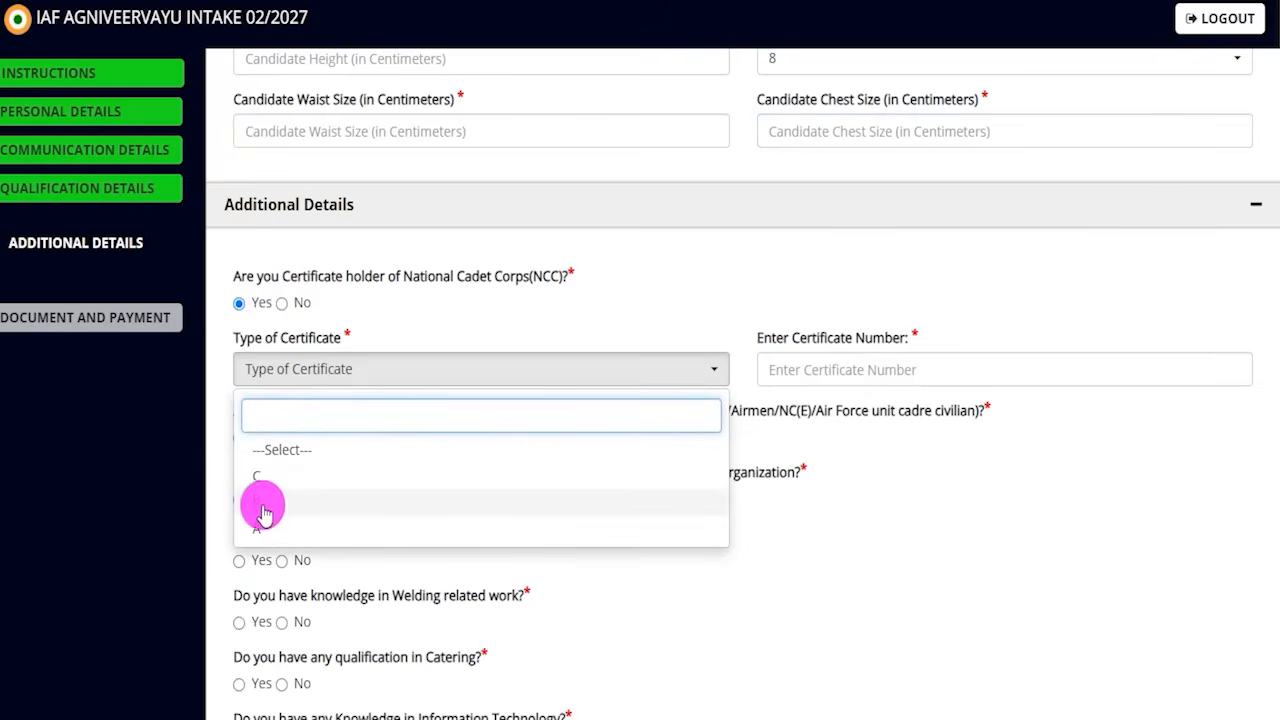
pyautogui.moveTo(771, 337); pyautogui.dragTo(831, 360)
pyautogui.click(803, 371)
pyautogui.click(281, 303)
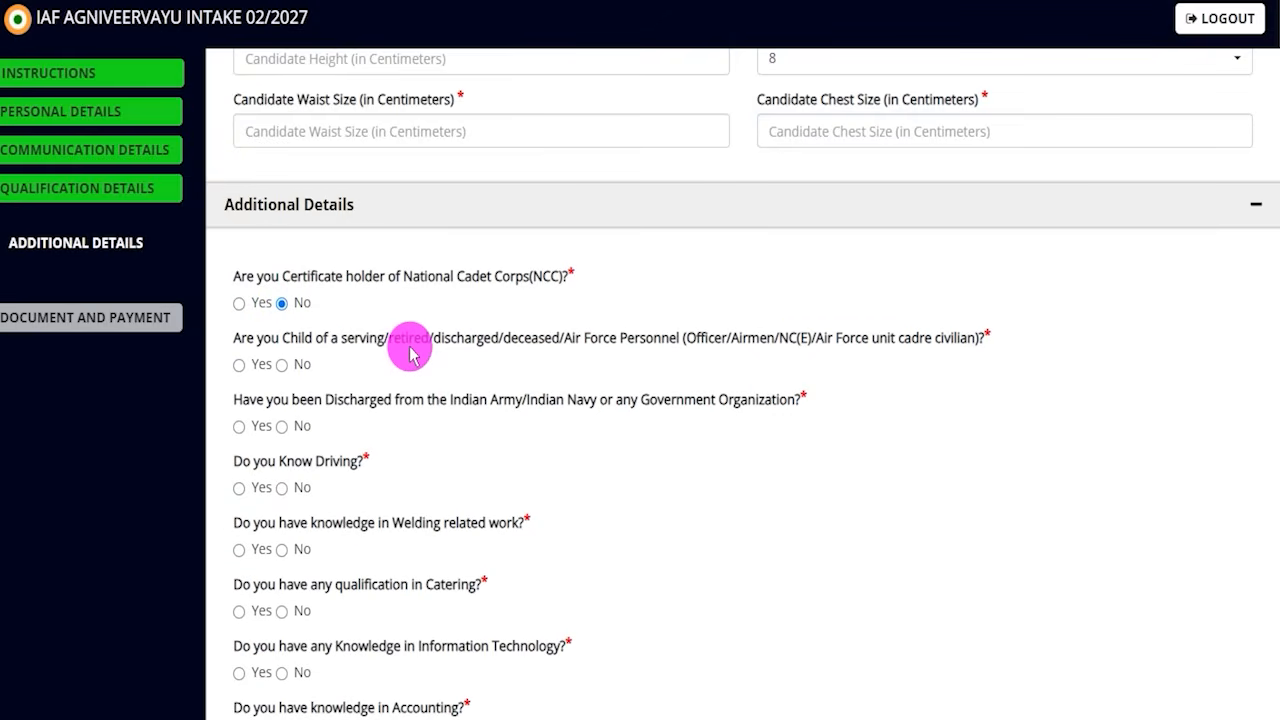
# - Try Yes for being a child of Air Force personnel to read its note, and settle the answer on No
pyautogui.moveTo(361, 345); pyautogui.dragTo(475, 330)
pyautogui.moveTo(571, 337); pyautogui.dragTo(737, 337)
pyautogui.click(766, 334)
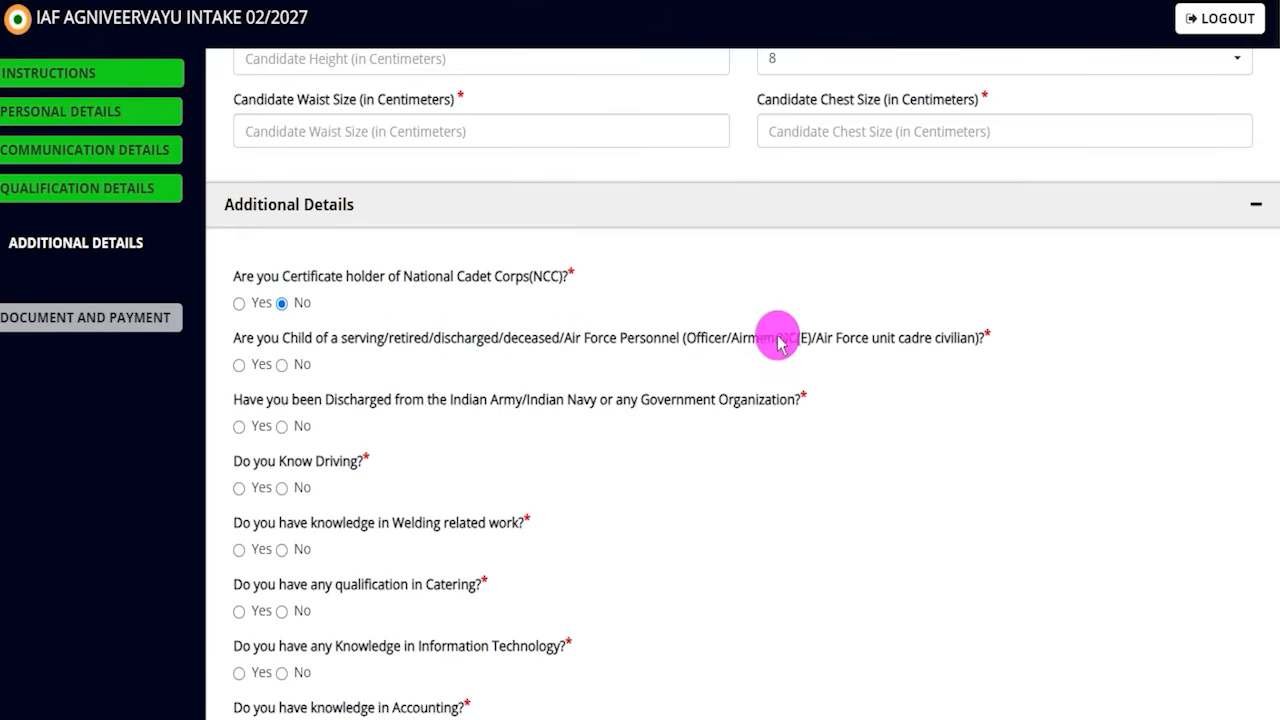
pyautogui.moveTo(831, 344); pyautogui.dragTo(916, 344)
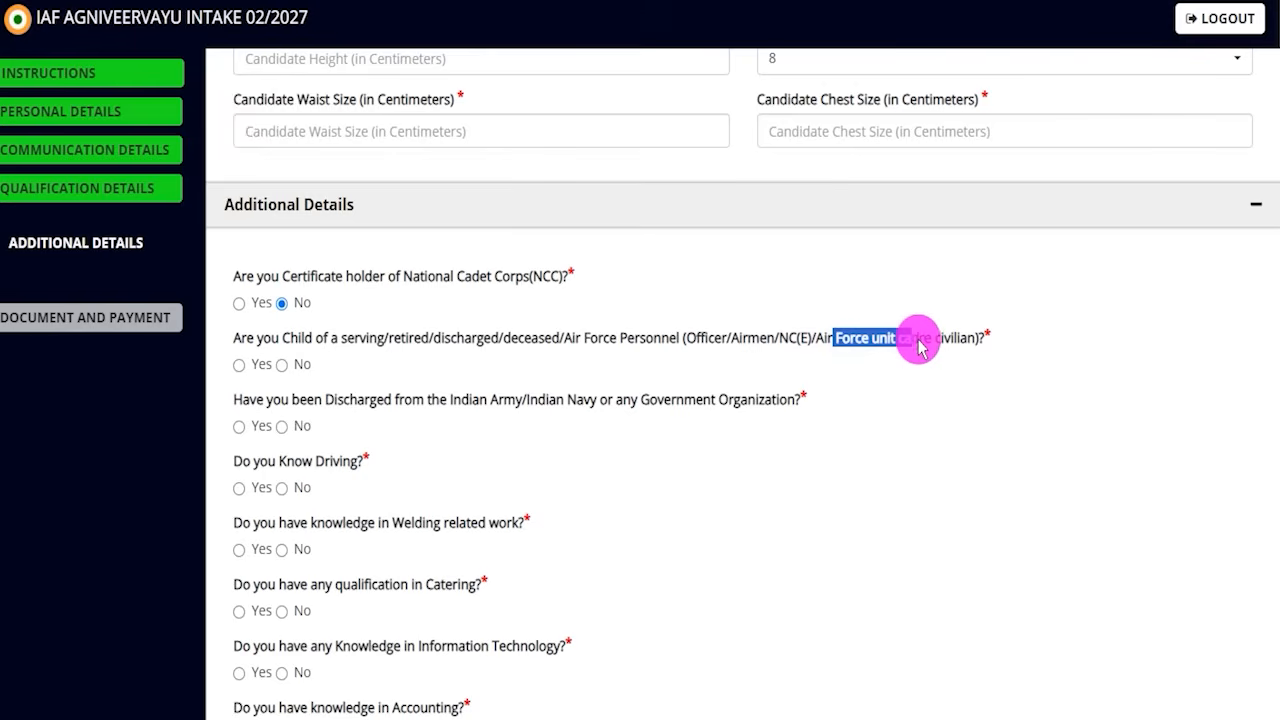
pyautogui.click(239, 365)
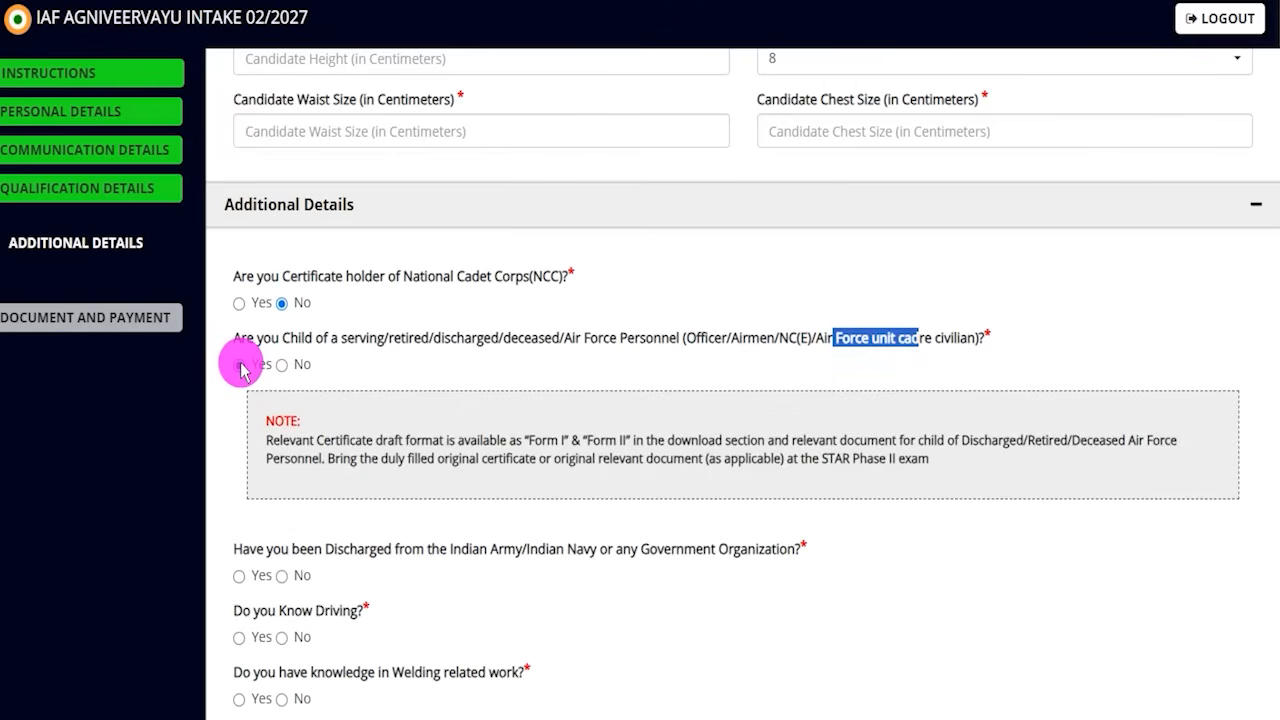
pyautogui.click(282, 366)
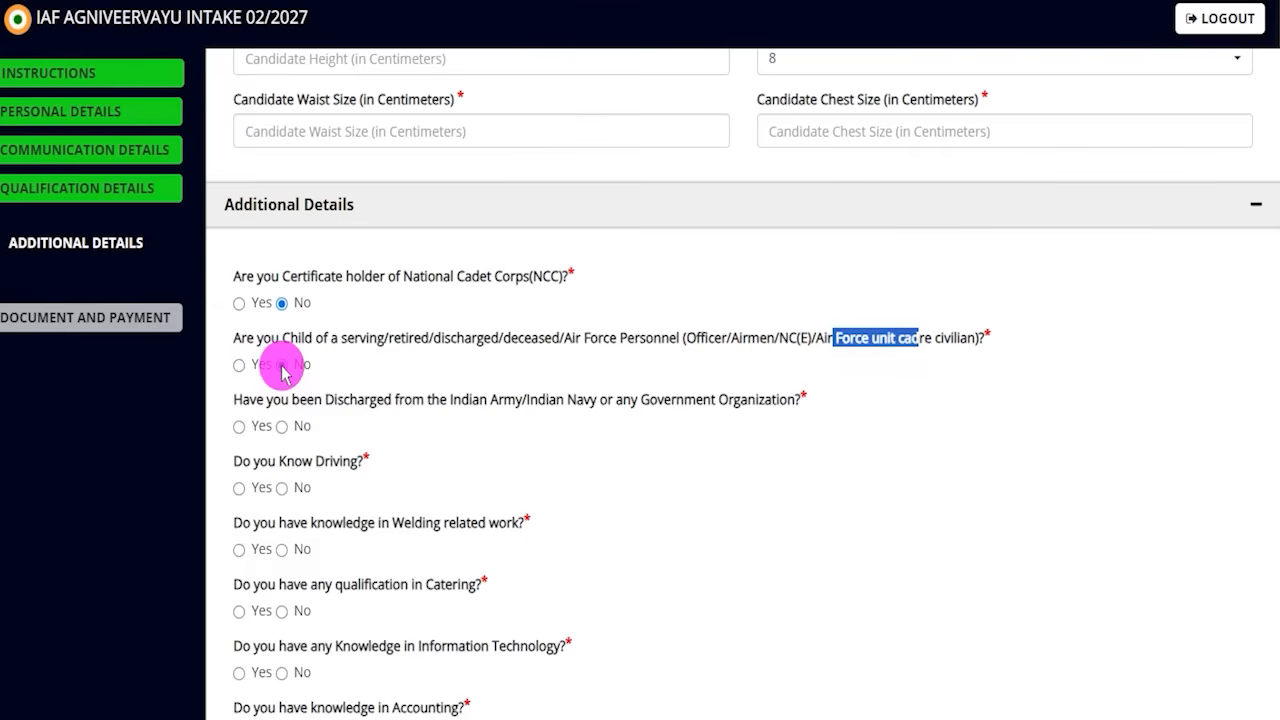
# - Try Yes for discharge from the Army, Navy or a Government Organization to check its organization name field, and settle on No
pyautogui.moveTo(337, 400); pyautogui.dragTo(728, 404)
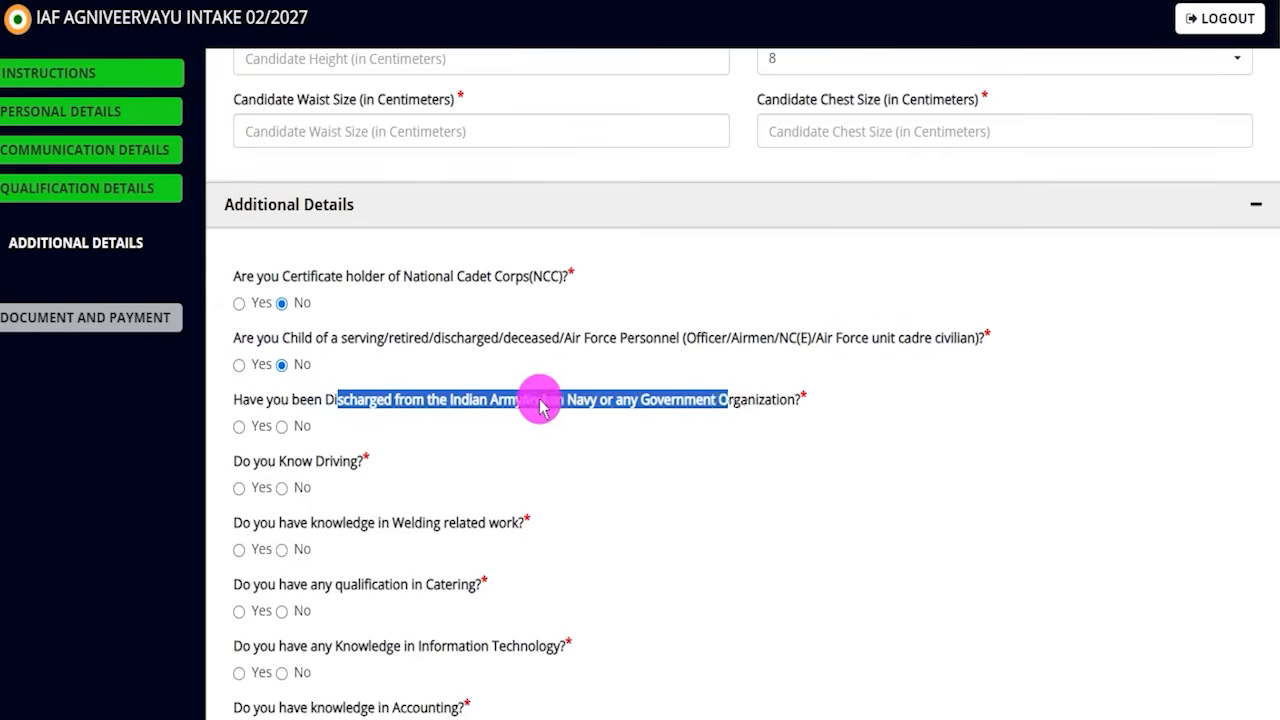
pyautogui.click(238, 428)
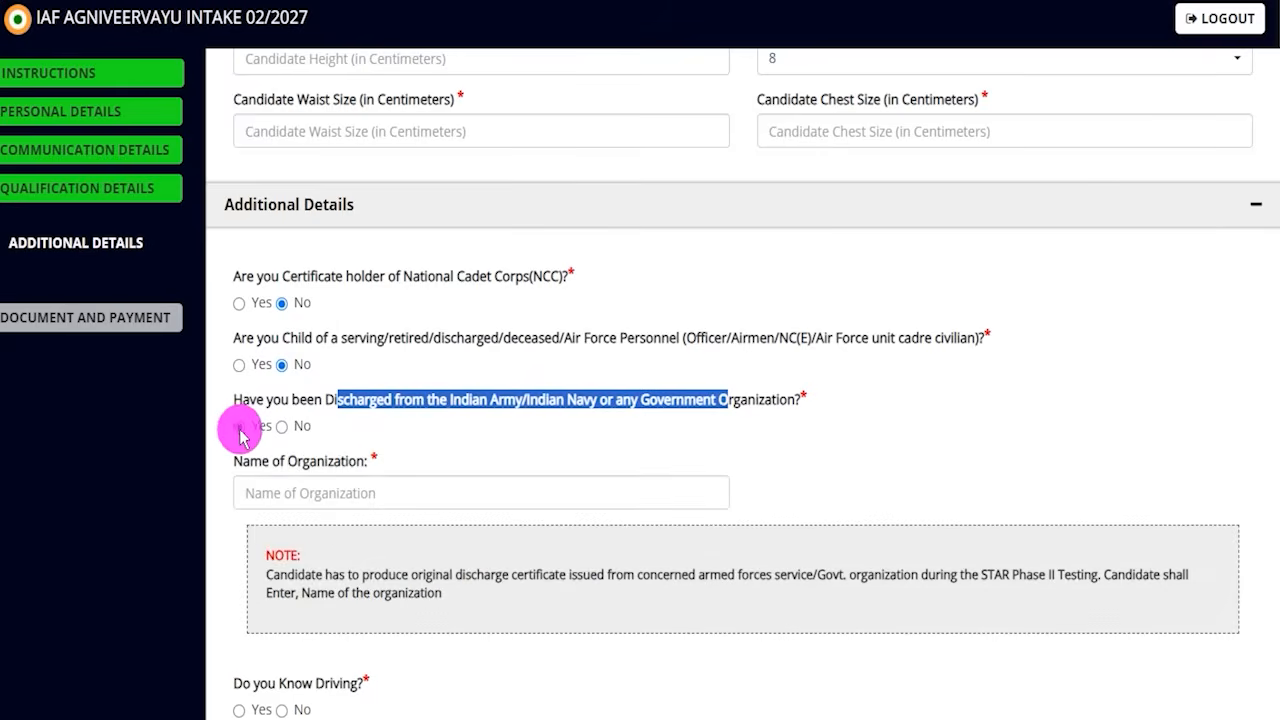
pyautogui.click(338, 493)
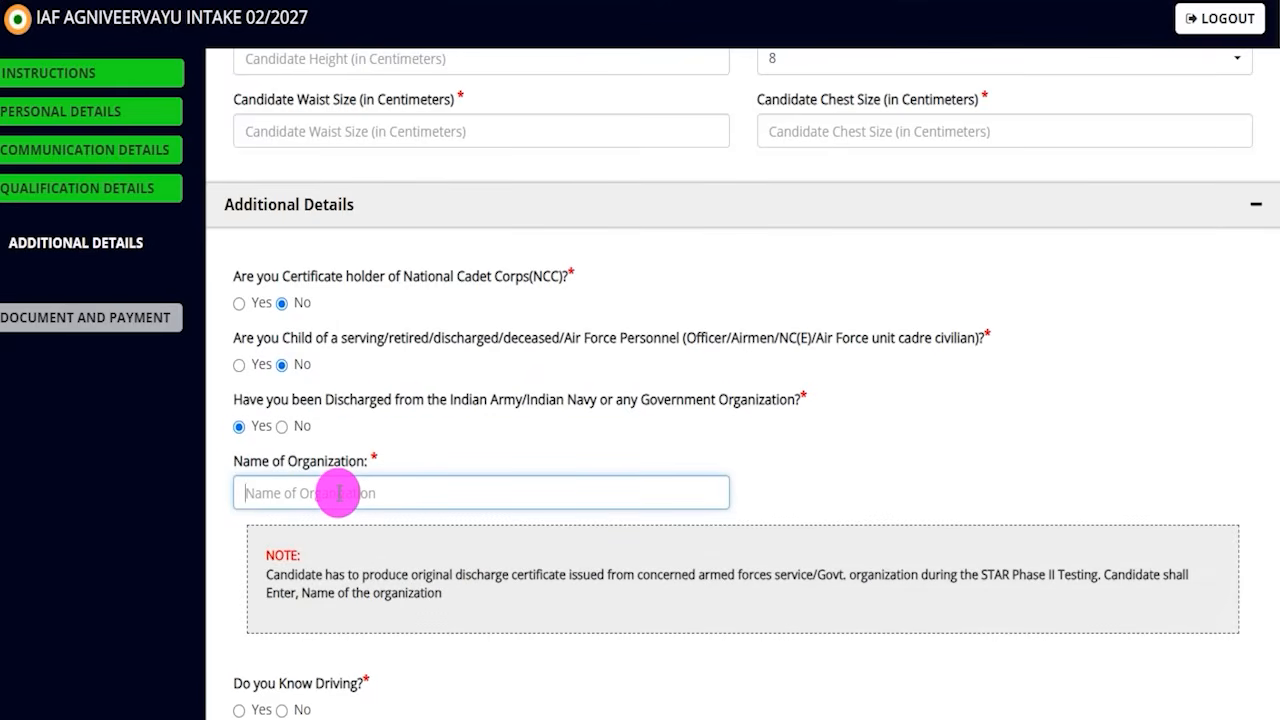
pyautogui.click(281, 427)
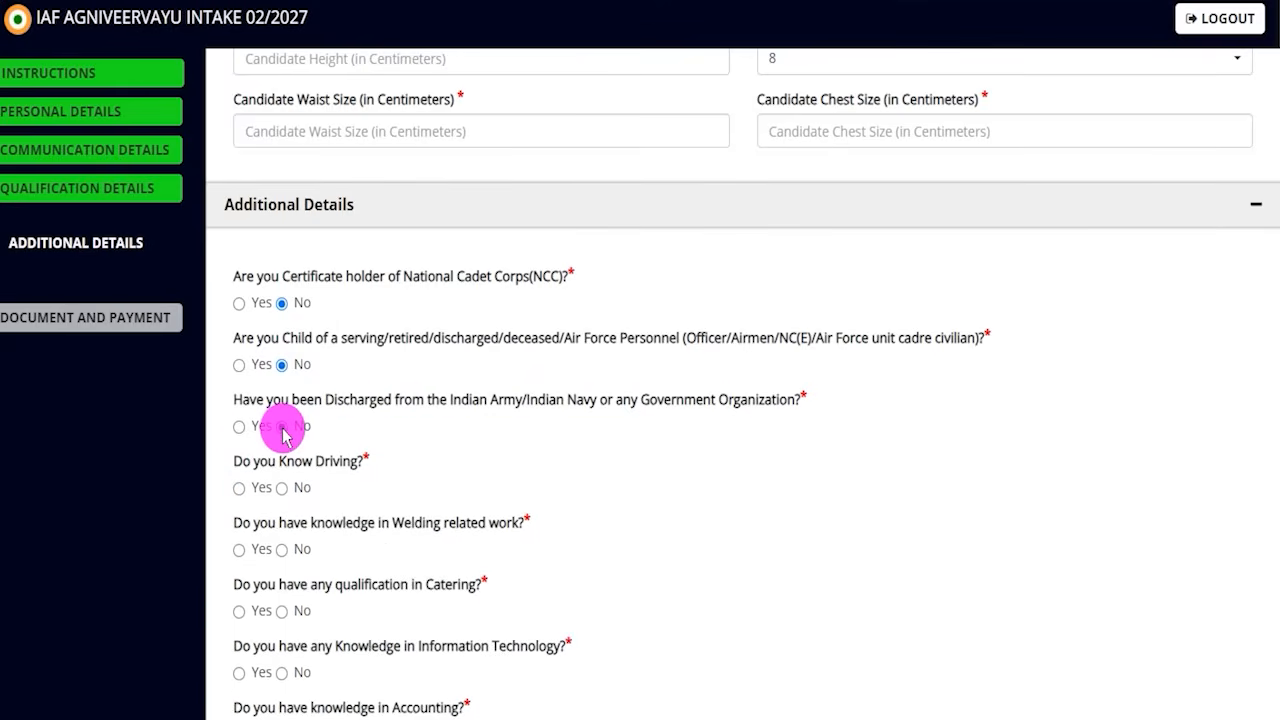
# - Try Yes for knowing driving to check the driving licence types, and settle the answer on No
pyautogui.scroll(-2, 303, 443)
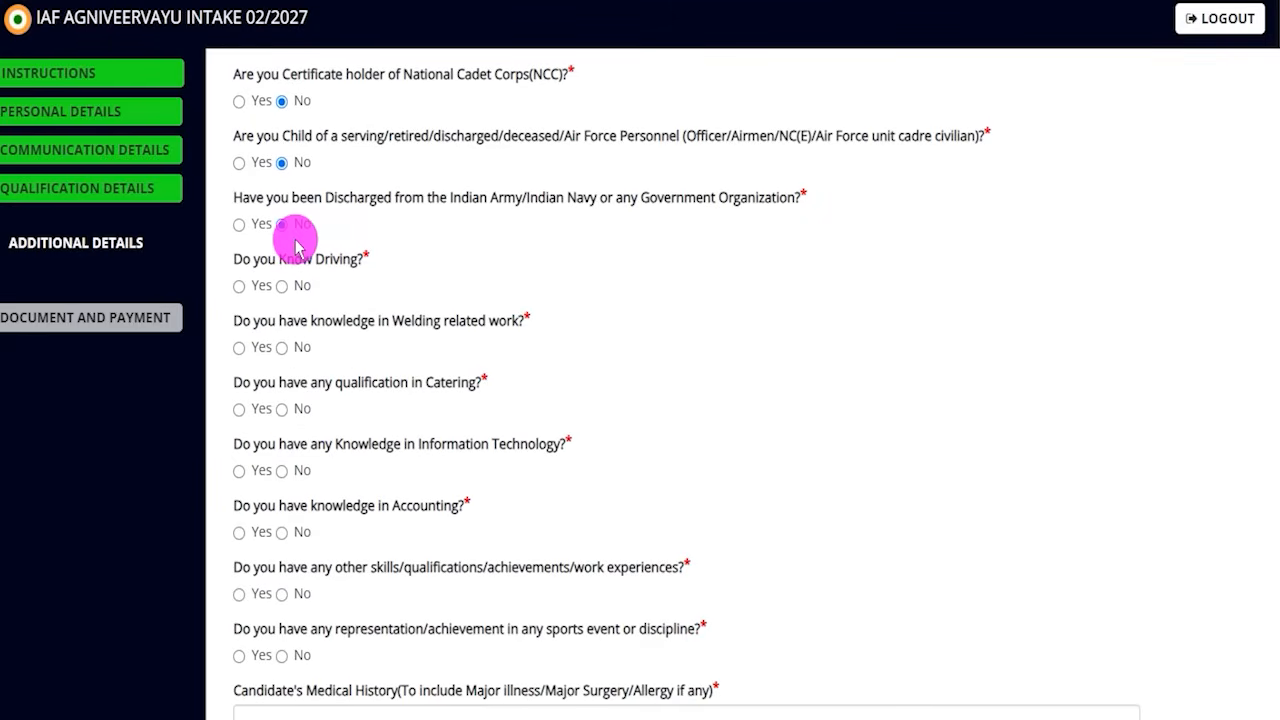
pyautogui.moveTo(255, 260); pyautogui.dragTo(340, 258)
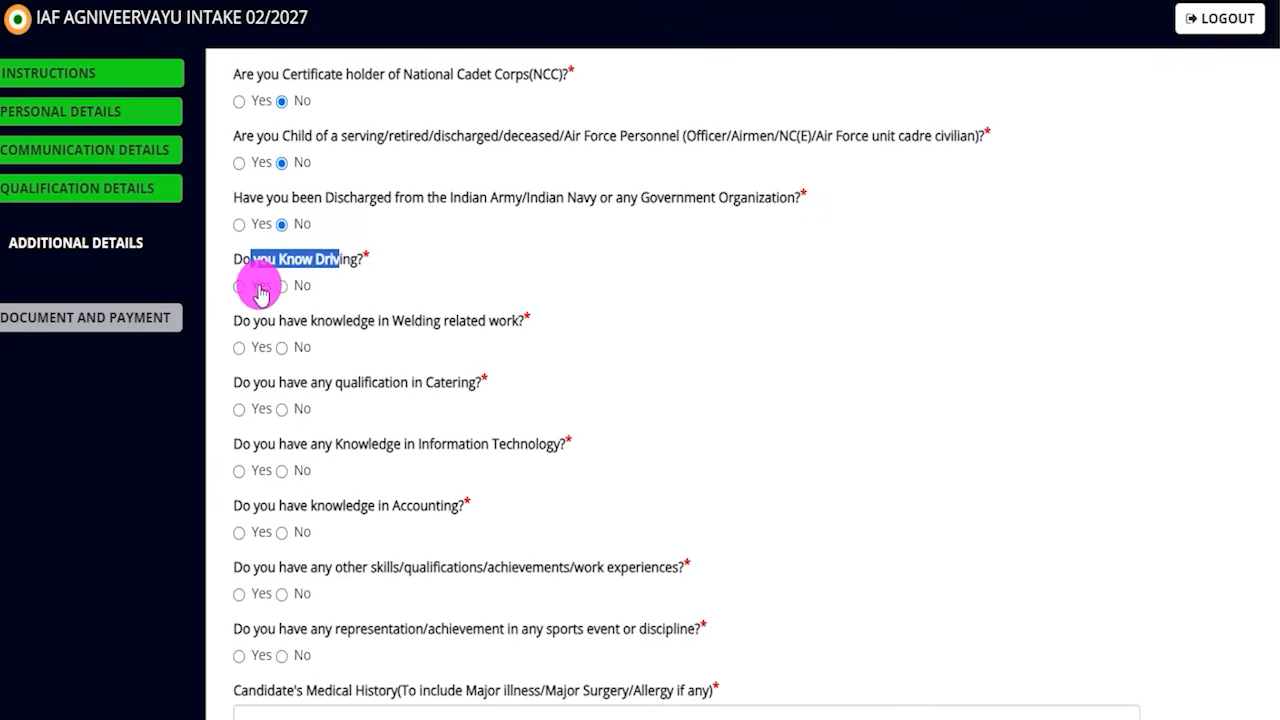
pyautogui.click(254, 288)
pyautogui.click(309, 351)
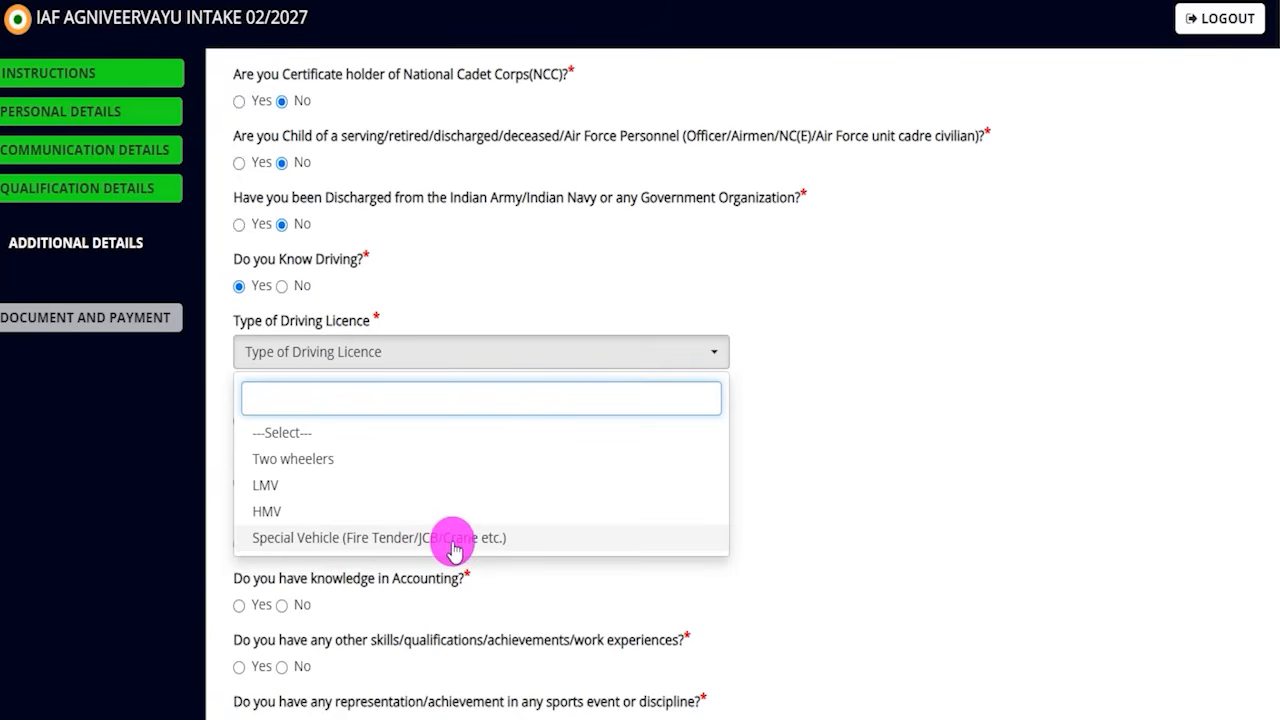
pyautogui.click(281, 286)
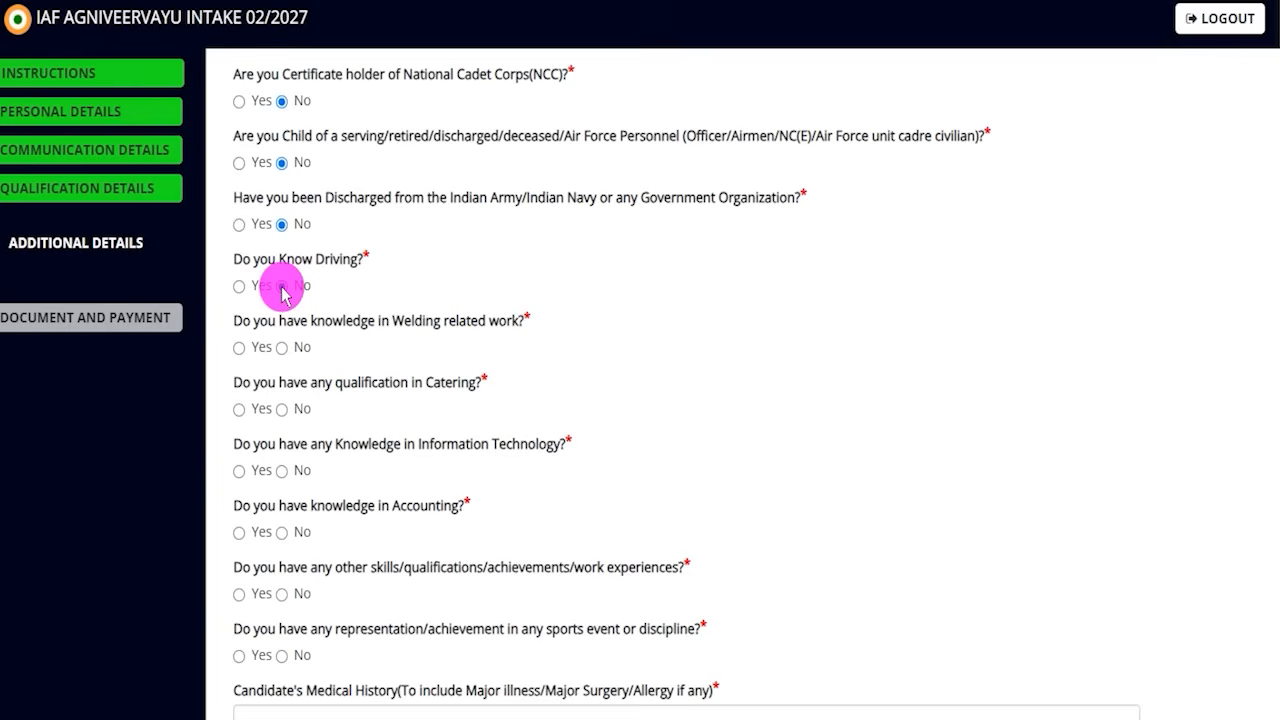
# - Try Yes for knowledge of welding related work to check the welding trade options, and settle the answer on No
pyautogui.moveTo(406, 321); pyautogui.dragTo(426, 321)
pyautogui.click(239, 348)
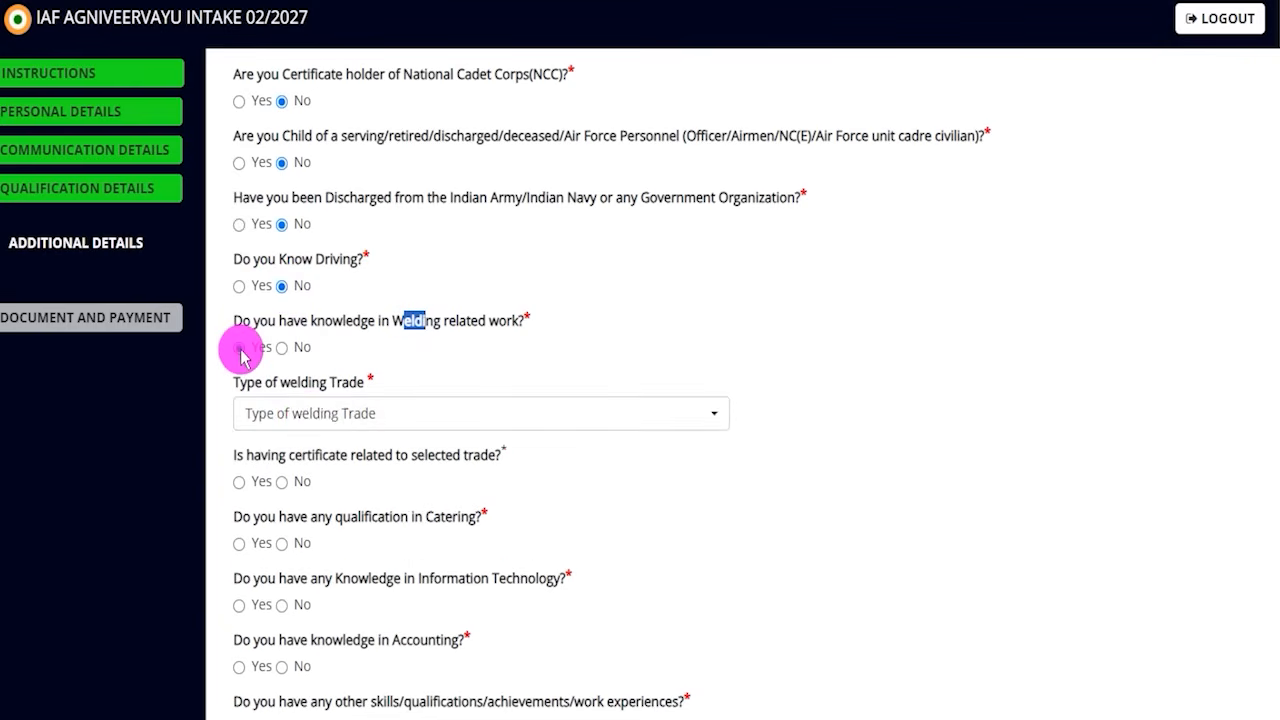
pyautogui.click(309, 416)
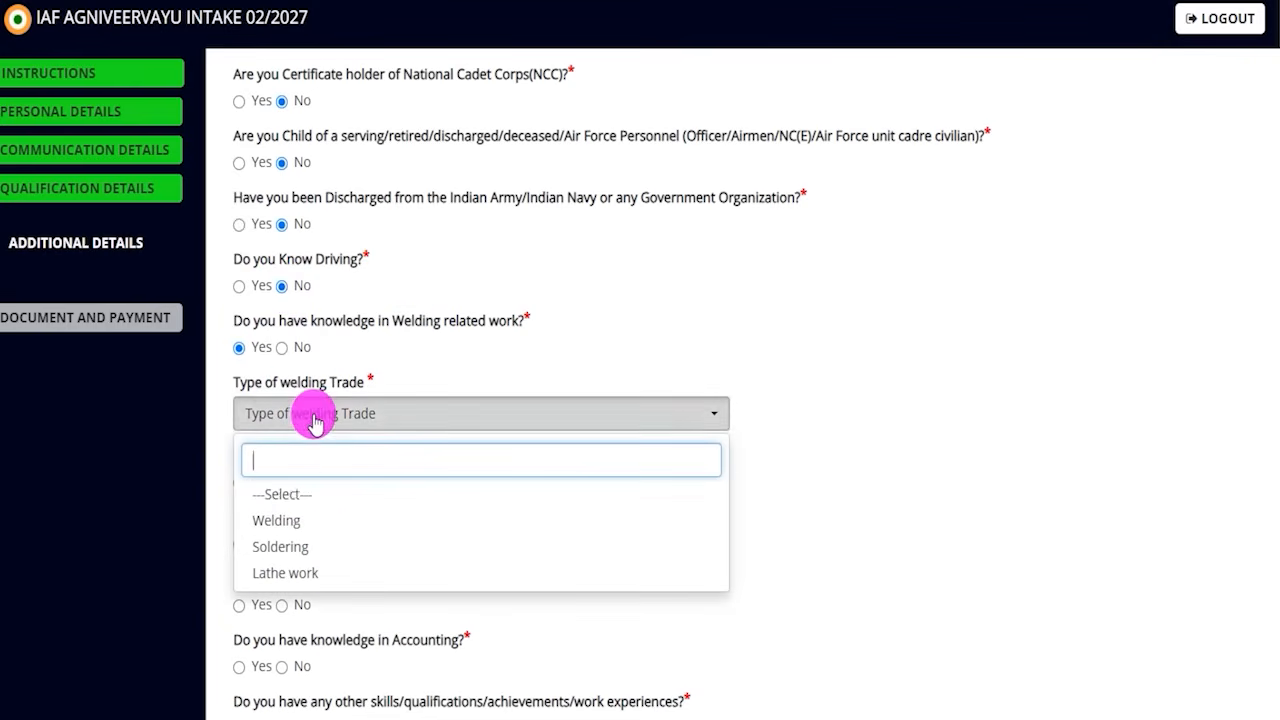
pyautogui.click(281, 348)
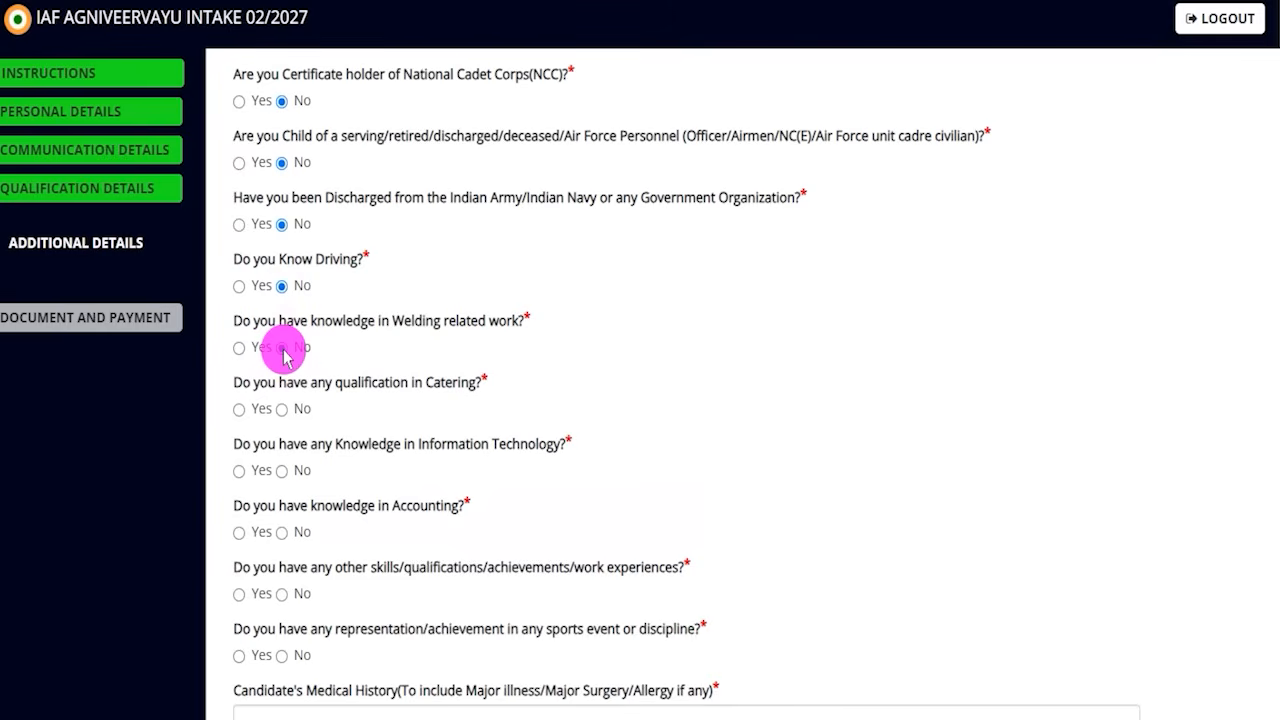
# - Try Yes for a qualification in Catering to check the catering course options, and settle the answer on No
pyautogui.moveTo(300, 382); pyautogui.dragTo(386, 382)
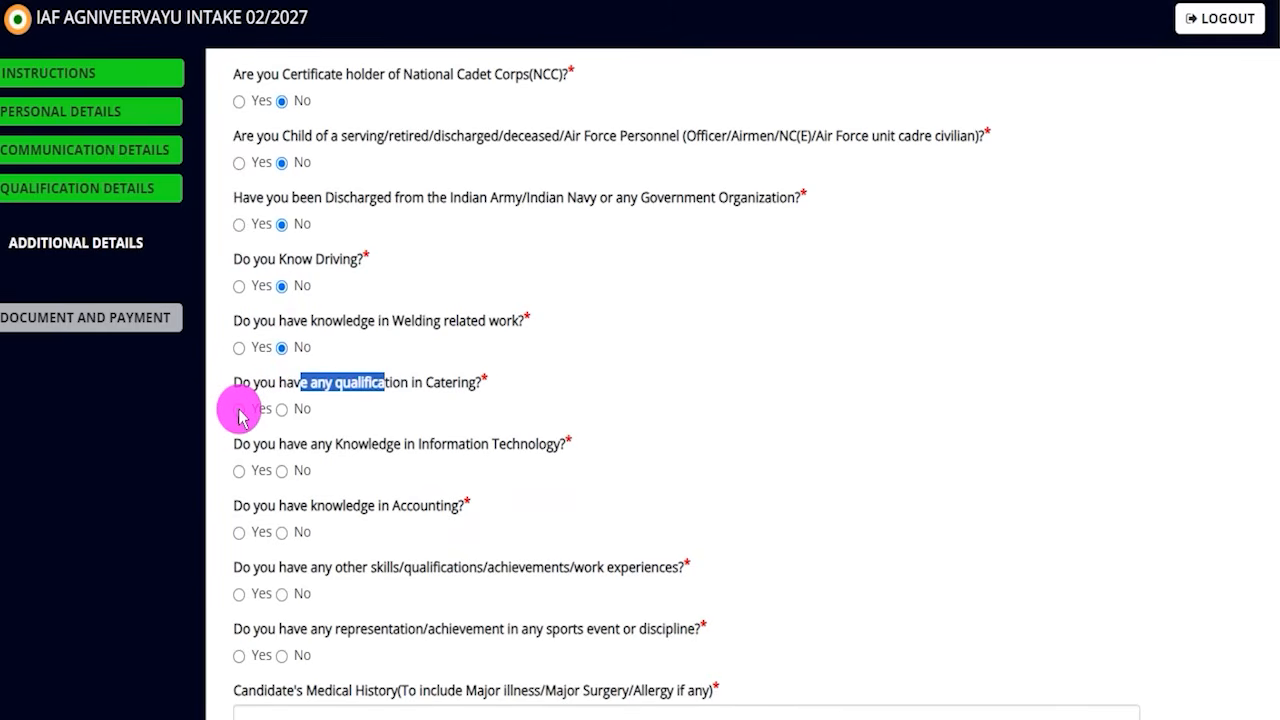
pyautogui.click(239, 410)
pyautogui.click(262, 475)
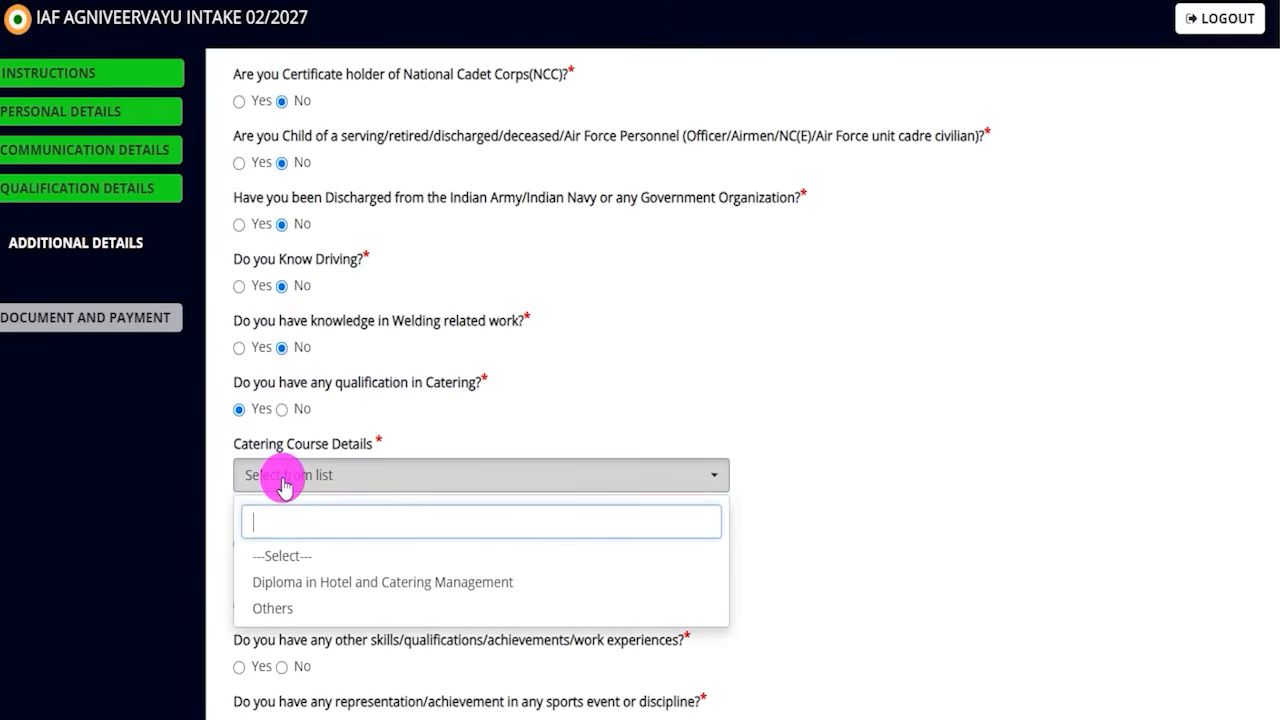
pyautogui.click(282, 409)
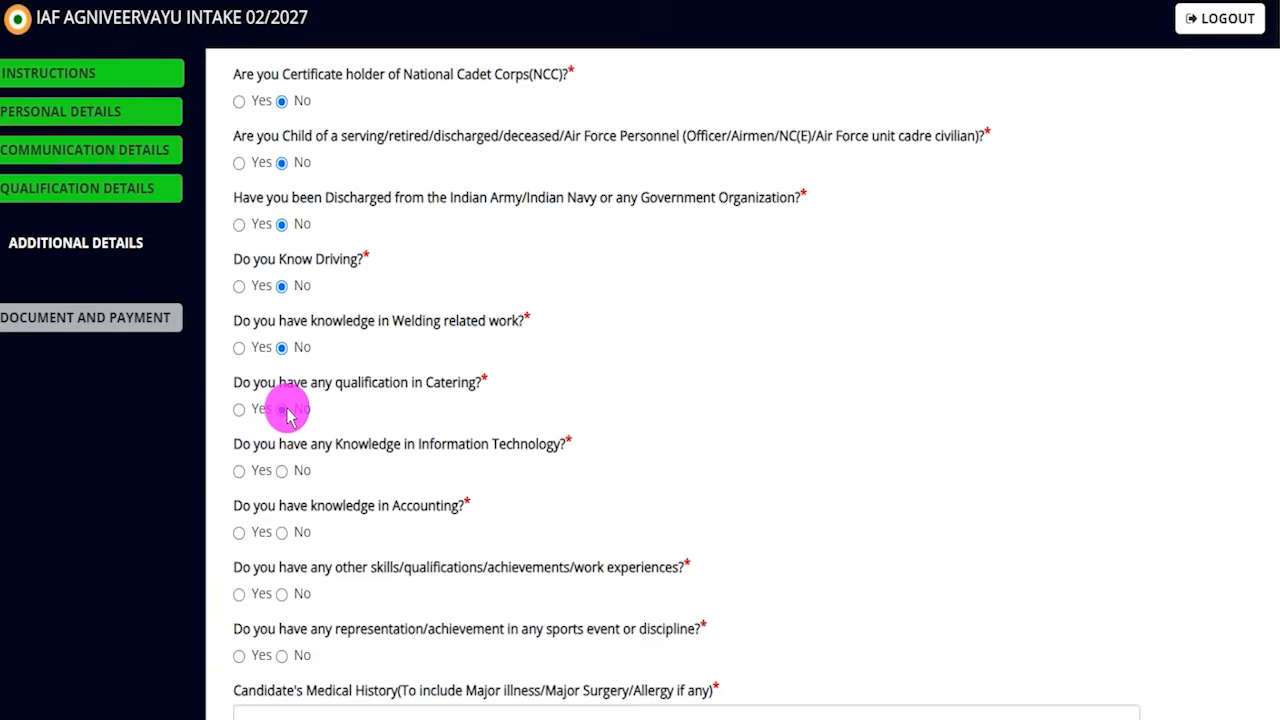
# - Try Yes for knowledge in Information Technology to check the listed IT areas, and settle the answer on No
pyautogui.moveTo(334, 440); pyautogui.dragTo(237, 478)
pyautogui.click(239, 471)
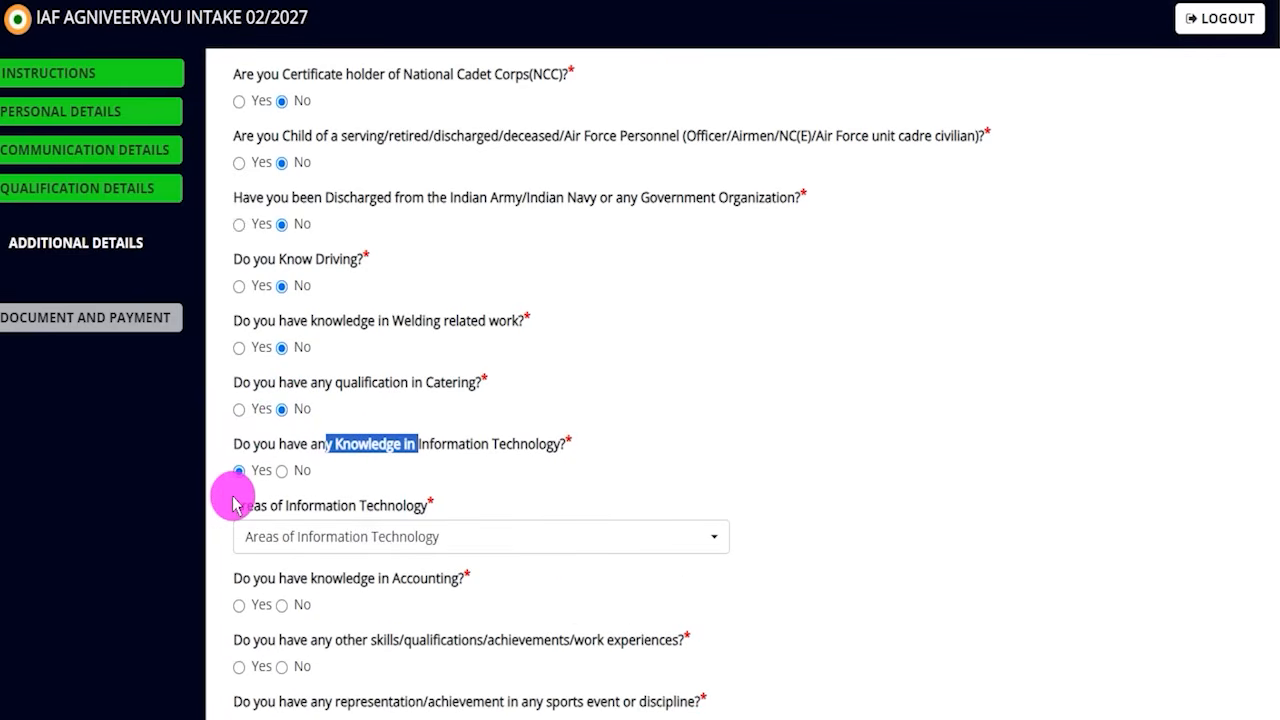
pyautogui.click(320, 538)
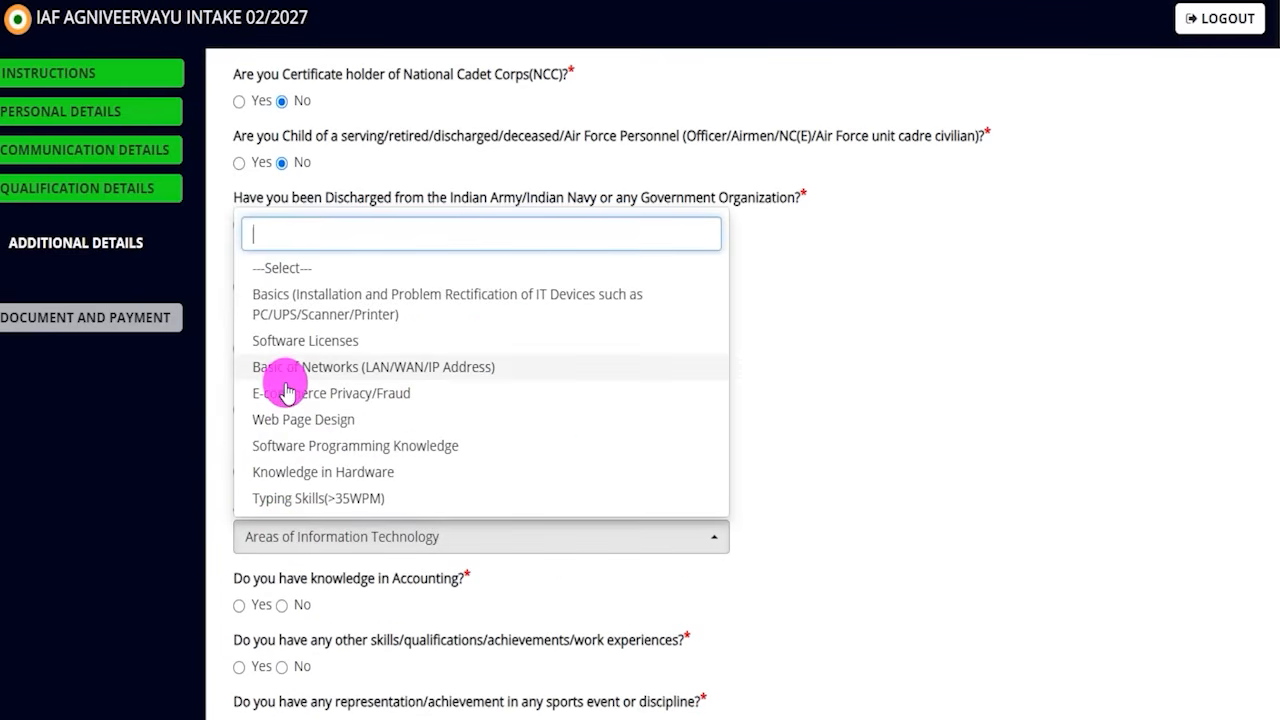
pyautogui.click(757, 494)
pyautogui.click(283, 471)
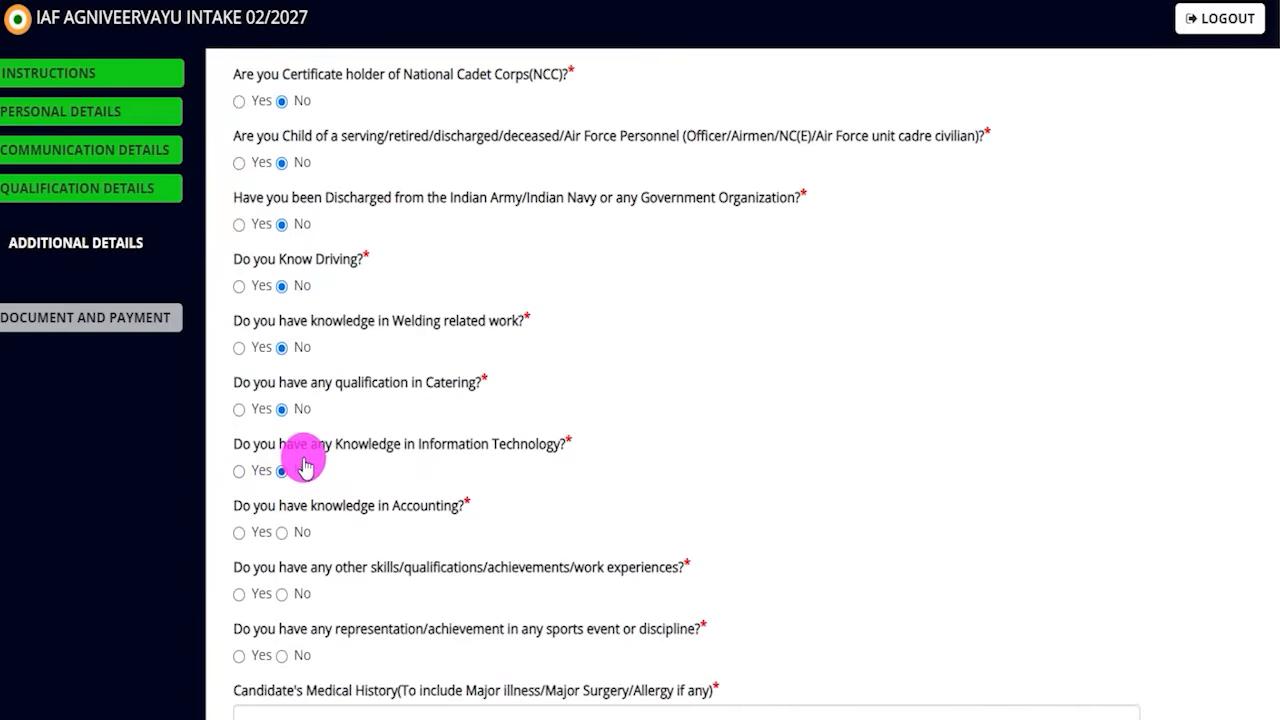
# - Try Yes for knowledge in Accounting to check the accounting options, and settle the answer on No
pyautogui.scroll(-3, 312, 430)
pyautogui.moveTo(314, 206); pyautogui.dragTo(240, 240)
pyautogui.click(239, 230)
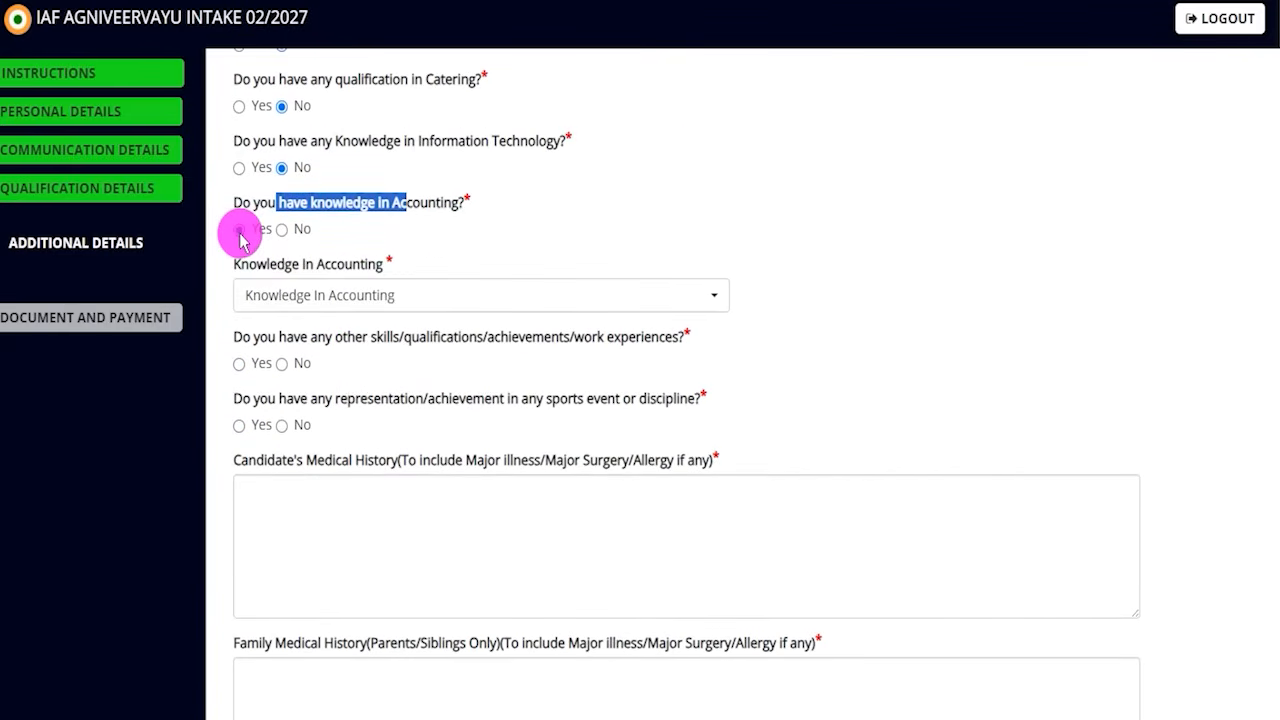
pyautogui.click(286, 295)
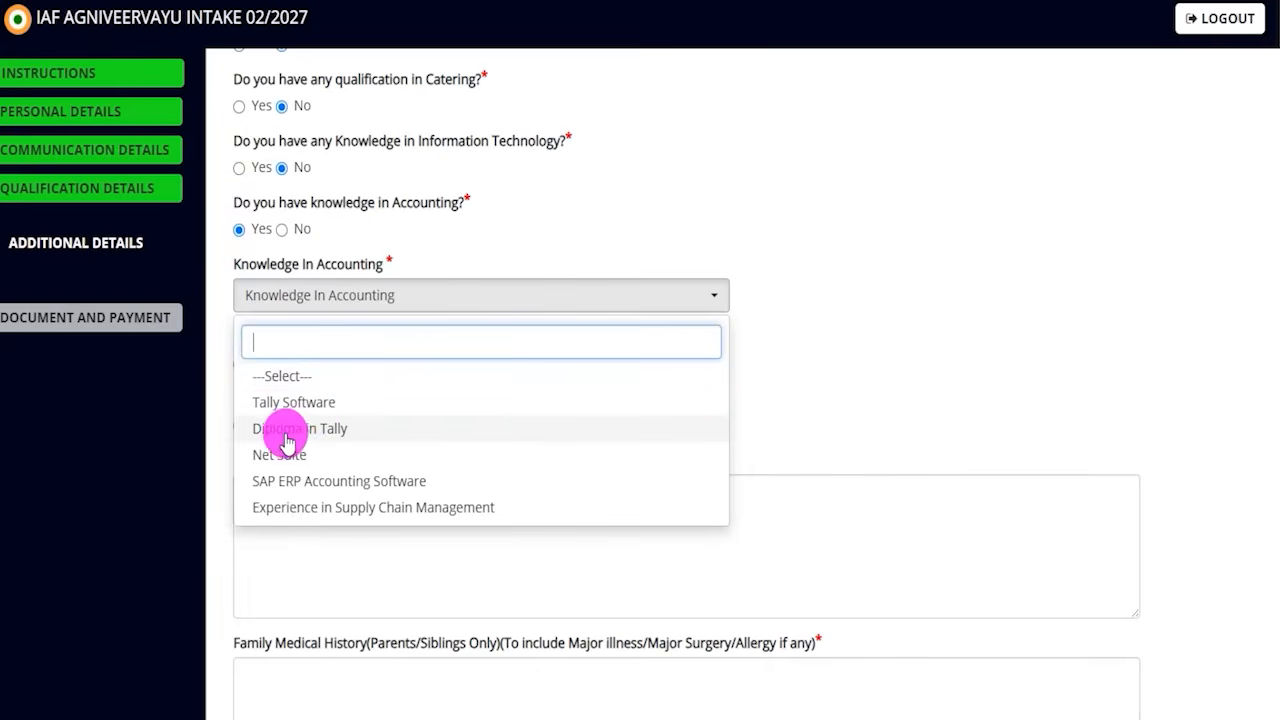
pyautogui.click(282, 230)
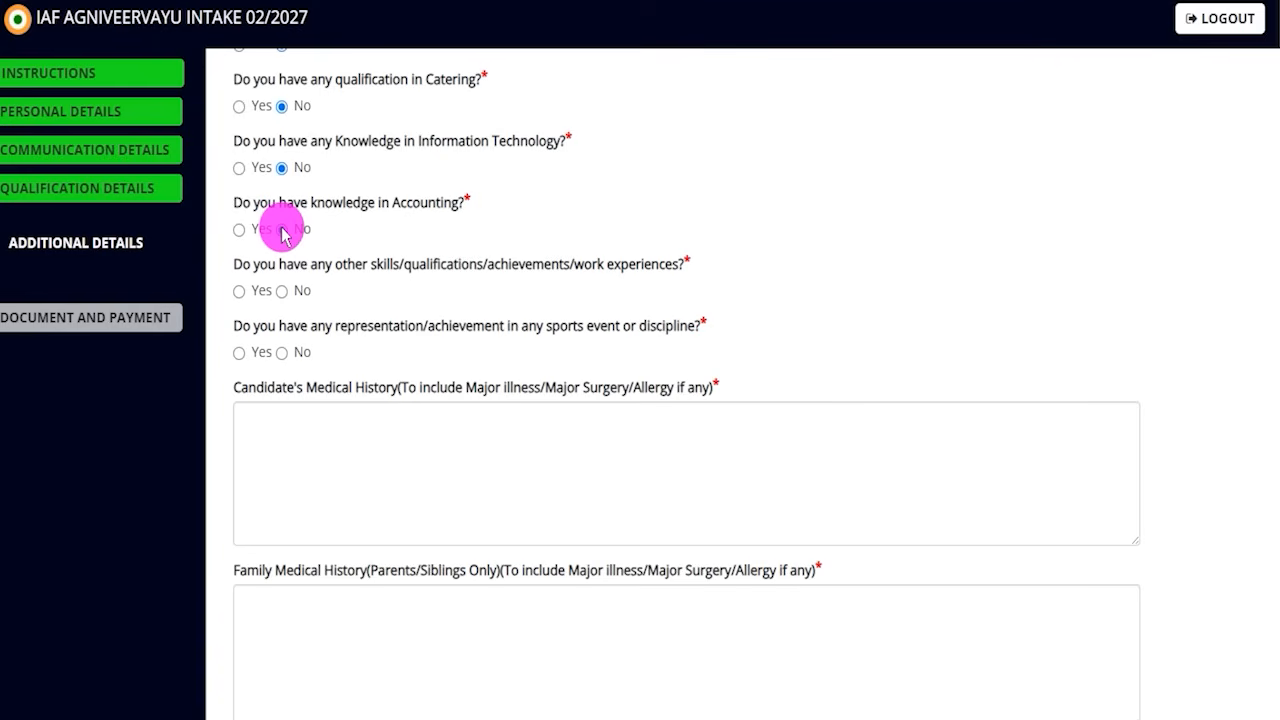
# - Try Yes for other skills, qualifications, achievements or work experiences to check the description field, and settle the answer on No
pyautogui.moveTo(395, 268); pyautogui.dragTo(634, 266)
pyautogui.click(240, 291)
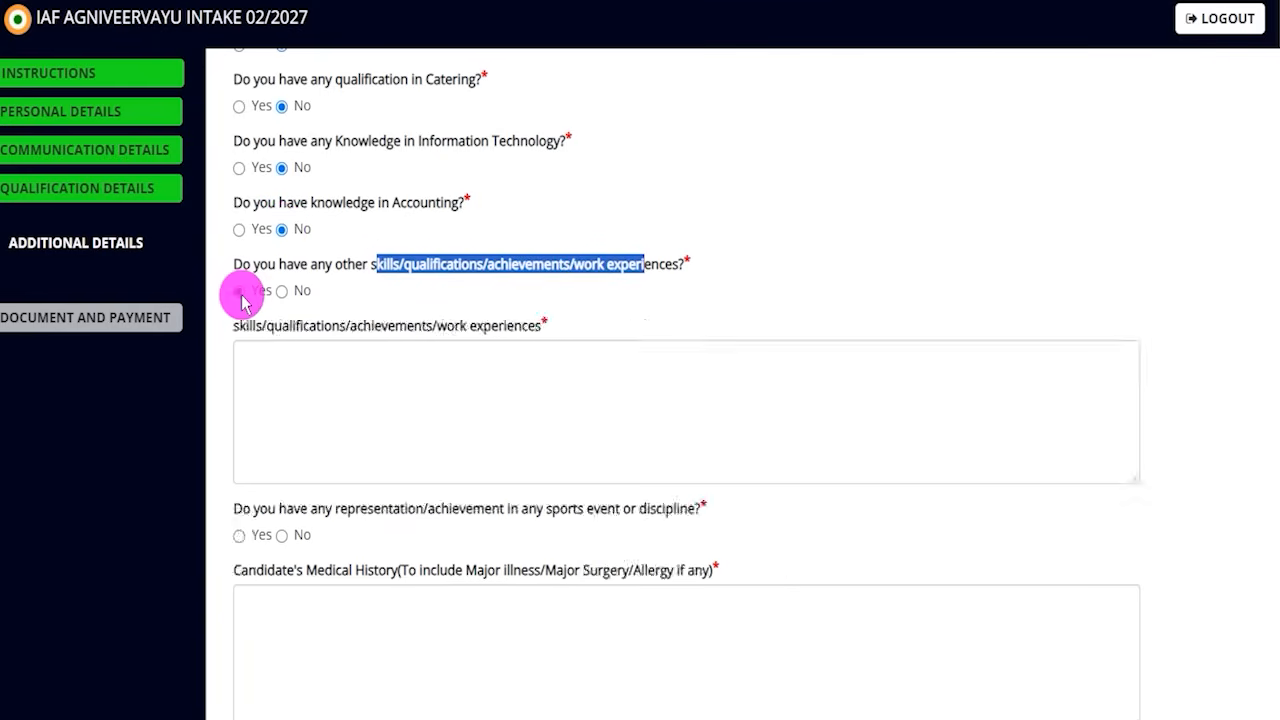
pyautogui.click(334, 386)
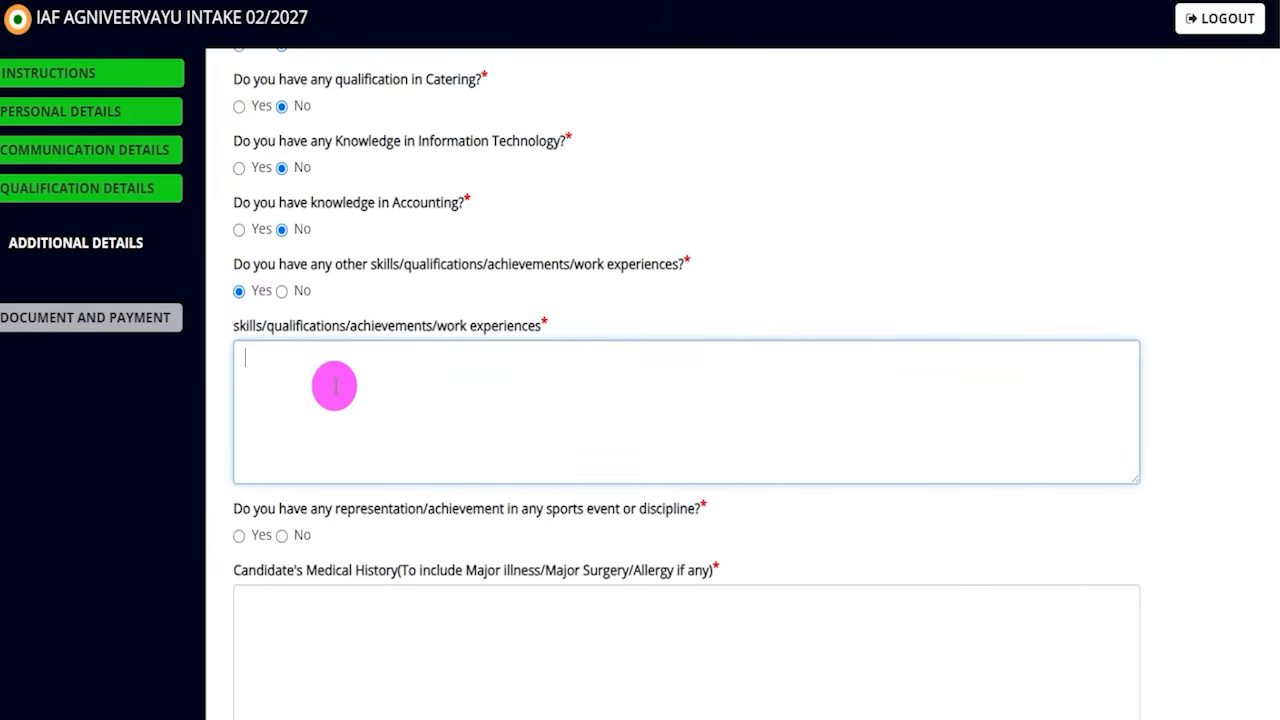
pyautogui.click(281, 291)
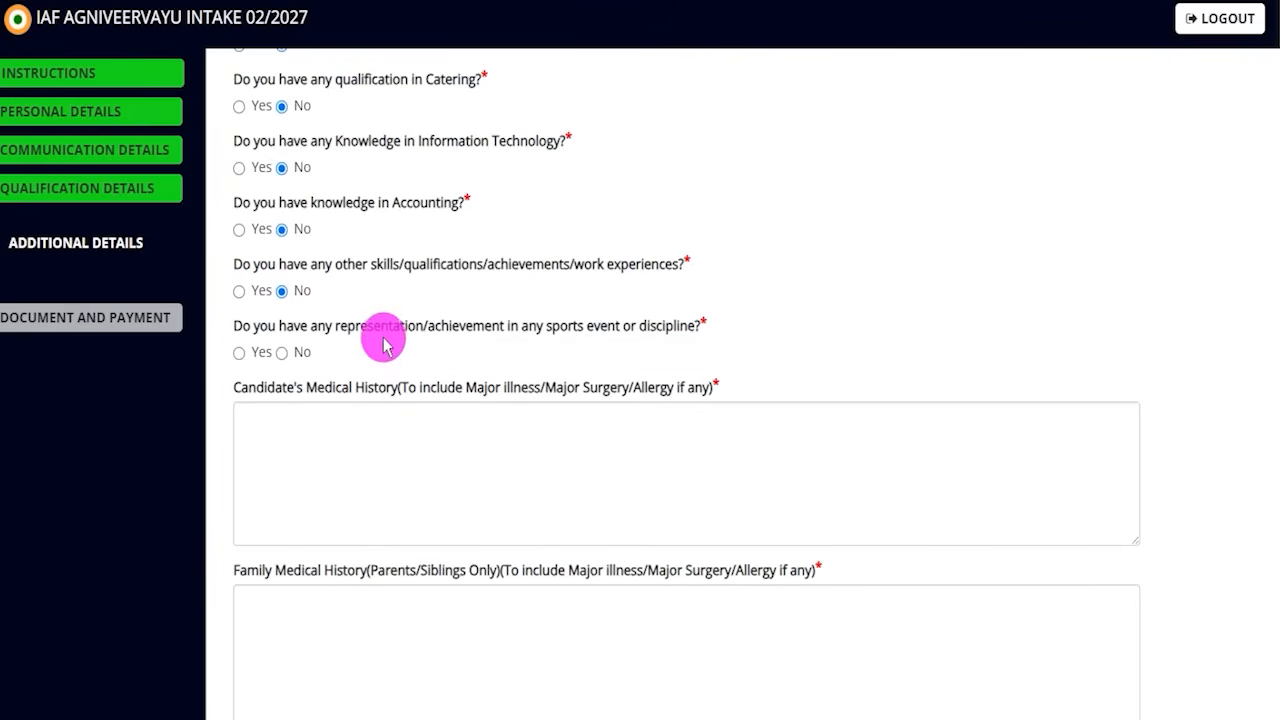
# - Try Yes with District Level for representation or achievement in sports, and settle the answer on No
pyautogui.moveTo(366, 330); pyautogui.dragTo(491, 326)
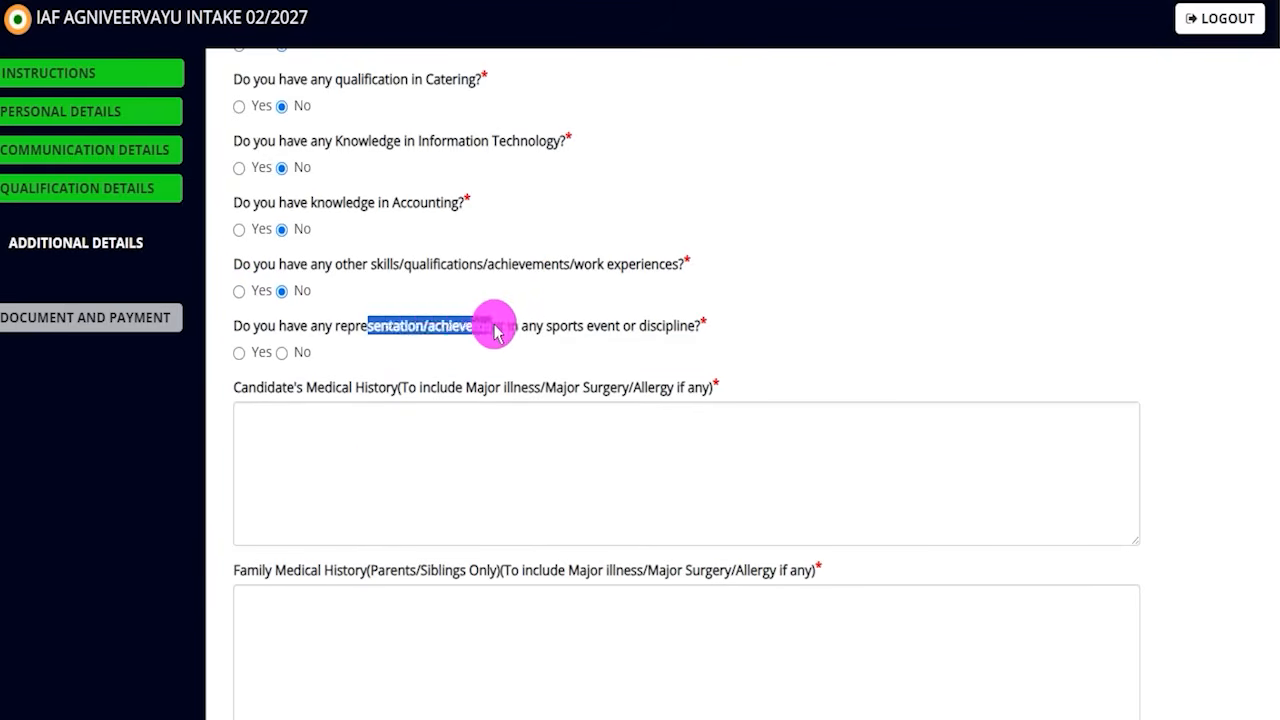
pyautogui.click(240, 354)
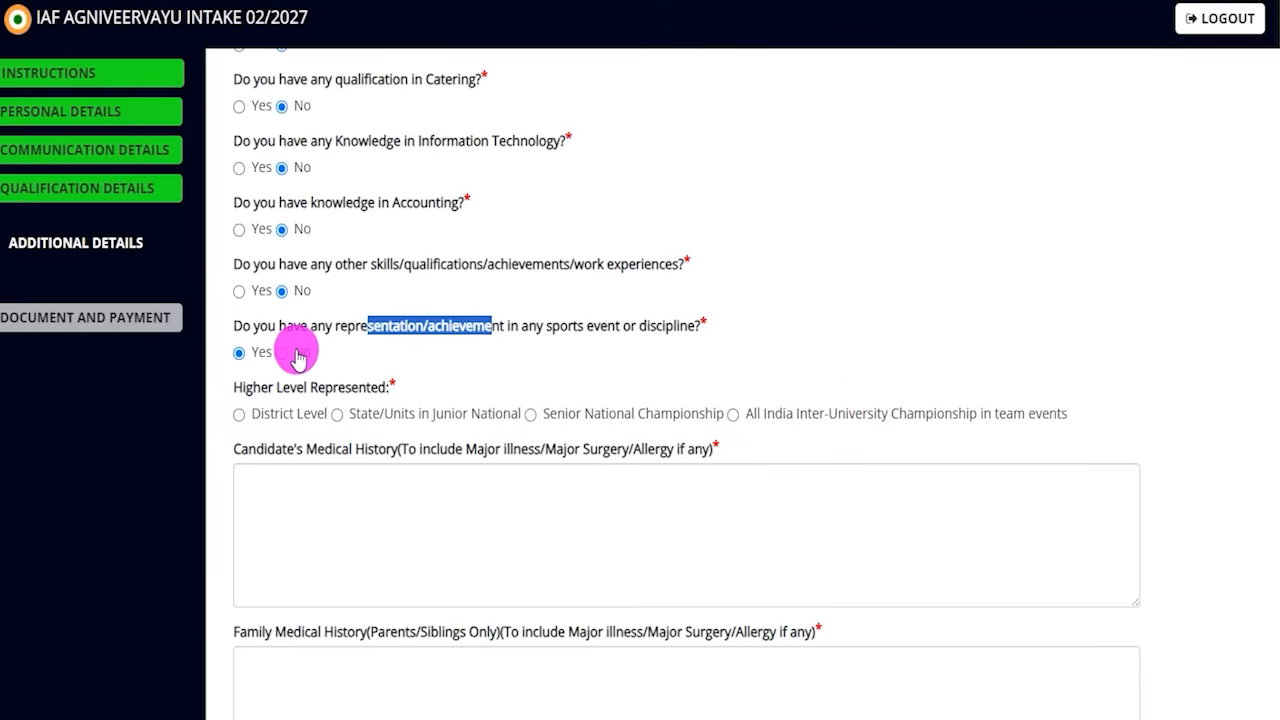
pyautogui.click(240, 418)
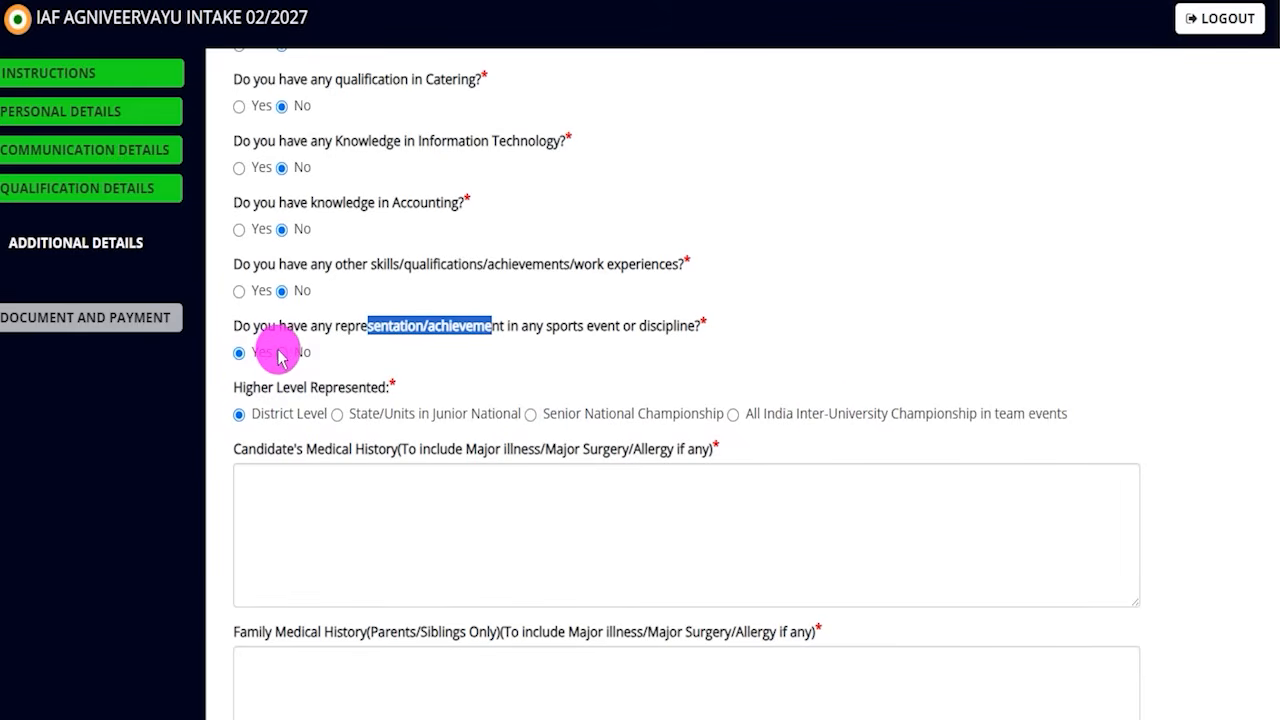
pyautogui.click(281, 353)
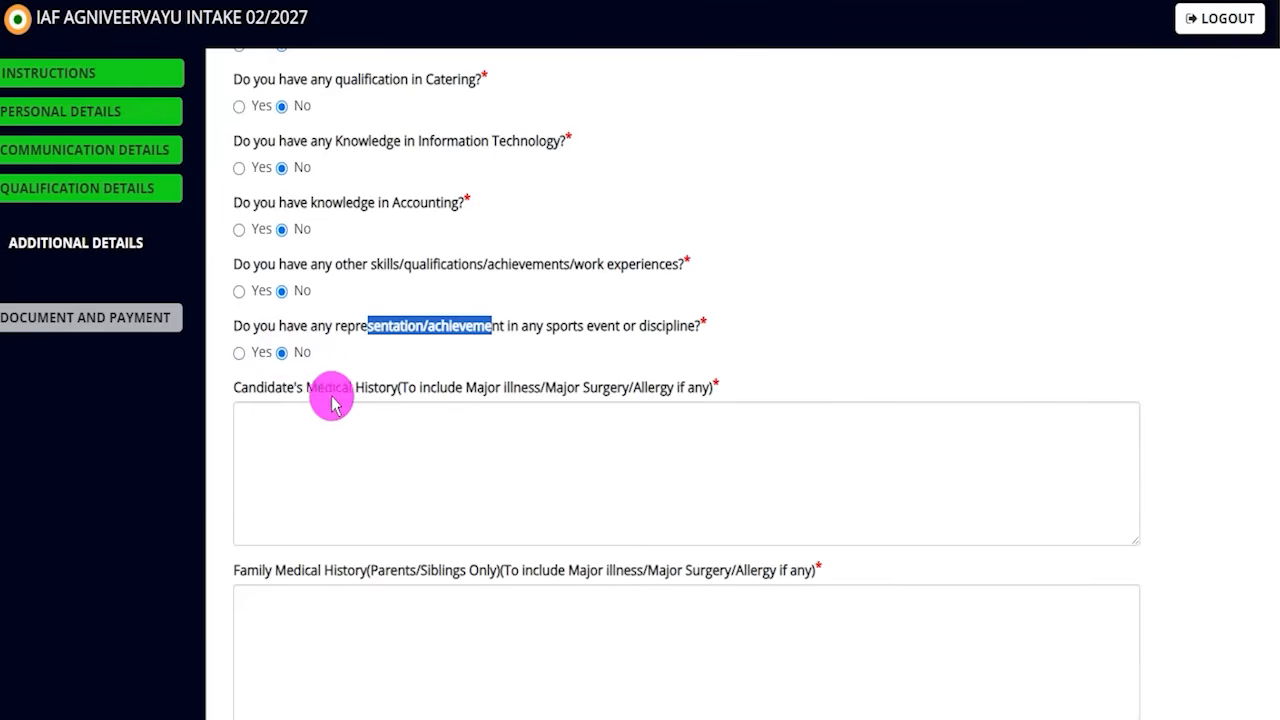
# - Examine the Candidate's Medical History and Family Medical History fields
pyautogui.moveTo(283, 393); pyautogui.dragTo(376, 391)
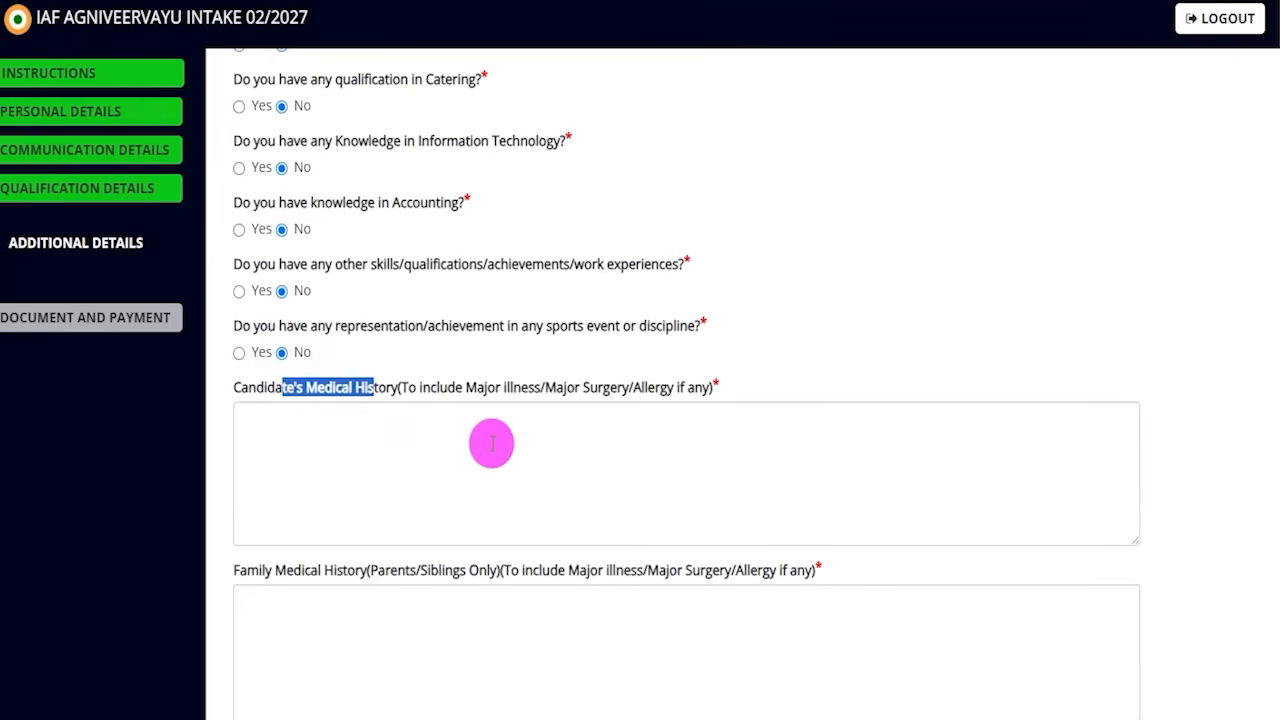
pyautogui.click(491, 443)
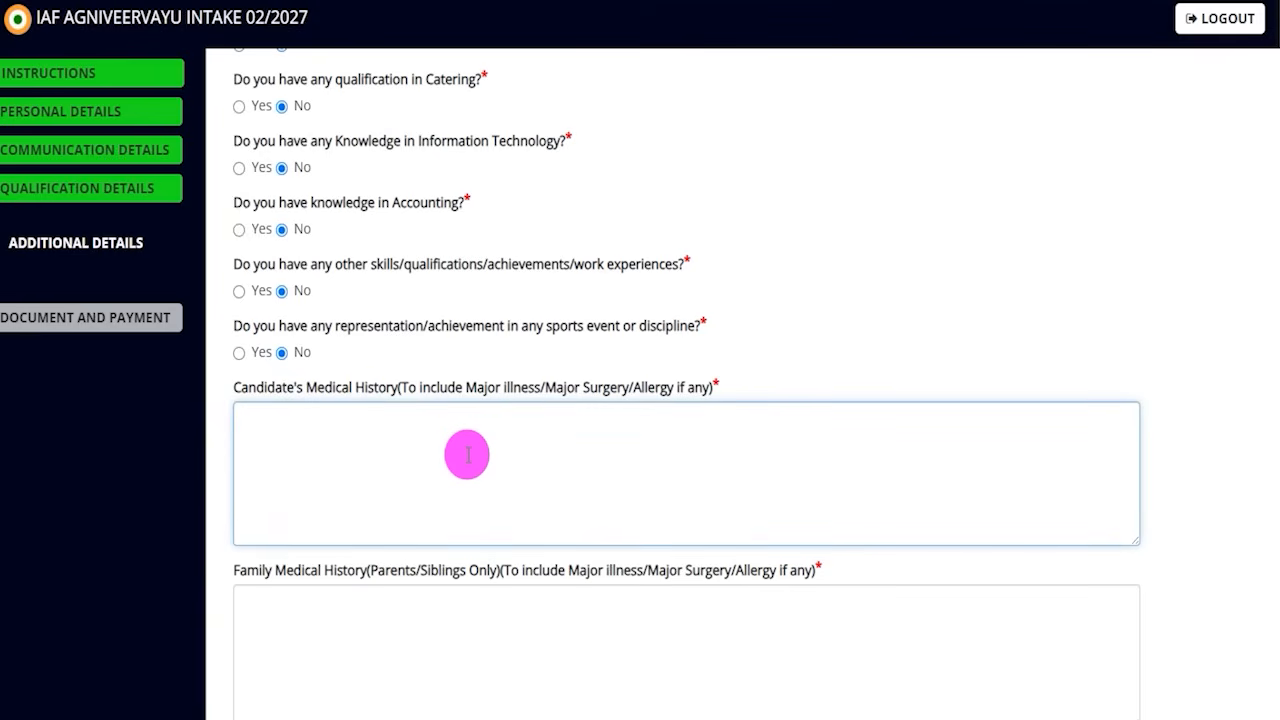
pyautogui.scroll(-2, 466, 451)
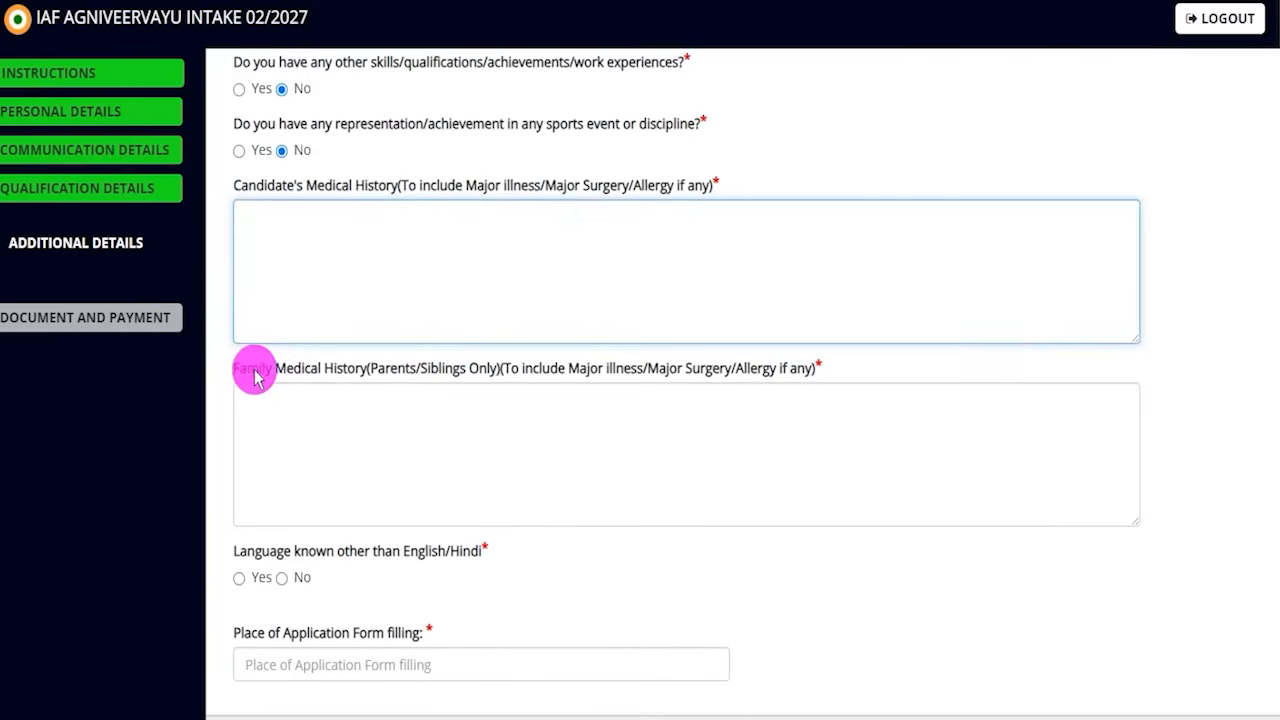
pyautogui.moveTo(258, 368); pyautogui.dragTo(355, 377)
pyautogui.click(343, 421)
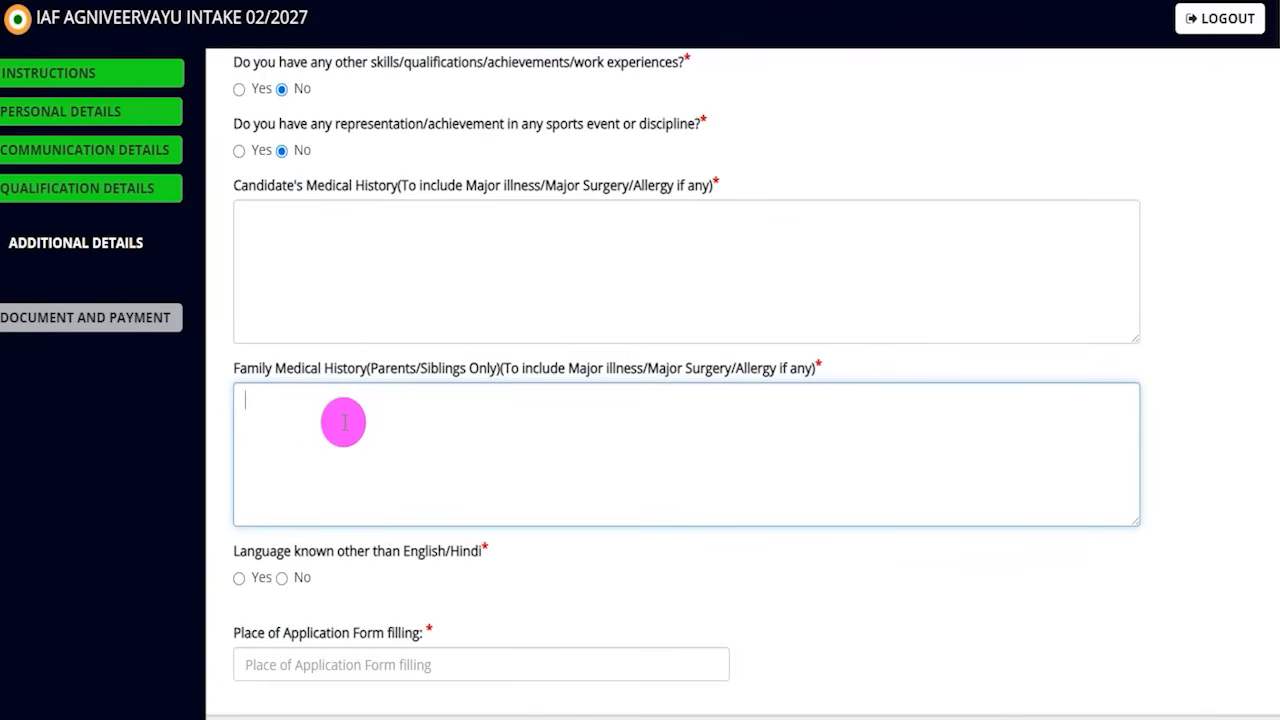
# - Try Yes for a language known other than English/Hindi to check the language field, and settle the answer on No
pyautogui.scroll(-2, 343, 421)
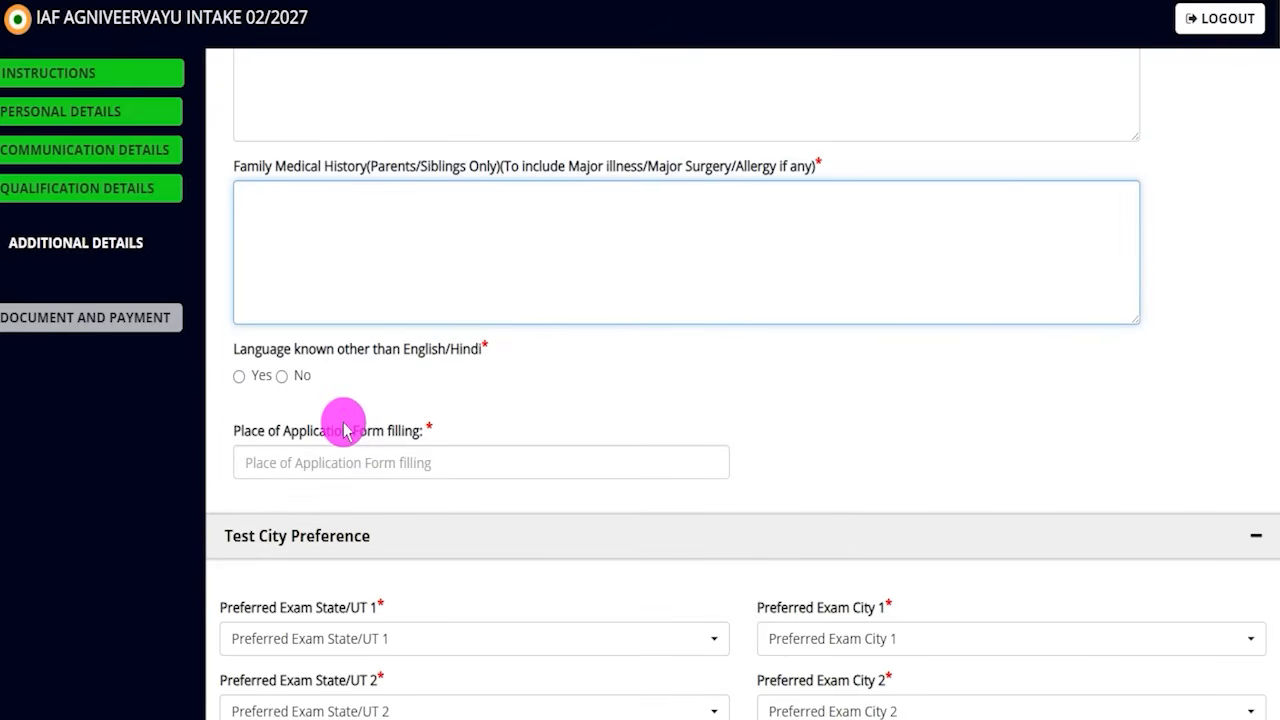
pyautogui.moveTo(404, 349); pyautogui.dragTo(456, 355)
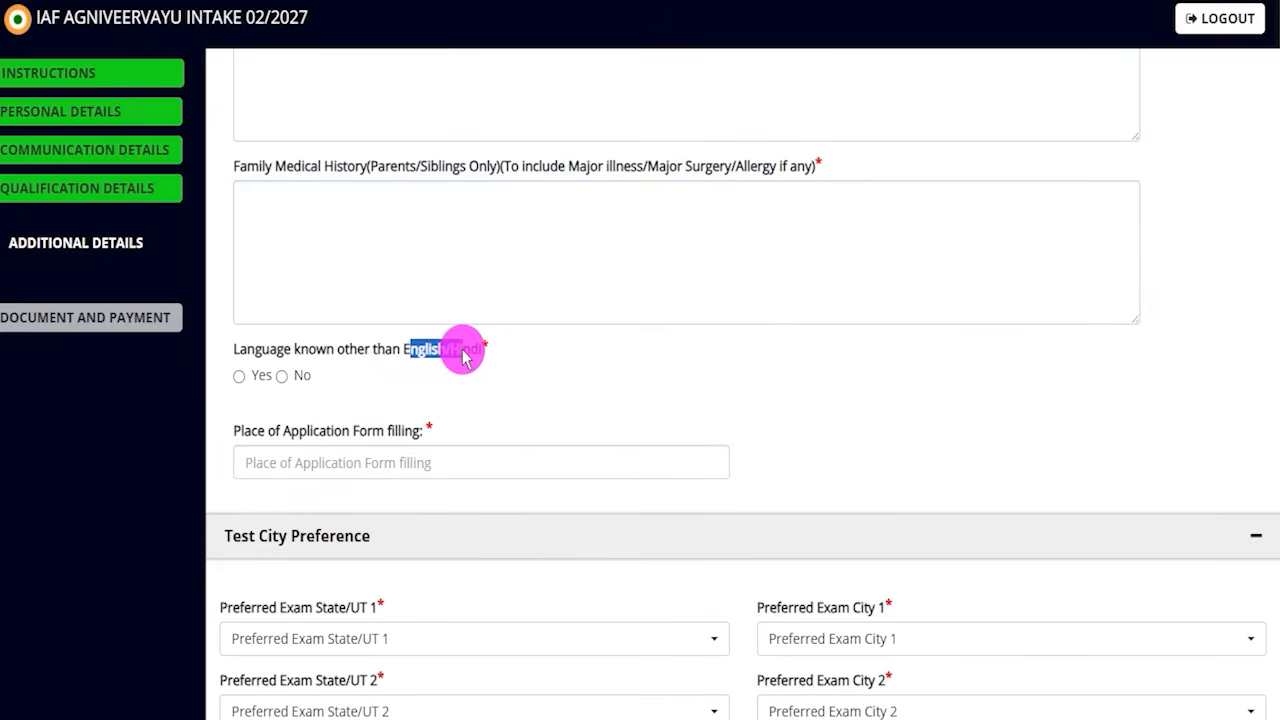
pyautogui.click(240, 382)
pyautogui.click(343, 463)
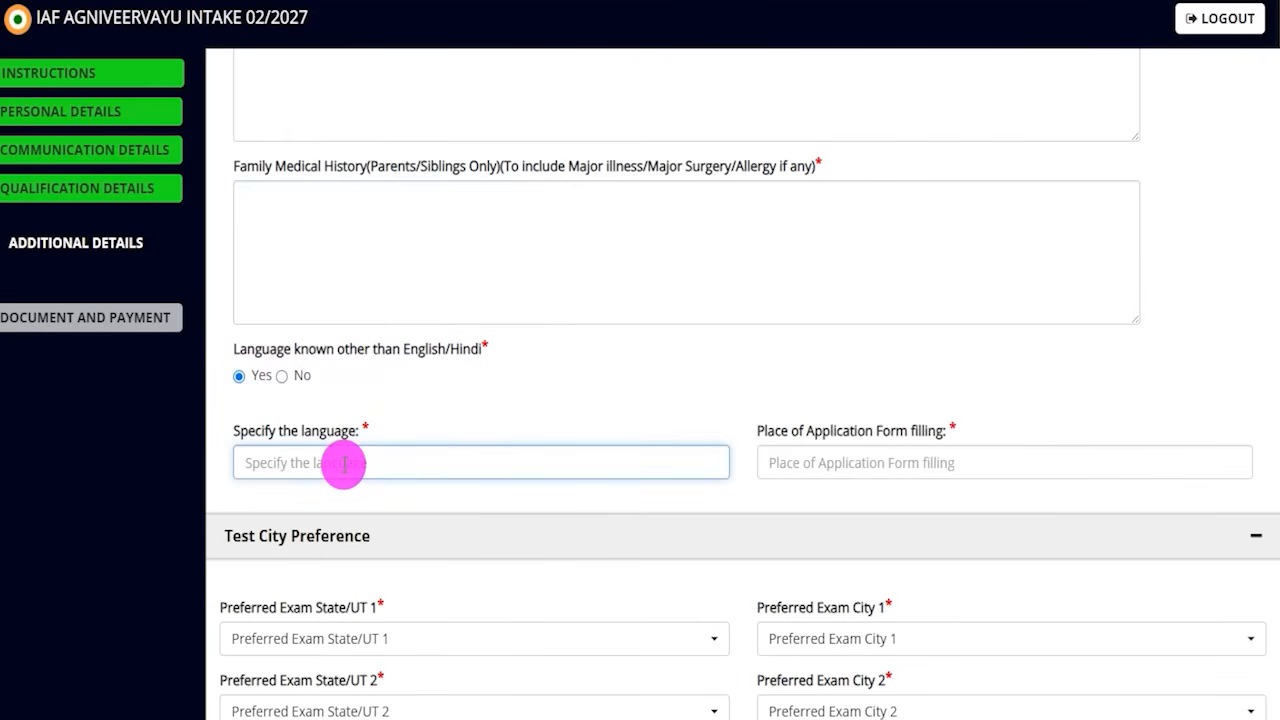
pyautogui.click(281, 376)
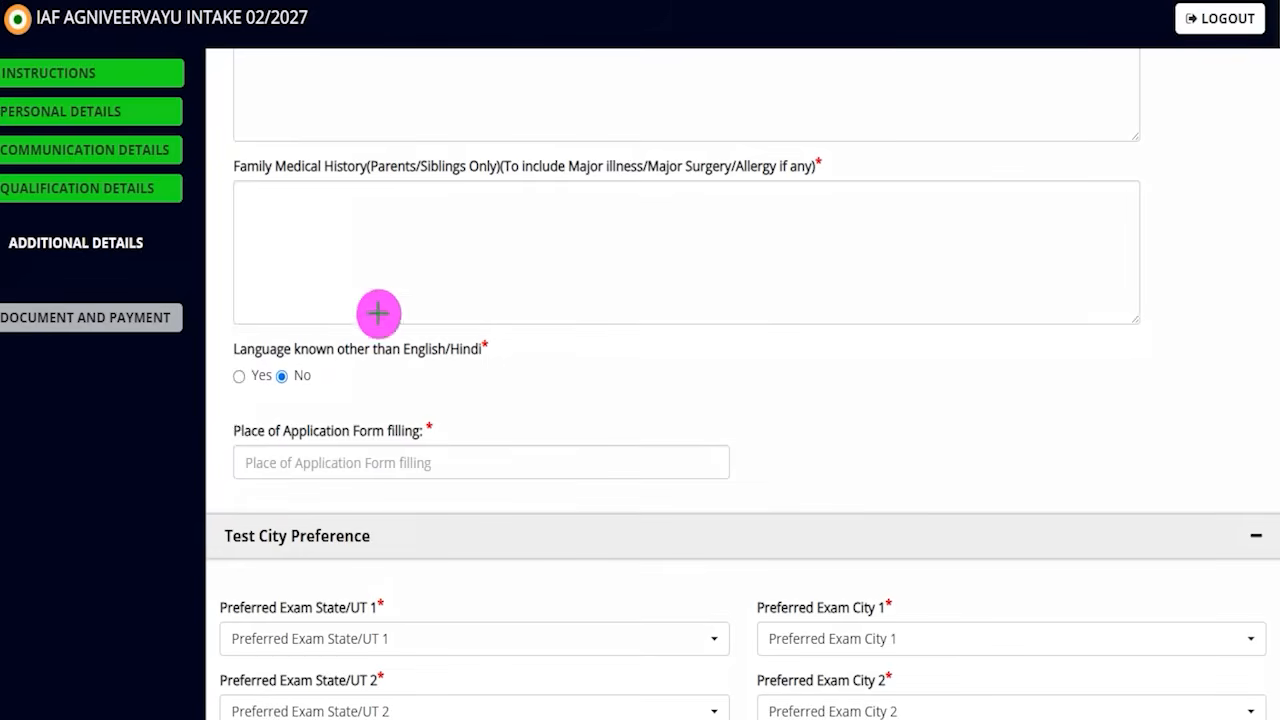
# - Examine the Place of Application Form filling field and the Test City Preference section
pyautogui.moveTo(431, 463); pyautogui.dragTo(522, 380)
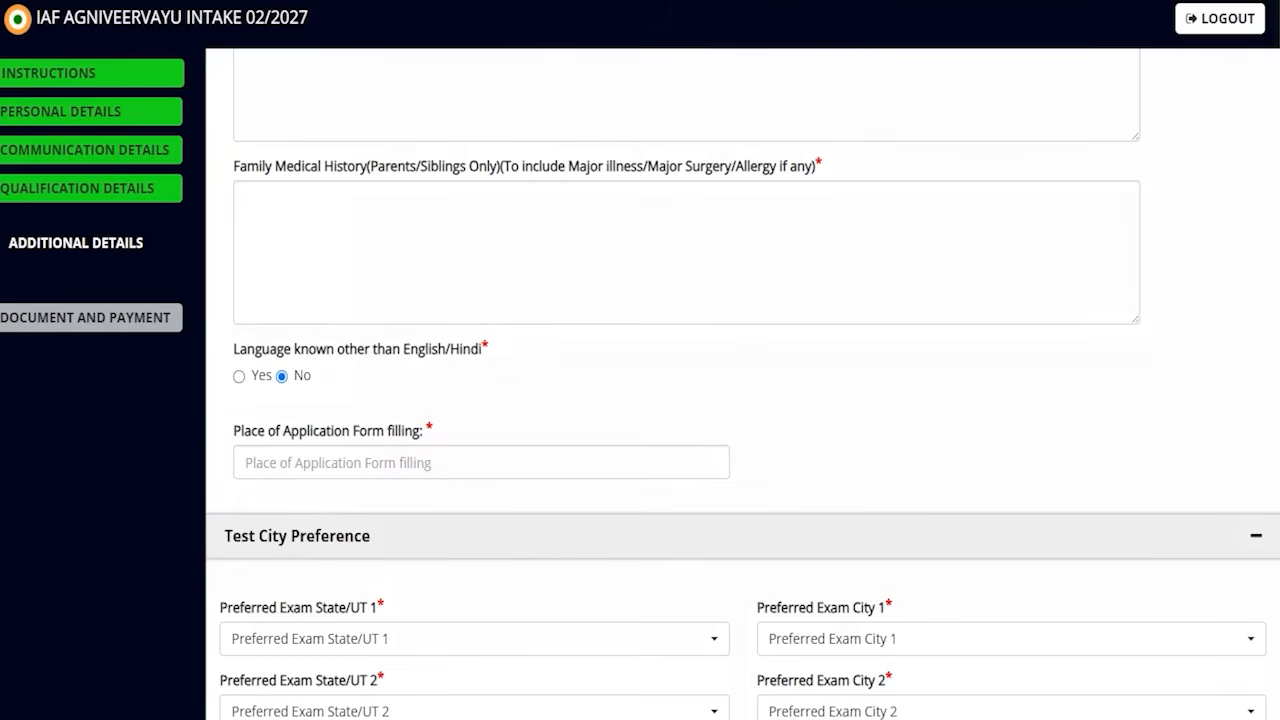
pyautogui.click(391, 460)
pyautogui.scroll(-3, 449, 420)
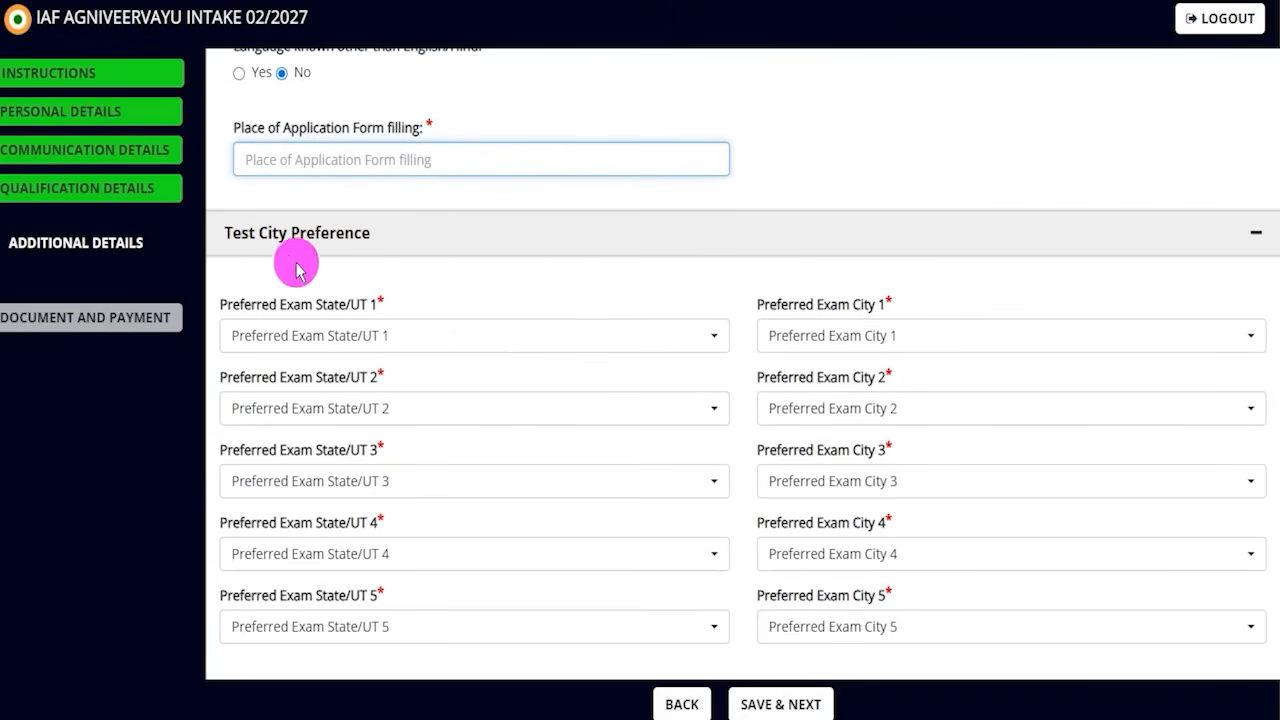
pyautogui.click(736, 330)
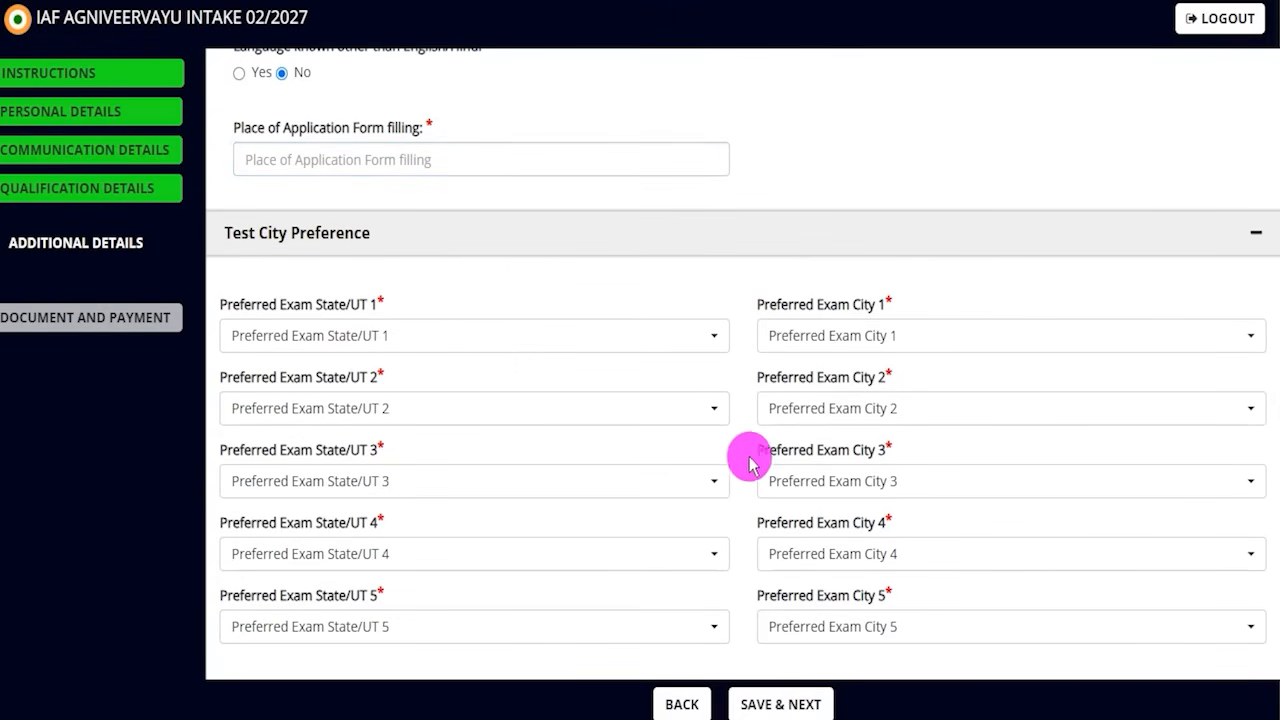
# - Set the first exam preference to the state Bihar and the city Gaya
pyautogui.click(484, 345)
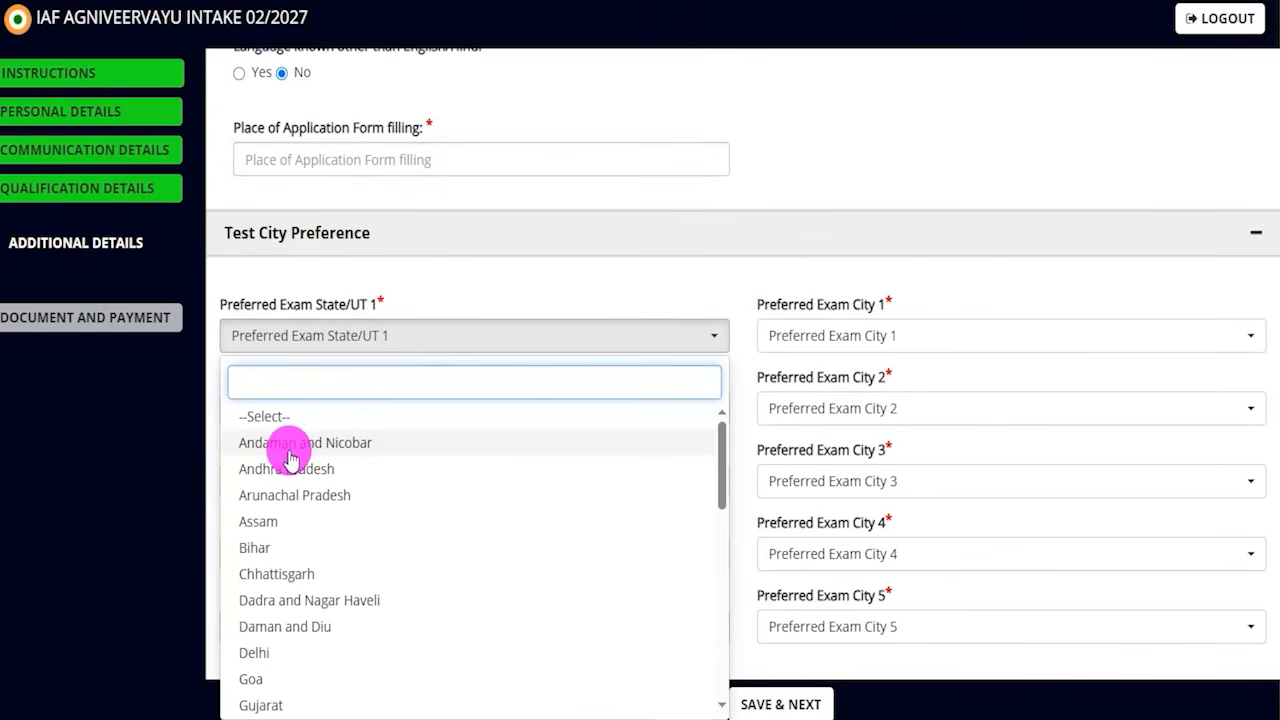
pyautogui.click(268, 545)
pyautogui.click(818, 340)
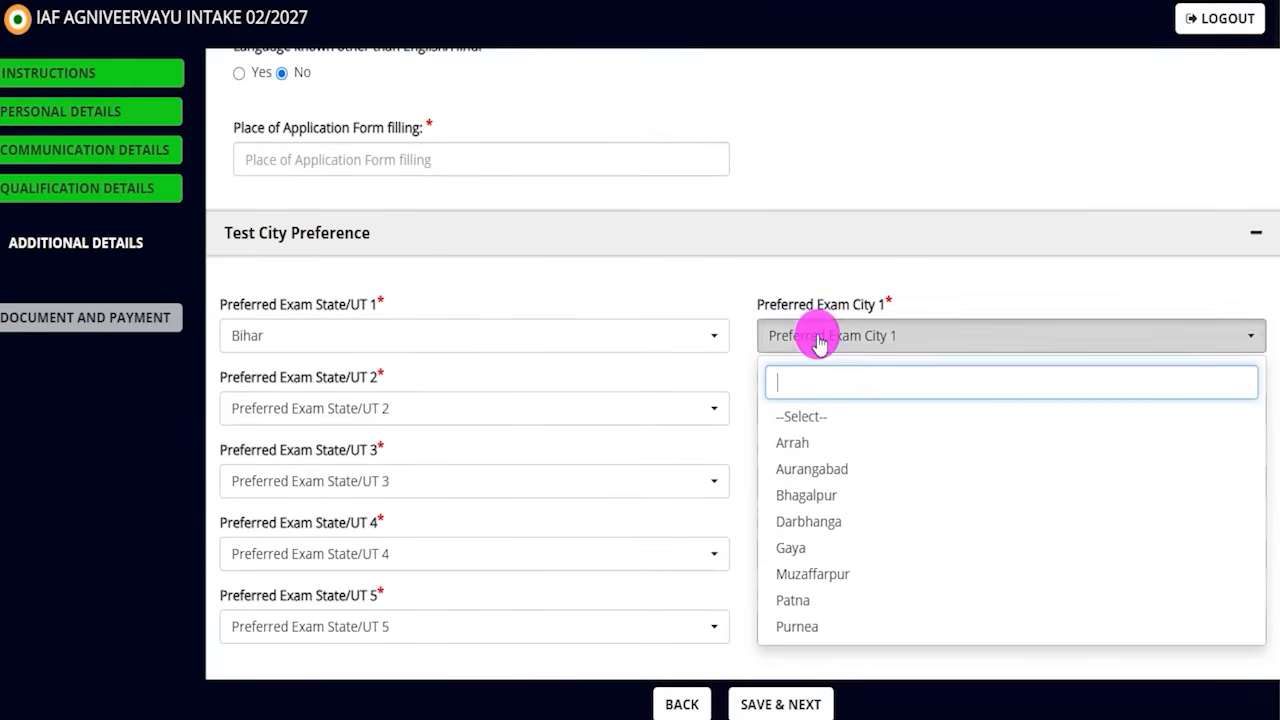
pyautogui.click(797, 548)
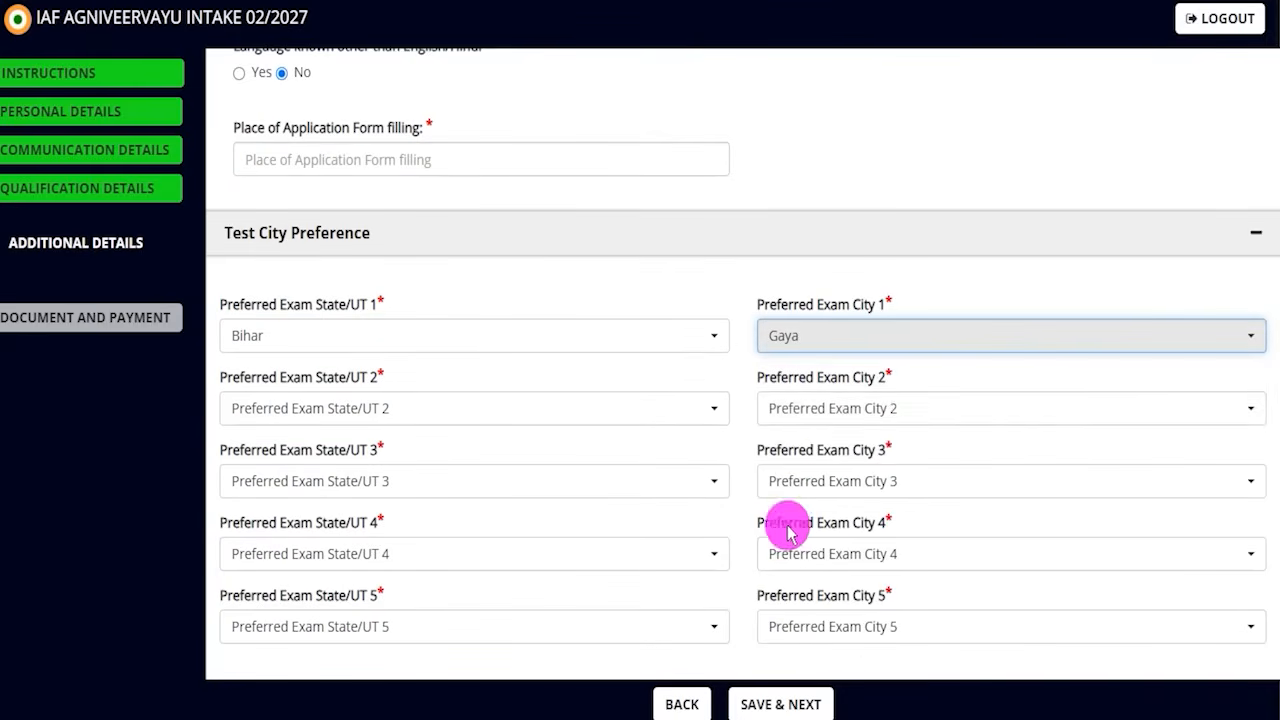
# - Set the second exam preference to the state Uttarakhand and the city Dehradun
pyautogui.click(376, 408)
pyautogui.scroll(-5, 395, 300)
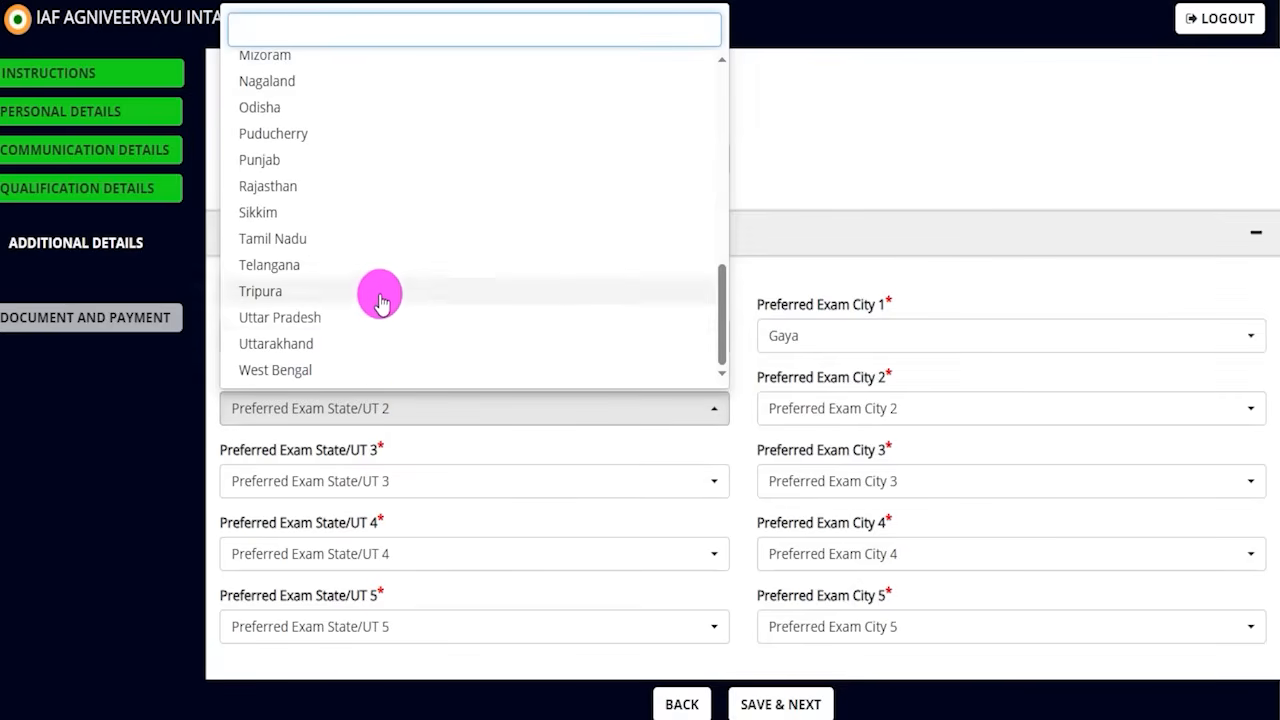
pyautogui.click(303, 344)
pyautogui.click(812, 420)
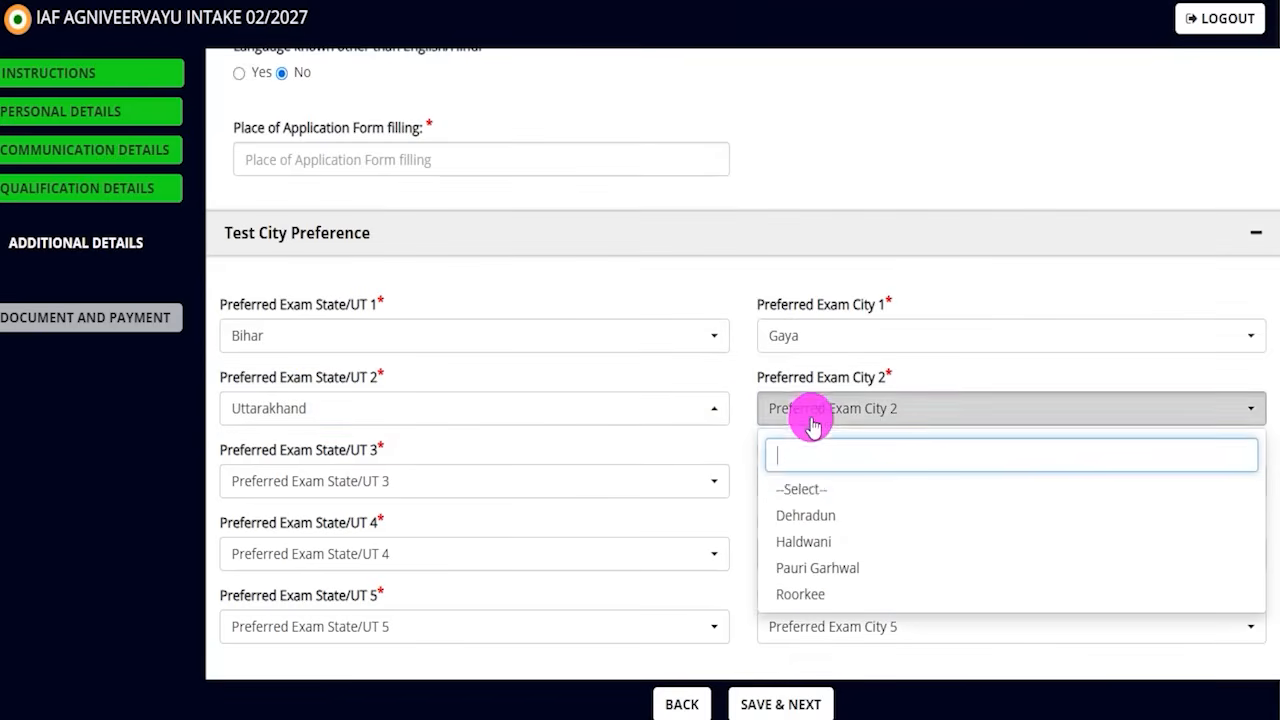
pyautogui.click(800, 515)
# - Set the third exam preference to the state Gujarat and the city Rajkot
pyautogui.click(385, 482)
pyautogui.click(318, 362)
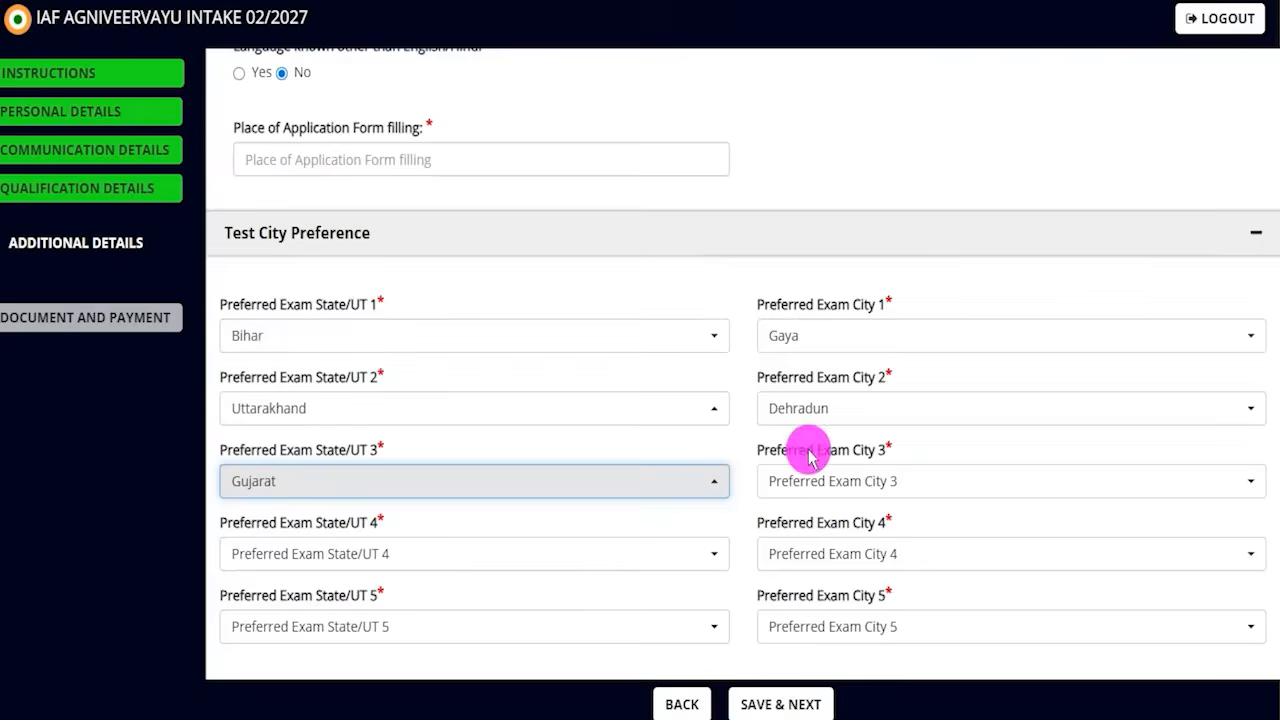
pyautogui.click(815, 478)
pyautogui.click(815, 395)
# - Save the Additional Details section and continue to Document and Payment
pyautogui.scroll(-1, 890, 541)
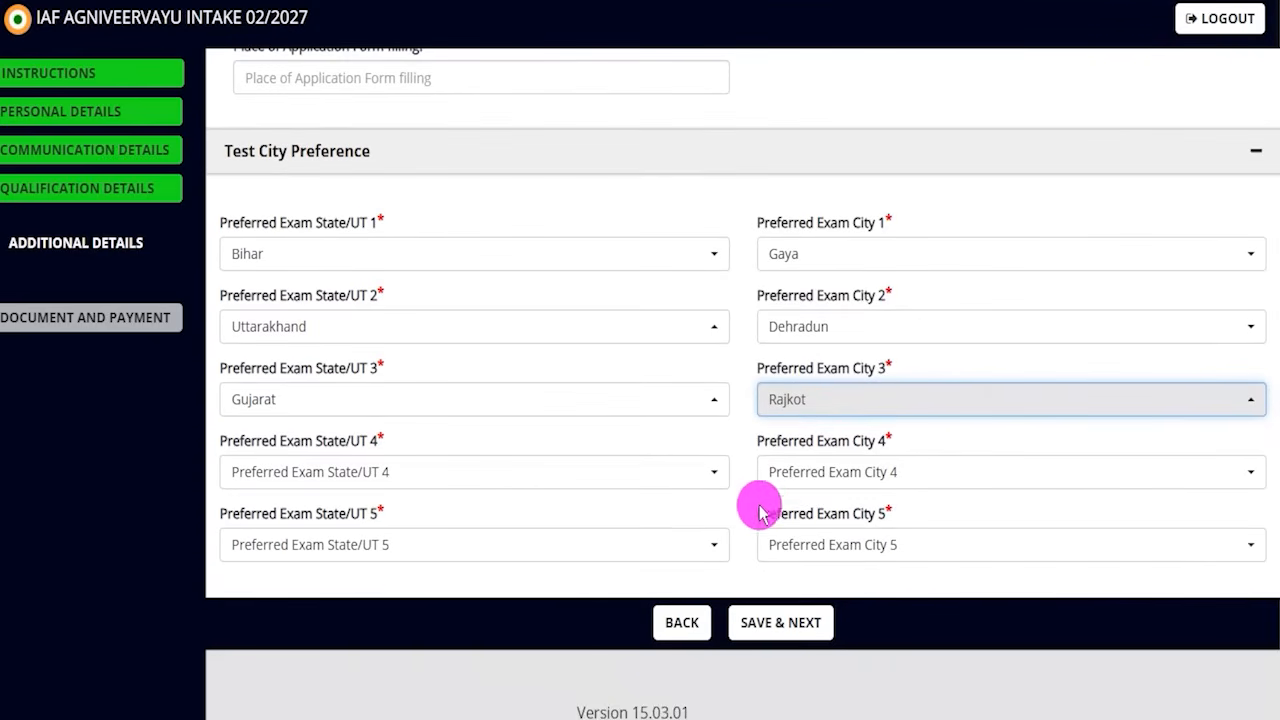
pyautogui.moveTo(997, 429); pyautogui.dragTo(835, 606)
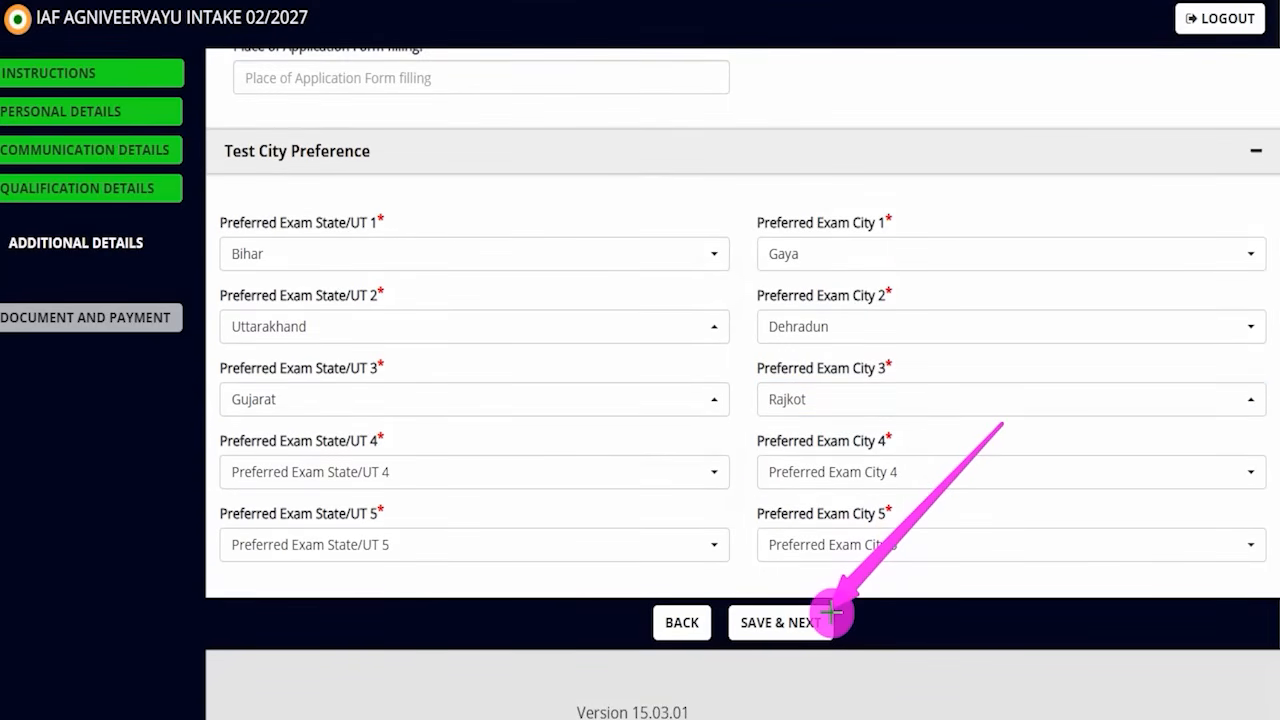
pyautogui.click(831, 612)
# - Examine the size, format and other upload requirements for the photograph, scanned signature and thumb impression under Documents Upload
pyautogui.scroll(-3, 686, 355)
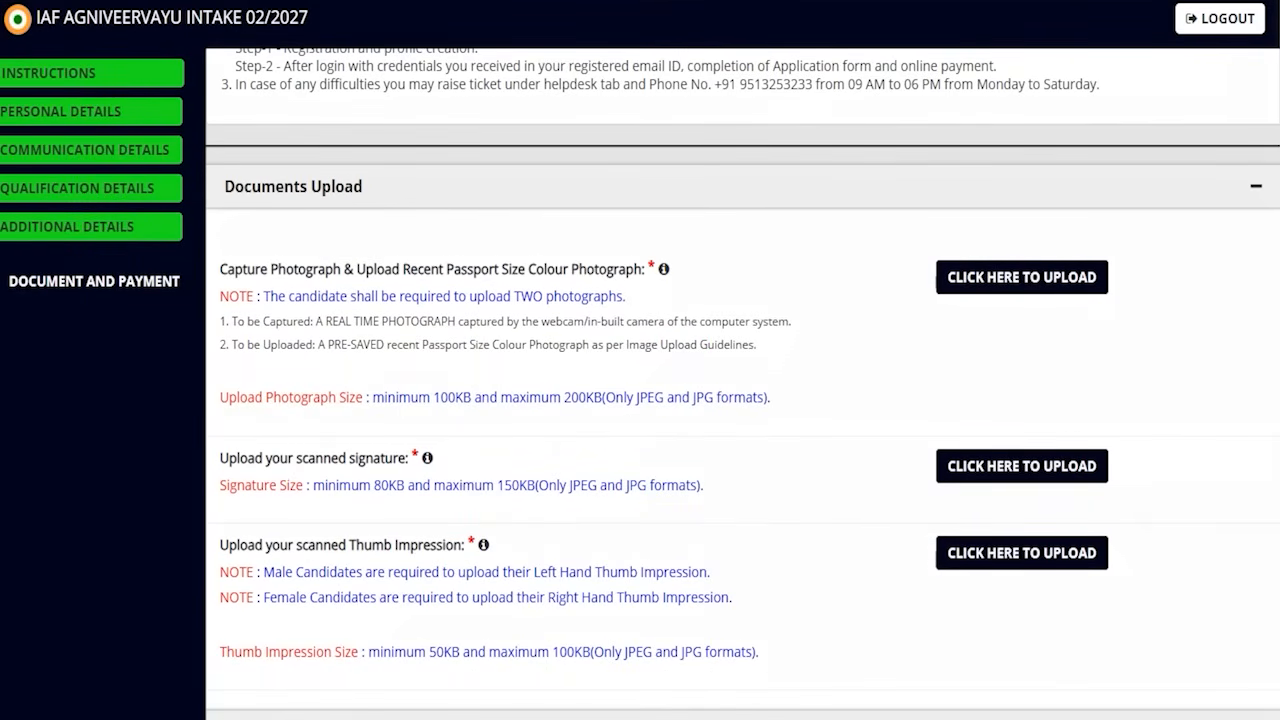
pyautogui.moveTo(685, 270); pyautogui.dragTo(737, 214)
pyautogui.moveTo(768, 418); pyautogui.dragTo(806, 377)
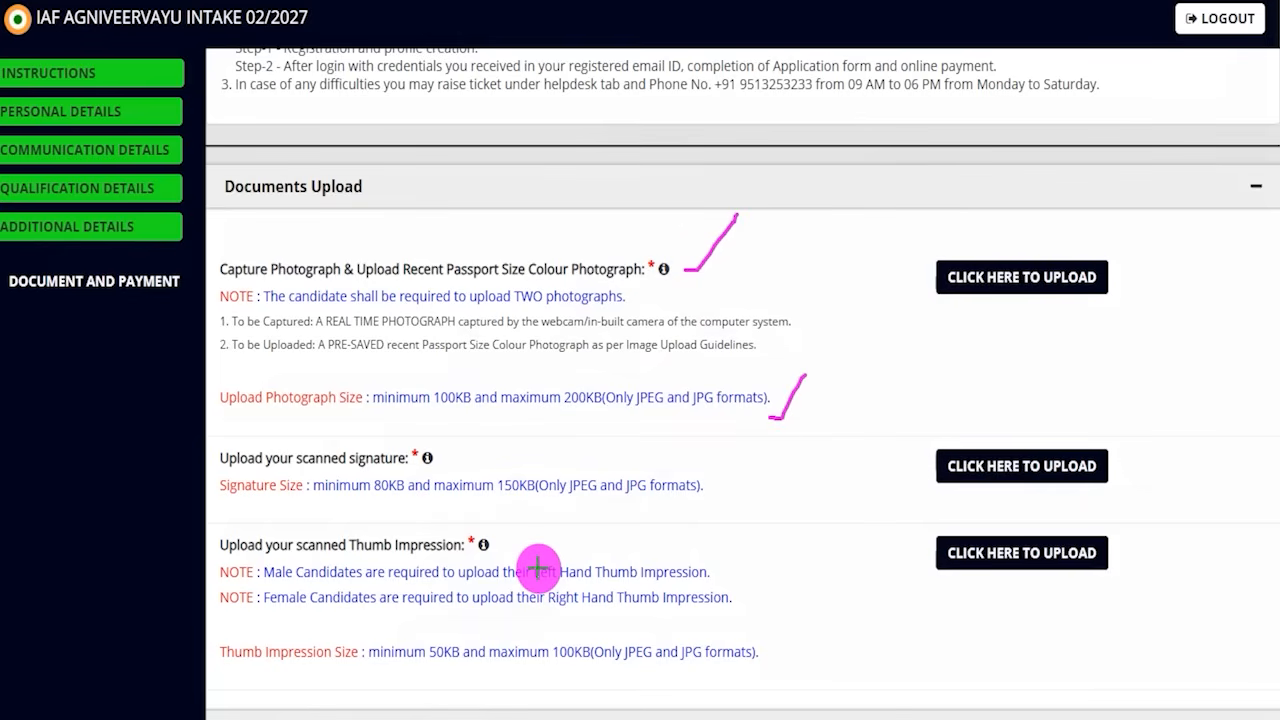
pyautogui.moveTo(516, 548); pyautogui.dragTo(552, 499)
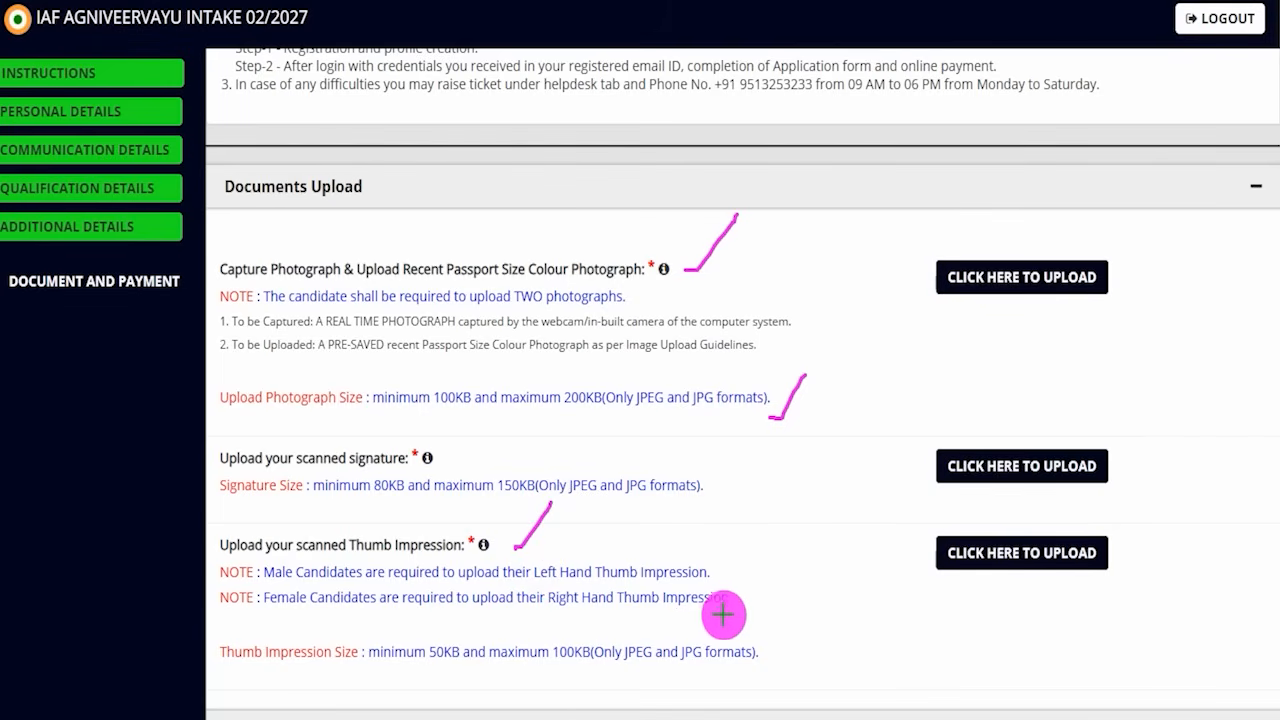
pyautogui.moveTo(736, 609); pyautogui.dragTo(790, 568)
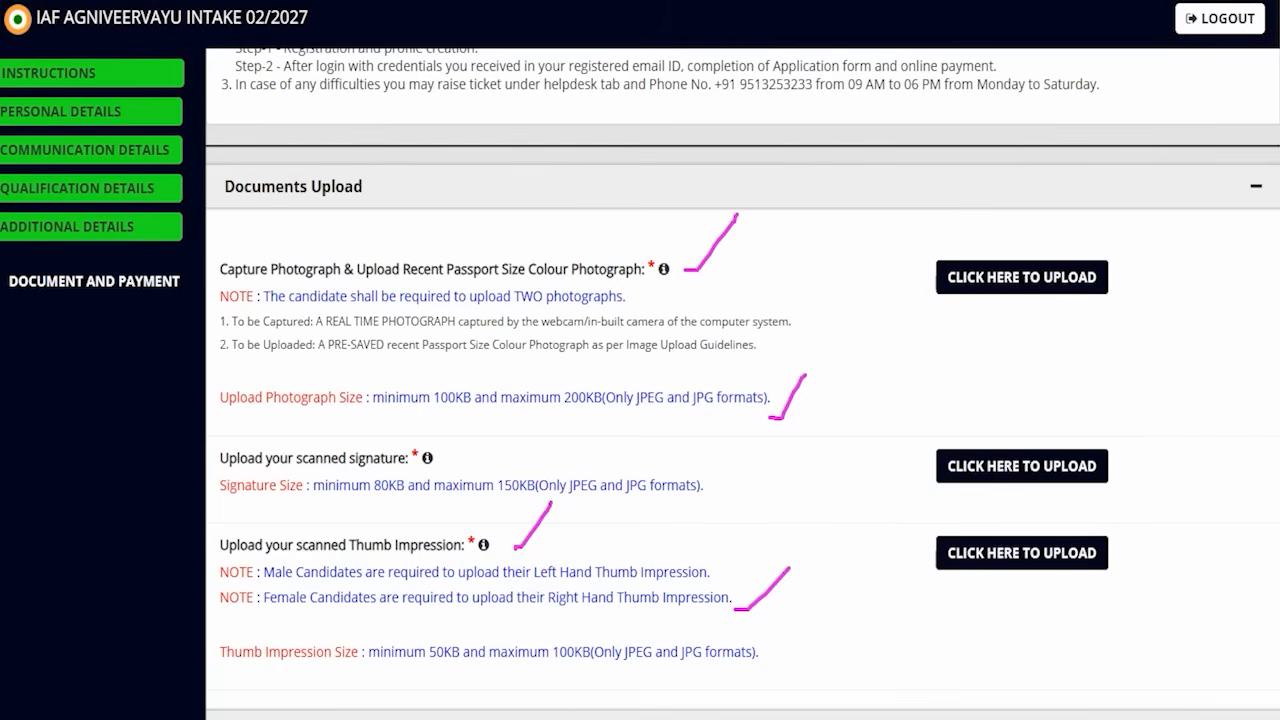
pyautogui.press('Escape')
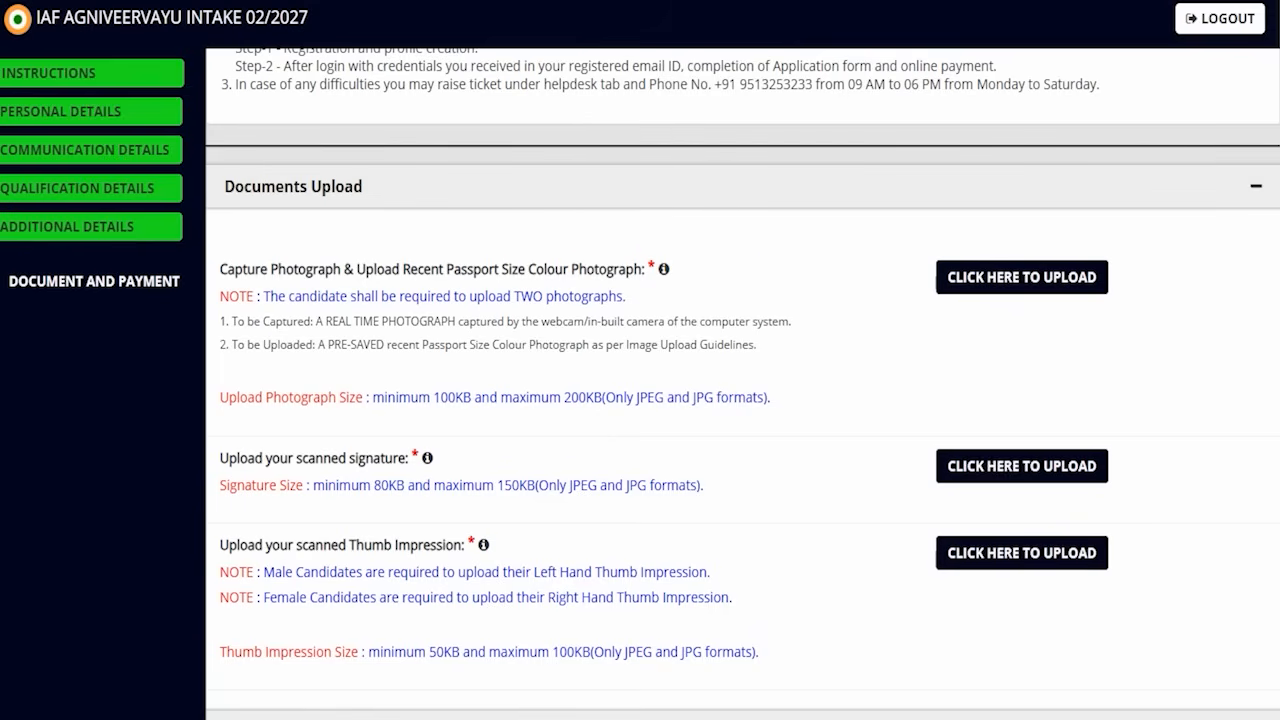
# - Open the upload dialog for the candidate's captured and passport size colour photographs
pyautogui.moveTo(884, 241)
pyautogui.mouseDown()
pyautogui.moveTo(1128, 289)
pyautogui.moveTo(1141, 317)
pyautogui.mouseUp()
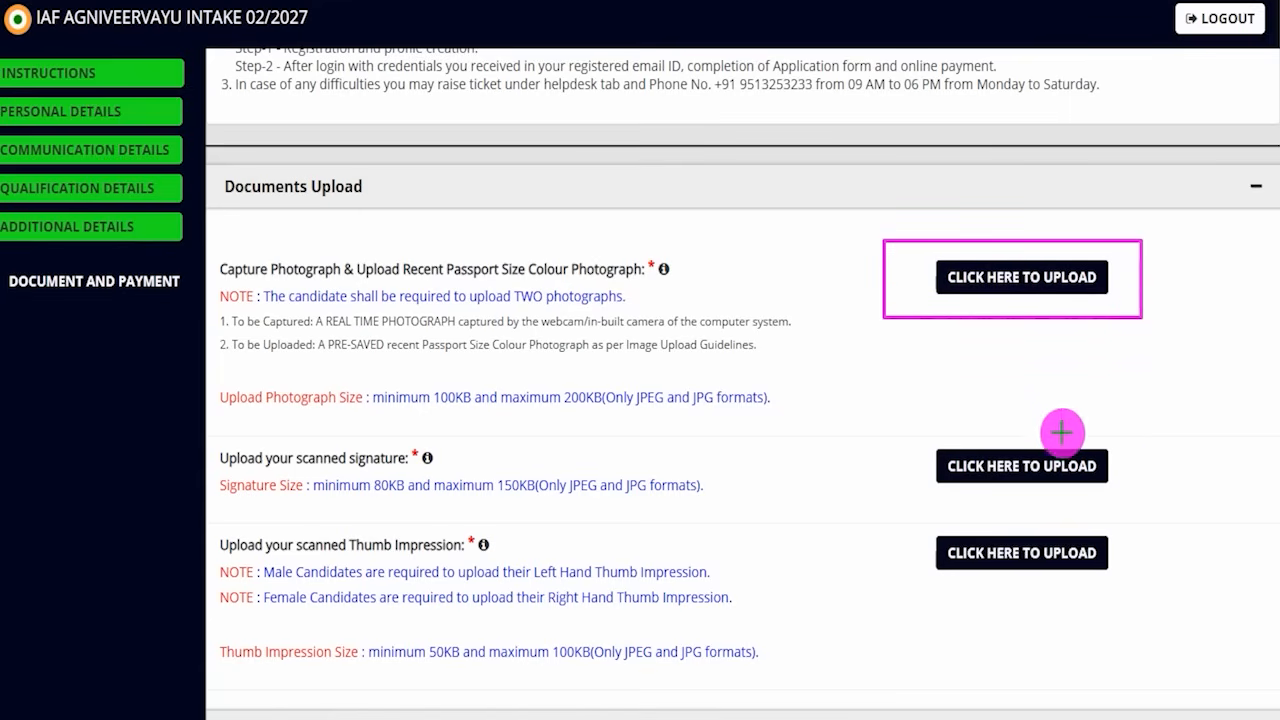
pyautogui.moveTo(902, 520); pyautogui.dragTo(1254, 607)
pyautogui.moveTo(903, 431)
pyautogui.mouseDown()
pyautogui.moveTo(1131, 480)
pyautogui.moveTo(1141, 497)
pyautogui.mouseUp()
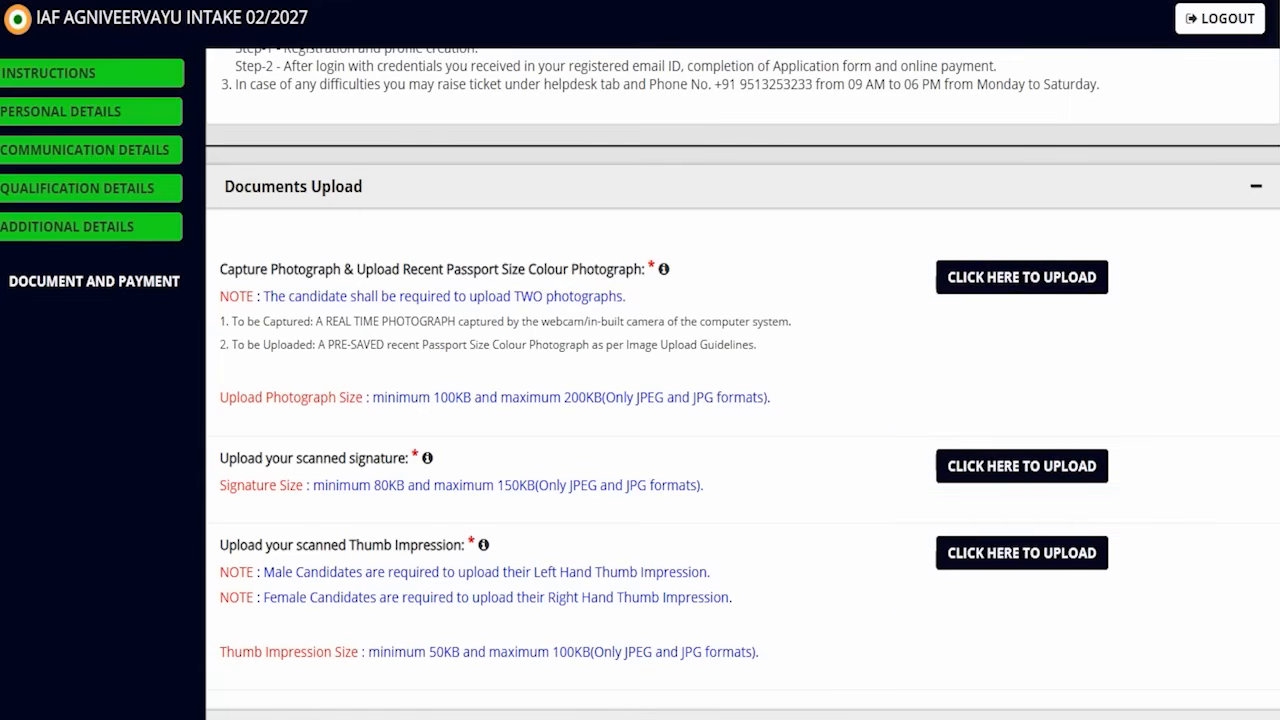
pyautogui.click(986, 277)
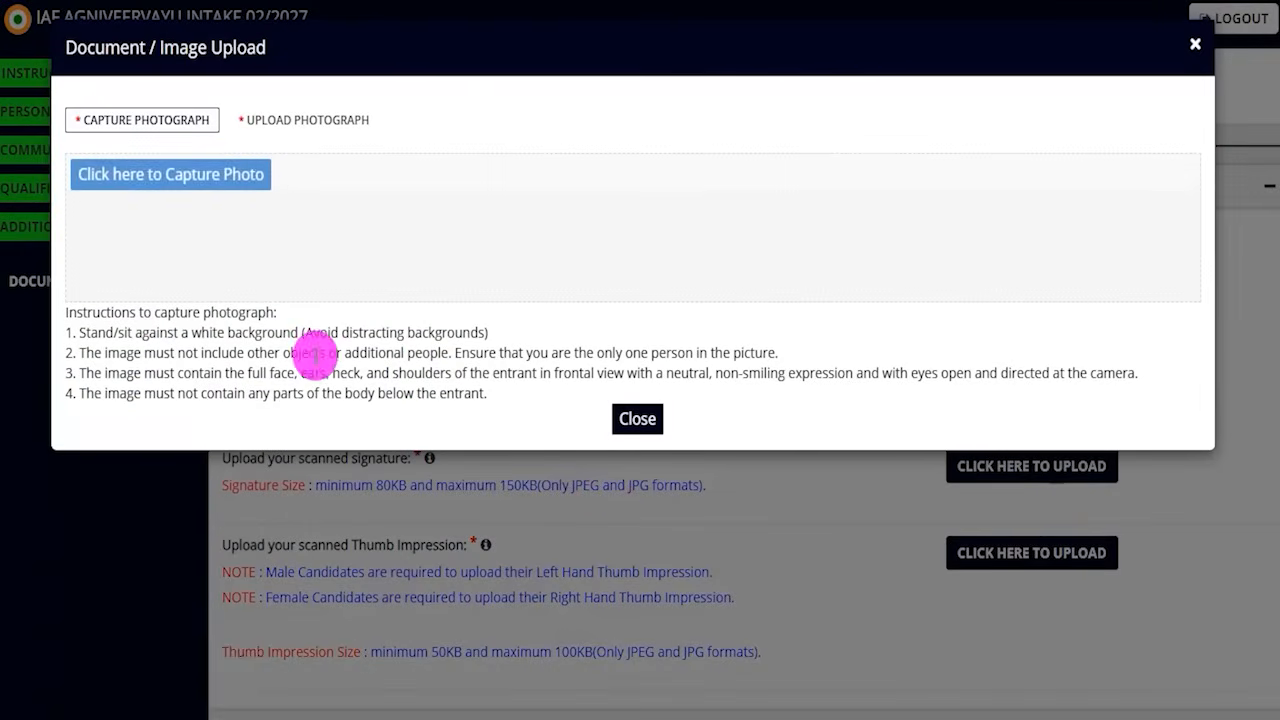
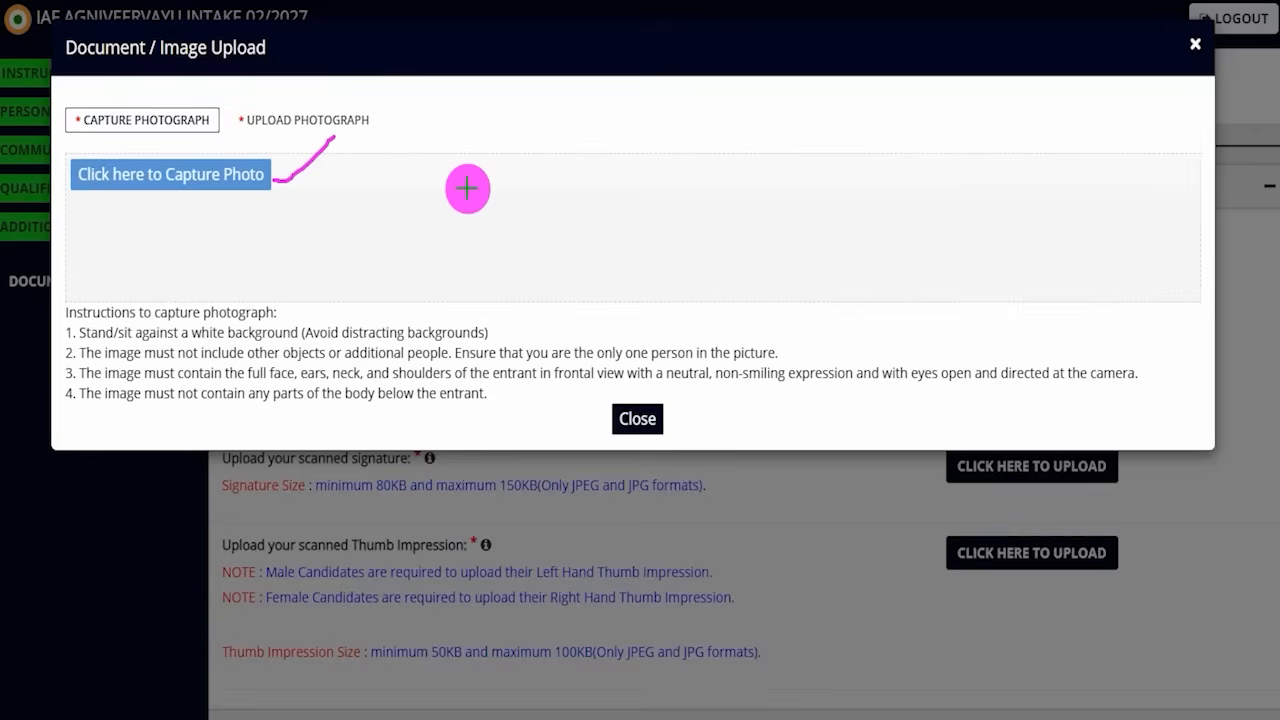
# - Examine the real-time photo capture option and its instructions in the photograph upload dialog
pyautogui.moveTo(314, 223); pyautogui.dragTo(371, 177)
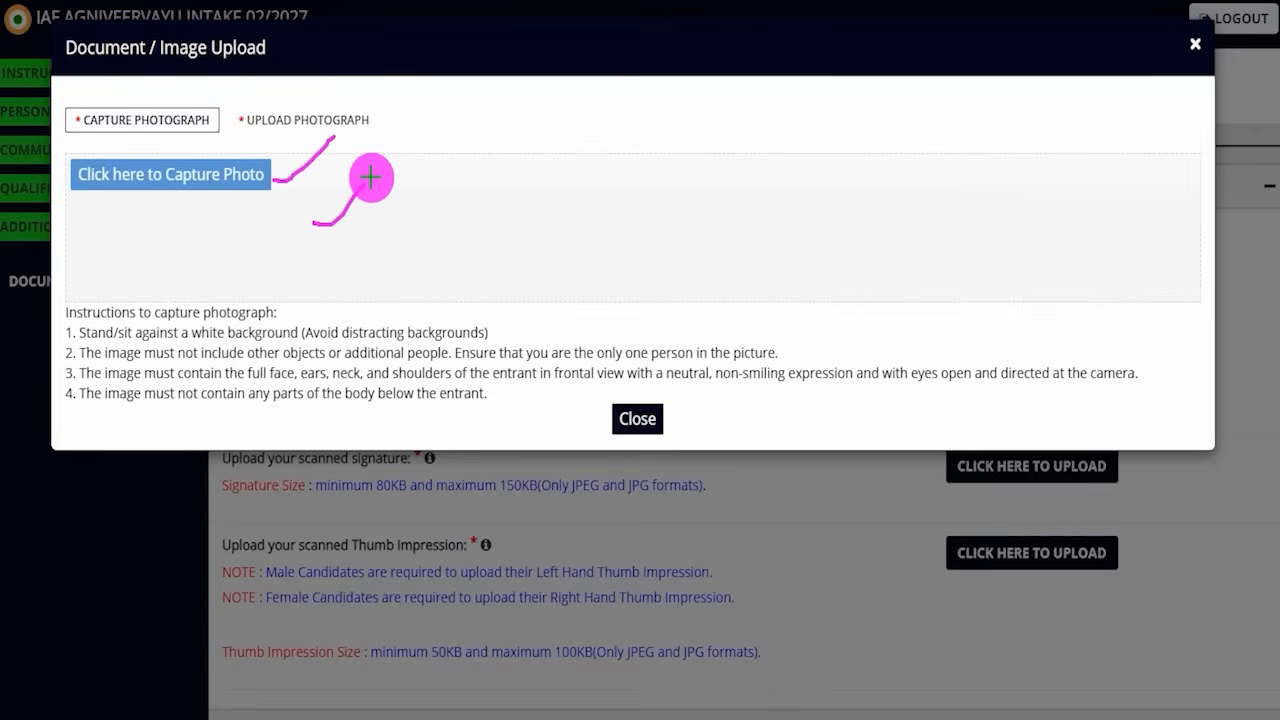
pyautogui.moveTo(345, 257); pyautogui.dragTo(410, 203)
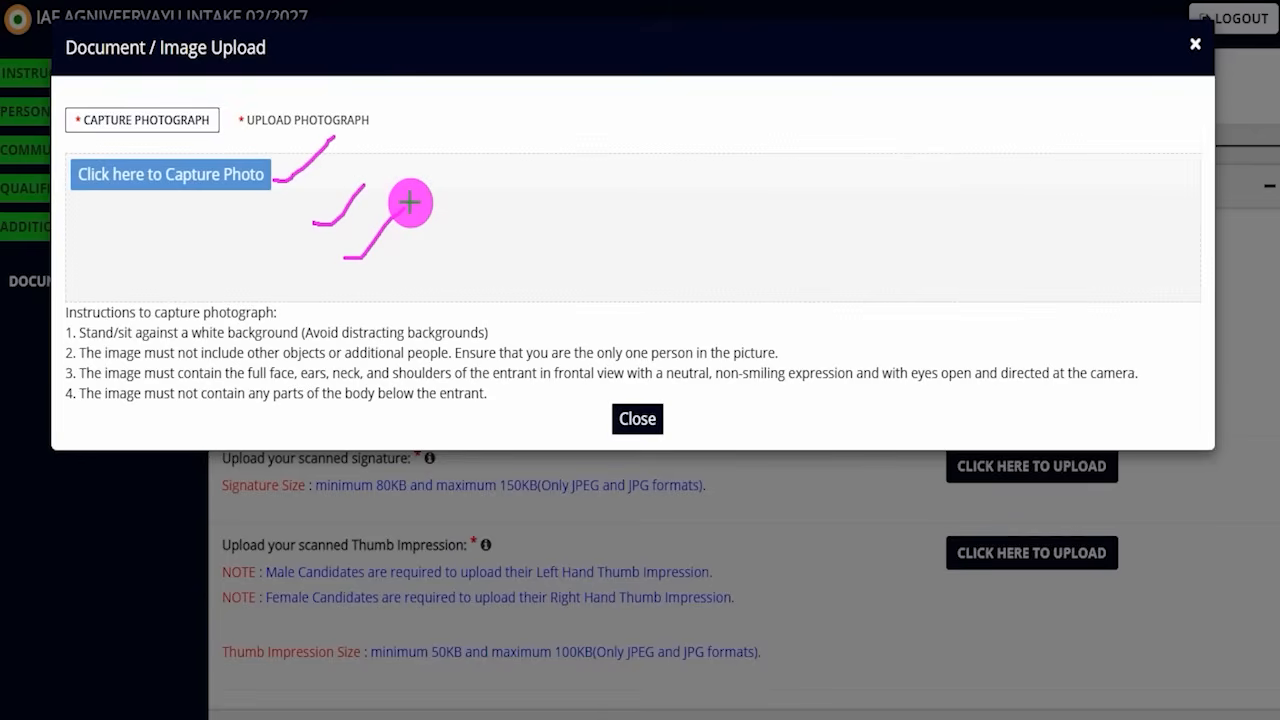
pyautogui.moveTo(377, 284); pyautogui.dragTo(431, 240)
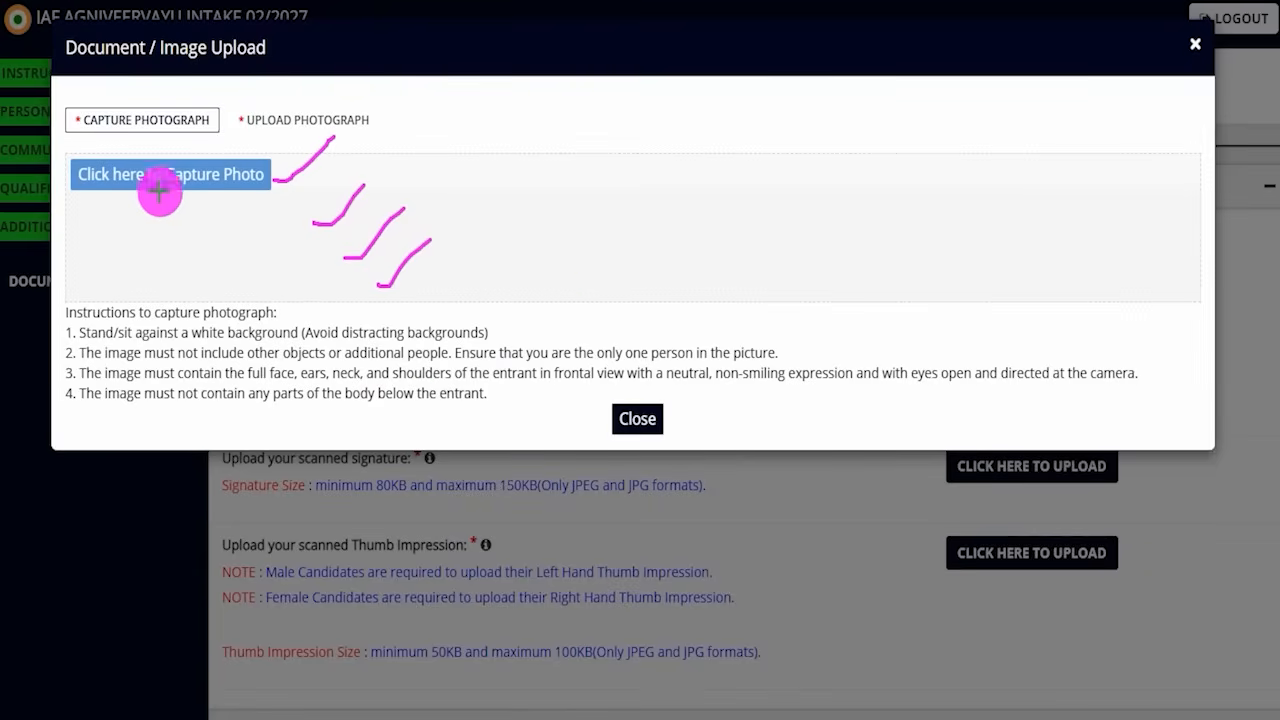
pyautogui.moveTo(266, 166); pyautogui.dragTo(289, 142)
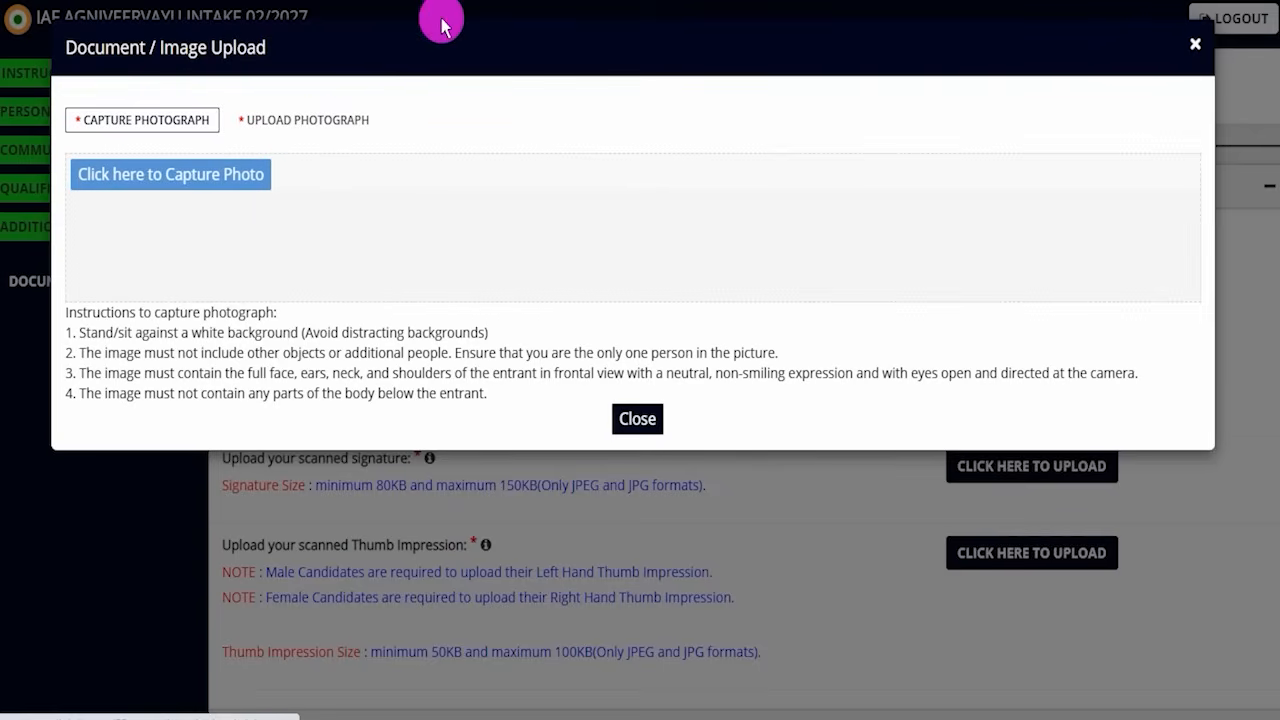
# - Switch to the passport photograph upload, examine its age, size, format and dimension requirements, and close the dialog
pyautogui.click(296, 126)
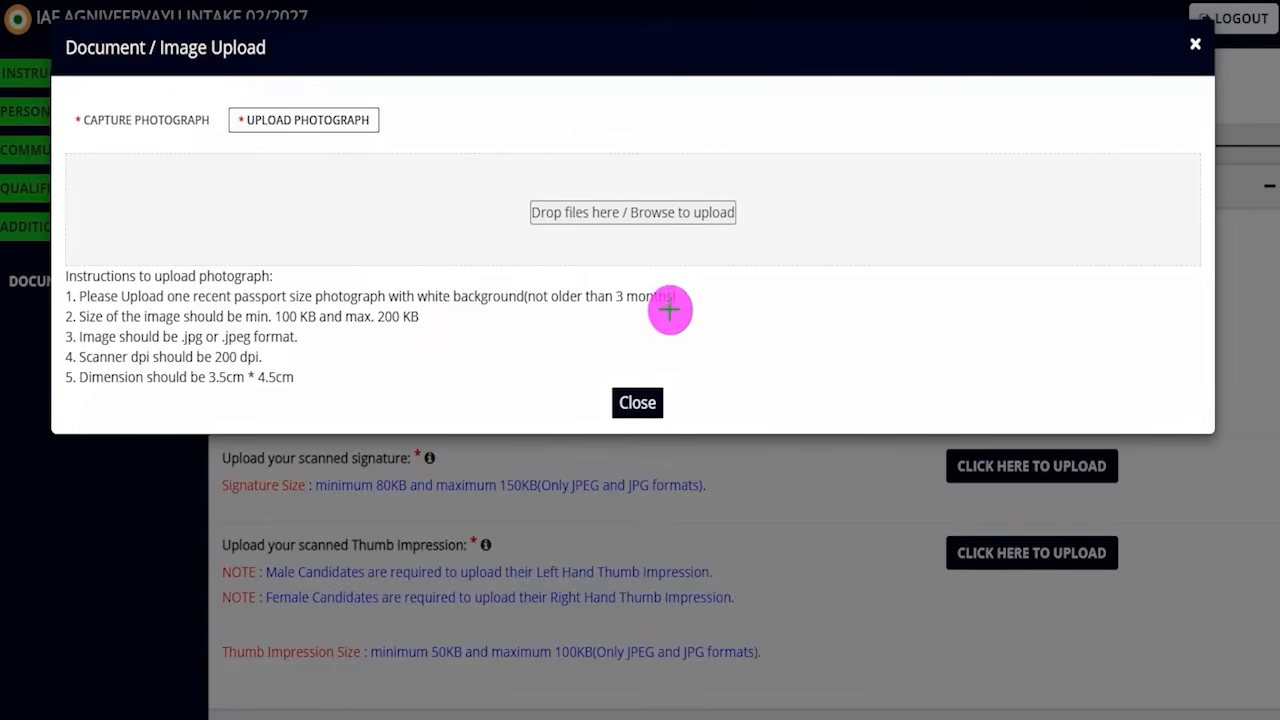
pyautogui.moveTo(602, 311); pyautogui.dragTo(655, 313)
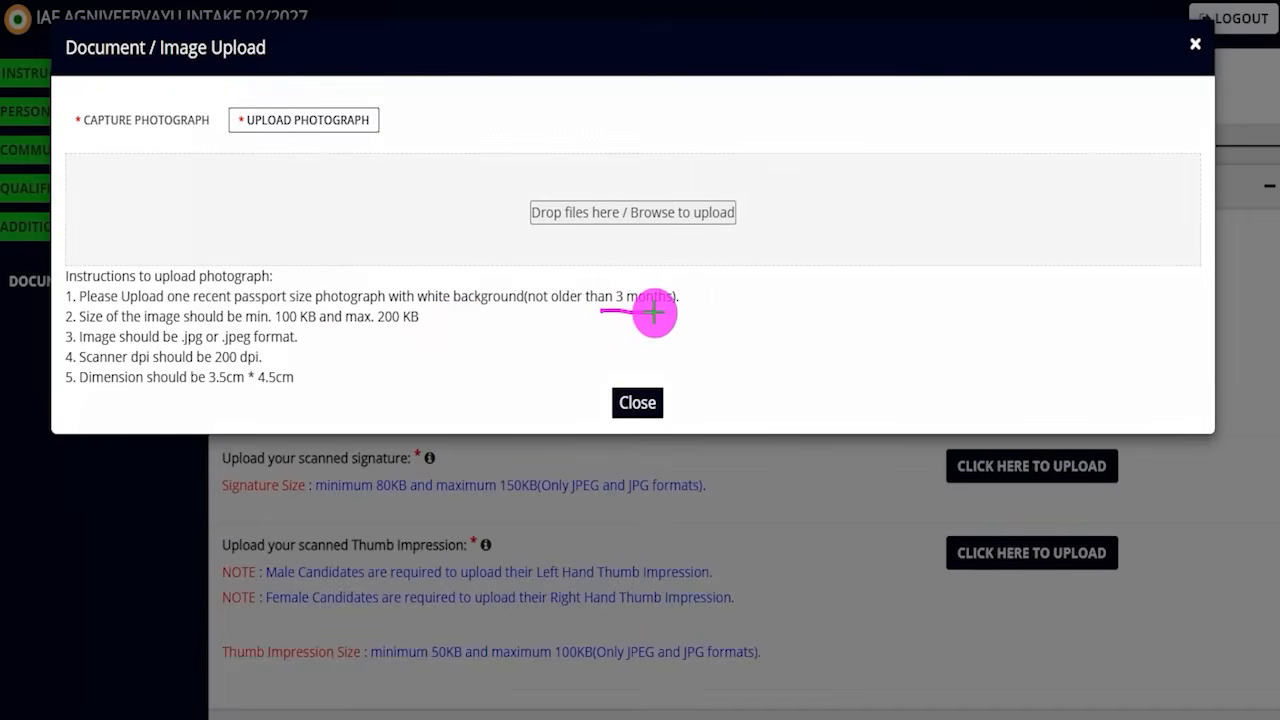
pyautogui.moveTo(286, 322); pyautogui.dragTo(428, 326)
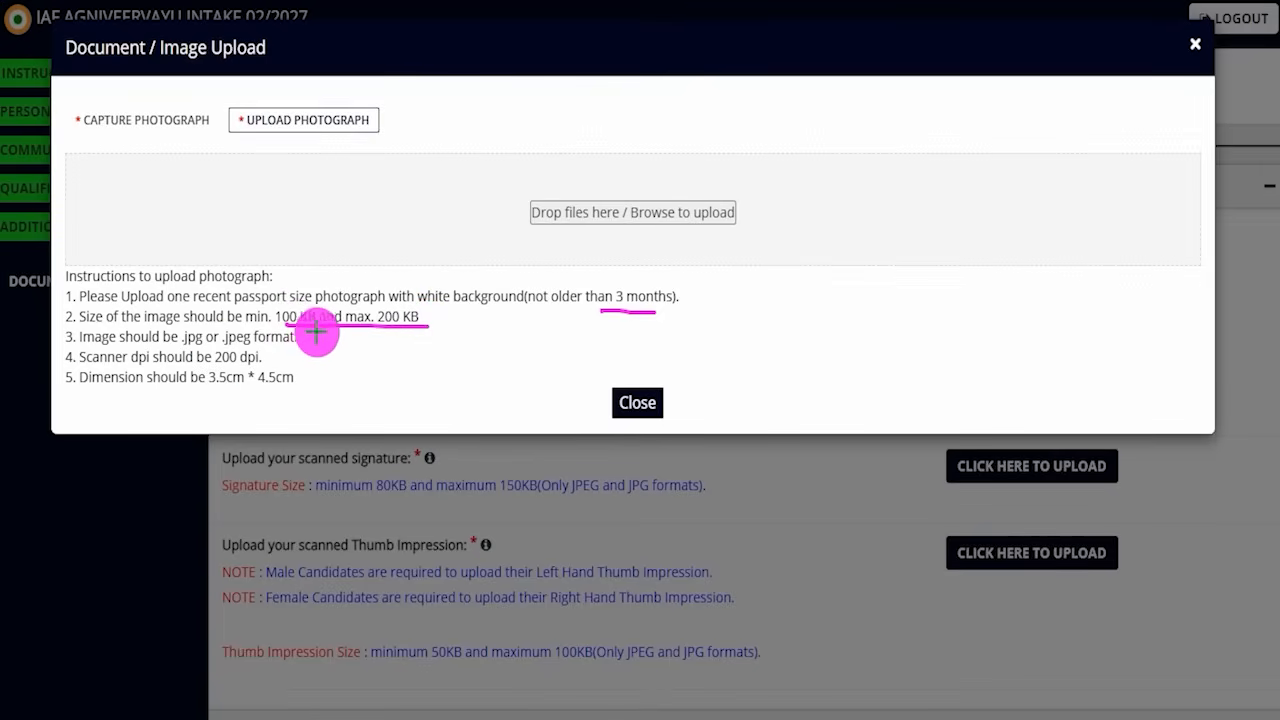
pyautogui.moveTo(203, 393); pyautogui.dragTo(296, 393)
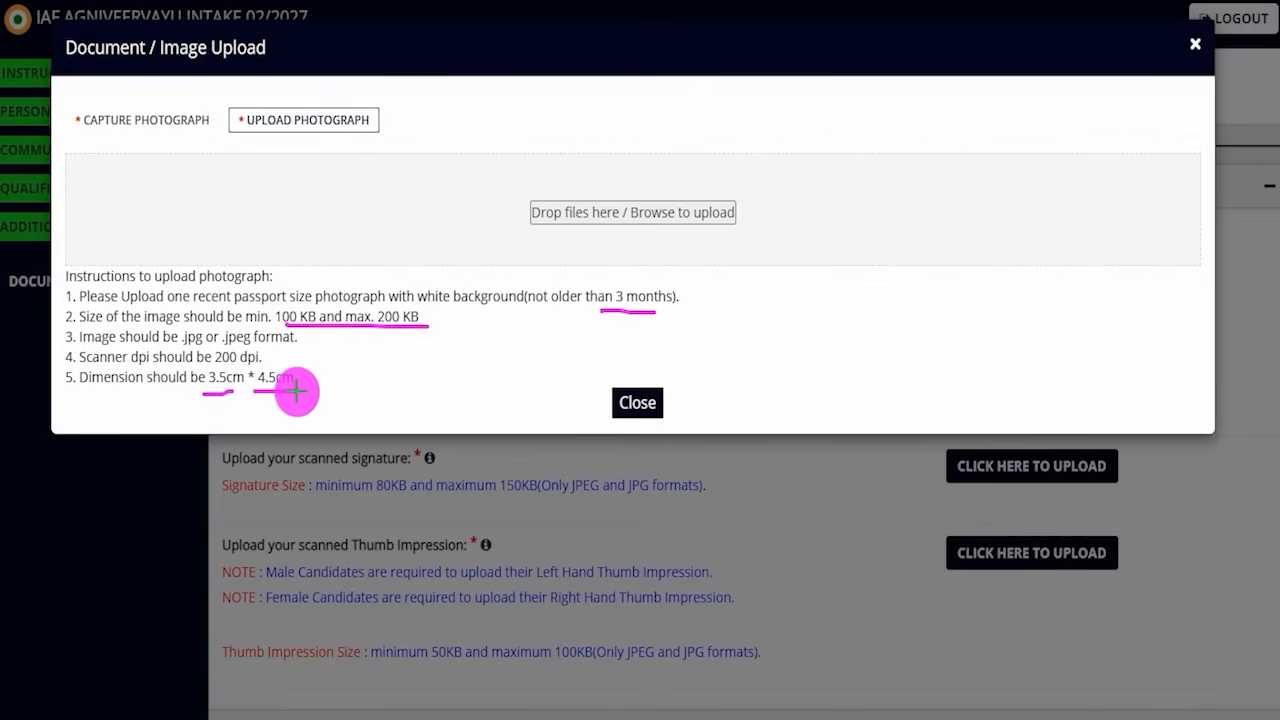
pyautogui.moveTo(297, 343); pyautogui.dragTo(362, 296)
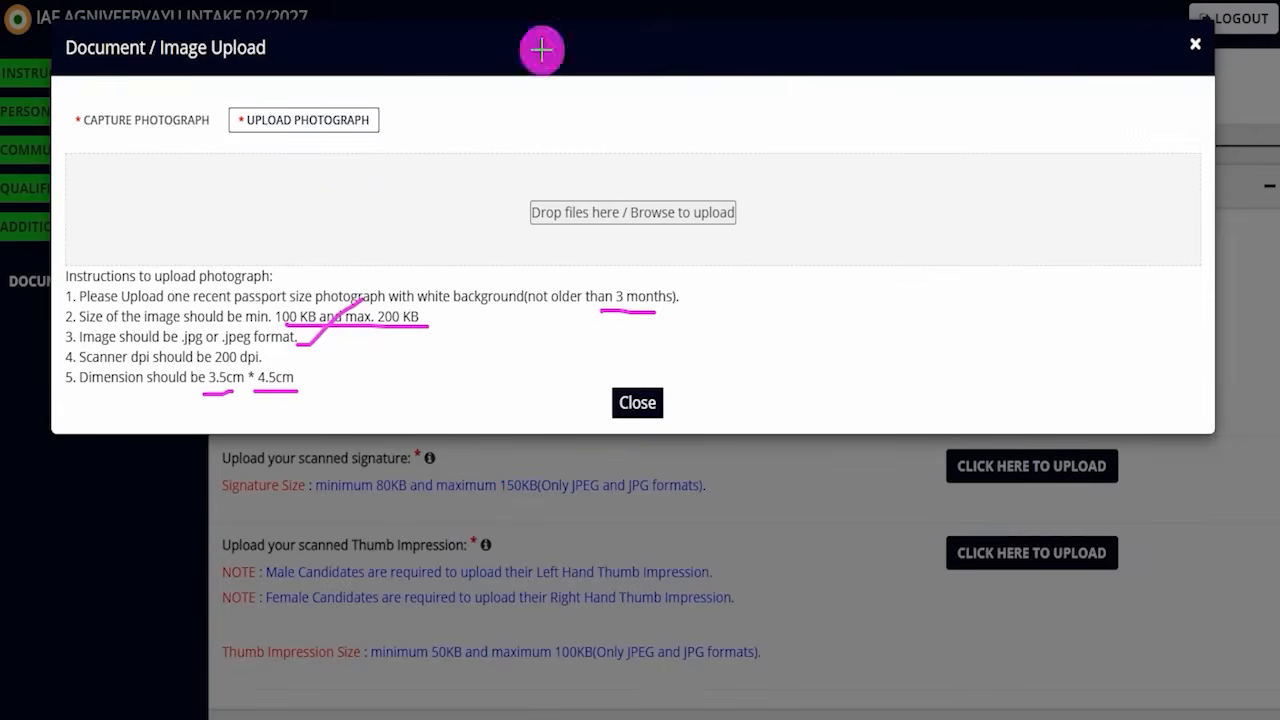
pyautogui.moveTo(493, 178); pyautogui.dragTo(768, 247)
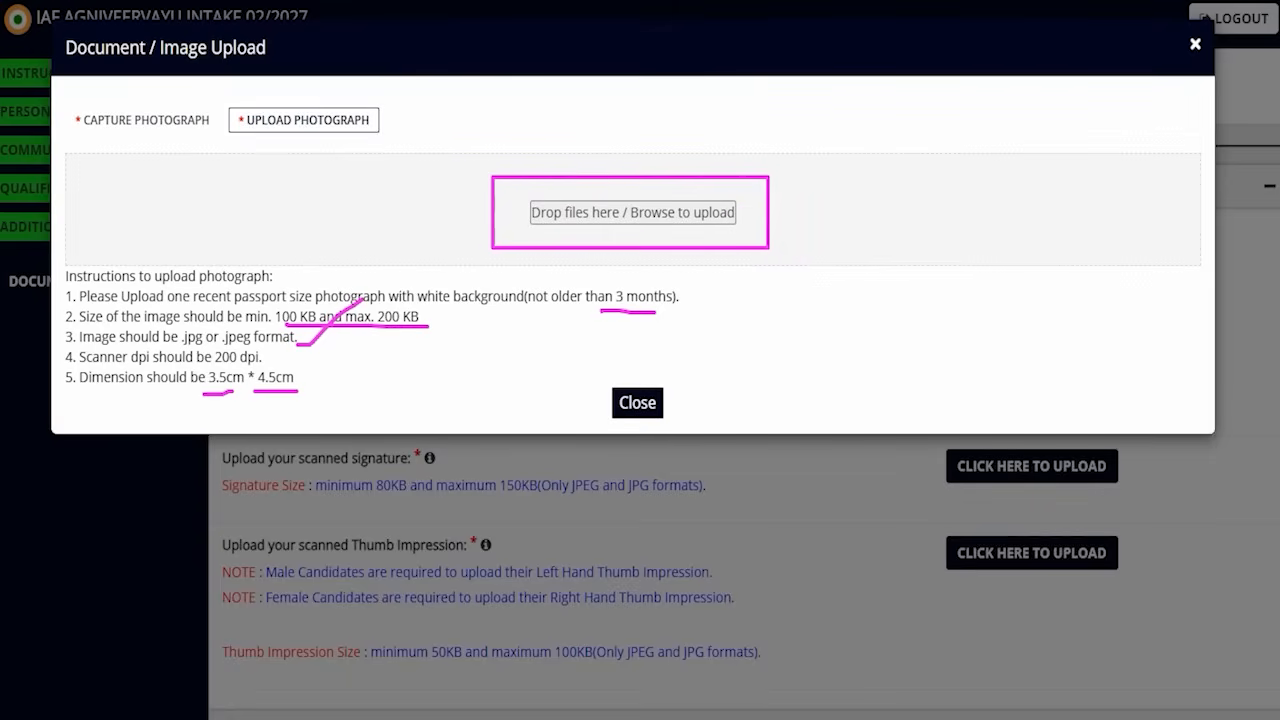
pyautogui.moveTo(697, 176); pyautogui.dragTo(752, 94)
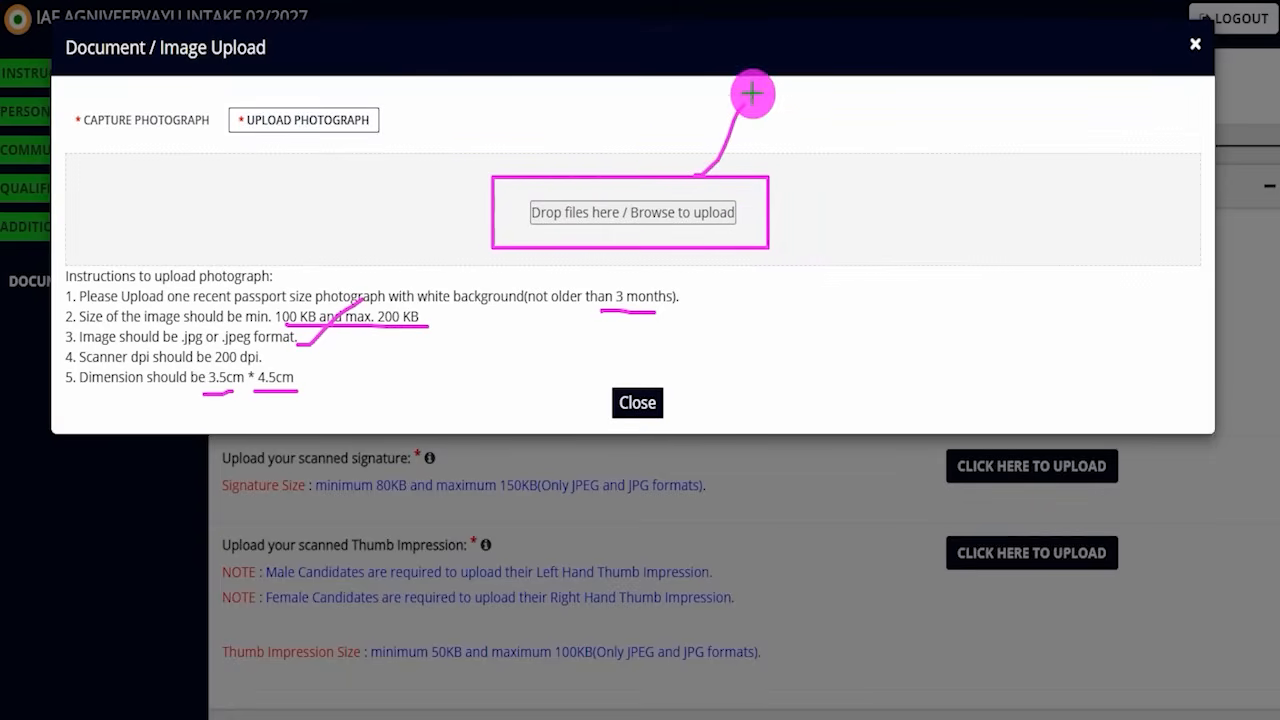
pyautogui.press('Escape')
pyautogui.click(1195, 46)
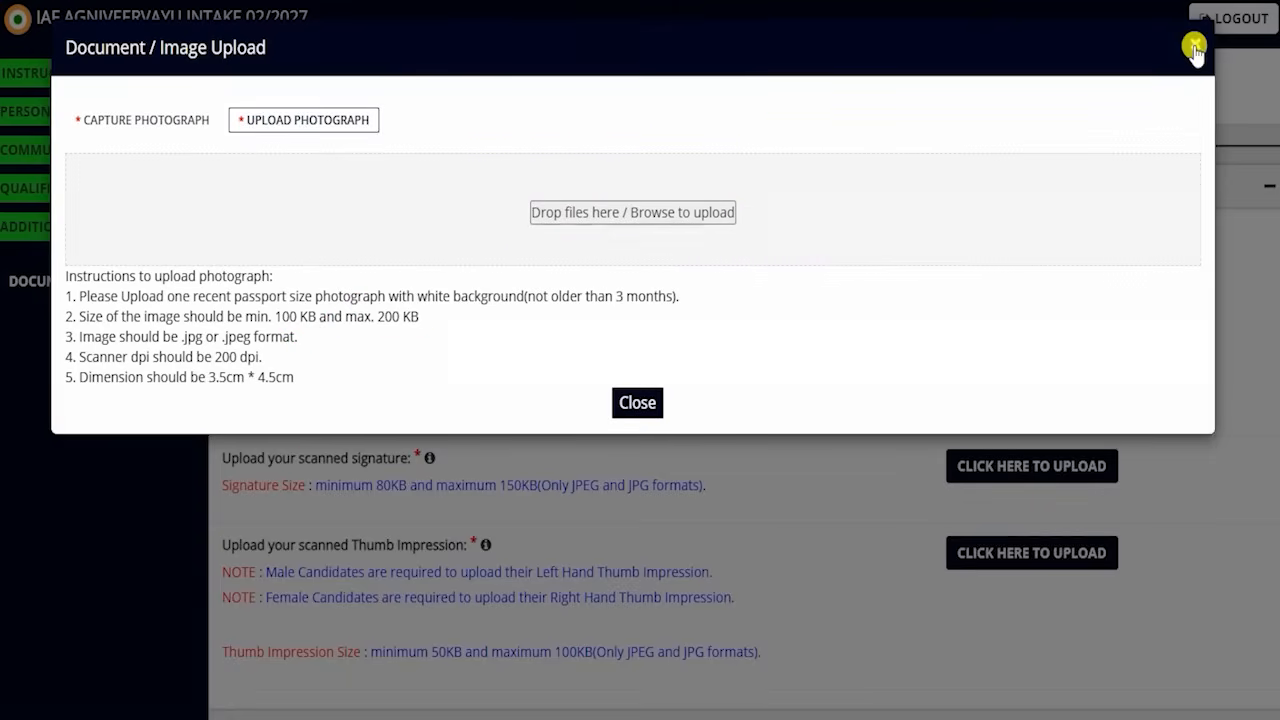
# - Open the scanned signature's upload dialog, check its file size and format limits, and close it
pyautogui.moveTo(226, 462); pyautogui.dragTo(372, 460)
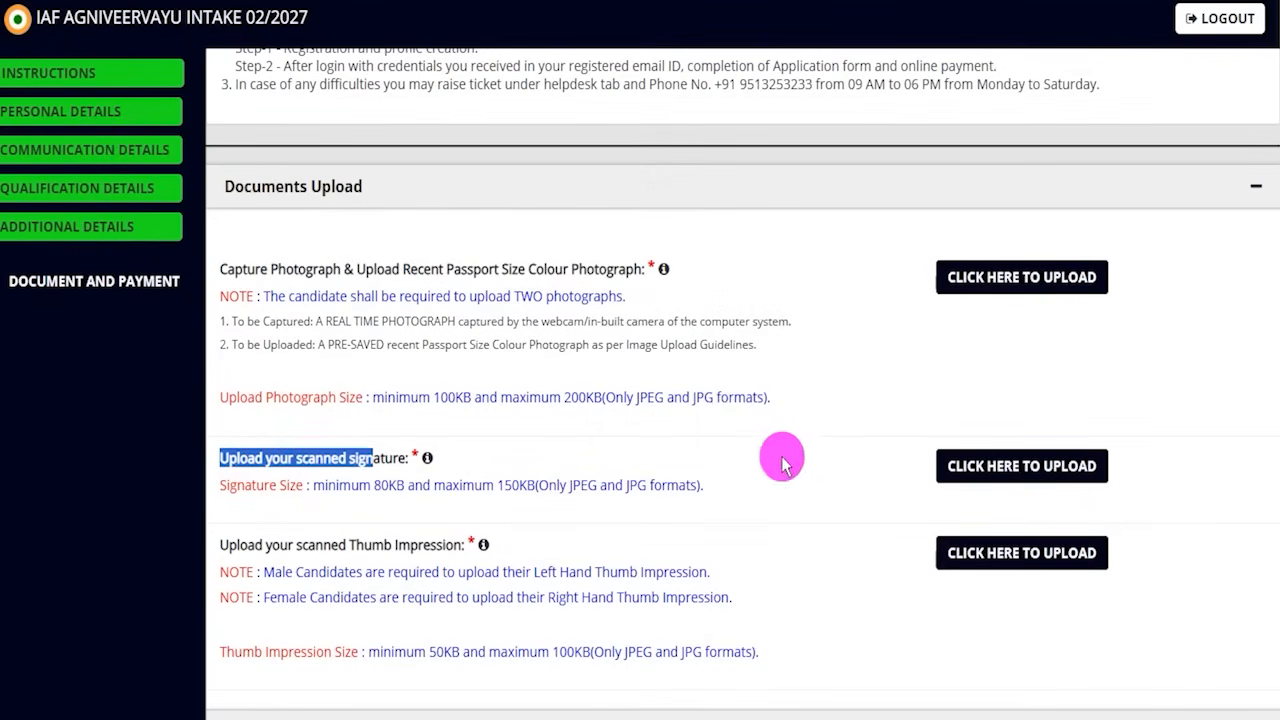
pyautogui.click(1000, 470)
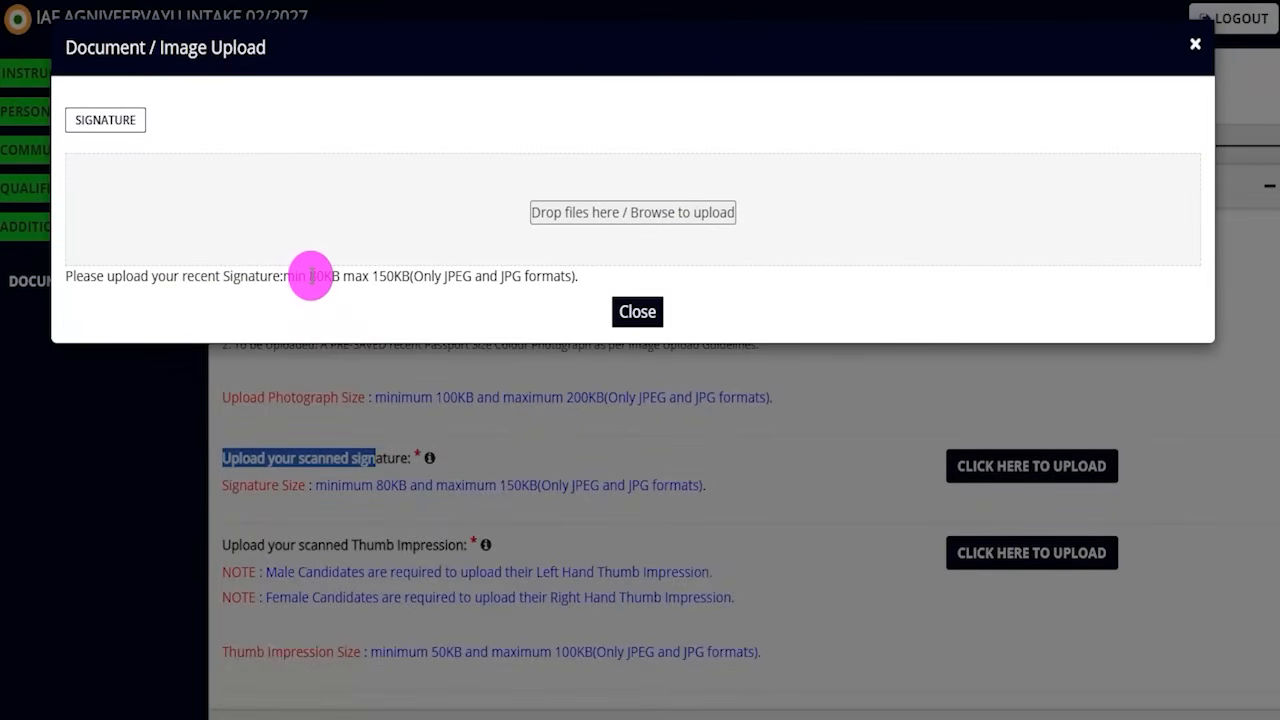
pyautogui.moveTo(309, 276); pyautogui.dragTo(405, 278)
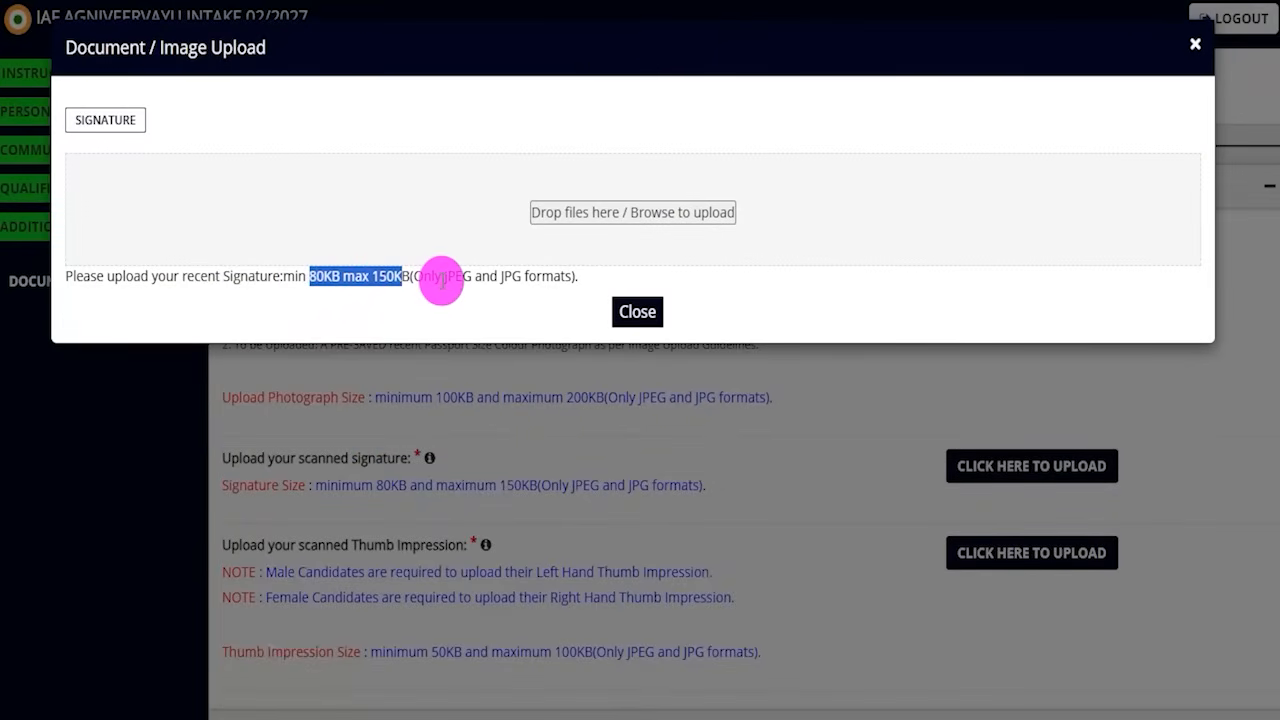
pyautogui.moveTo(441, 279); pyautogui.dragTo(521, 282)
pyautogui.click(580, 1)
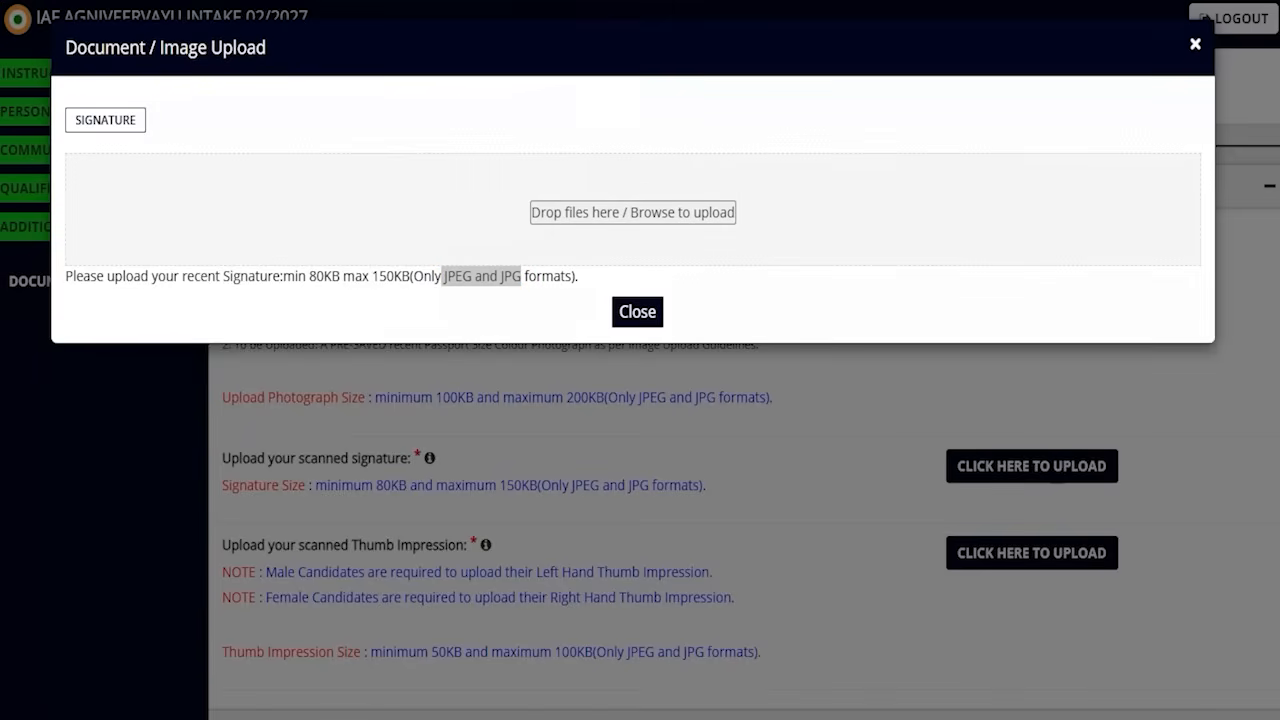
pyautogui.moveTo(659, 193); pyautogui.dragTo(738, 127)
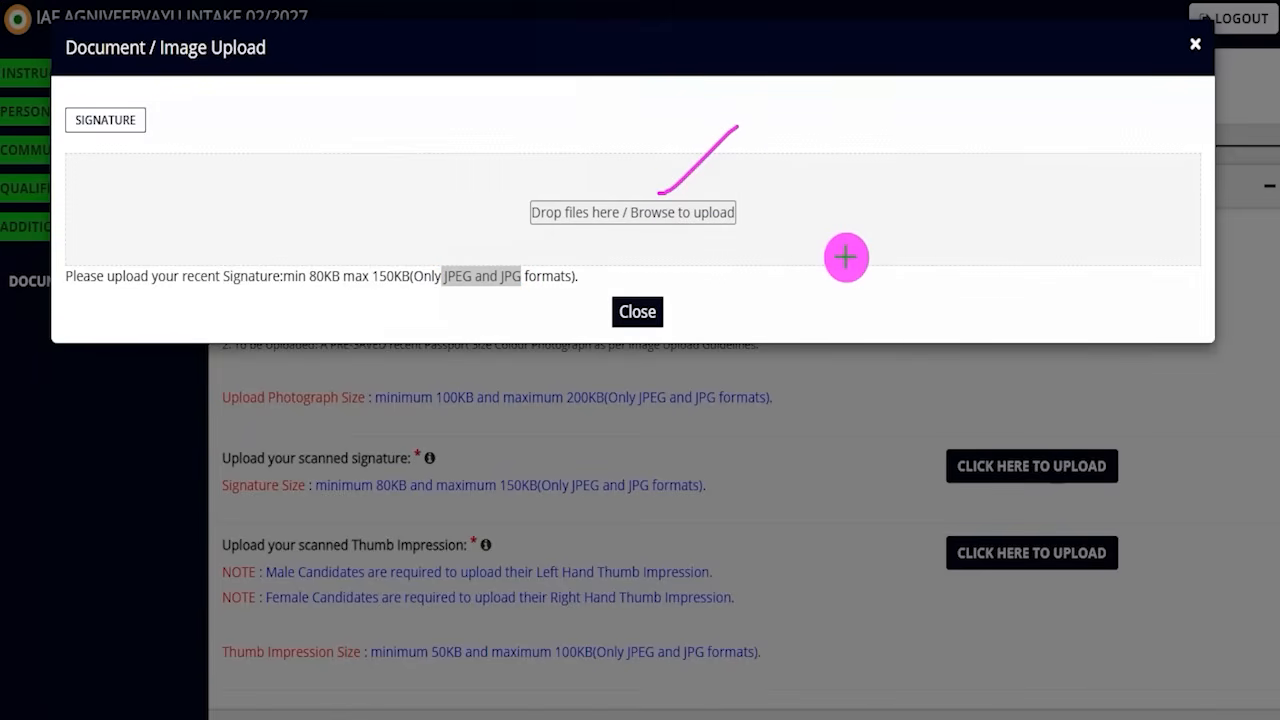
pyautogui.moveTo(757, 232); pyautogui.dragTo(853, 129)
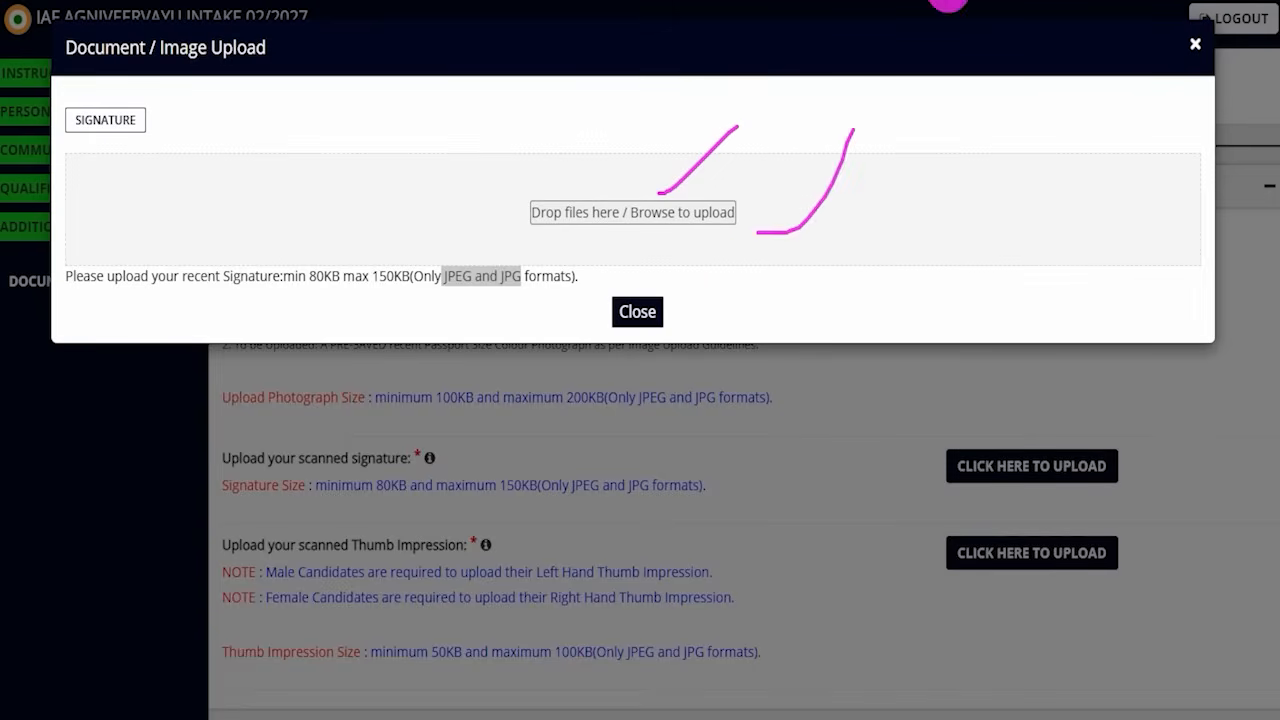
pyautogui.press('Escape')
pyautogui.click(637, 311)
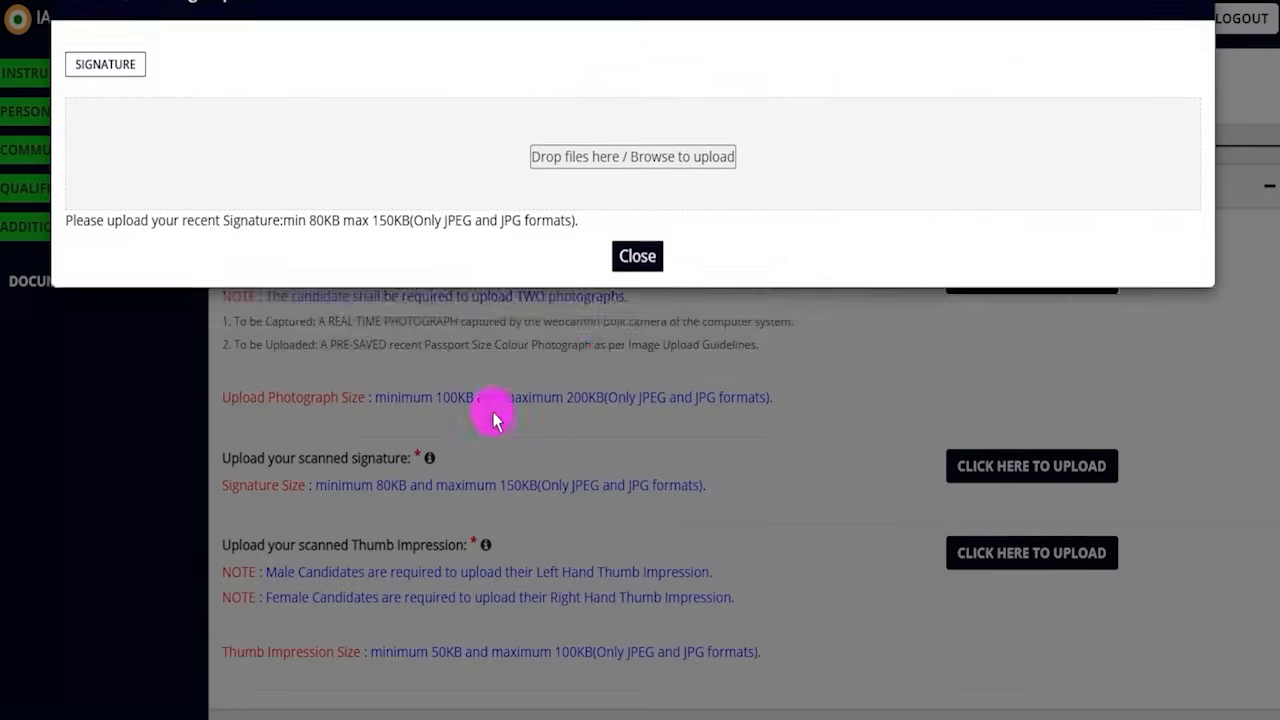
# - Check which thumb male and female candidates must use and the file limits in the thumb impression upload dialog, then close it
pyautogui.moveTo(534, 571); pyautogui.dragTo(680, 575)
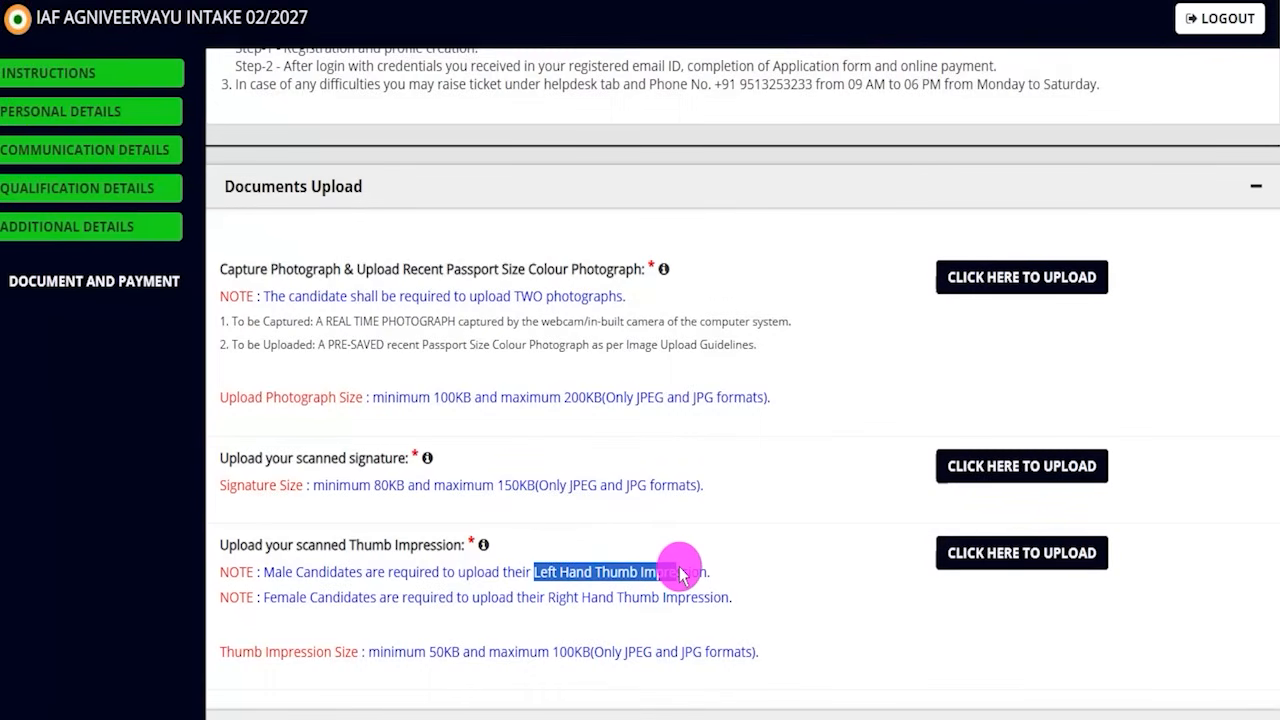
pyautogui.moveTo(555, 597); pyautogui.dragTo(673, 602)
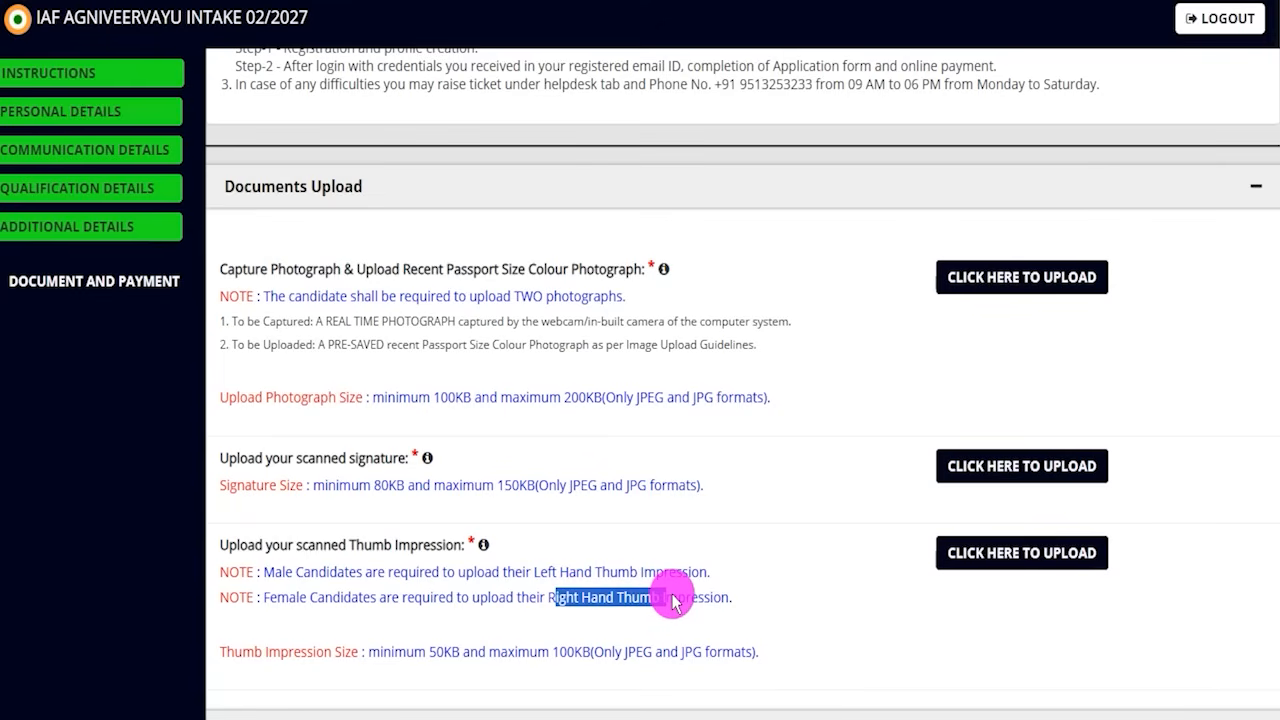
pyautogui.click(980, 548)
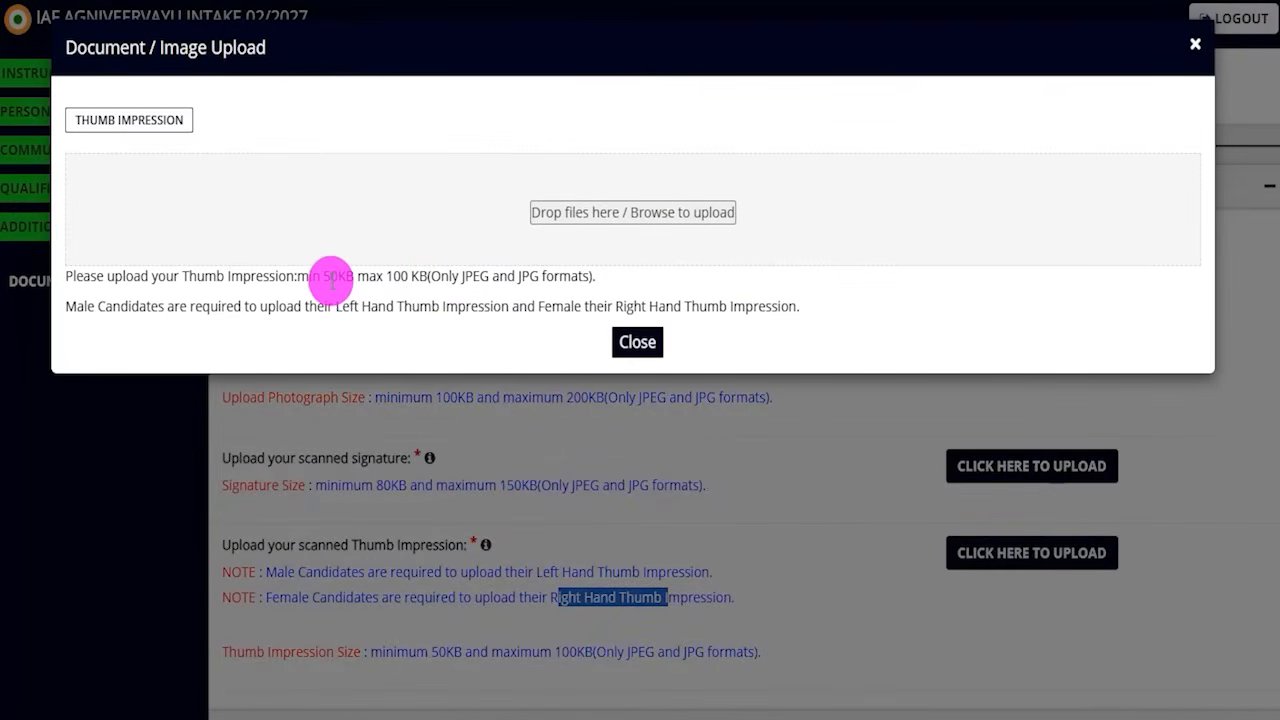
pyautogui.moveTo(329, 277); pyautogui.dragTo(538, 276)
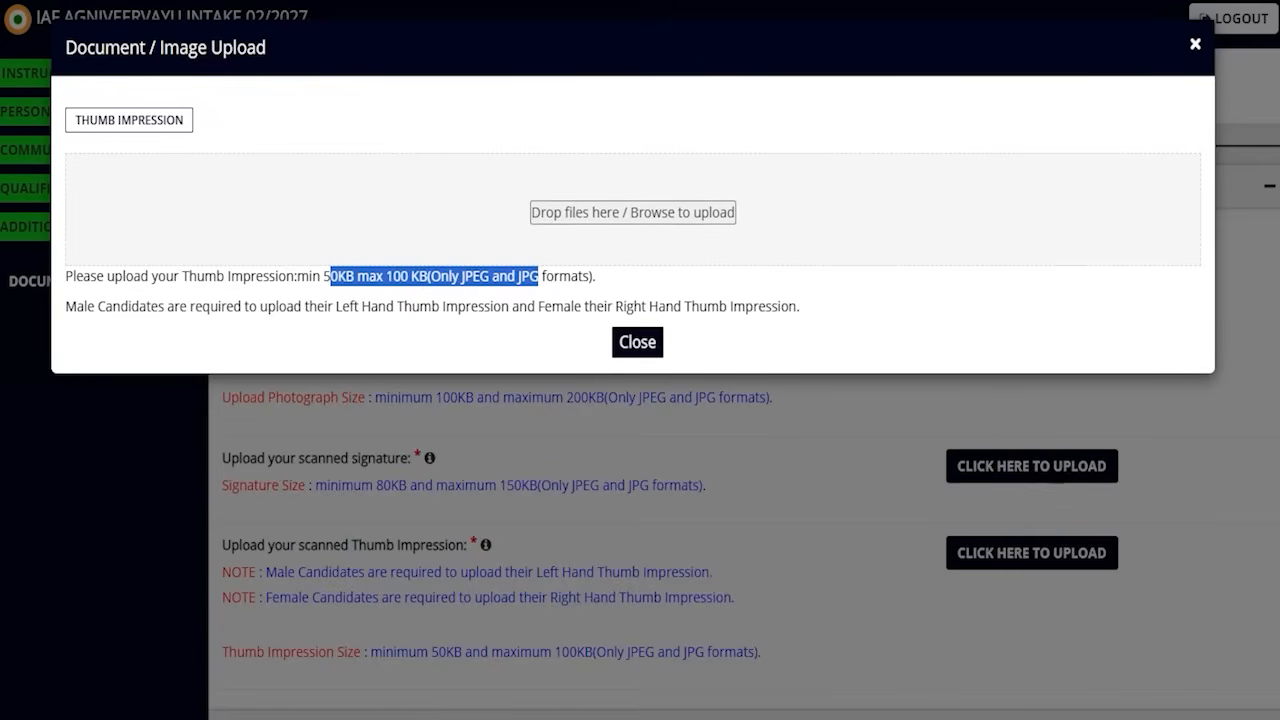
pyautogui.click(614, 186)
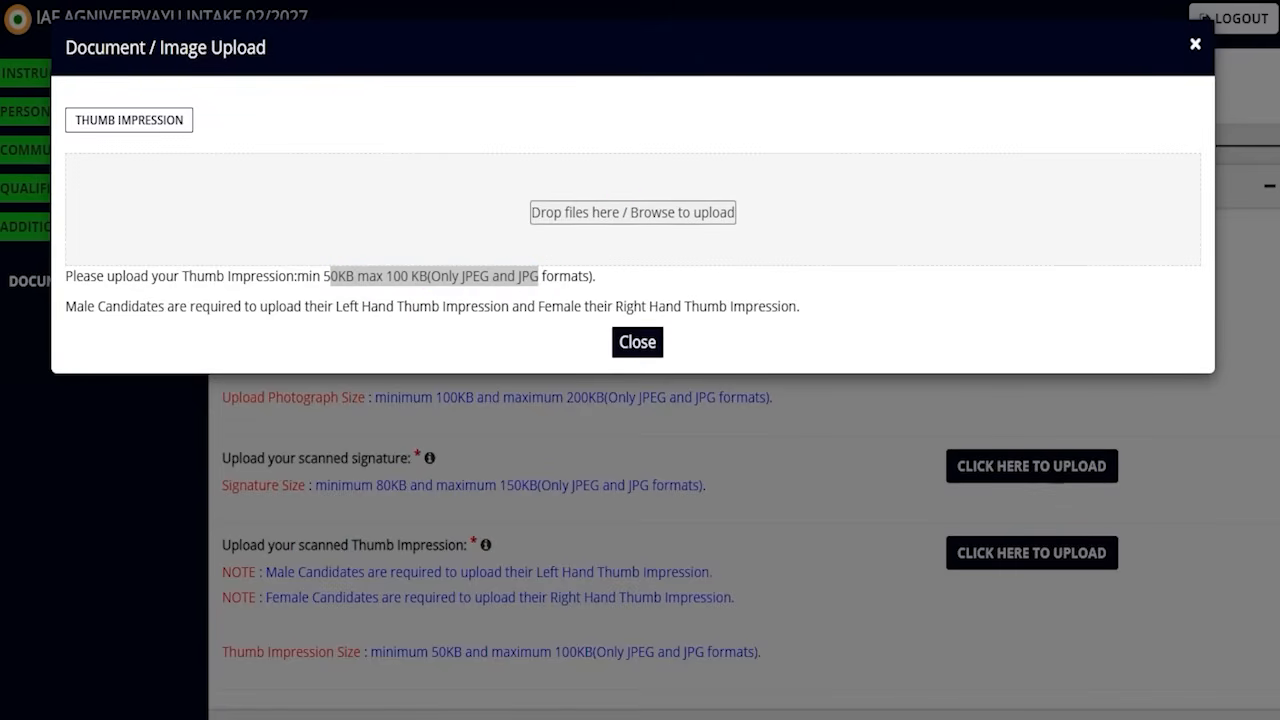
pyautogui.moveTo(601, 187); pyautogui.dragTo(655, 133)
pyautogui.click(640, 342)
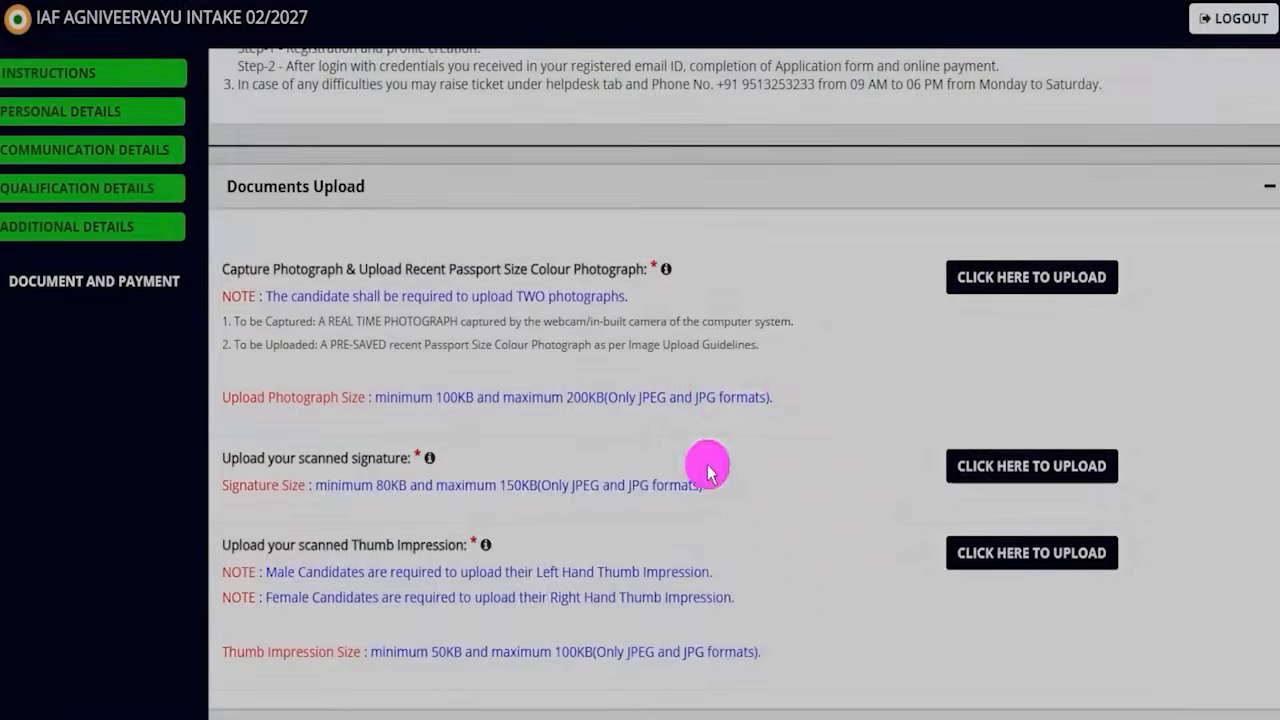
# - Check the upload status and view links of the photographs, signature and thumb impression against the listed requirements
pyautogui.scroll(-1, 703, 463)
pyautogui.moveTo(1225, 215); pyautogui.dragTo(1258, 182)
pyautogui.moveTo(1188, 377); pyautogui.dragTo(1208, 352)
pyautogui.moveTo(1184, 459); pyautogui.dragTo(1204, 420)
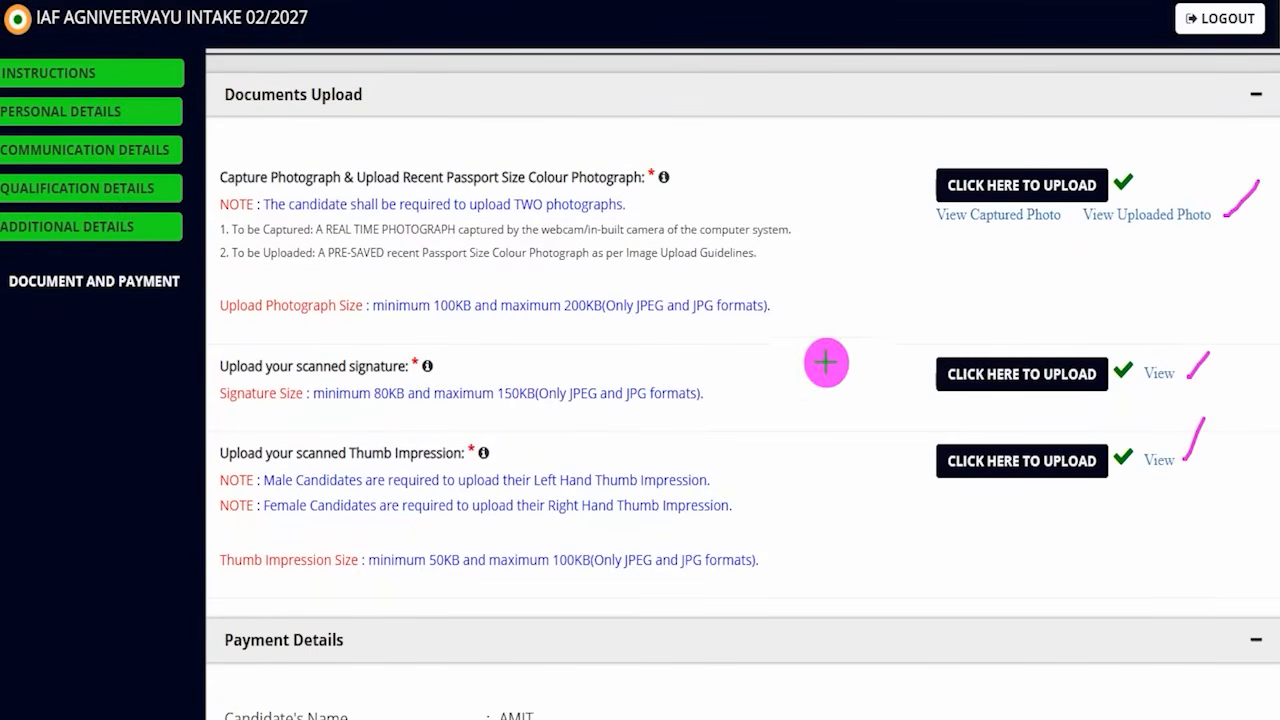
pyautogui.moveTo(1142, 393); pyautogui.dragTo(1186, 389)
pyautogui.moveTo(1148, 481); pyautogui.dragTo(1174, 480)
pyautogui.press('Escape')
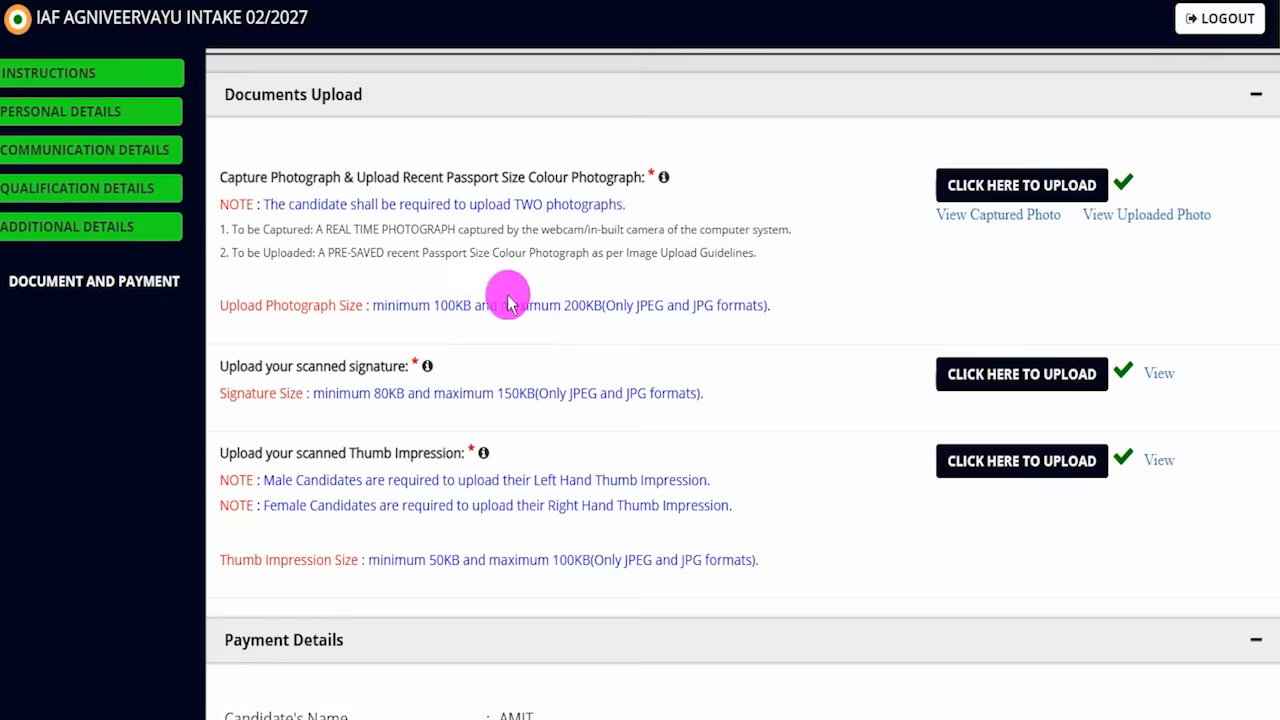
pyautogui.moveTo(489, 305); pyautogui.dragTo(518, 335)
pyautogui.moveTo(495, 393); pyautogui.dragTo(527, 393)
pyautogui.moveTo(455, 507); pyautogui.dragTo(566, 512)
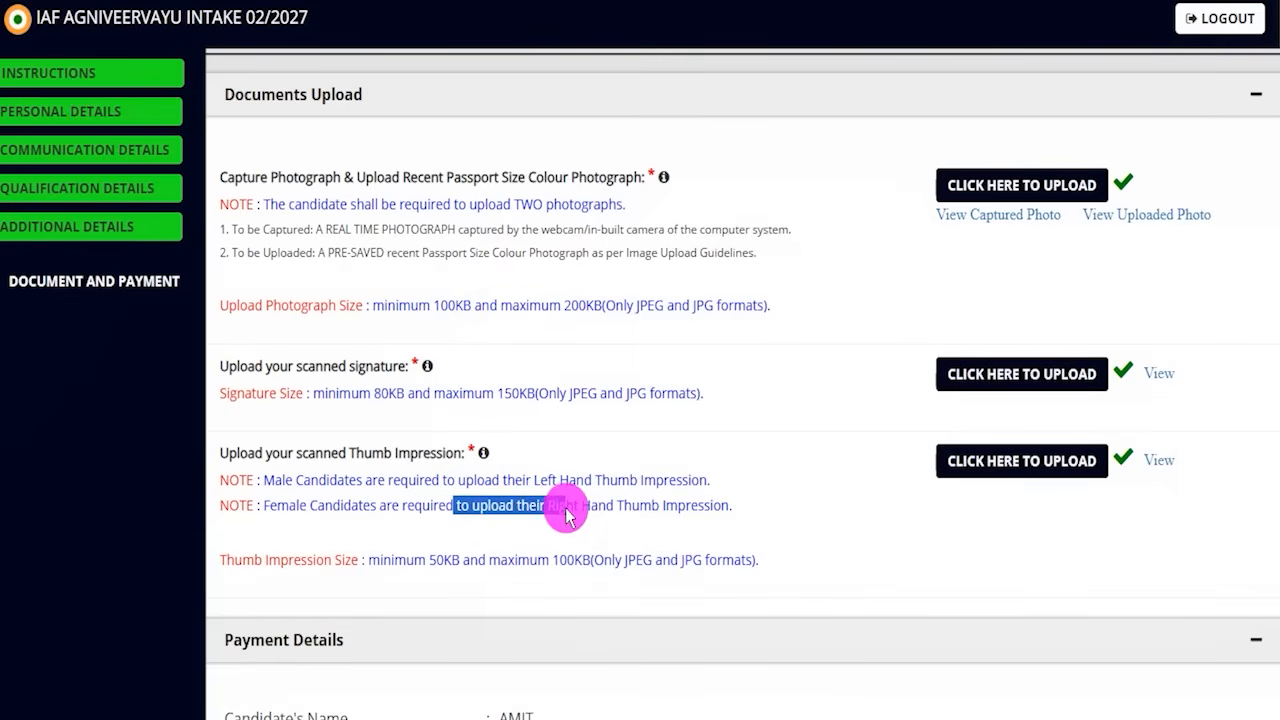
# - Check the applicable registration fee under Payment Details and choose Online as the payment mode
pyautogui.scroll(-3, 566, 512)
pyautogui.scroll(-3, 517, 400)
pyautogui.moveTo(497, 248); pyautogui.dragTo(528, 248)
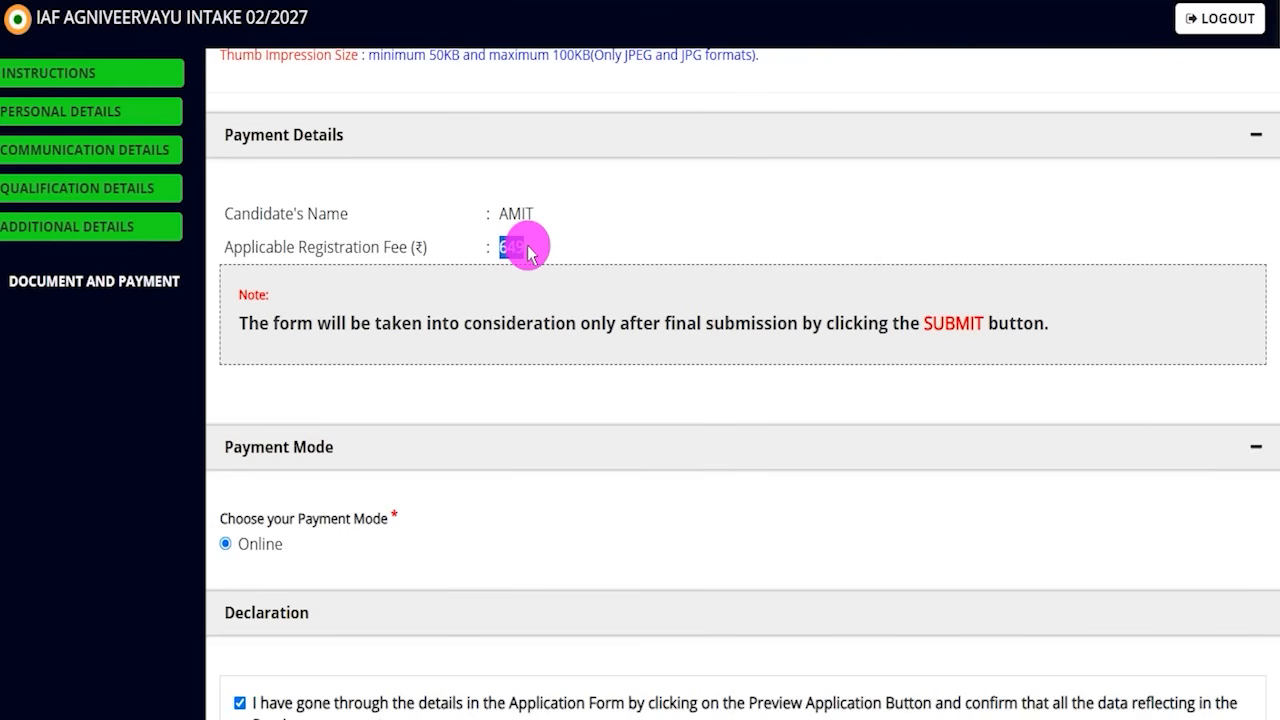
pyautogui.click(566, 249)
pyautogui.moveTo(501, 247); pyautogui.dragTo(528, 249)
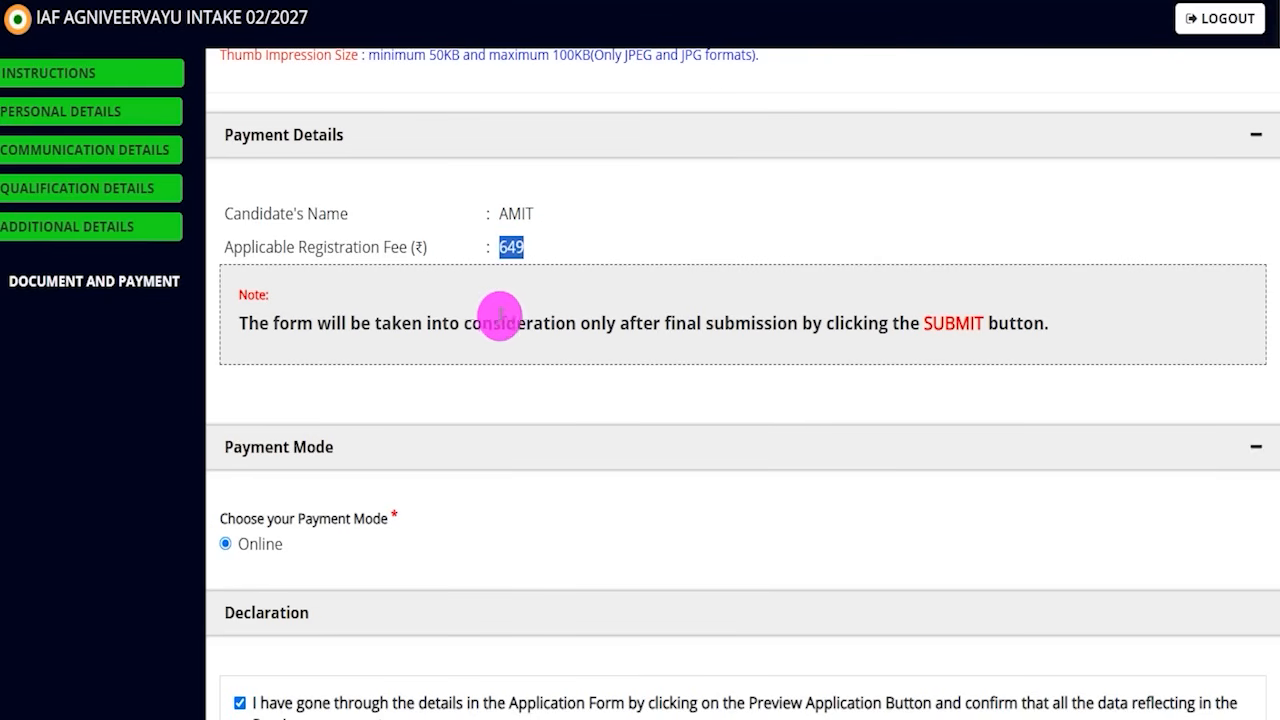
pyautogui.scroll(-2, 511, 316)
pyautogui.click(226, 343)
# - Review the declarations, captcha and preview option, and submit the application form to continue to payment
pyautogui.scroll(-3, 310, 430)
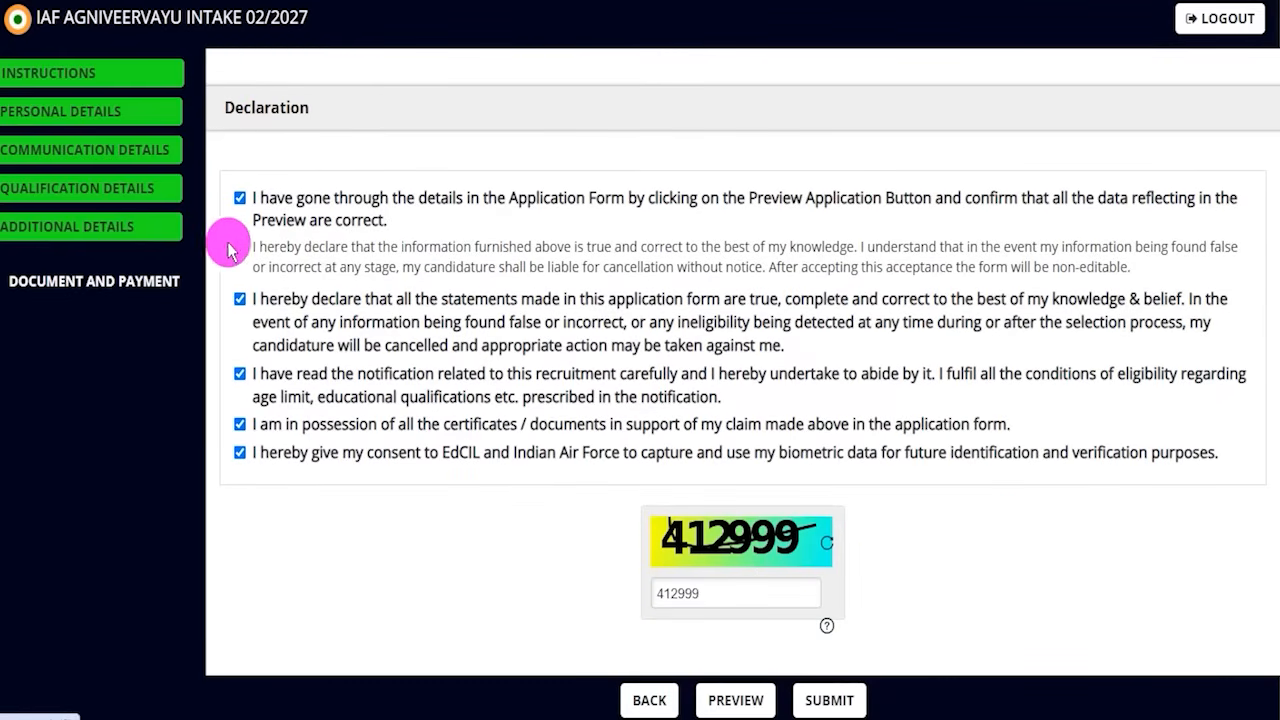
pyautogui.scroll(-1, 337, 460)
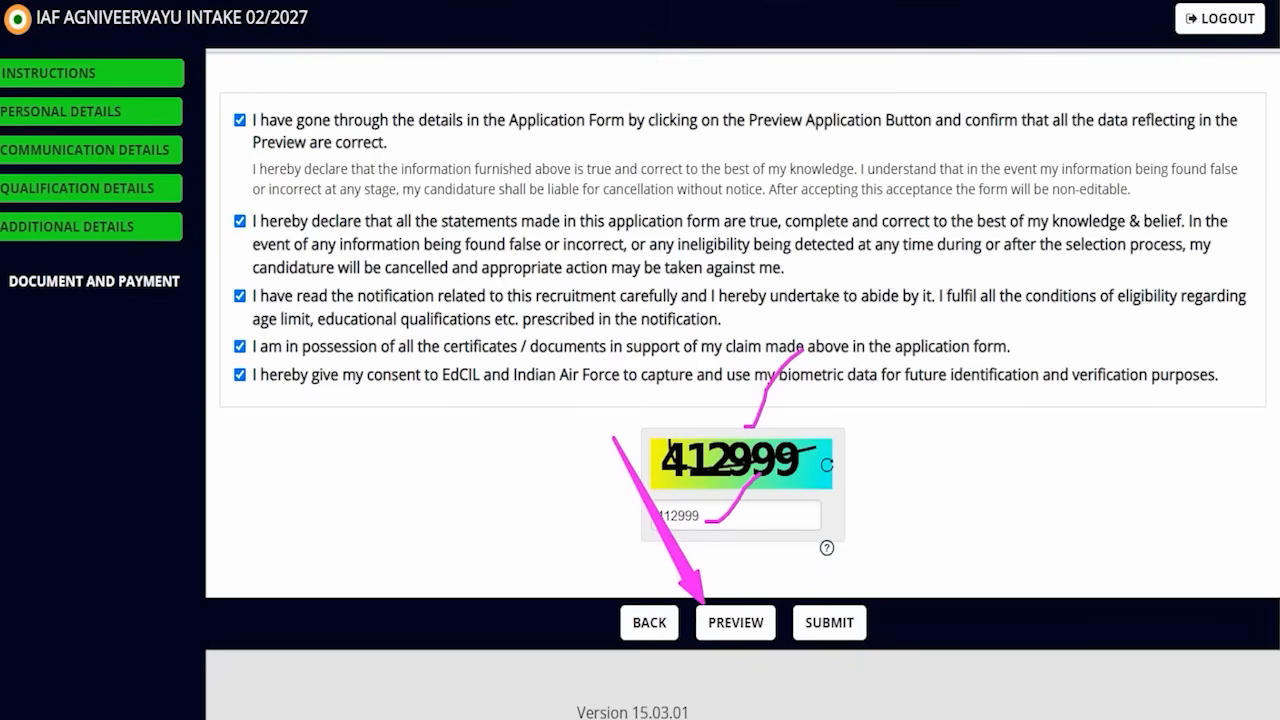
pyautogui.moveTo(524, 450); pyautogui.dragTo(613, 590)
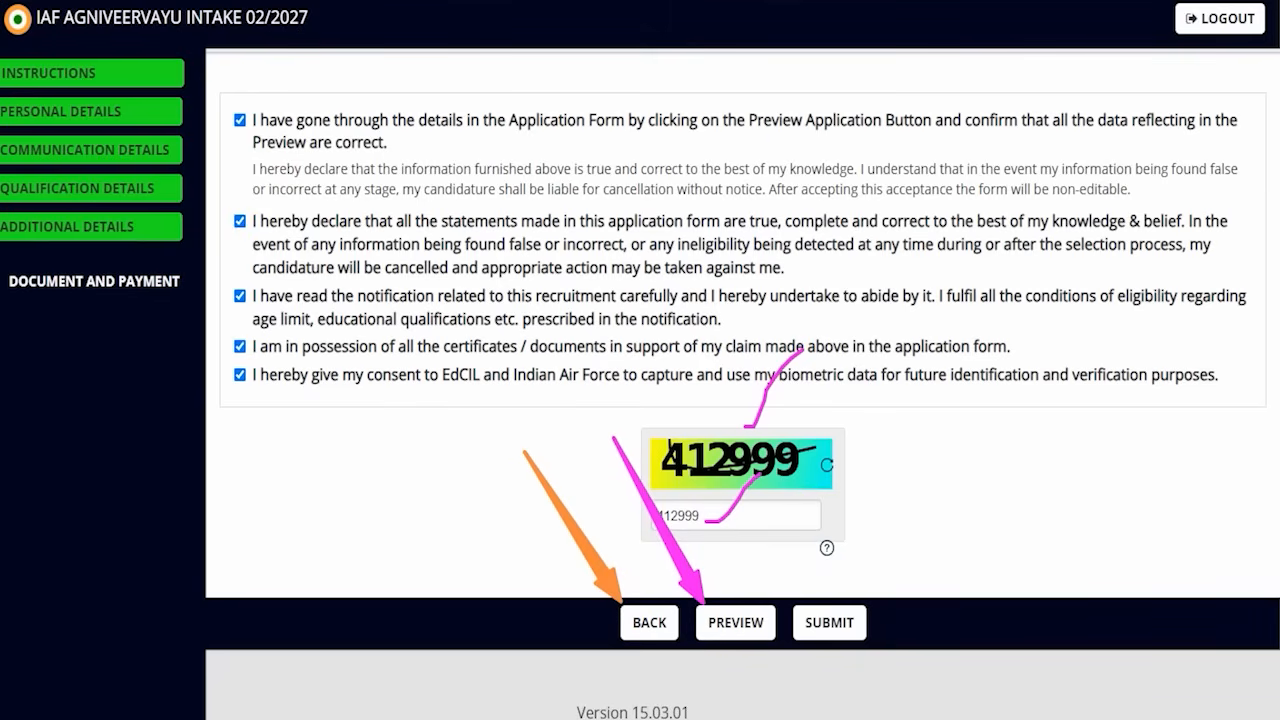
pyautogui.moveTo(964, 431); pyautogui.dragTo(866, 602)
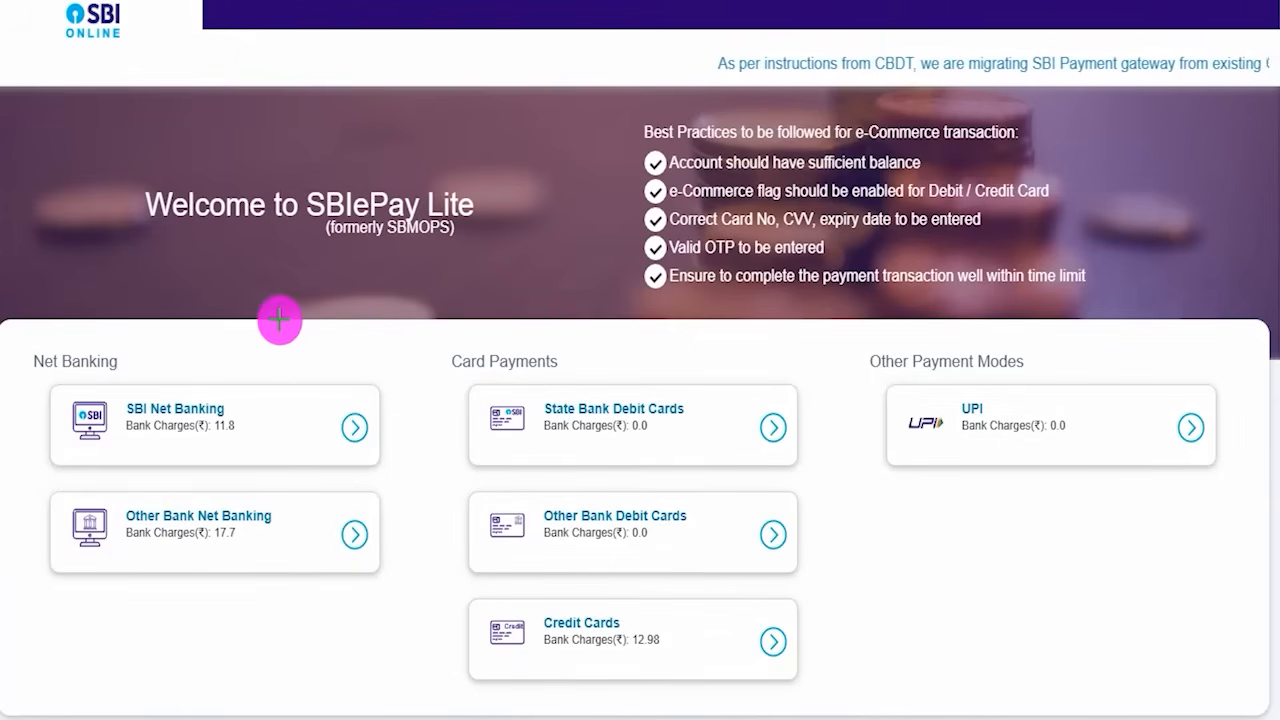
# - Compare the net banking, card and UPI payment options with their bank charges, and choose UPI for the fee payment
pyautogui.moveTo(277, 320); pyautogui.dragTo(345, 237)
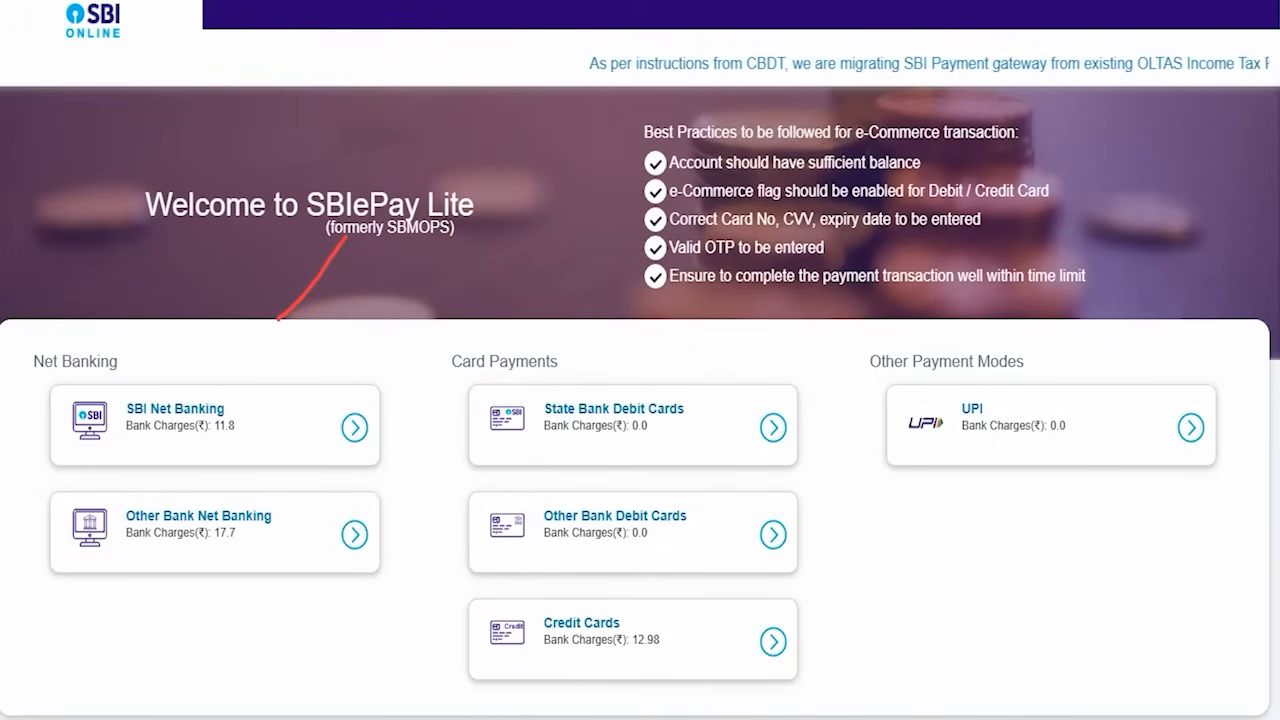
pyautogui.moveTo(565, 378); pyautogui.dragTo(610, 322)
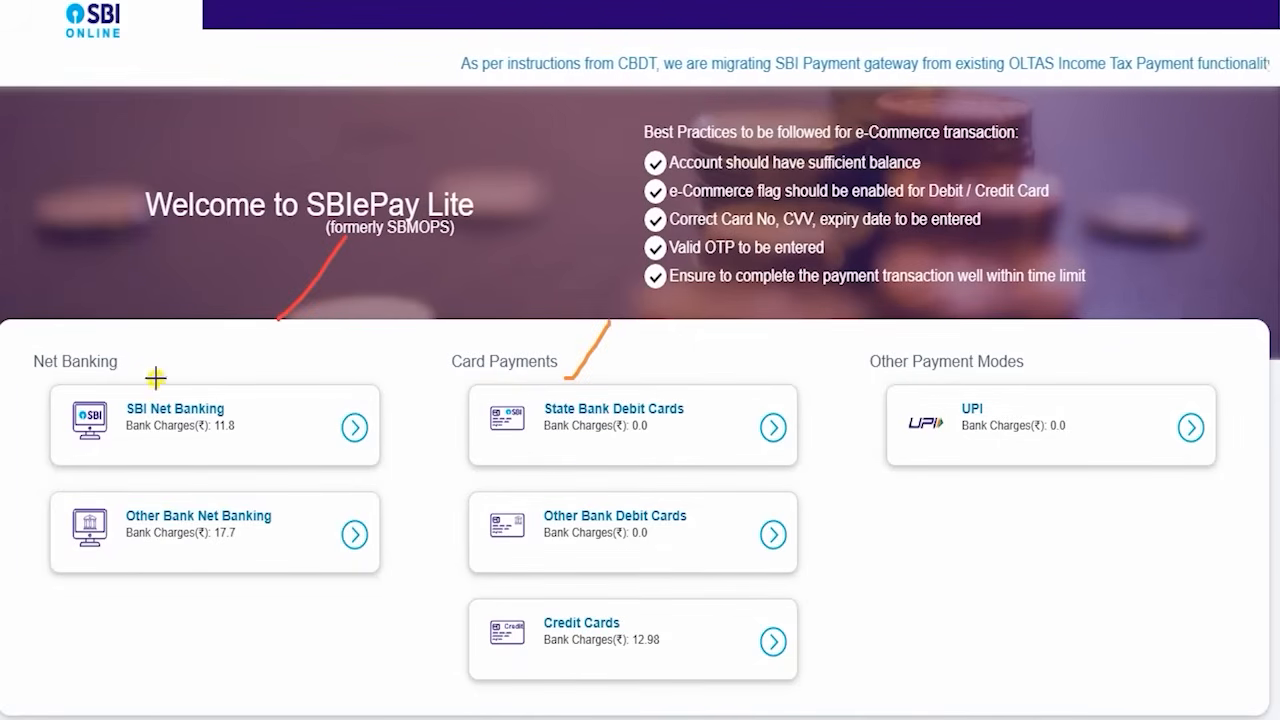
pyautogui.moveTo(155, 378); pyautogui.dragTo(232, 305)
pyautogui.moveTo(1062, 370); pyautogui.dragTo(1218, 277)
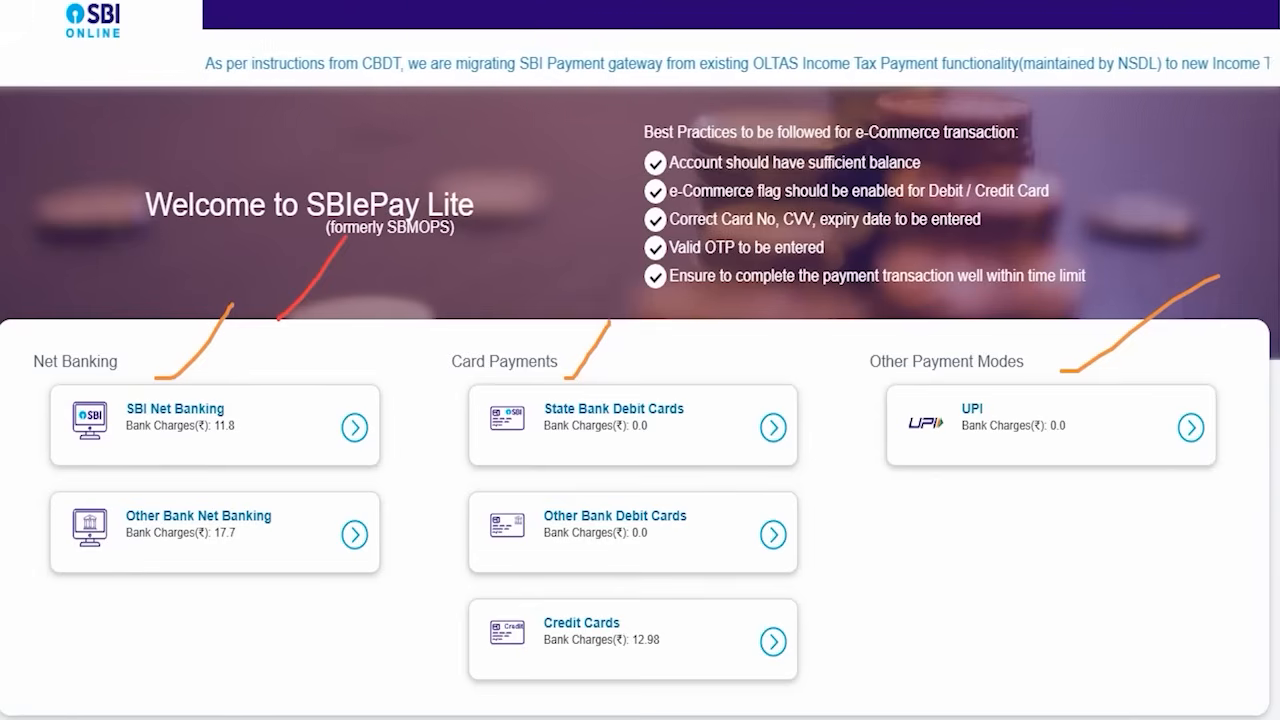
pyautogui.moveTo(872, 378)
pyautogui.mouseDown()
pyautogui.moveTo(1226, 468)
pyautogui.moveTo(1222, 480)
pyautogui.mouseUp()
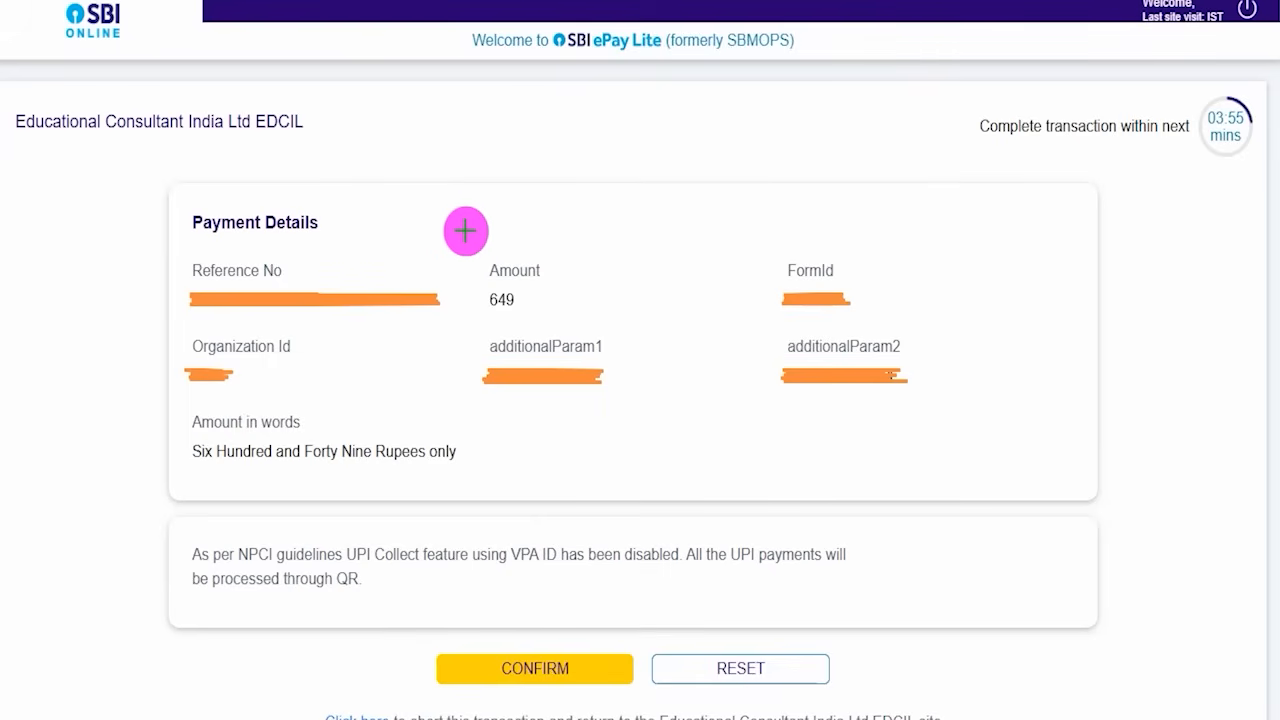
# - Check the payment details and amount for the UPI transaction, and confirm them
pyautogui.moveTo(463, 229); pyautogui.dragTo(513, 157)
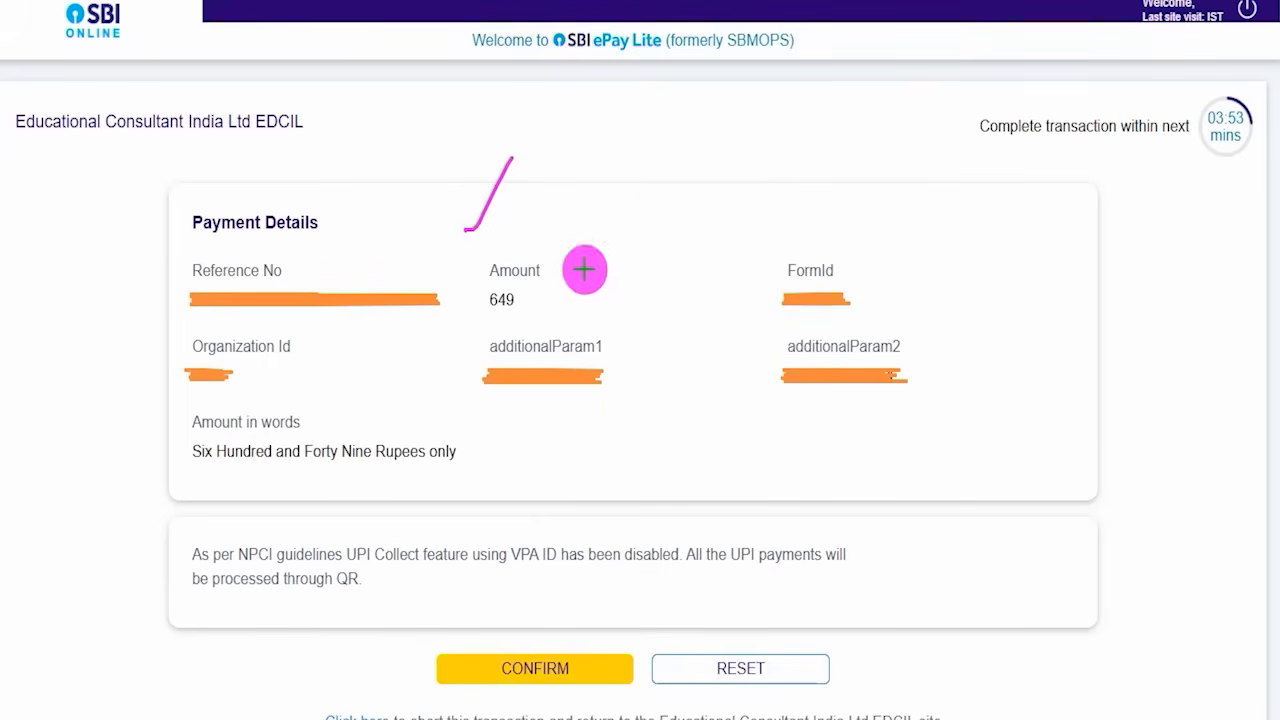
pyautogui.moveTo(666, 428); pyautogui.dragTo(585, 643)
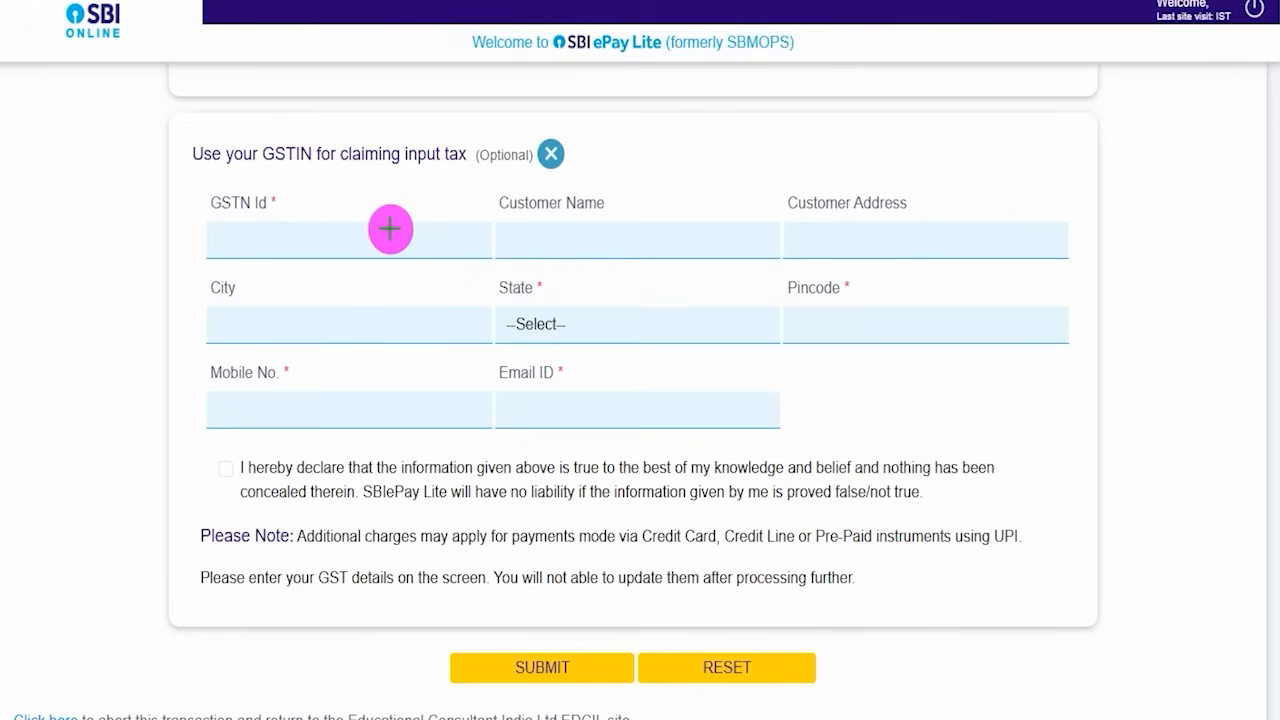
# - Review the optional GSTIN fields for claiming input tax, skip them, and submit to continue to the UPI QR code
pyautogui.moveTo(603, 160); pyautogui.dragTo(657, 118)
pyautogui.moveTo(305, 249); pyautogui.dragTo(401, 176)
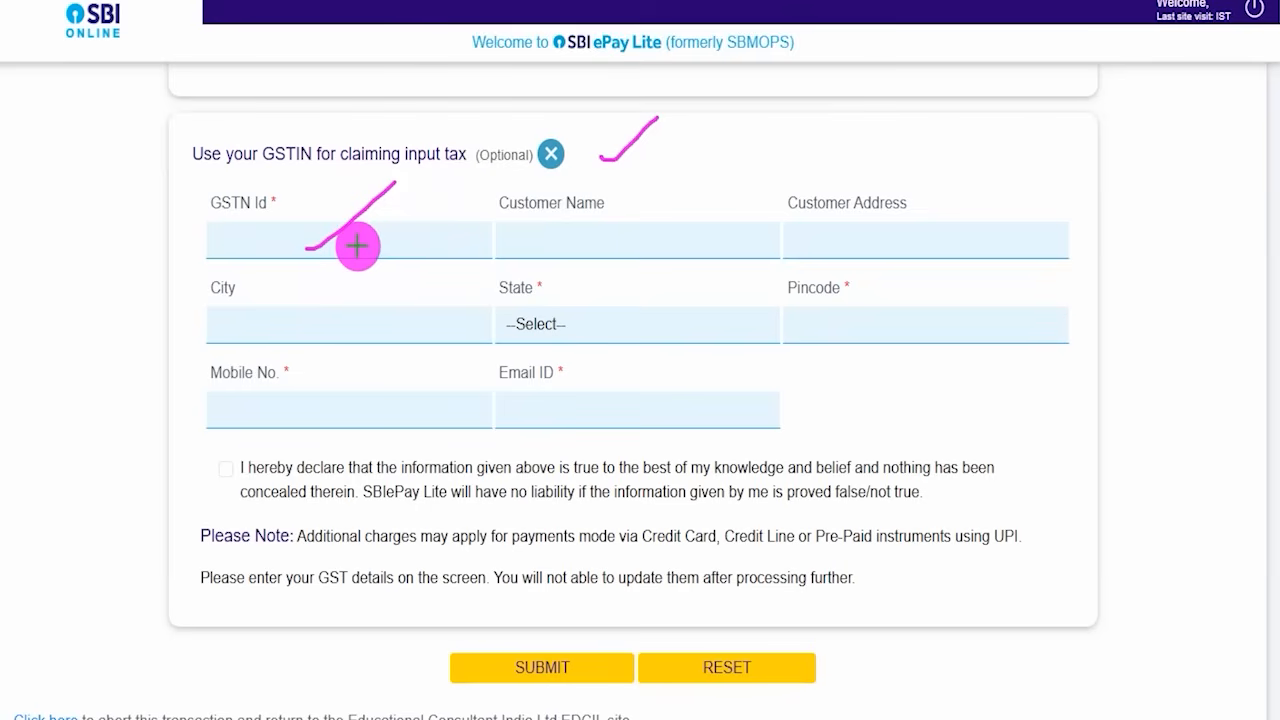
pyautogui.moveTo(357, 245); pyautogui.dragTo(407, 193)
pyautogui.moveTo(593, 245); pyautogui.dragTo(665, 170)
pyautogui.moveTo(853, 242); pyautogui.dragTo(917, 168)
pyautogui.moveTo(354, 330); pyautogui.dragTo(433, 281)
pyautogui.moveTo(623, 334); pyautogui.dragTo(671, 307)
pyautogui.moveTo(820, 332); pyautogui.dragTo(863, 300)
pyautogui.moveTo(287, 418); pyautogui.dragTo(333, 371)
pyautogui.moveTo(562, 424); pyautogui.dragTo(639, 382)
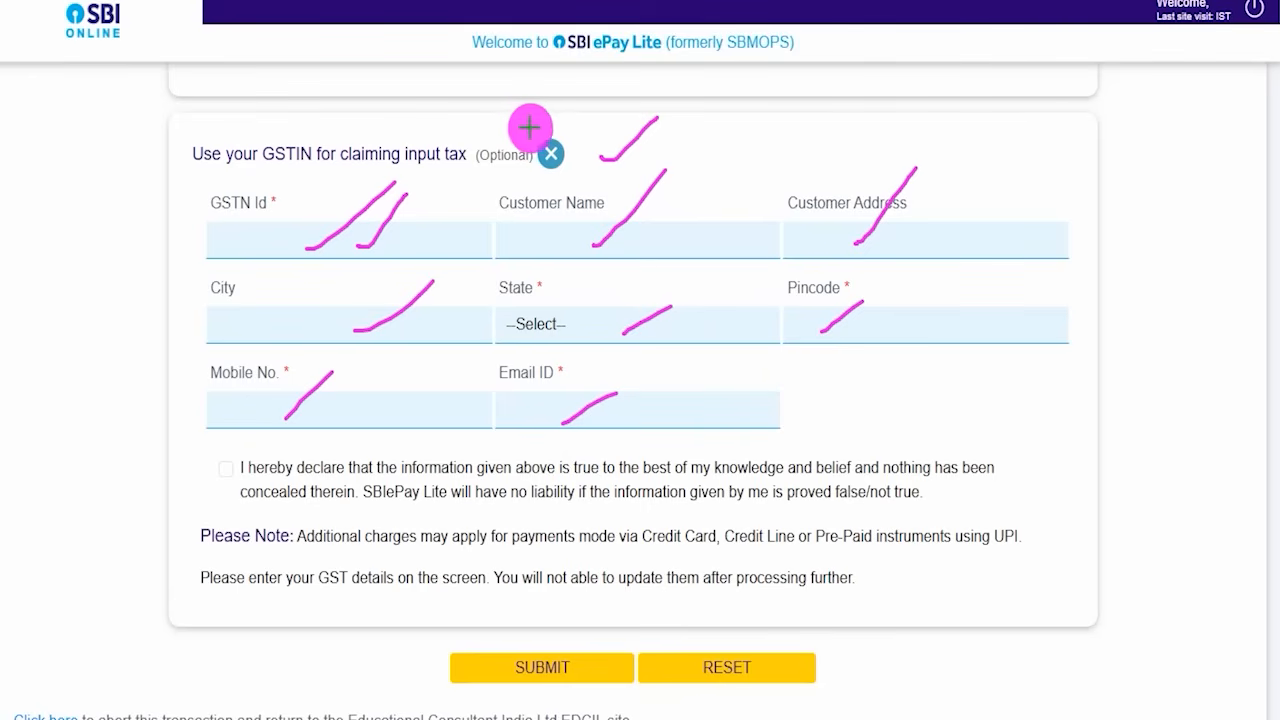
pyautogui.moveTo(525, 122); pyautogui.dragTo(577, 183)
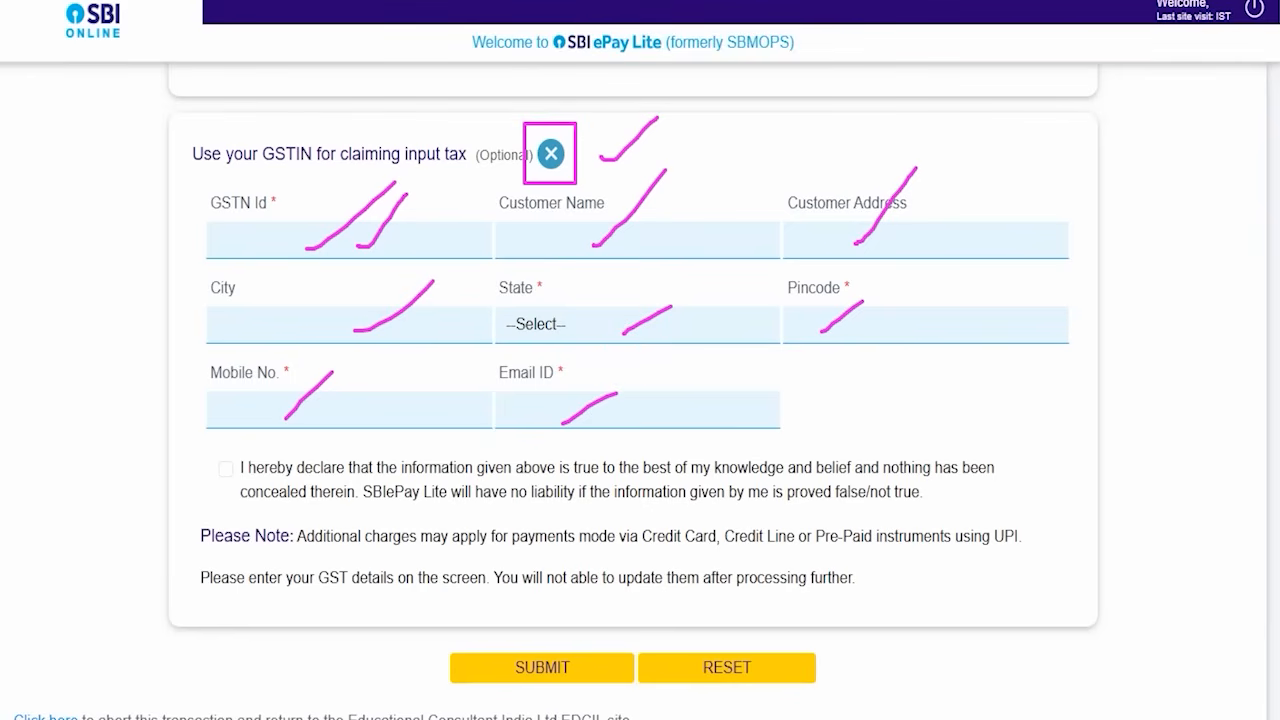
pyautogui.moveTo(262, 605); pyautogui.dragTo(480, 667)
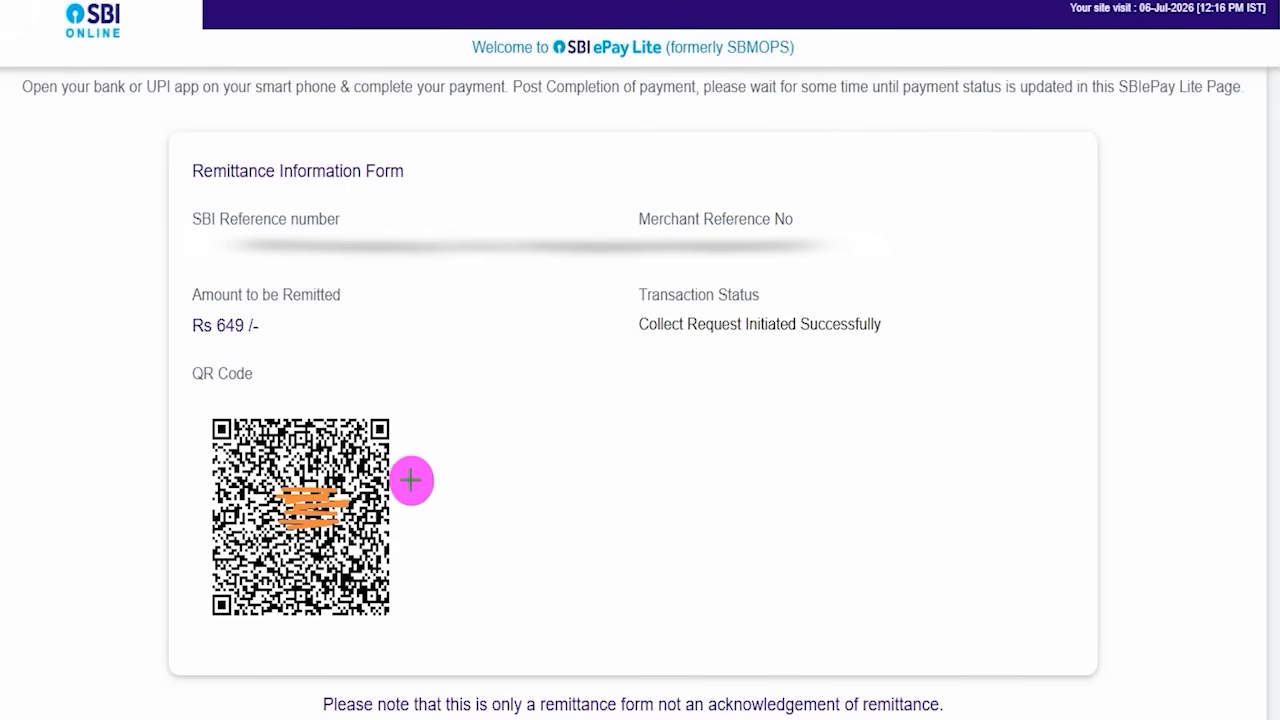
# - Examine the remittance form's QR code for paying the application fee with a bank or UPI app
pyautogui.moveTo(405, 476); pyautogui.dragTo(480, 386)
pyautogui.moveTo(401, 512); pyautogui.dragTo(465, 456)
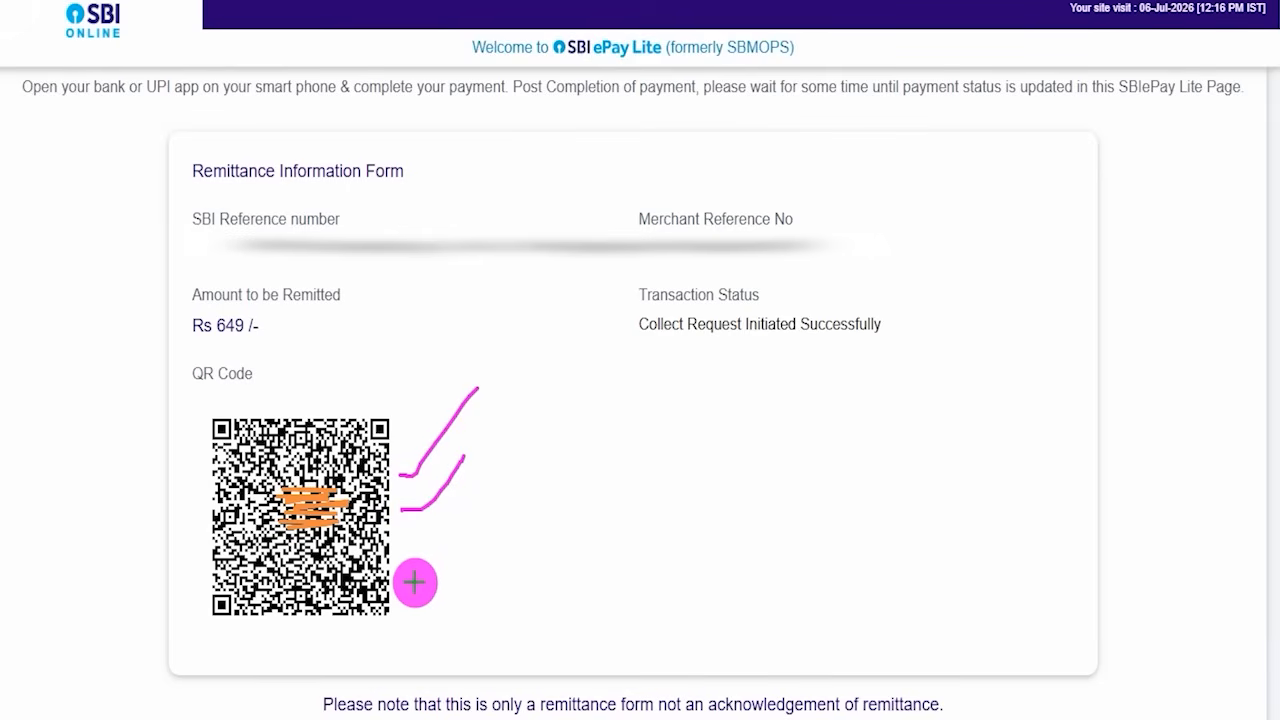
pyautogui.moveTo(405, 545); pyautogui.dragTo(487, 467)
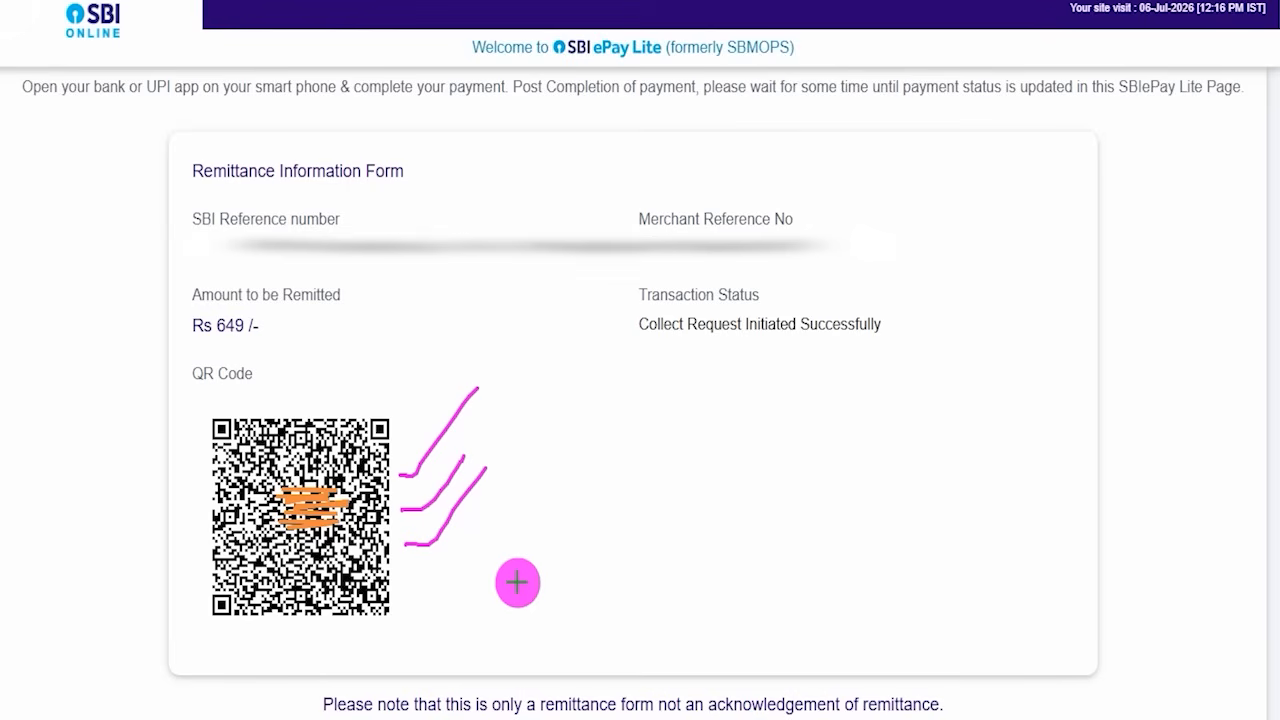
pyautogui.moveTo(414, 580); pyautogui.dragTo(534, 480)
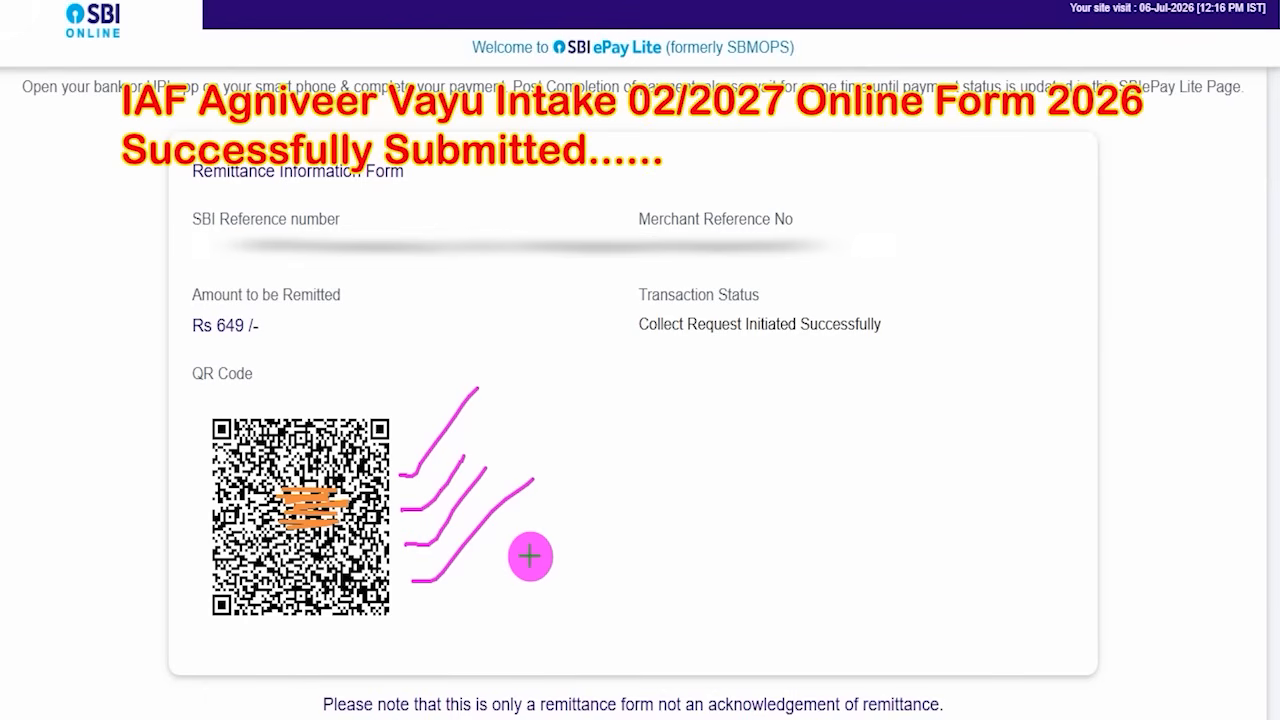
pyautogui.moveTo(534, 556); pyautogui.dragTo(635, 458)
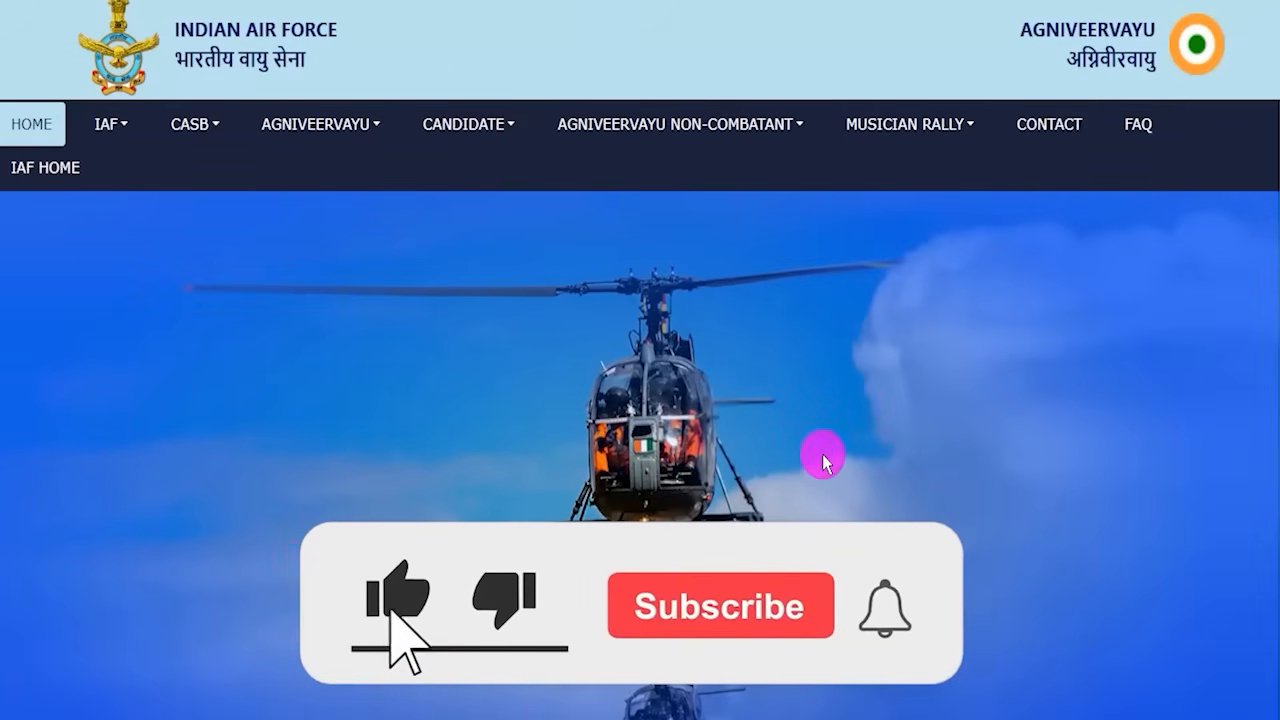
pyautogui.scroll(-2, 822, 460)
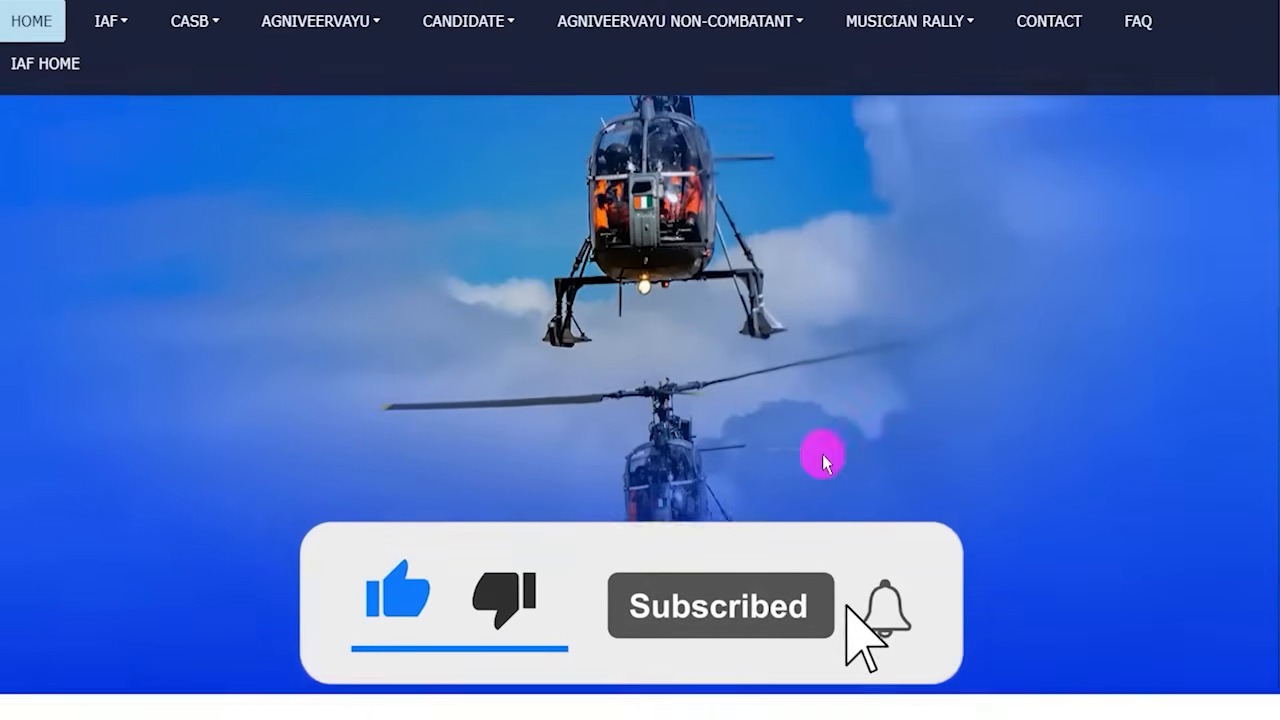
pyautogui.scroll(2, 742, 477)
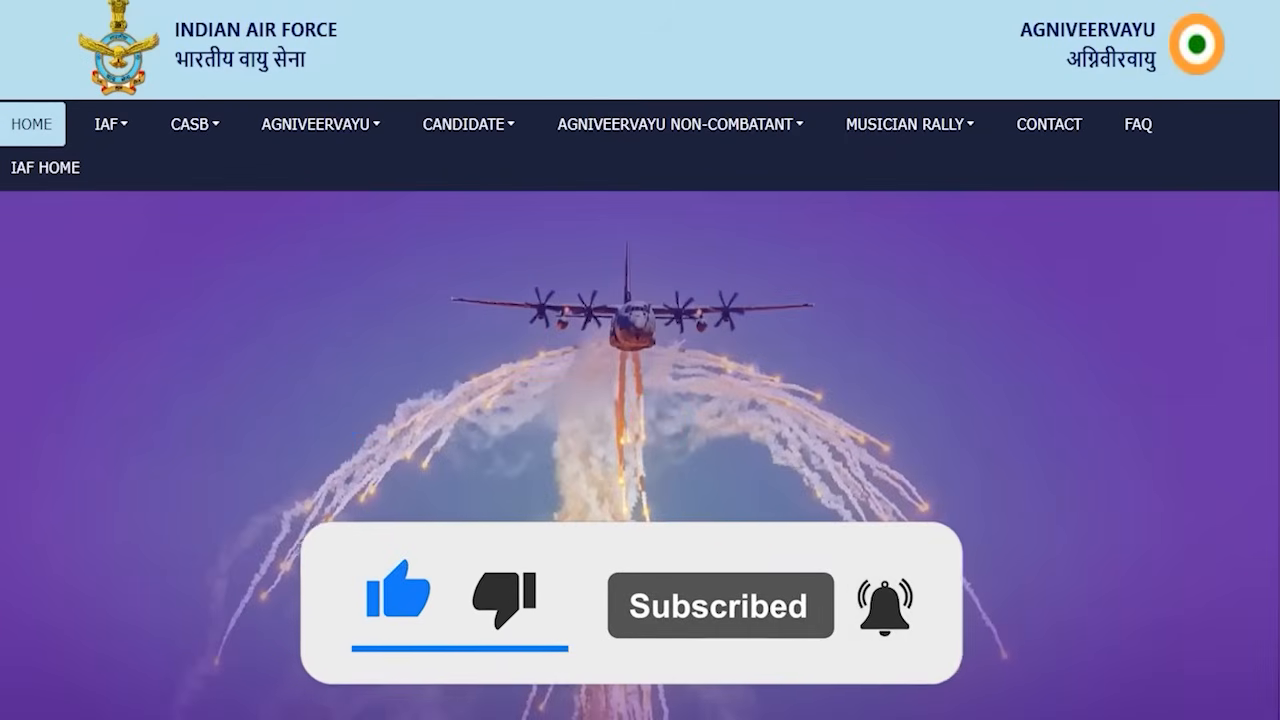